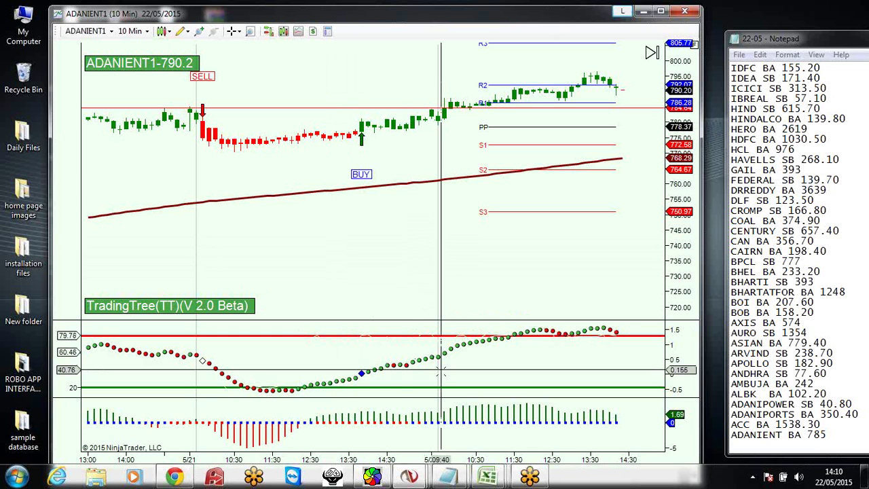
# Look through the trade calls in the 22-05 note and highlight the ADANIENT call
pyautogui.click(845, 436)
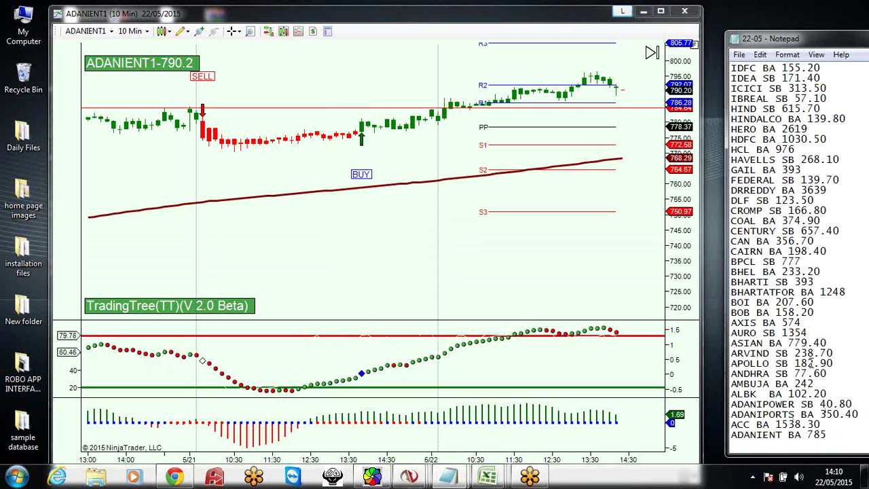
pyautogui.scroll(12, 810, 365)
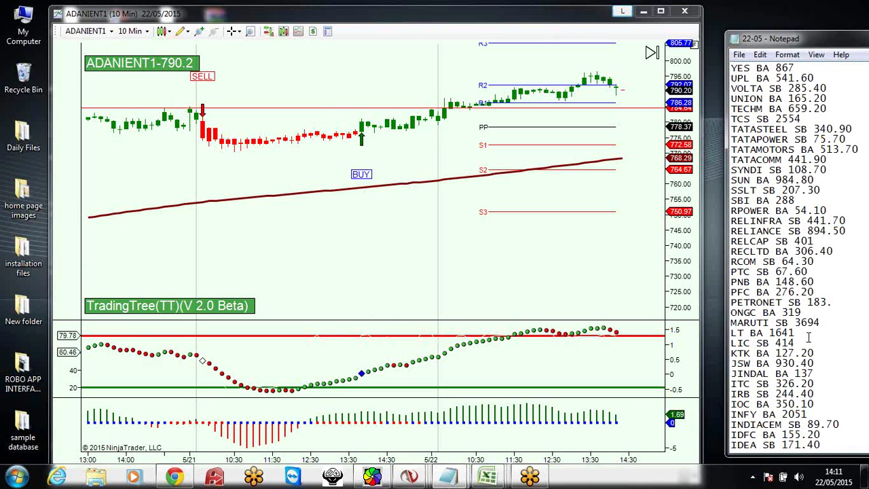
pyautogui.scroll(-12, 808, 337)
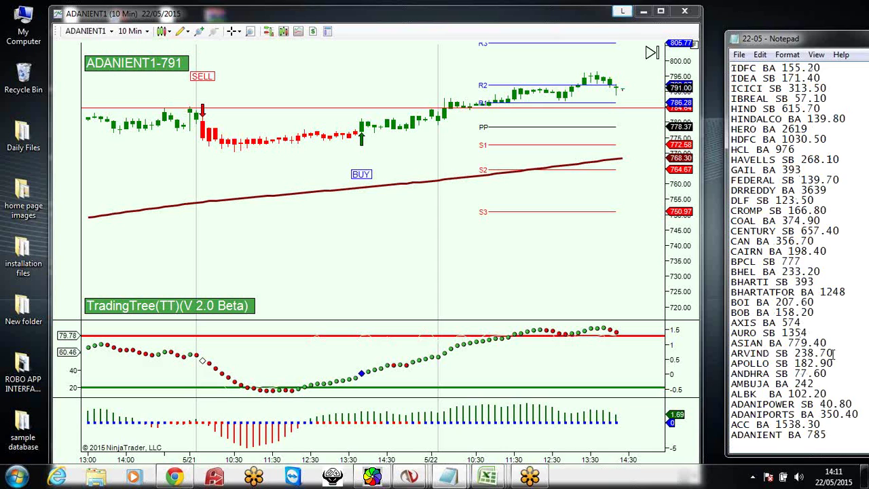
pyautogui.moveTo(832, 436); pyautogui.dragTo(794, 436)
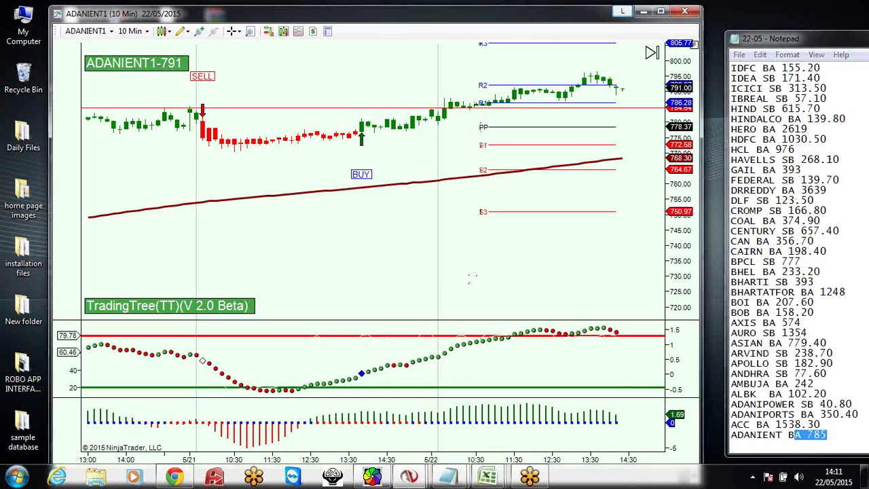
# View the Stocks watch list in the ProtectedFile workbook in Excel, and minimize it to return to the chart
pyautogui.moveTo(487, 478)
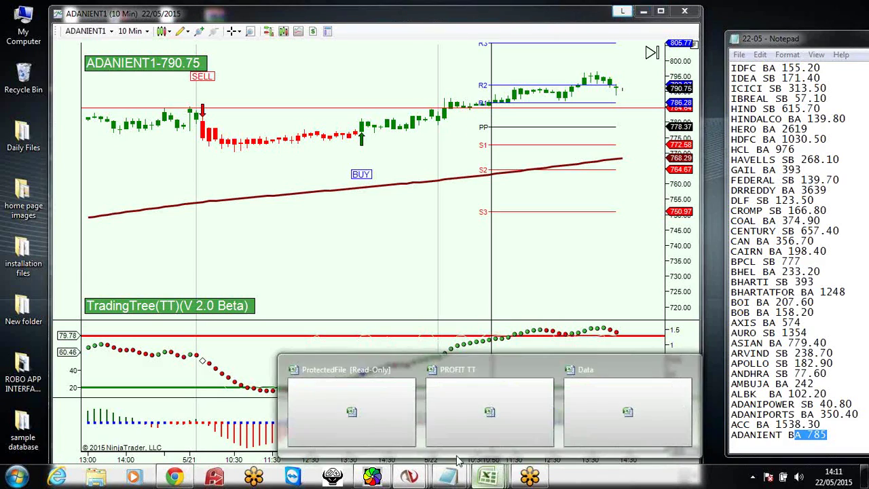
pyautogui.click(374, 417)
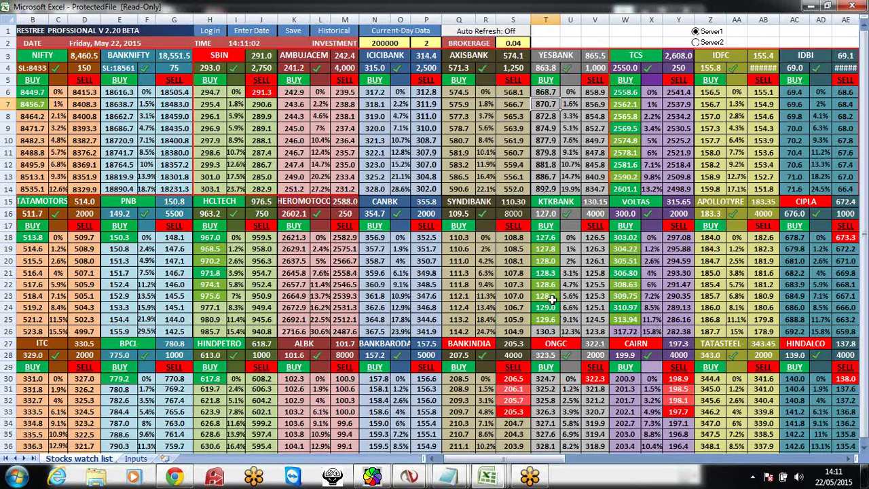
pyautogui.click(808, 8)
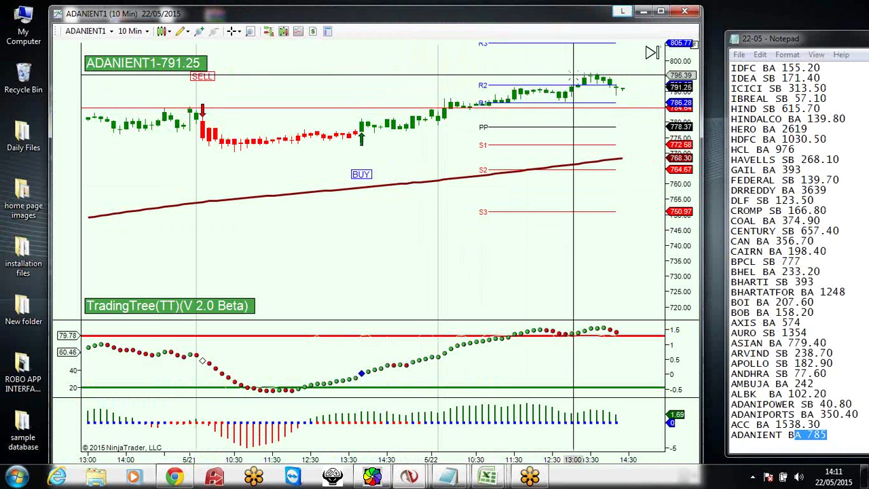
# Highlight the ADANIENT call in the note and look up its intraday margin per lot in the PROFIT TT workbook
pyautogui.moveTo(827, 446); pyautogui.dragTo(770, 436)
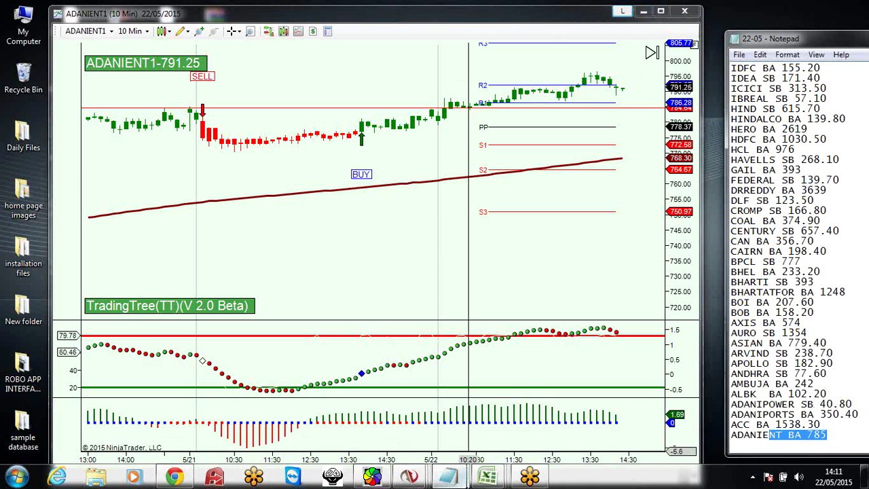
pyautogui.moveTo(488, 478)
pyautogui.click(447, 428)
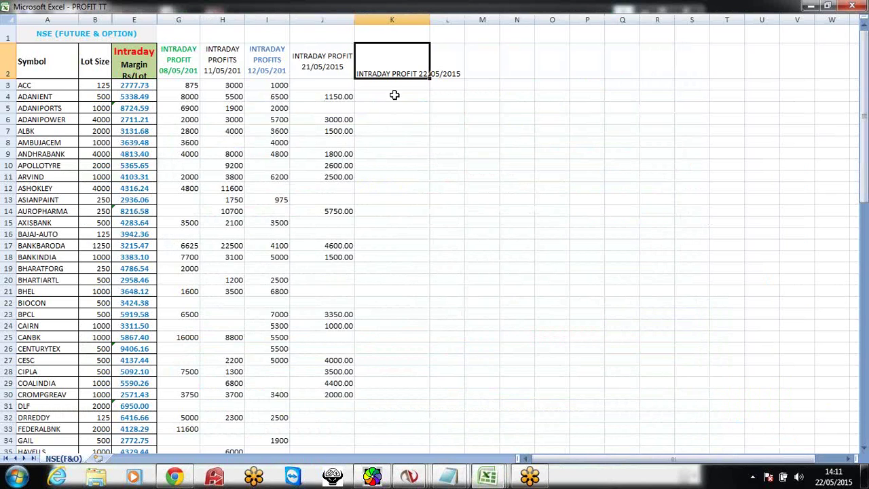
pyautogui.click(395, 95)
pyautogui.click(134, 97)
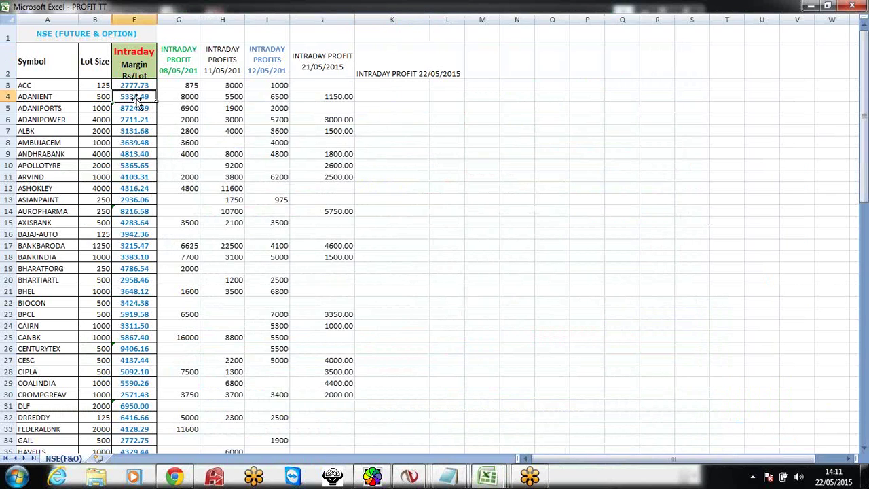
pyautogui.hotkey('ctrl', 'c')
pyautogui.click(402, 97)
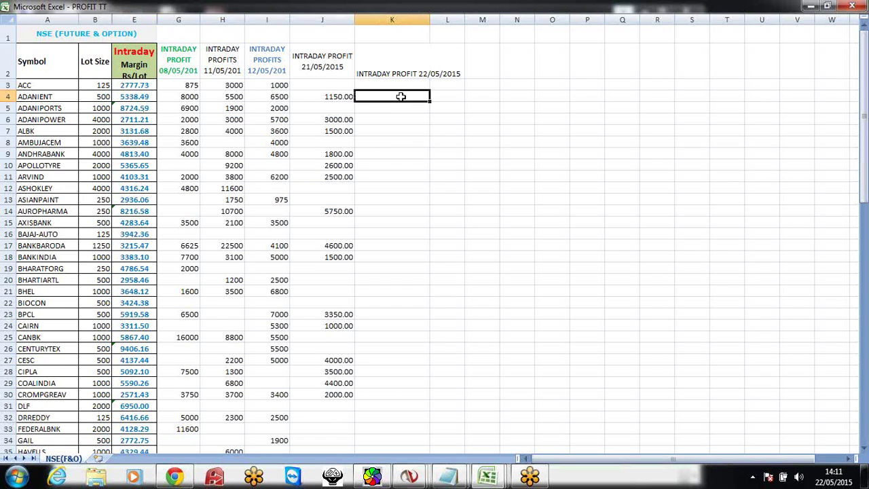
# Check the ADANIENT call in the 22-05 note and enter 5000 as ADANIENT's intraday profit for 22/05/2015 in PROFIT TT
pyautogui.click(448, 477)
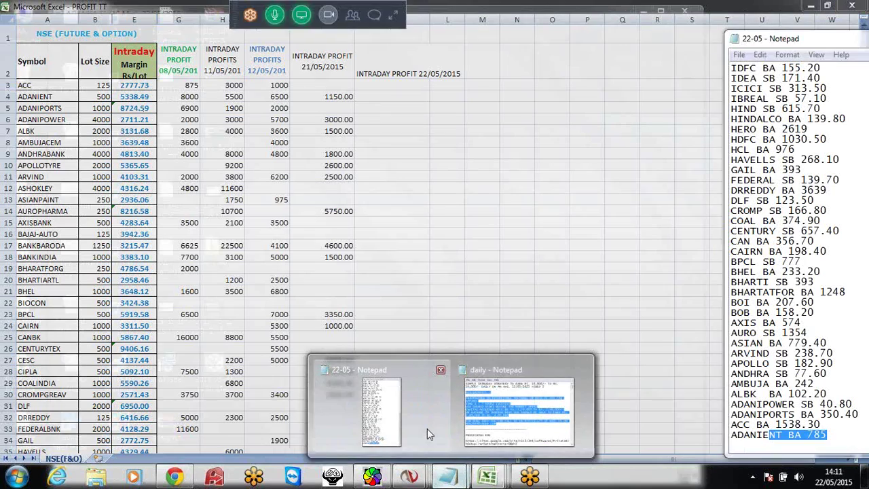
pyautogui.click(427, 433)
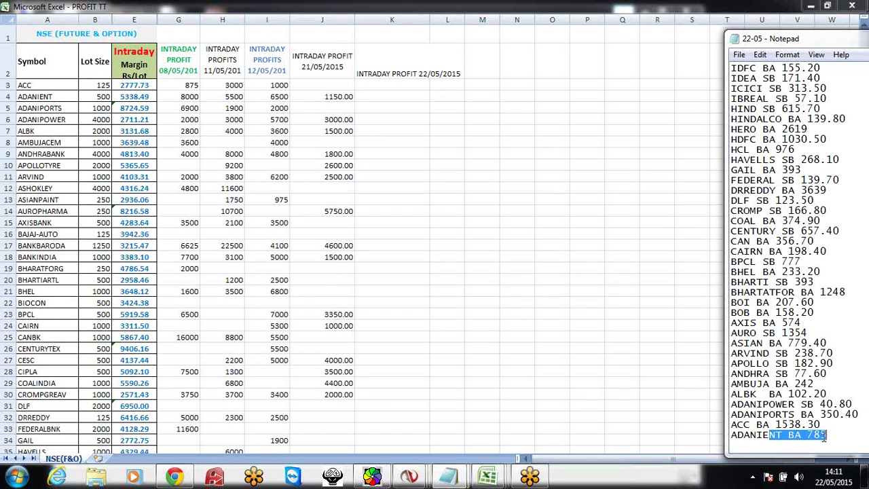
pyautogui.click(395, 99)
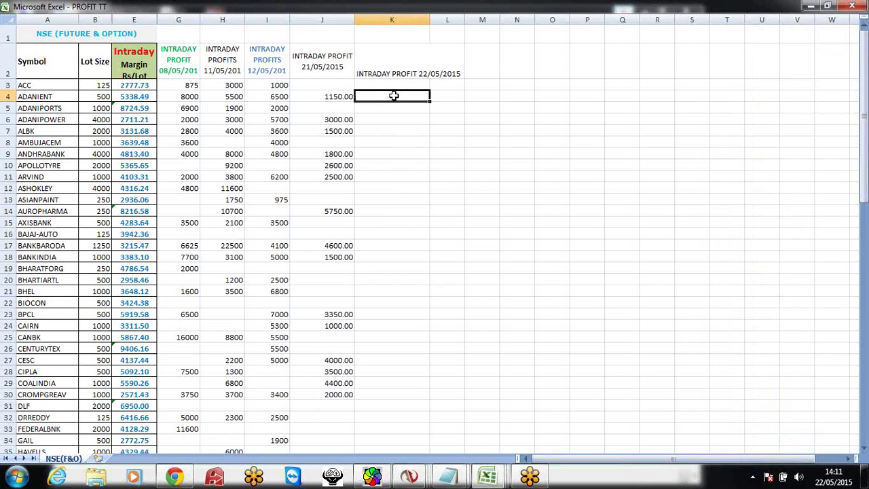
pyautogui.write('5000')
pyautogui.press('Return')
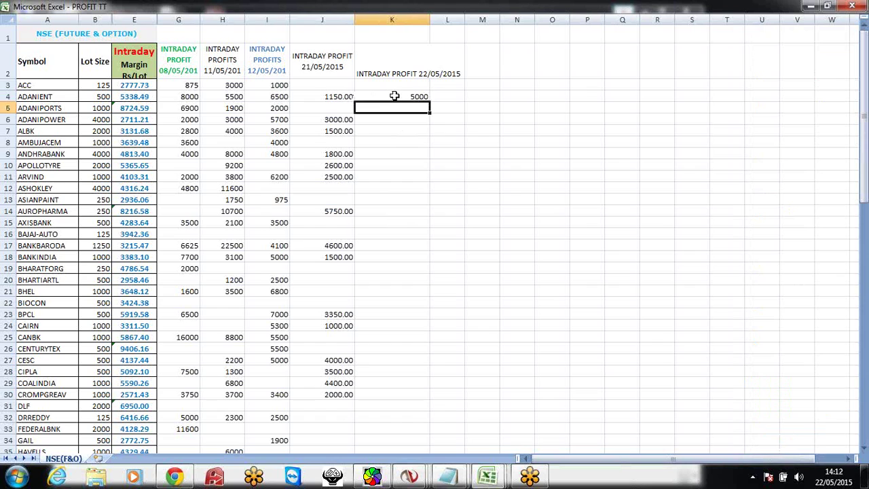
# Switch to NinjaTrader and show the latest bars of the ACC1 10-minute chart
pyautogui.click(409, 476)
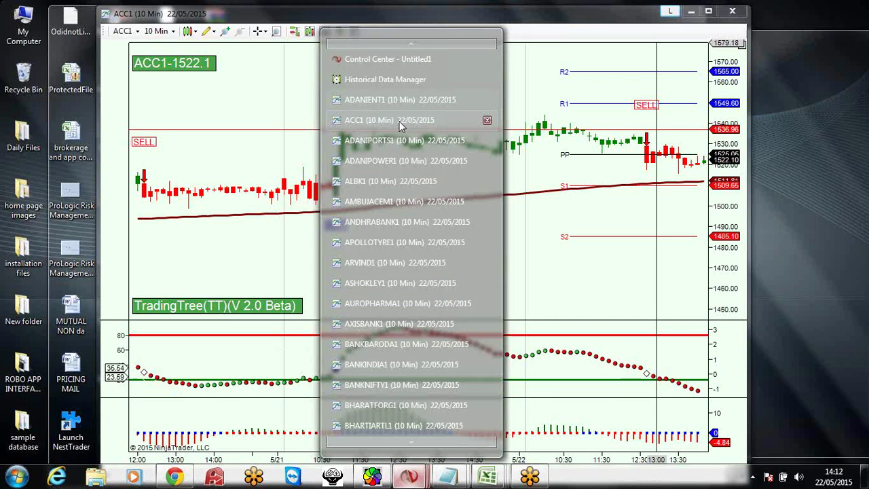
pyautogui.click(399, 120)
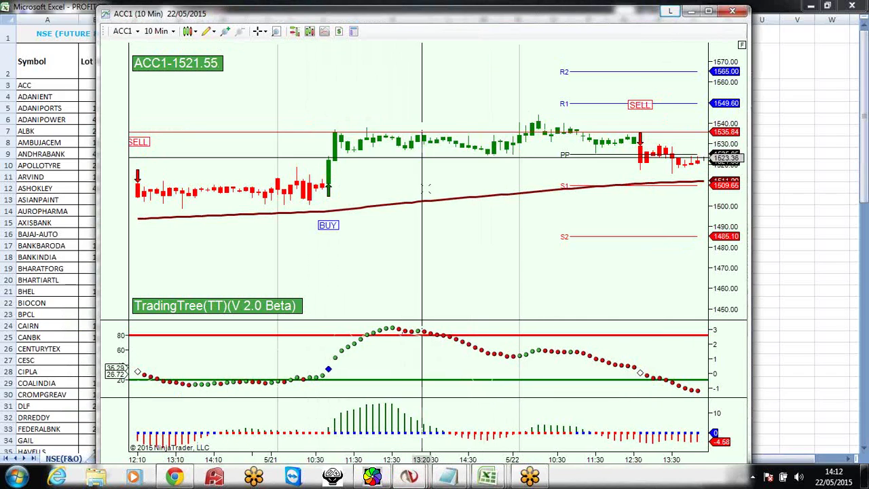
pyautogui.scroll(-2, 475, 281)
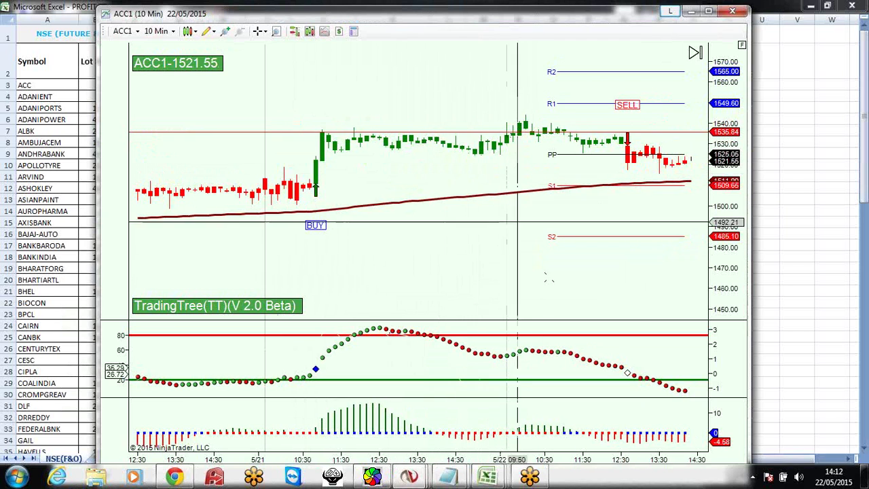
# Bring up the daily note in Notepad and close it, saving its changes
pyautogui.moveTo(449, 474)
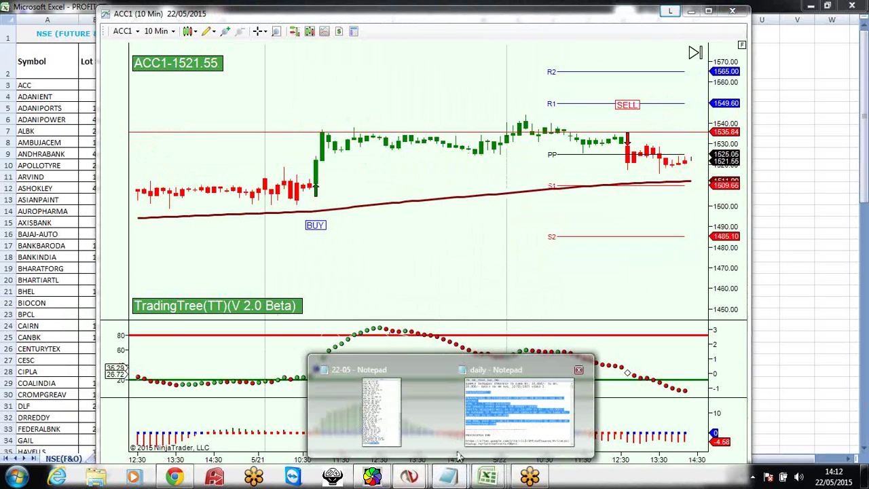
pyautogui.click(519, 406)
pyautogui.click(479, 162)
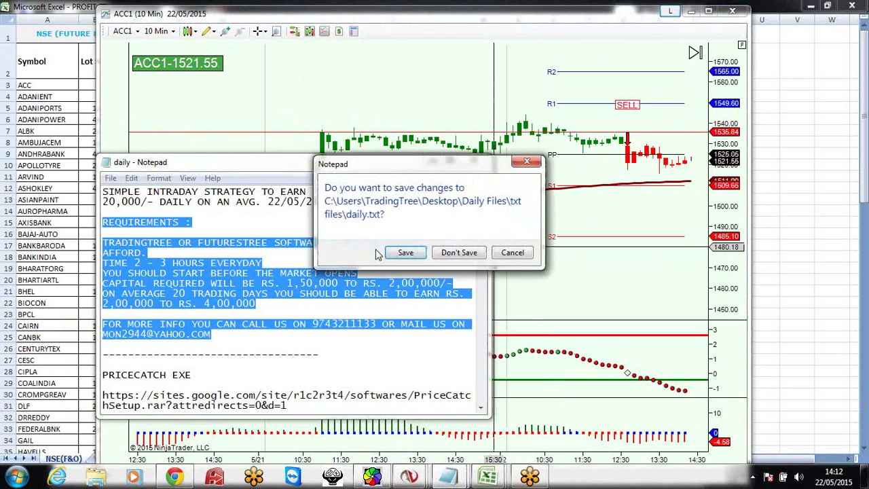
pyautogui.click(404, 253)
# Highlight the ACC call in the 22-05 note and move the ACC1 chart window clear of the note
pyautogui.click(462, 478)
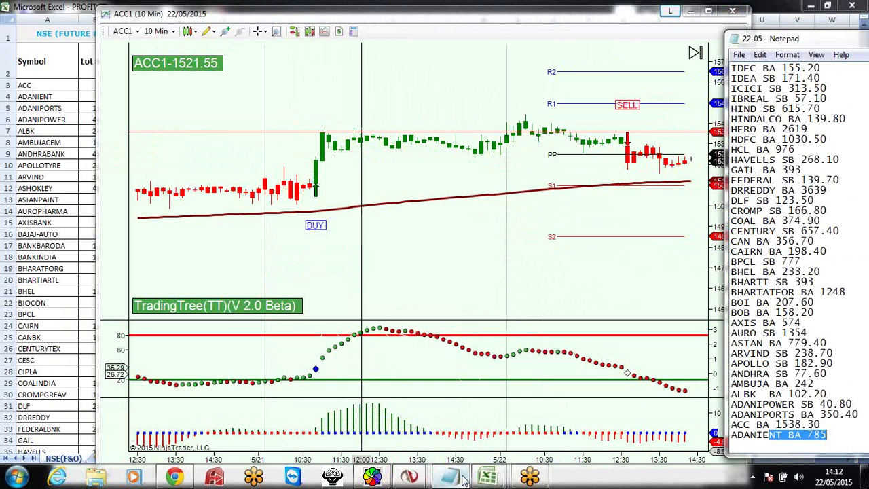
pyautogui.moveTo(820, 425); pyautogui.dragTo(757, 425)
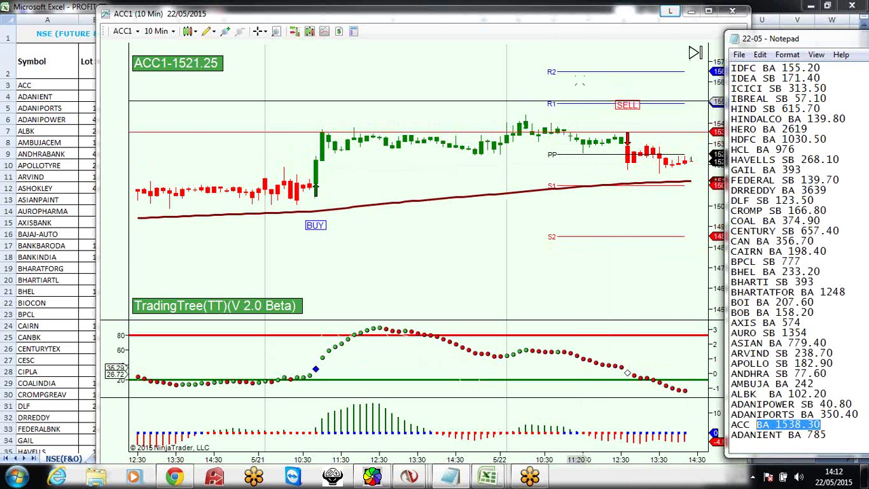
pyautogui.moveTo(582, 15); pyautogui.dragTo(529, 15)
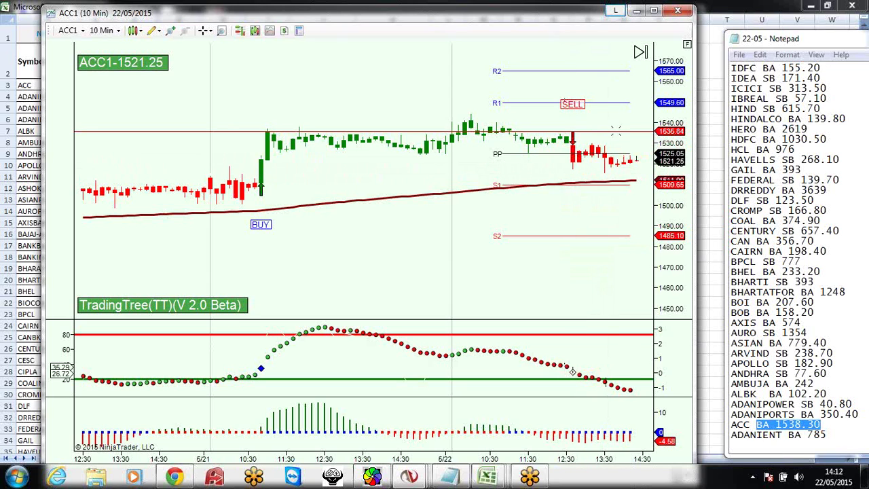
# Highlight the ADANIPORTS call in the note and bring up the ADANIPORTS1 10-minute chart to compare
pyautogui.click(820, 415)
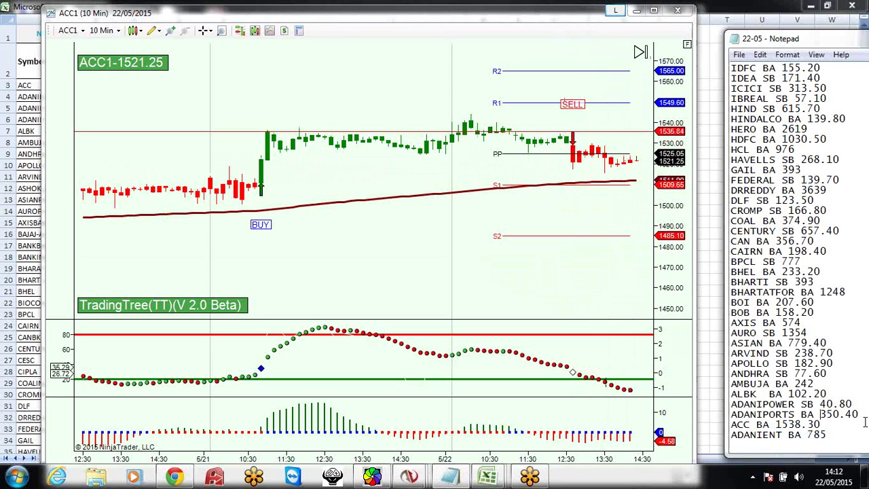
pyautogui.moveTo(849, 416); pyautogui.dragTo(788, 416)
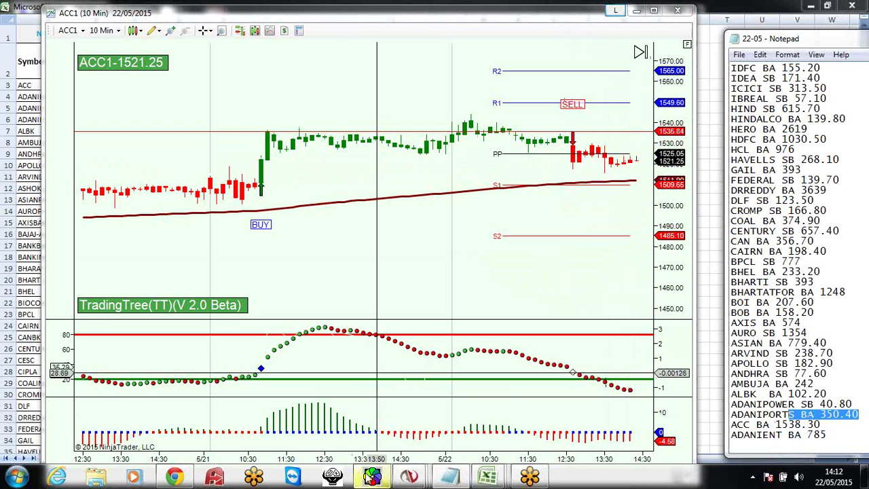
pyautogui.click(410, 480)
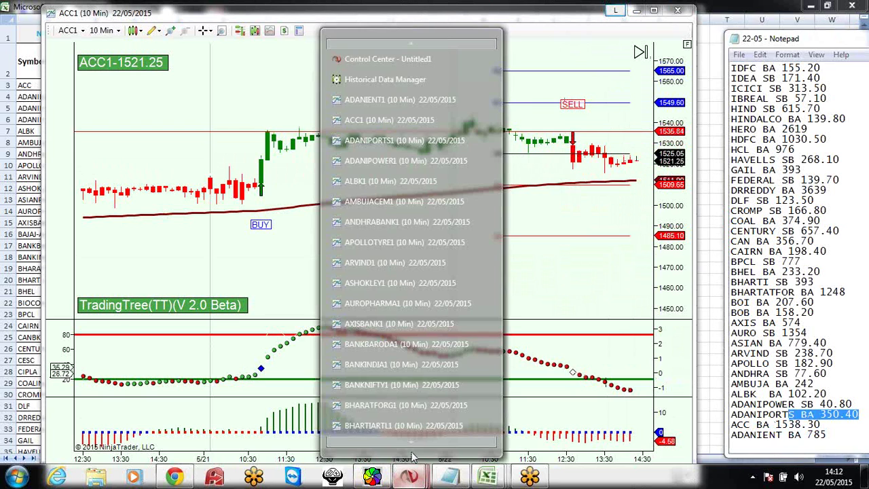
pyautogui.click(392, 141)
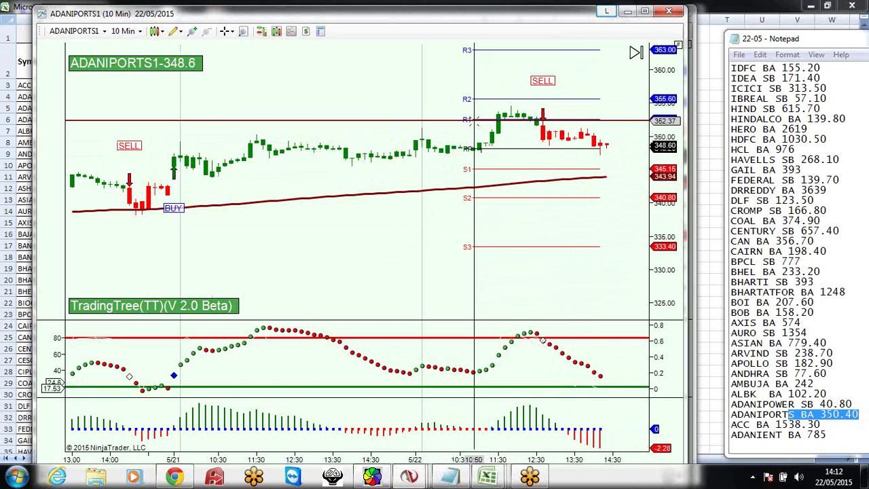
# Look up ADANIPORTS's intraday margin per lot in the PROFIT TT workbook and select its 22/05/2015 profit cell
pyautogui.click(20, 109)
pyautogui.click(384, 121)
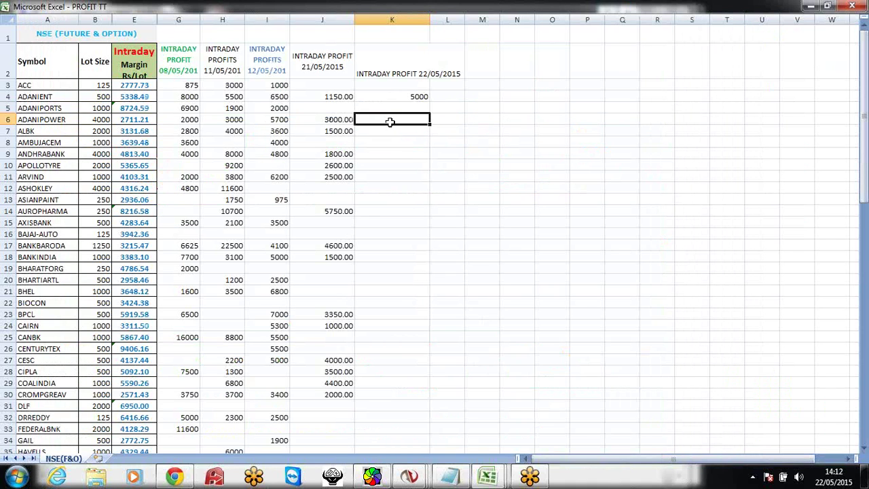
pyautogui.click(135, 108)
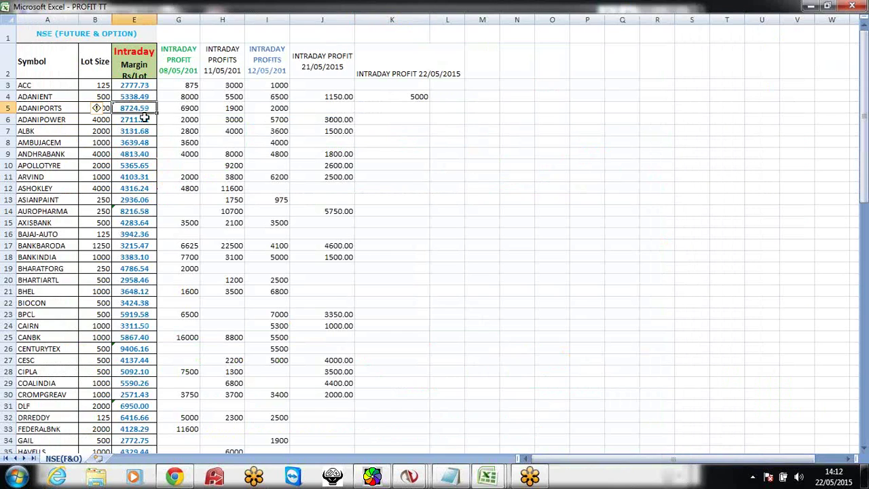
pyautogui.click(395, 111)
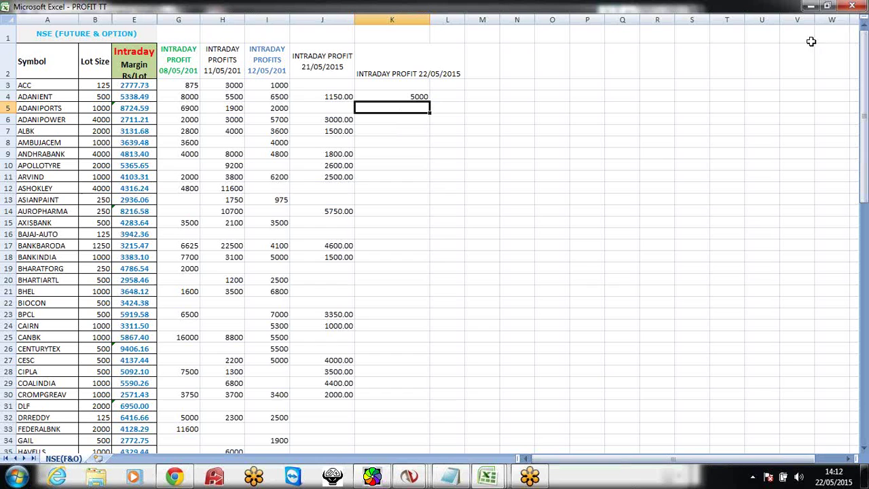
# Recheck the ADANIPORTS call price in the note and enter 2000 as its intraday profit for 22/05/2015 in PROFIT TT
pyautogui.click(811, 6)
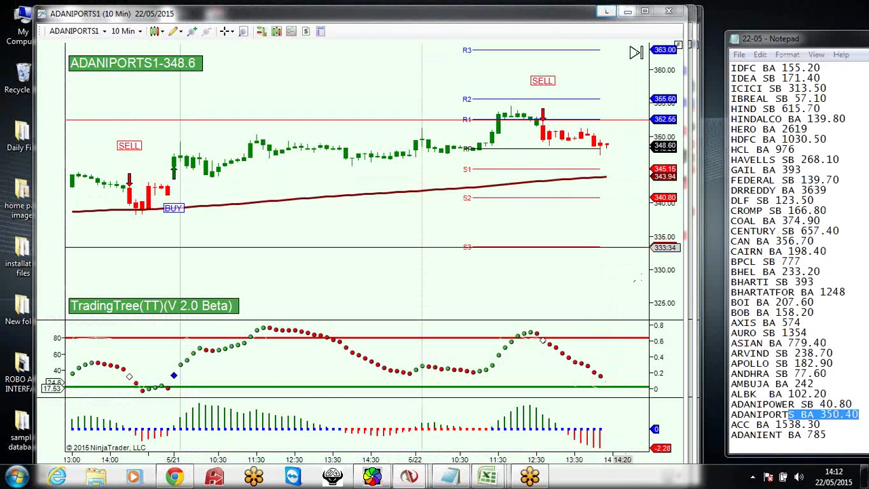
pyautogui.click(851, 424)
pyautogui.moveTo(859, 414); pyautogui.dragTo(815, 415)
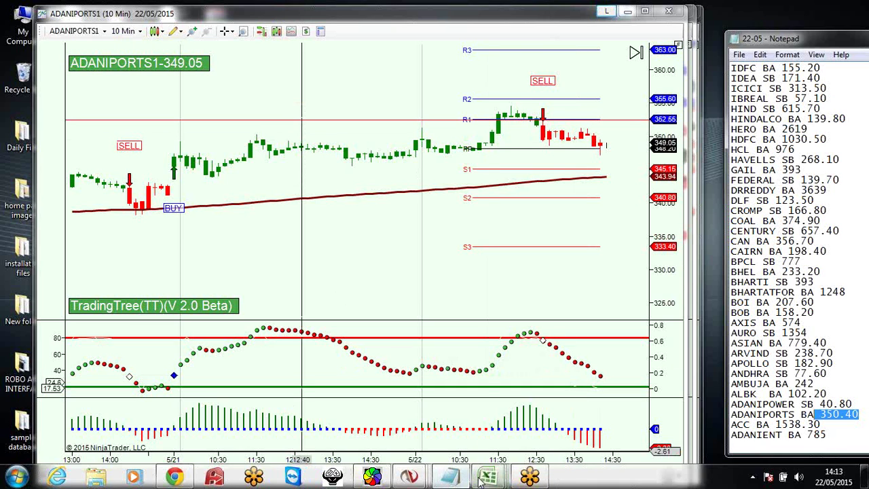
pyautogui.moveTo(487, 477)
pyautogui.click(475, 440)
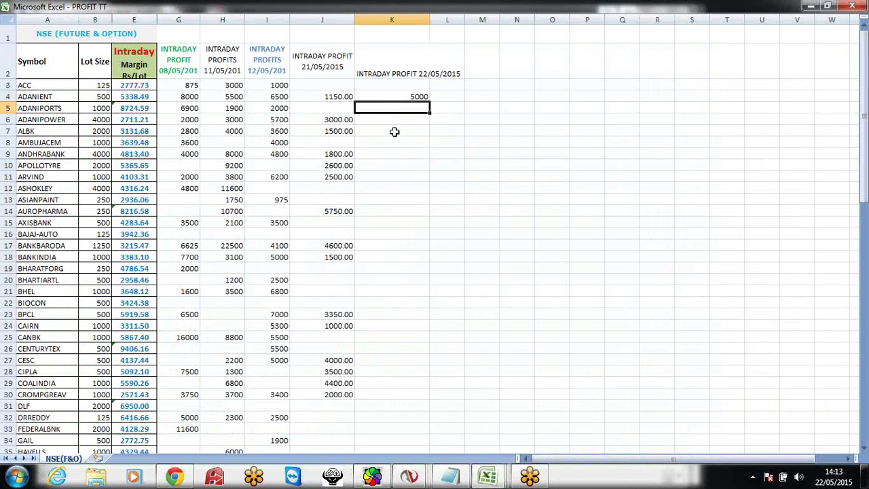
pyautogui.write('2000')
pyautogui.press('Return')
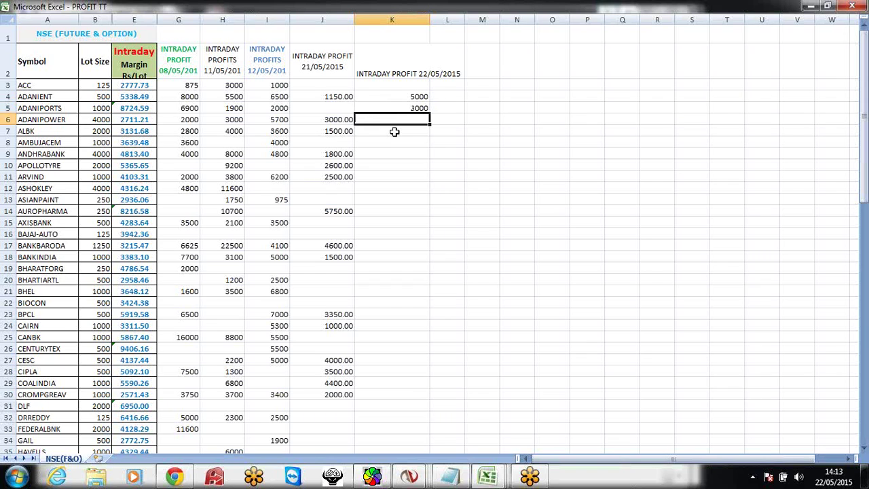
# Highlight the ADANIPOWER call in the 22-05 note and bring up the ADANIPOWER1 10-minute chart to compare
pyautogui.click(449, 477)
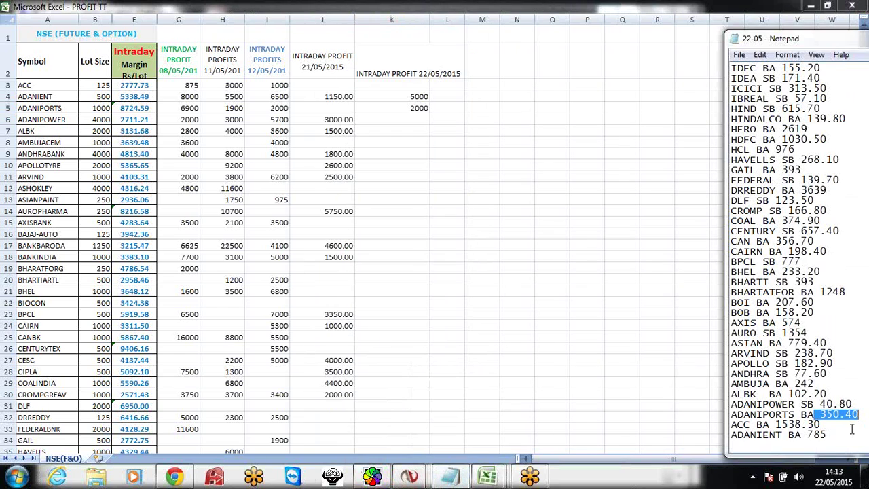
pyautogui.moveTo(866, 404); pyautogui.dragTo(786, 405)
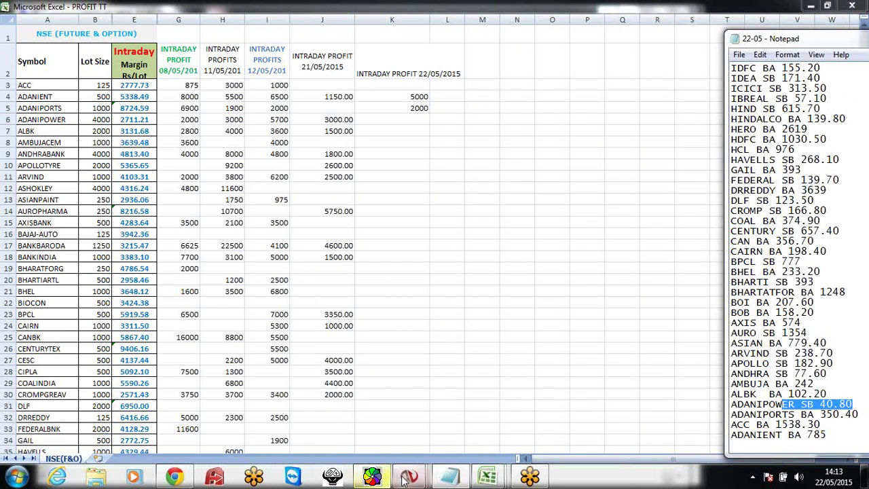
pyautogui.moveTo(409, 477)
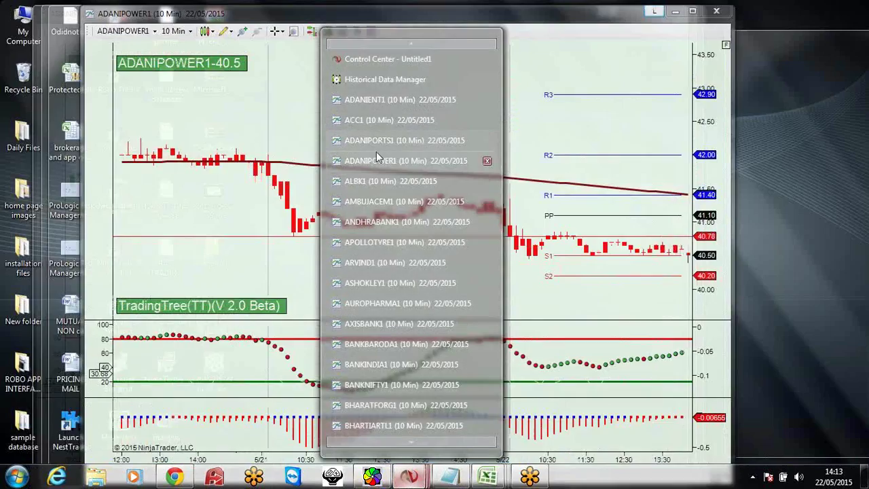
pyautogui.click(378, 141)
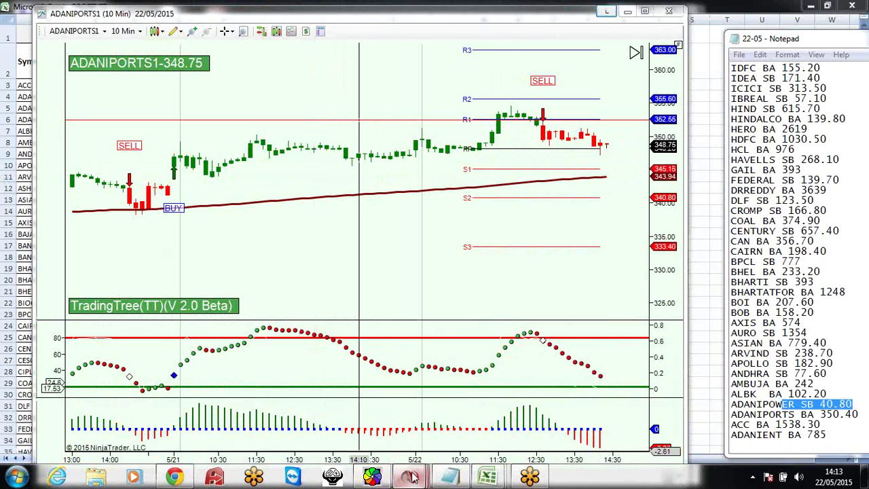
pyautogui.moveTo(409, 477)
pyautogui.click(380, 161)
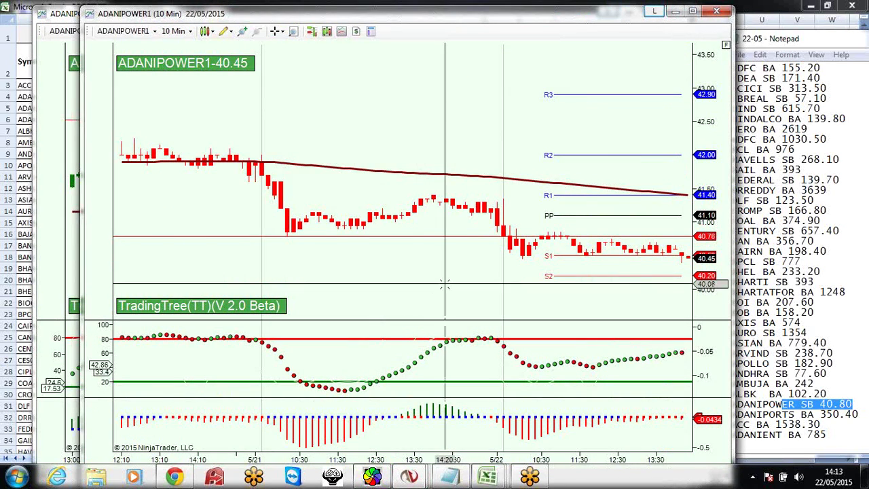
# Return to PROFIT TT and enter 1600 as ADANIPOWER's intraday profit for 22/05/2015
pyautogui.click(5, 110)
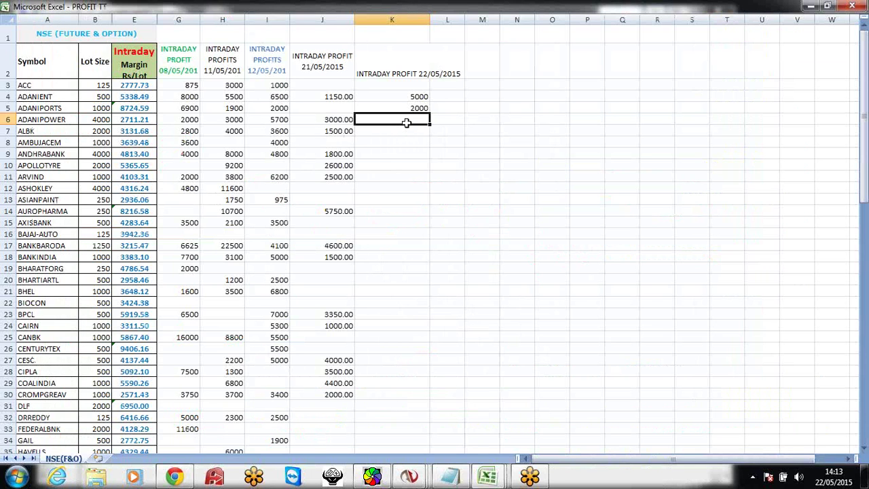
pyautogui.write('1')
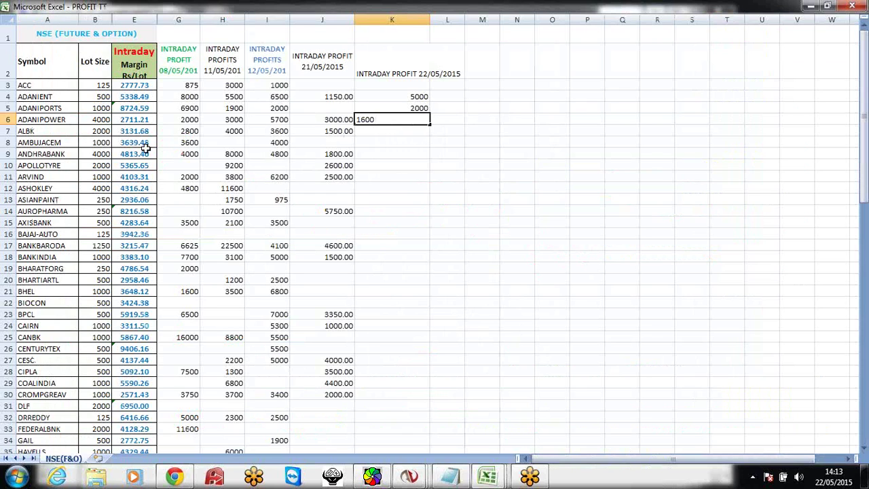
pyautogui.write('600')
pyautogui.press('Return')
pyautogui.click(383, 119)
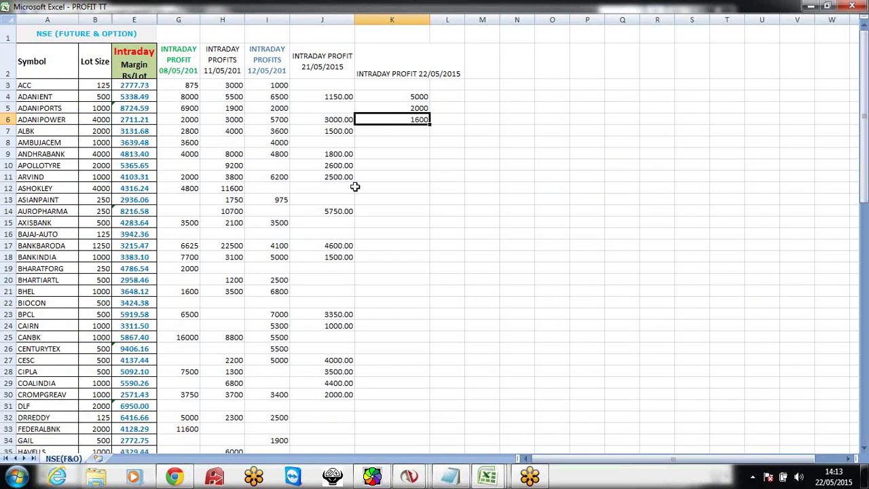
# Bring up the ALBK1 10-minute chart and the 22-05 note to compare the ALBK call price
pyautogui.click(394, 132)
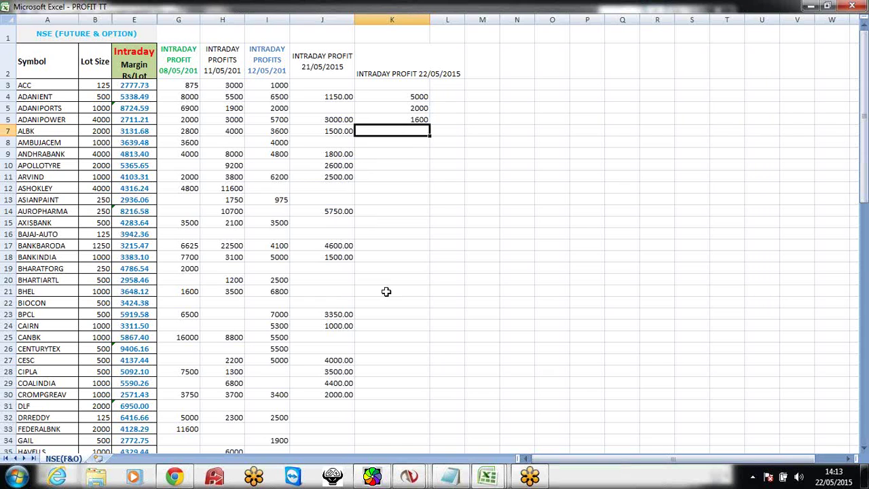
pyautogui.rightClick(410, 478)
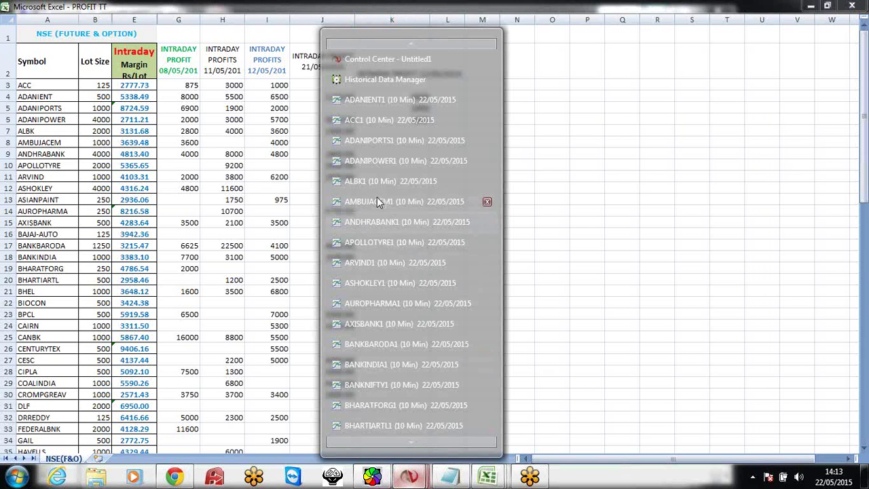
pyautogui.click(377, 182)
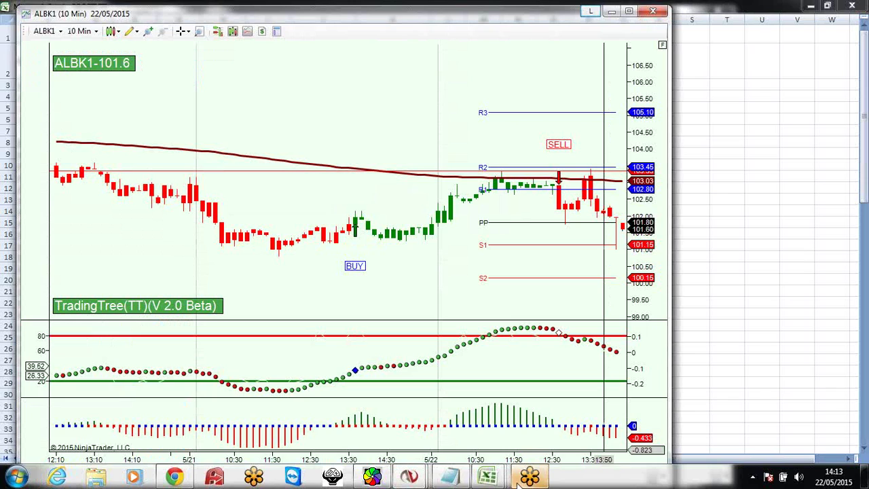
pyautogui.click(451, 477)
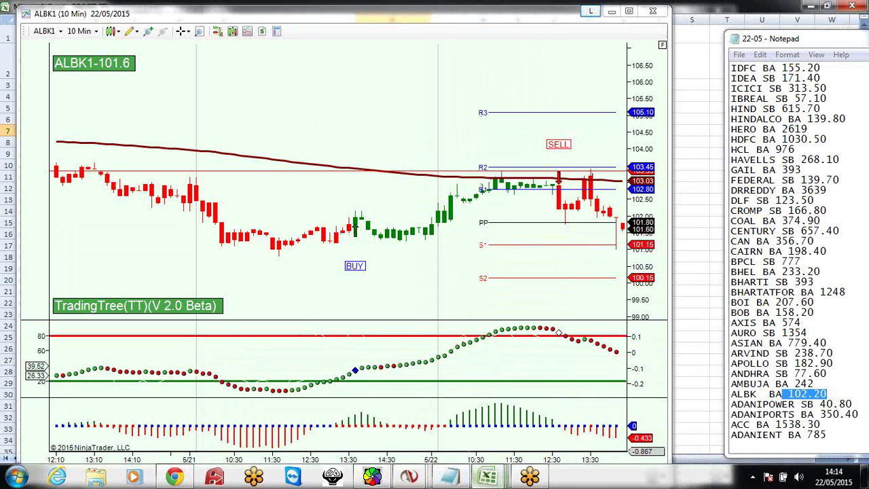
# Minimise the ALBK1 chart, enter 1600 as ALBK's 22/05/2015 intraday profit in PROFIT TT and check its margin per lot
pyautogui.click(9, 165)
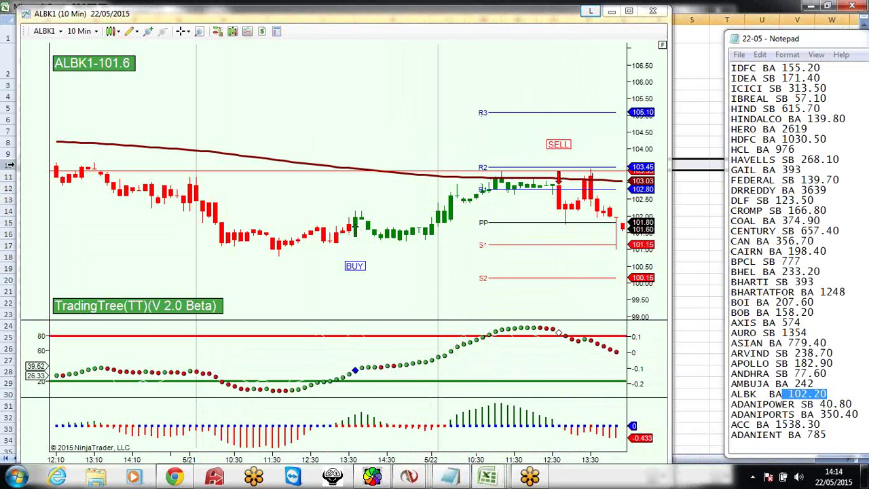
pyautogui.click(702, 141)
pyautogui.click(611, 11)
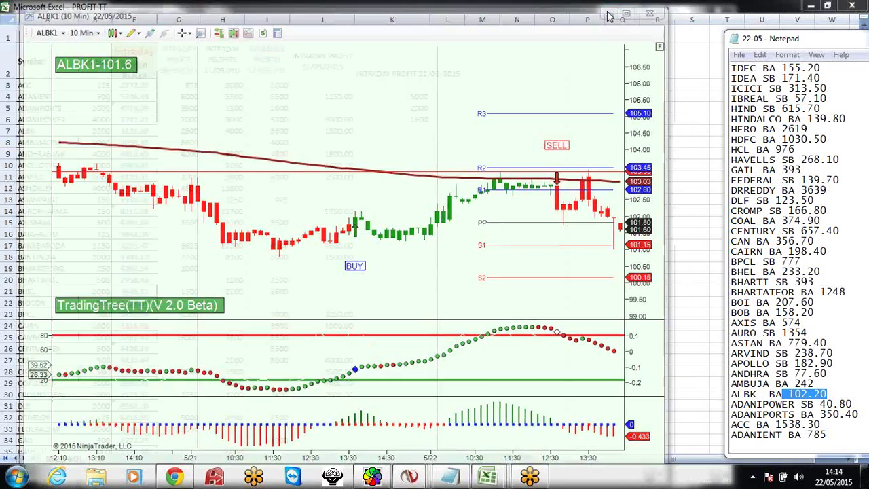
pyautogui.hotkey('alt', 'Tab')
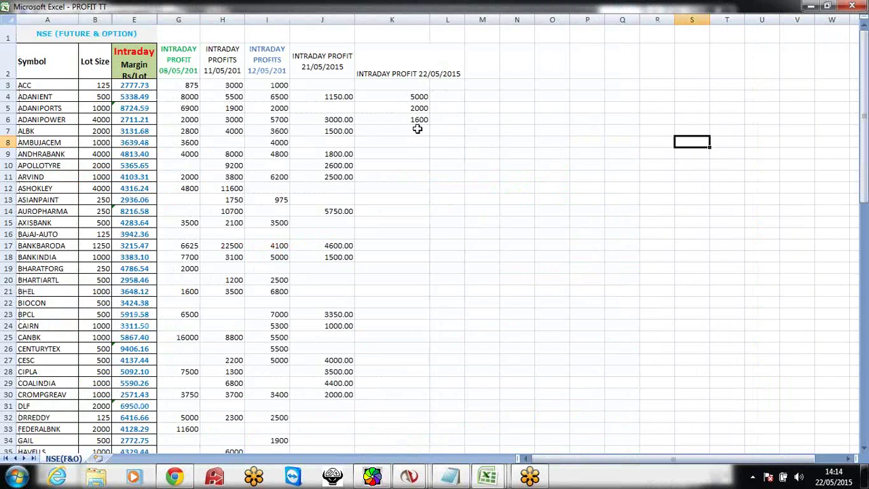
pyautogui.click(417, 129)
pyautogui.write('1600')
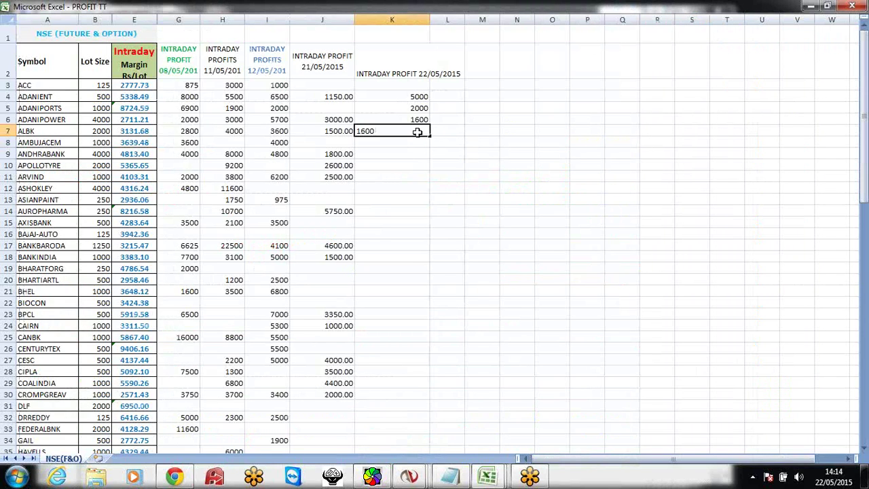
pyautogui.press('Return')
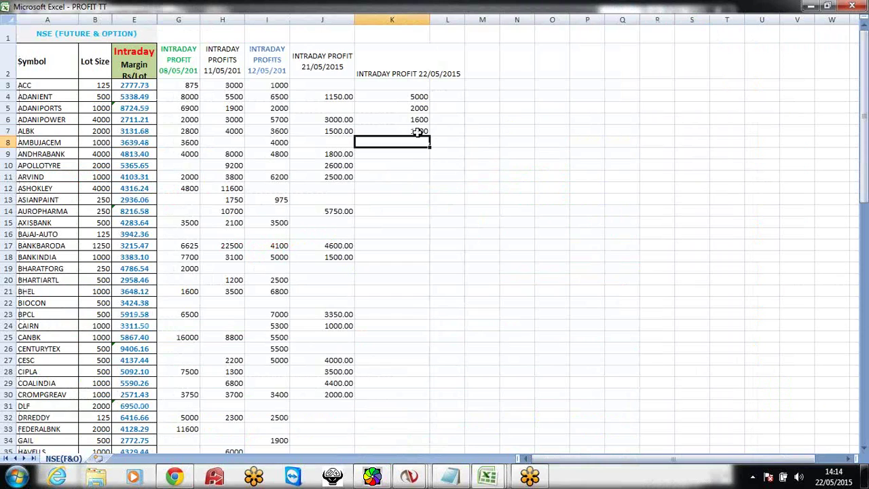
pyautogui.click(127, 131)
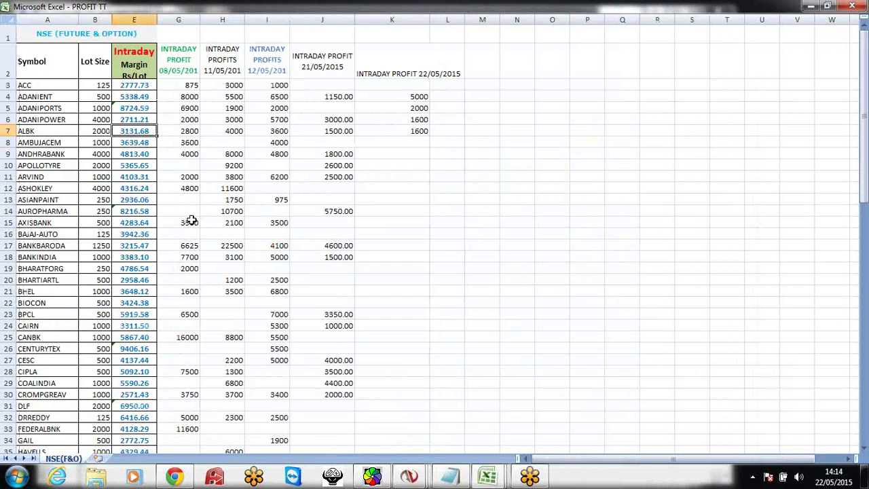
pyautogui.click(421, 134)
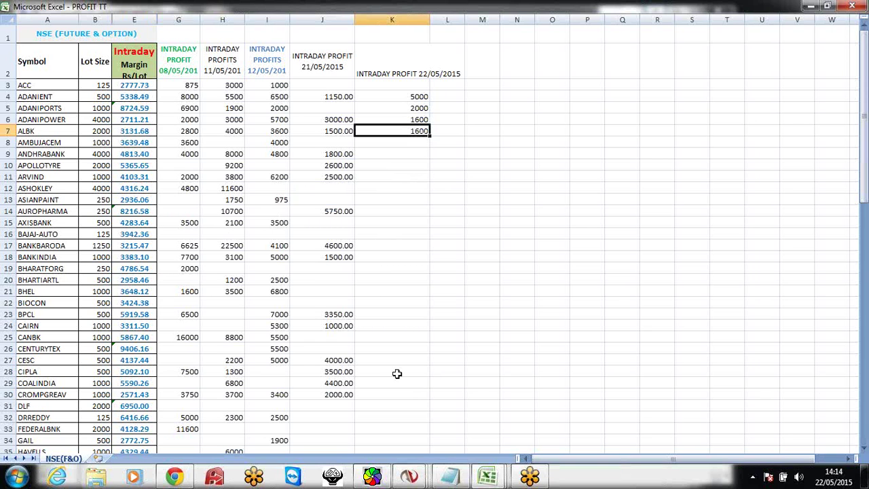
# Bring up the AMBUJACEM1 10-minute chart and highlight the AMBUJA call in the 22-05 note
pyautogui.click(410, 477)
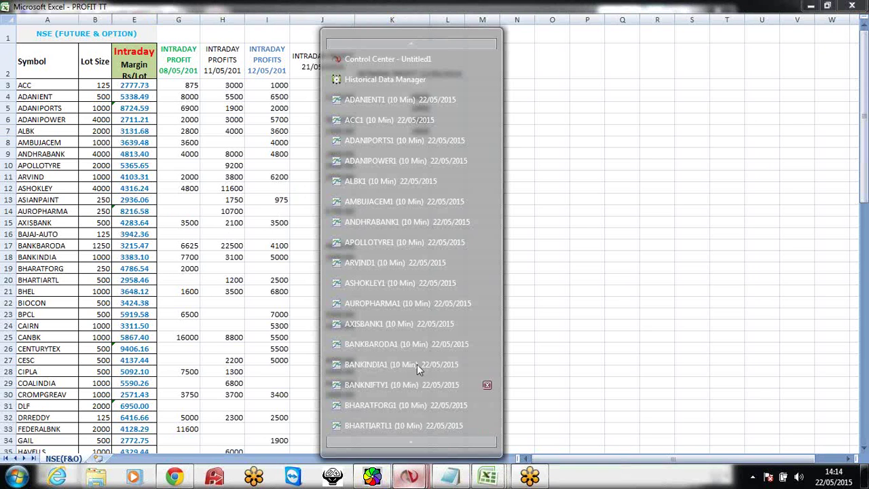
pyautogui.moveTo(405, 223)
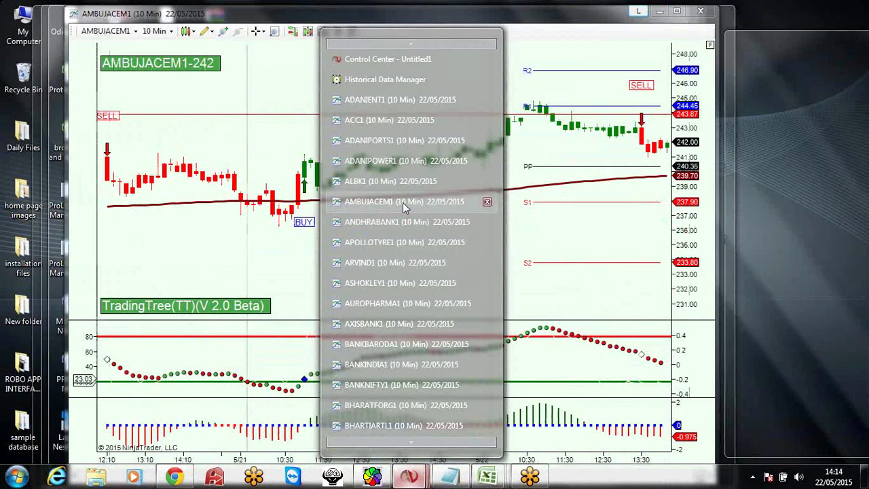
pyautogui.click(403, 202)
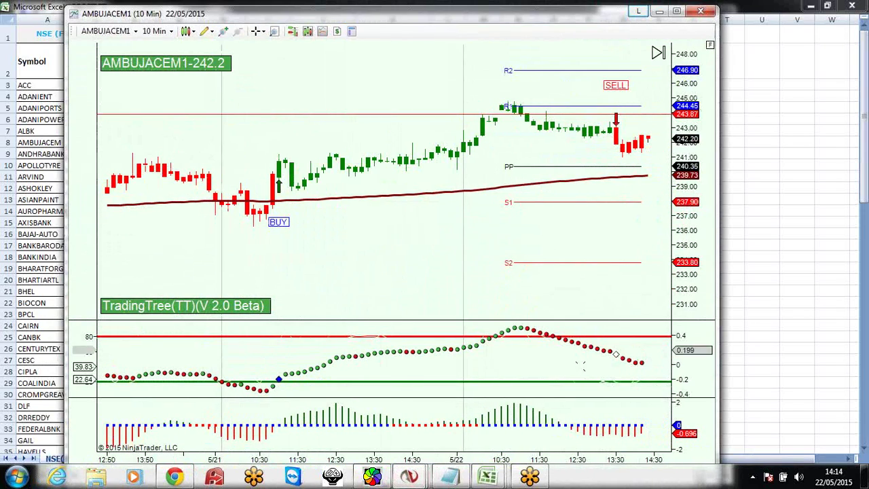
pyautogui.click(450, 477)
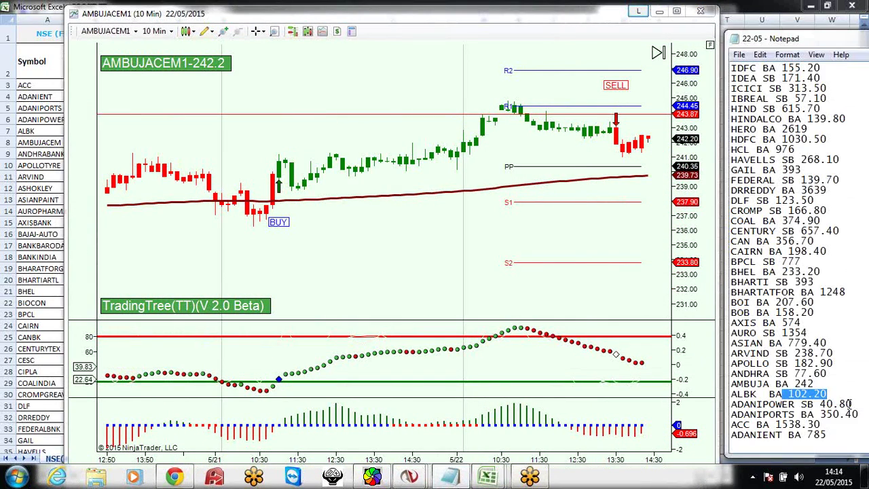
pyautogui.moveTo(840, 385); pyautogui.dragTo(776, 384)
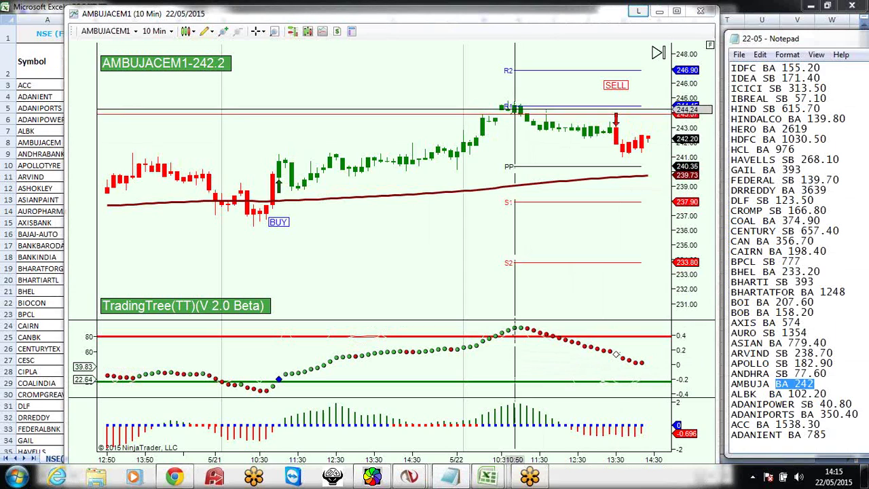
# Minimise the AMBUJACEM1 chart and enter 2400 as AMBUJACEM's intraday profit for 22/05/2015 in PROFIT TT
pyautogui.click(657, 12)
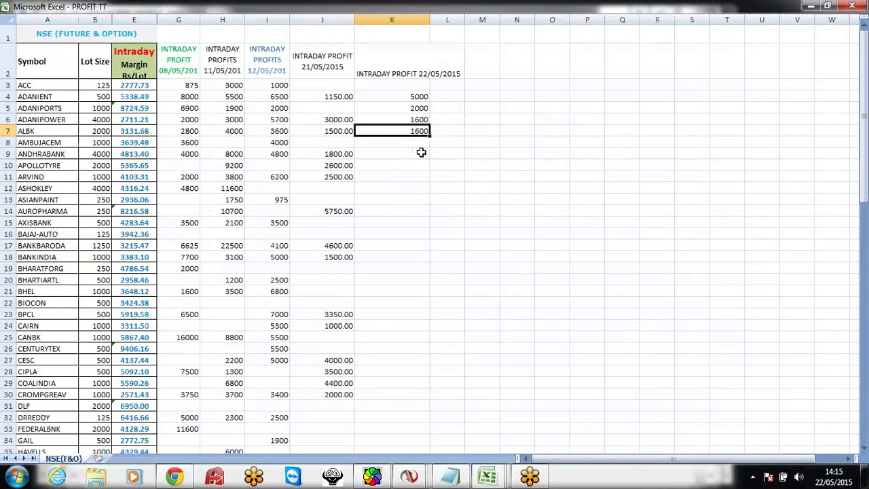
pyautogui.click(412, 147)
pyautogui.write('24')
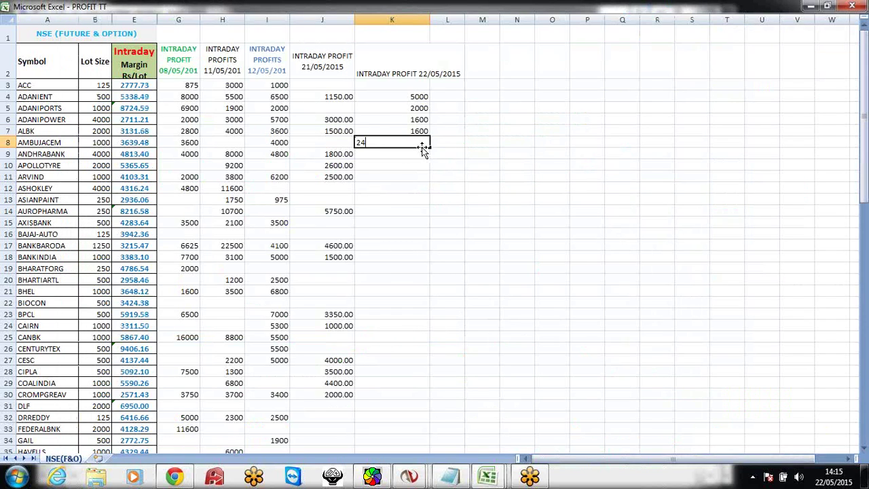
pyautogui.press('Return')
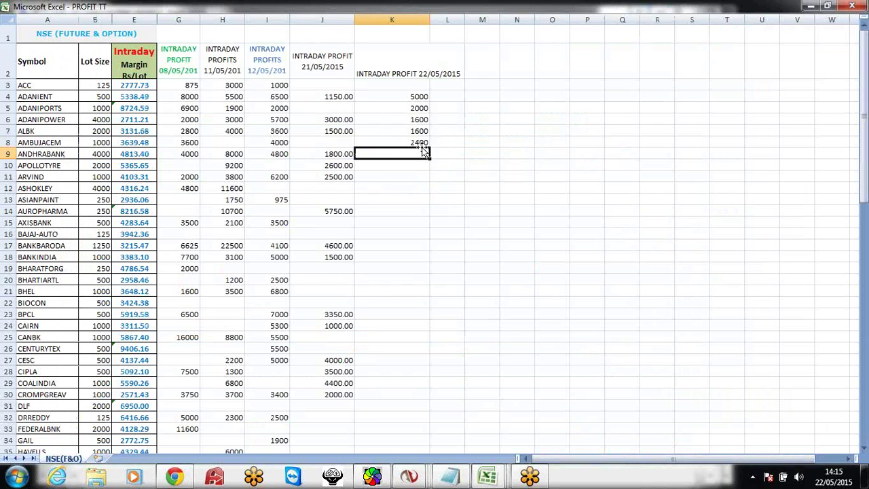
# Highlight the ANDHRA call in the 22-05 note and bring up the ANDHRABANK1 10-minute chart
pyautogui.click(413, 479)
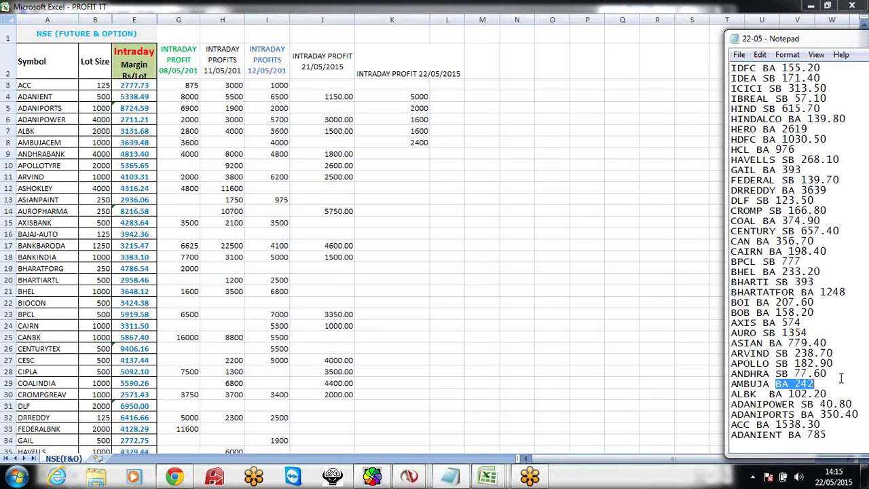
pyautogui.moveTo(841, 378); pyautogui.dragTo(771, 378)
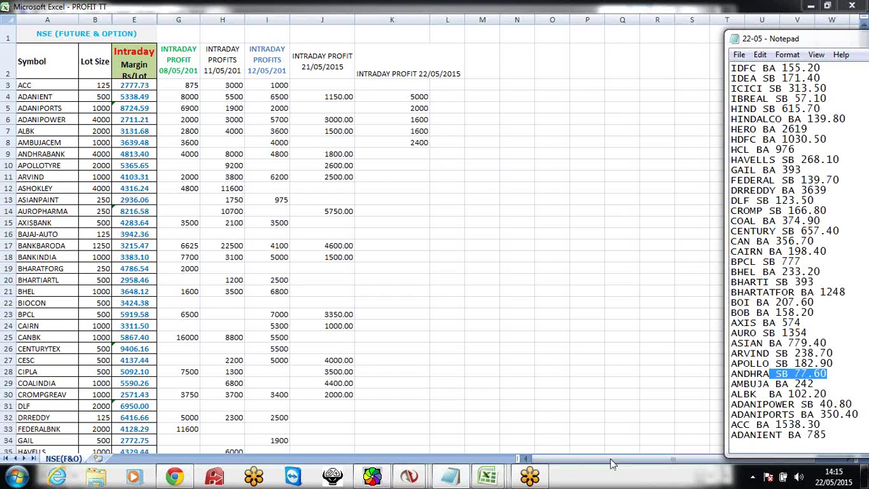
pyautogui.rightClick(410, 478)
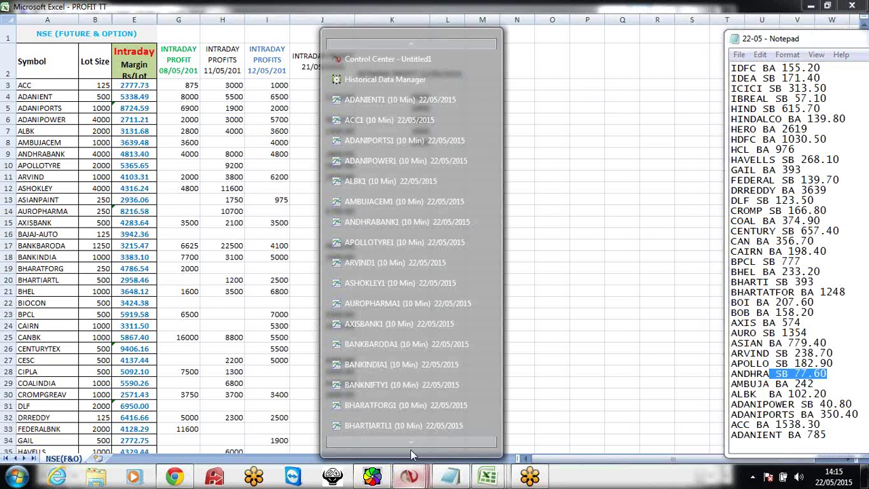
pyautogui.click(397, 222)
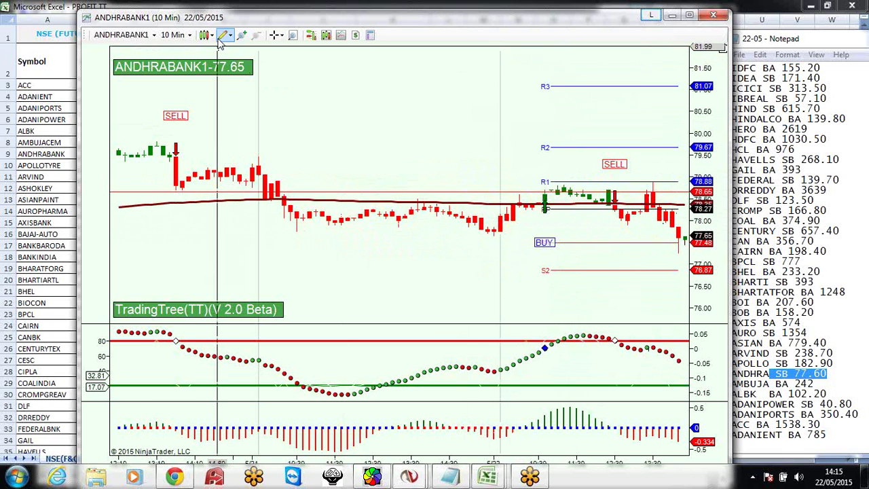
# Measure the price move on the ANDHRABANK1 chart from the latest SELL signal to the most recent bar
pyautogui.click(222, 38)
pyautogui.click(238, 80)
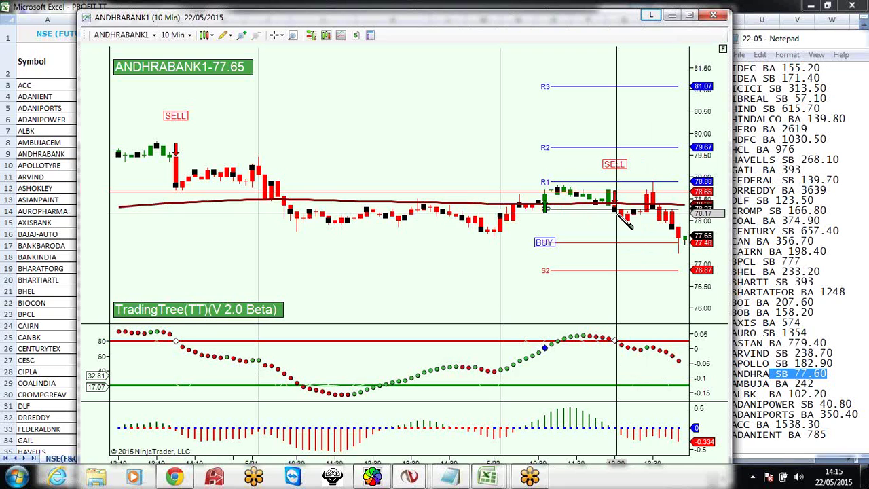
pyautogui.click(682, 239)
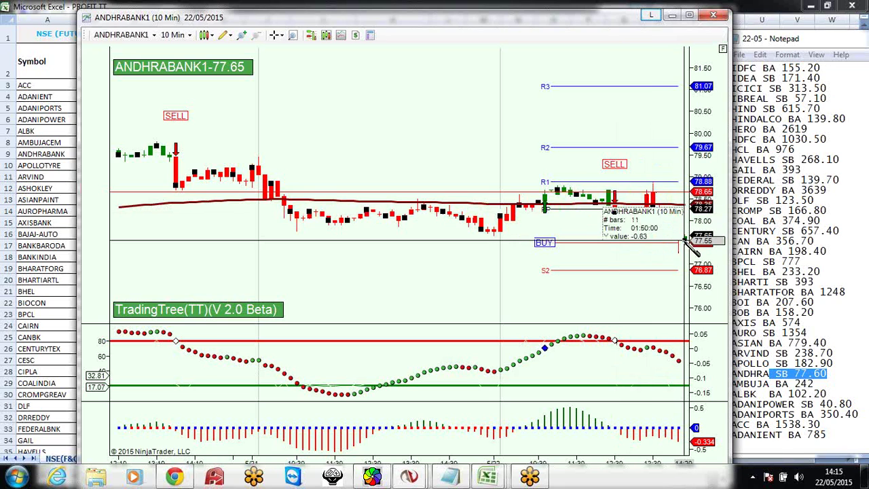
pyautogui.click(456, 270)
# Enter 2400 as ANDHRABANK's intraday profit for 22/05/2015 in PROFIT TT
pyautogui.click(37, 184)
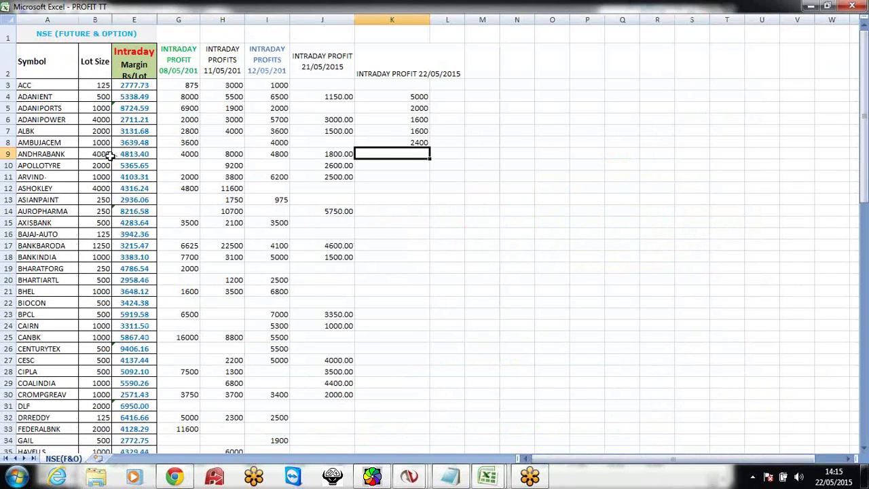
pyautogui.write('2400')
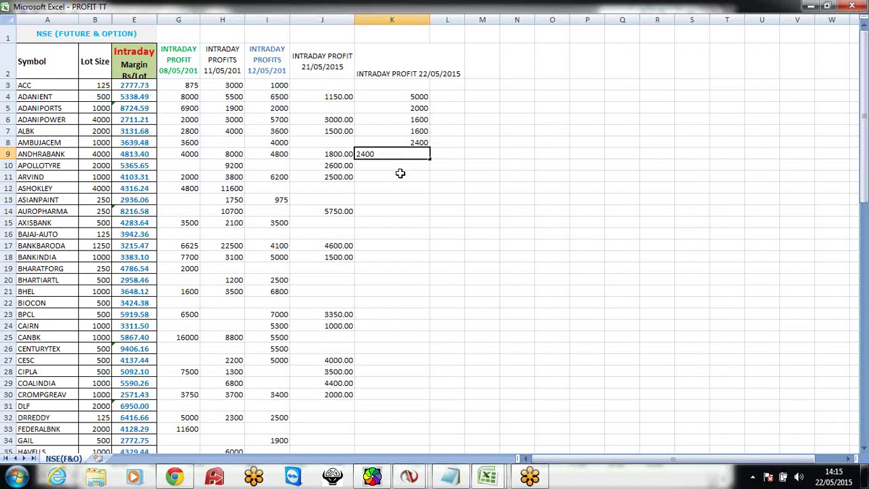
pyautogui.press('Return')
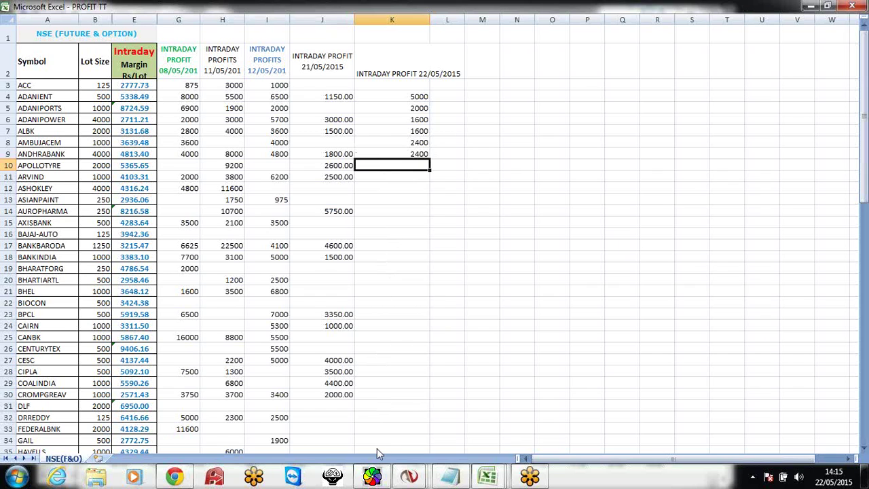
# Highlight the APOLLO call in the 22-05 note and bring up the APOLLOTYRE1 10-minute chart
pyautogui.click(450, 477)
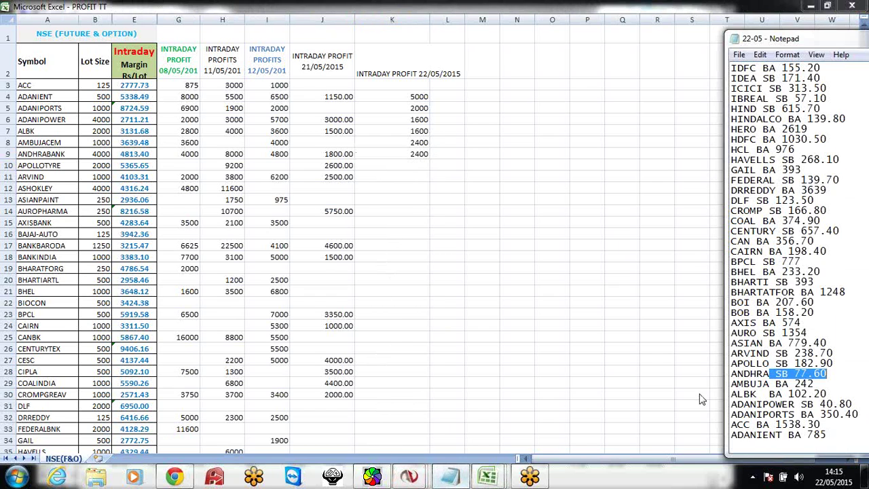
pyautogui.moveTo(848, 364); pyautogui.dragTo(750, 364)
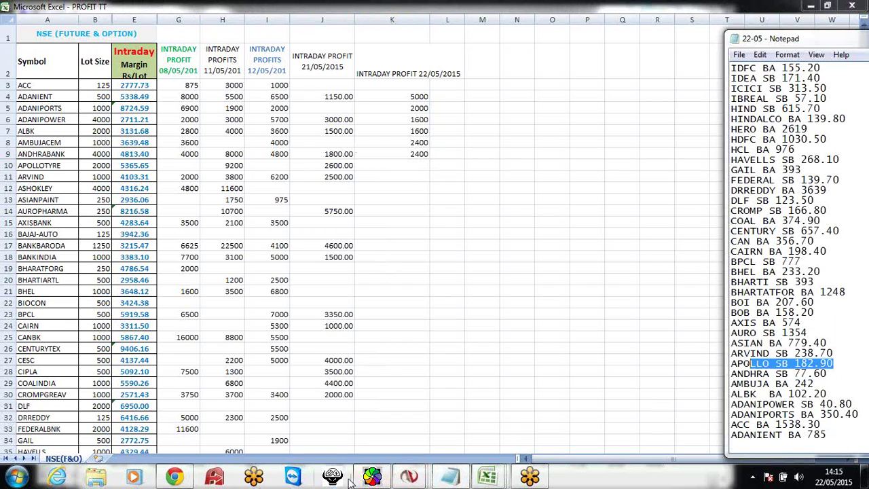
pyautogui.rightClick(409, 477)
pyautogui.click(424, 244)
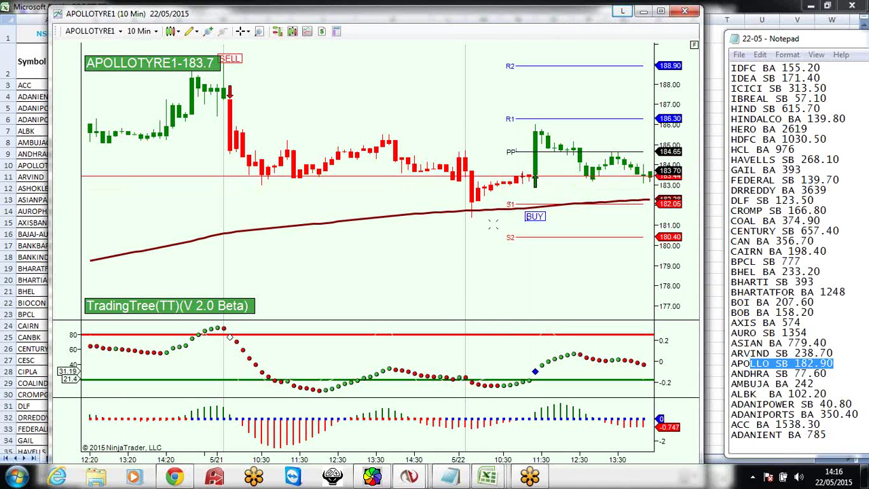
# Highlight the ARVIND call in the 22-05 note and bring up the ARVIND1 10-minute chart
pyautogui.moveTo(841, 353); pyautogui.dragTo(748, 354)
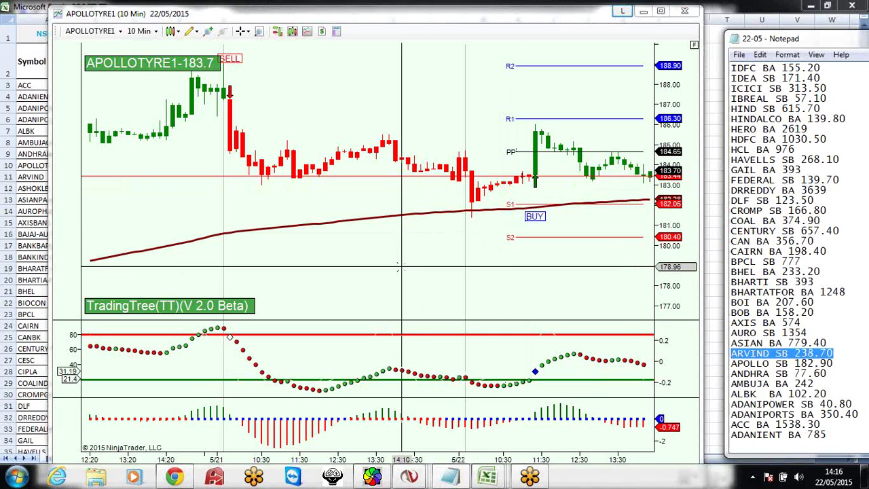
pyautogui.click(410, 479)
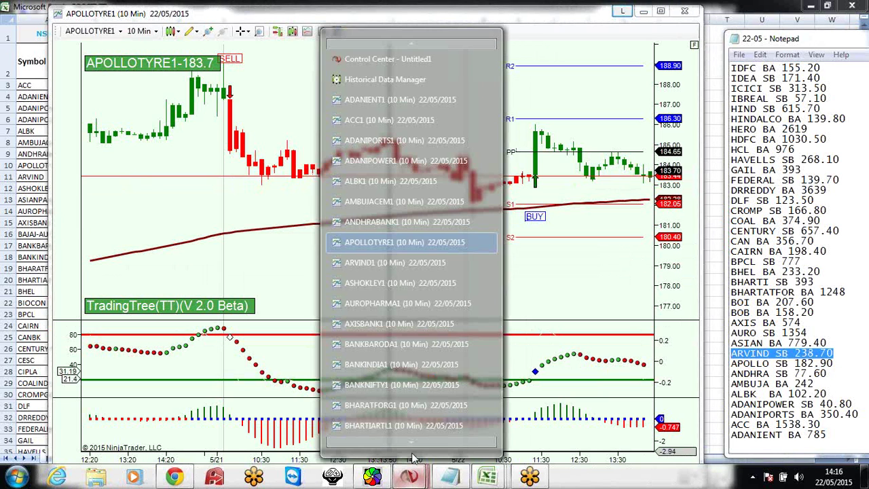
pyautogui.click(417, 276)
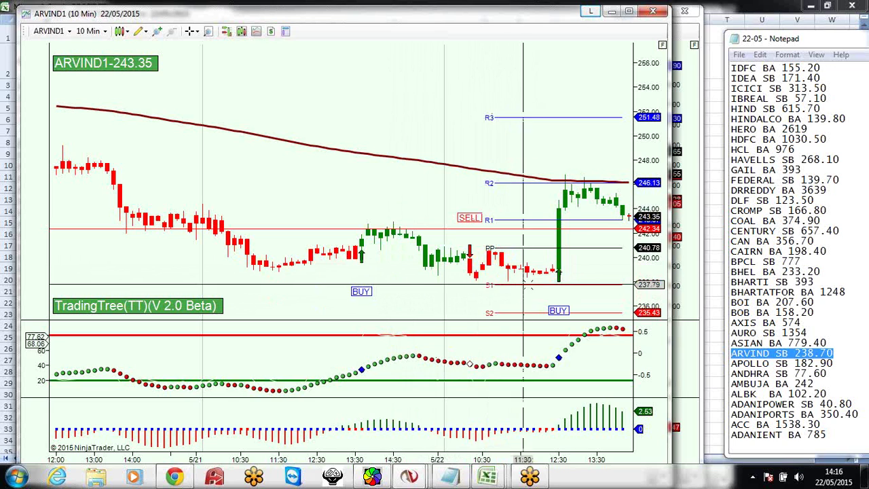
# Measure the price move on the ARVIND1 chart from the latest BUY signal's bar to the high that follows it
pyautogui.click(138, 31)
pyautogui.click(163, 72)
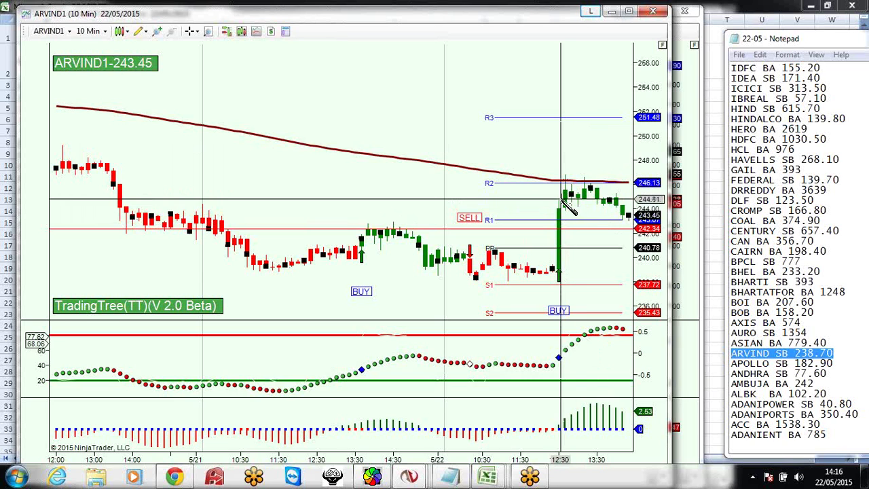
pyautogui.click(584, 182)
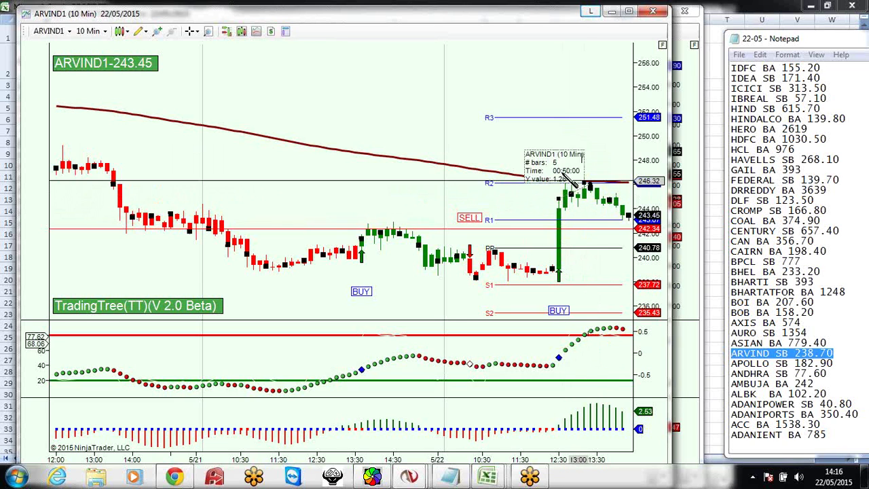
pyautogui.click(426, 107)
# Return to PROFIT TT and enter 1200 as ARVIND's intraday profit for 22/05/2015
pyautogui.hotkey('alt', 'Tab')
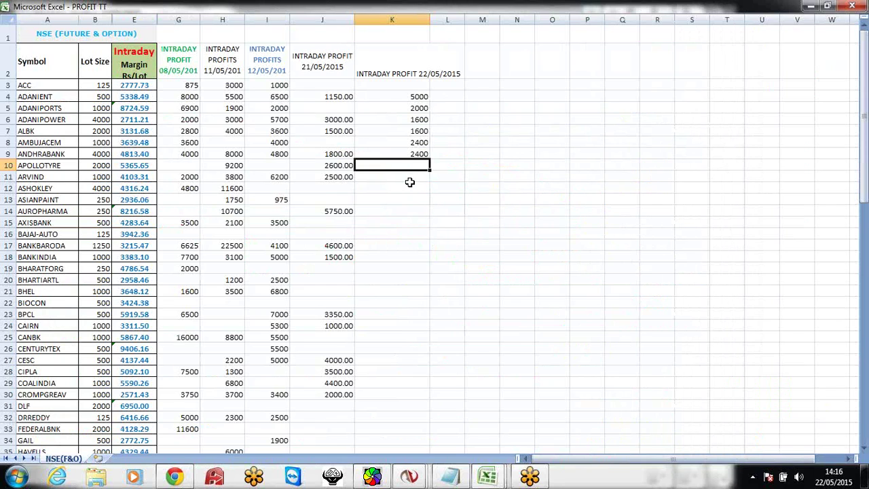
pyautogui.click(404, 177)
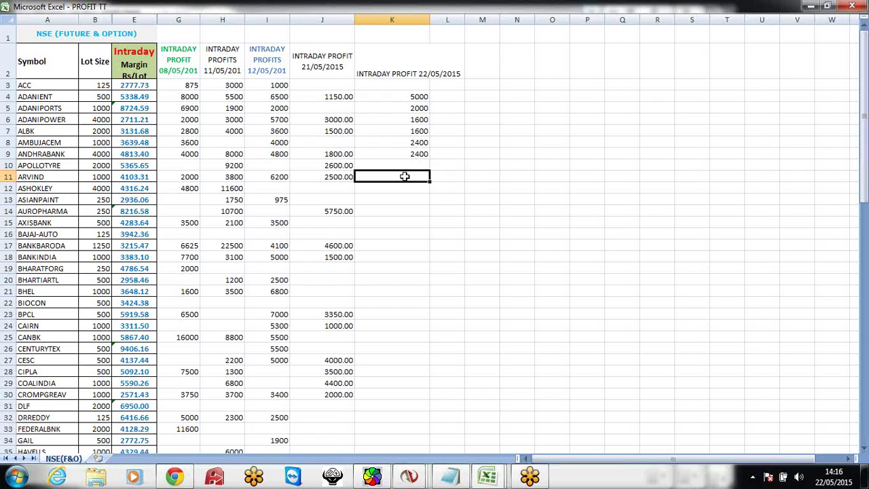
pyautogui.write('12')
pyautogui.press('Return')
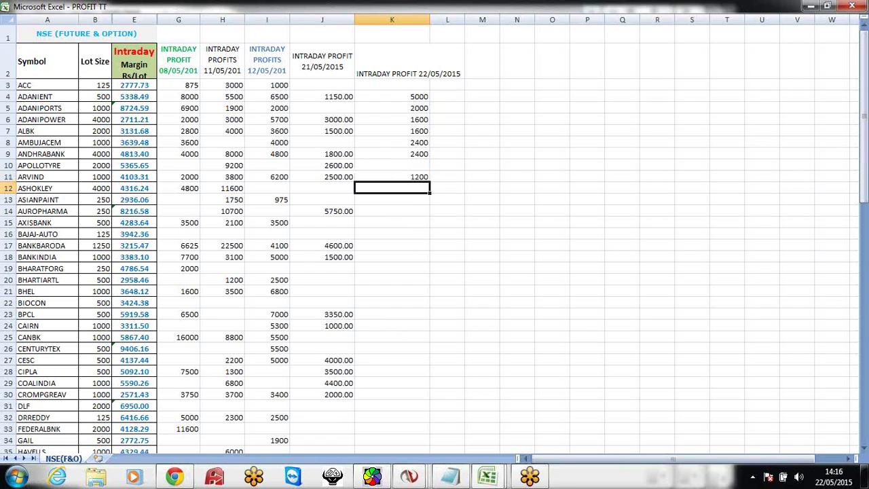
# Bring up the 22-05 note and highlight the ASIAN call
pyautogui.click(449, 475)
pyautogui.click(802, 343)
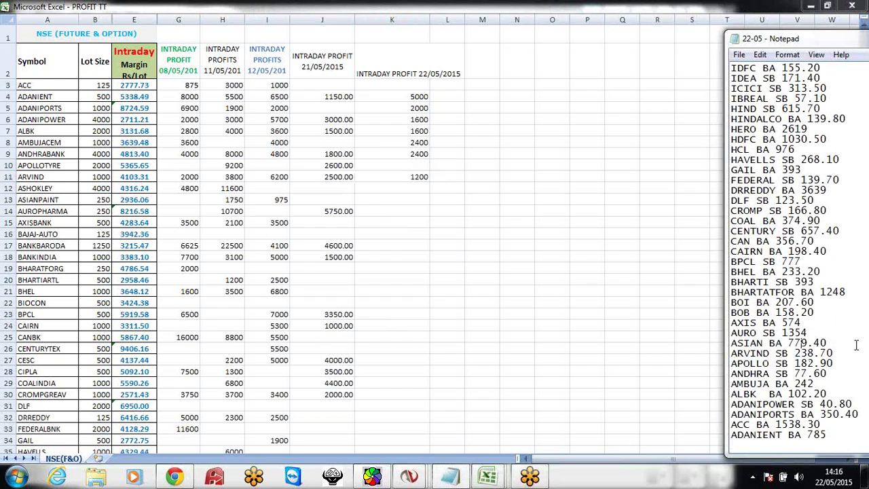
pyautogui.moveTo(857, 346); pyautogui.dragTo(768, 353)
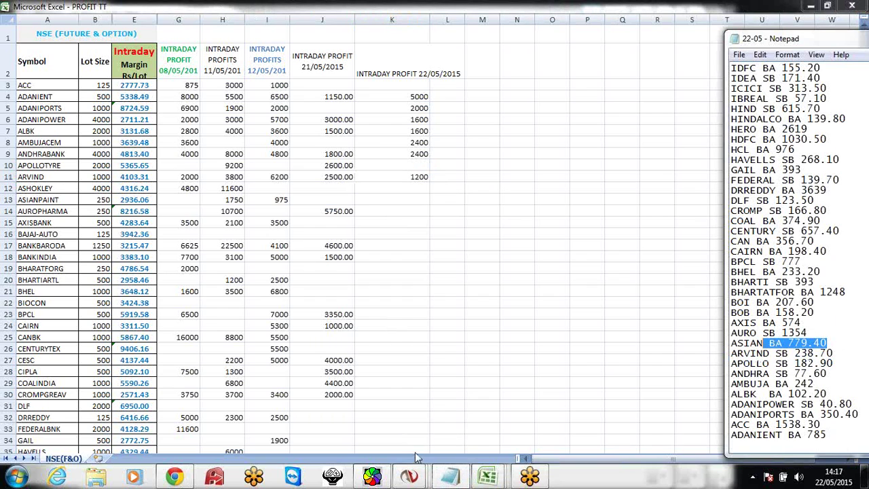
pyautogui.moveTo(421, 479)
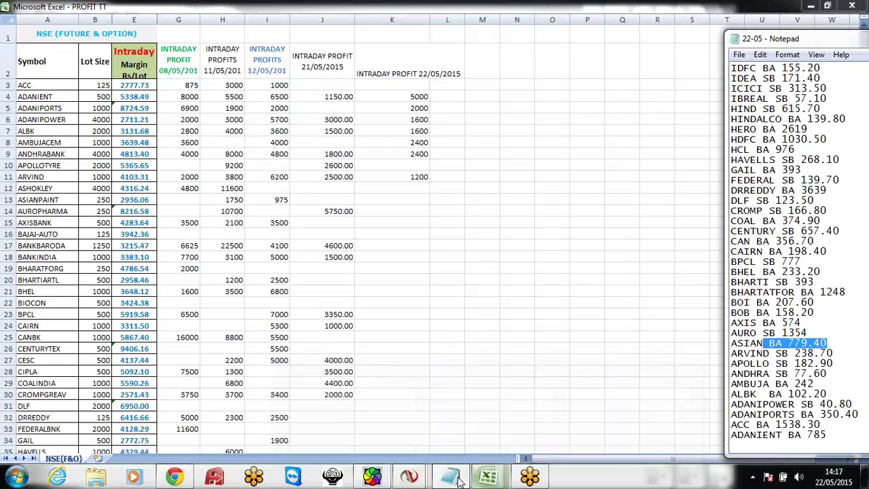
# Highlight the AURO call in the 22-05 note and bring up the AUROPHARMA1 10-minute chart
pyautogui.moveTo(732, 333); pyautogui.dragTo(772, 333)
pyautogui.click(411, 476)
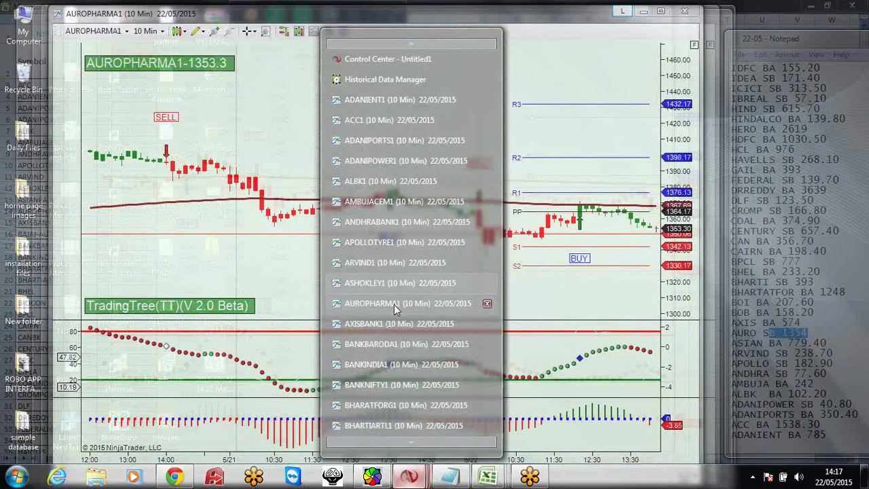
pyautogui.click(394, 304)
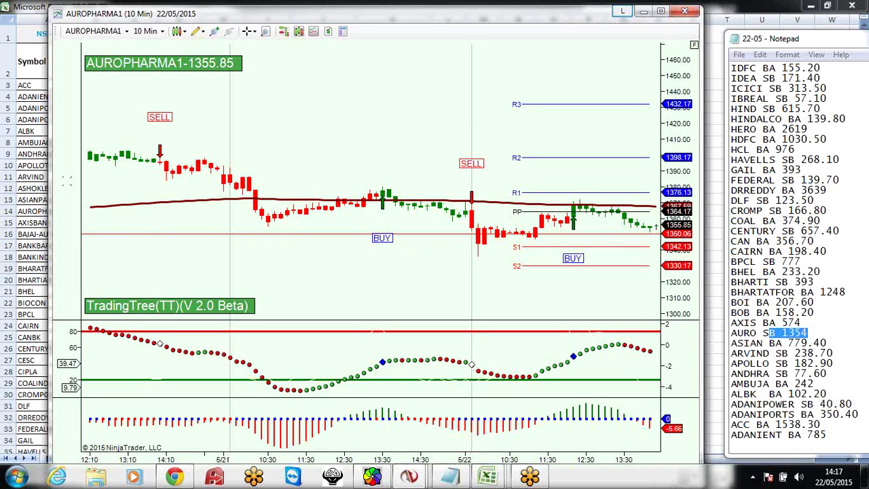
# Switch to PROFIT TT and enter 2500 as AUROPHARMA's intraday profit for 22/05/2015
pyautogui.click(30, 216)
pyautogui.click(396, 212)
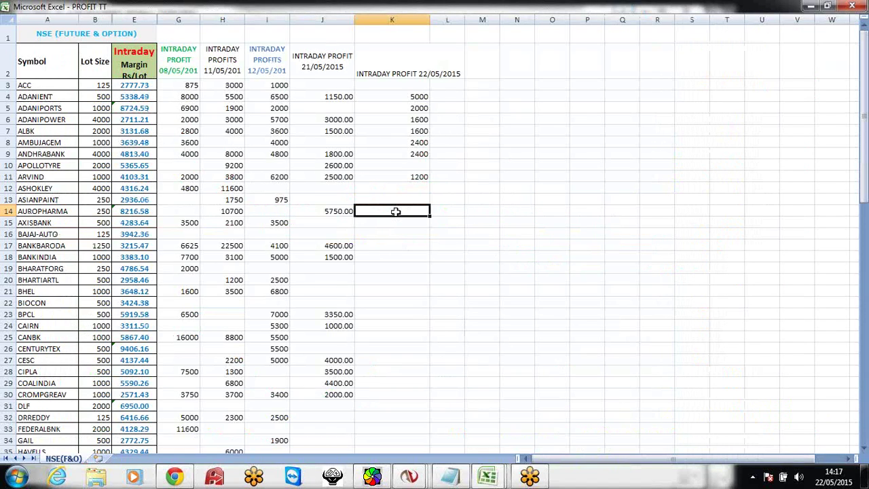
pyautogui.write('2500')
pyautogui.click(428, 246)
# Bring up the AXISBANK1 10-minute chart, highlight the AXIS call in the 22-05 note and check it against the day's high
pyautogui.click(408, 475)
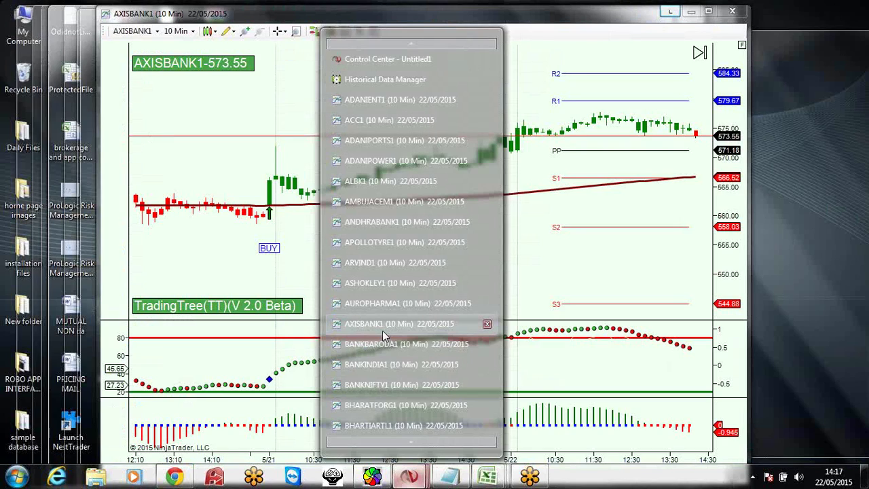
pyautogui.click(382, 330)
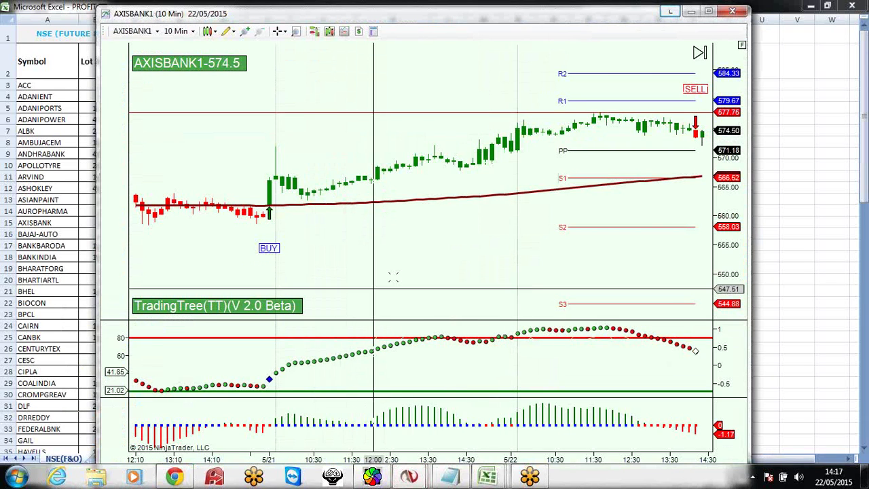
pyautogui.click(455, 480)
pyautogui.moveTo(819, 323); pyautogui.dragTo(731, 323)
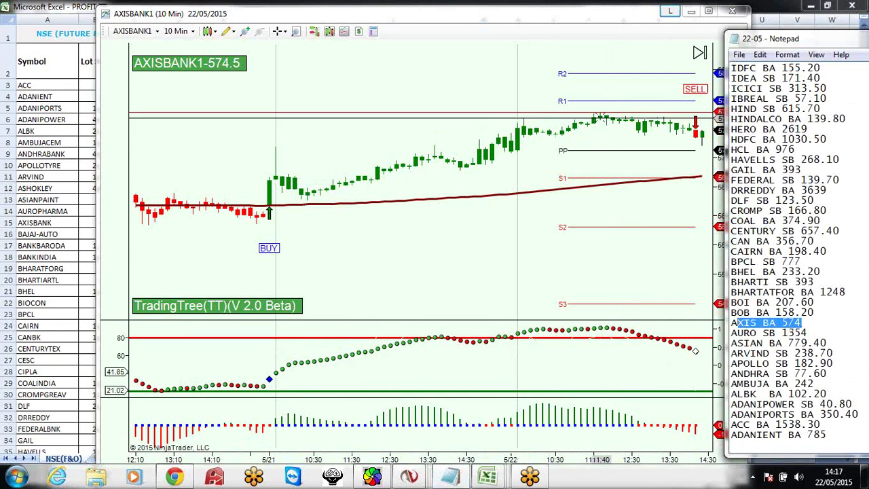
pyautogui.click(601, 114)
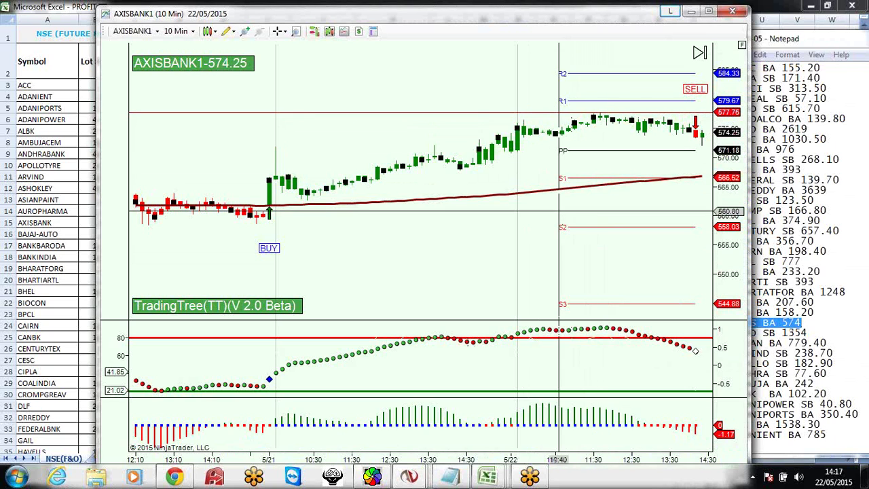
# Switch to PROFIT TT and enter 1500 as AXISBANK's intraday profit for 22/05/2015
pyautogui.click(67, 221)
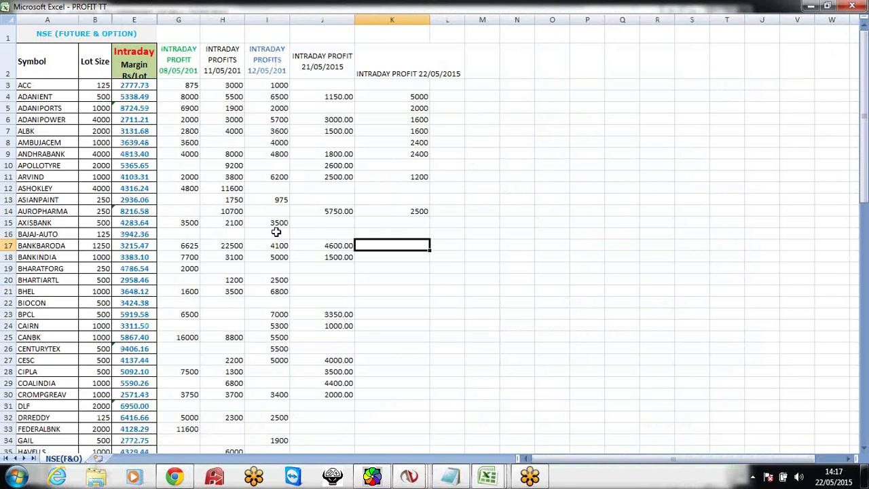
pyautogui.click(411, 224)
pyautogui.write('1500')
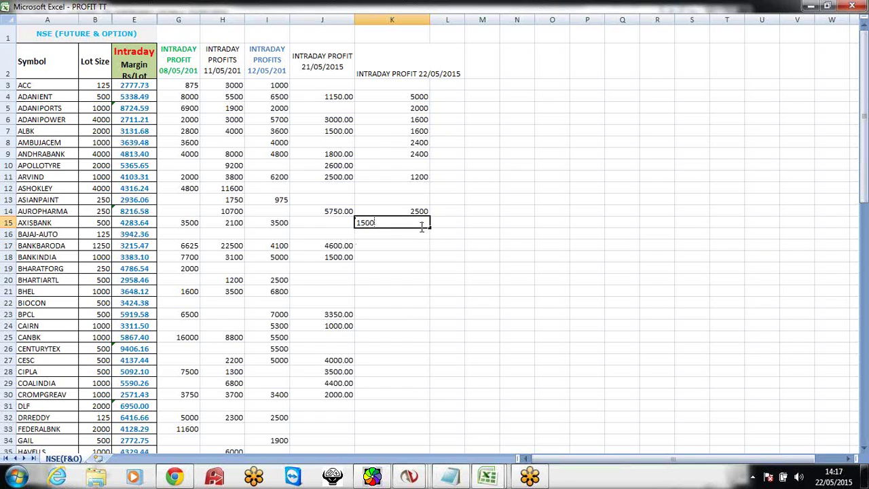
pyautogui.press('Return')
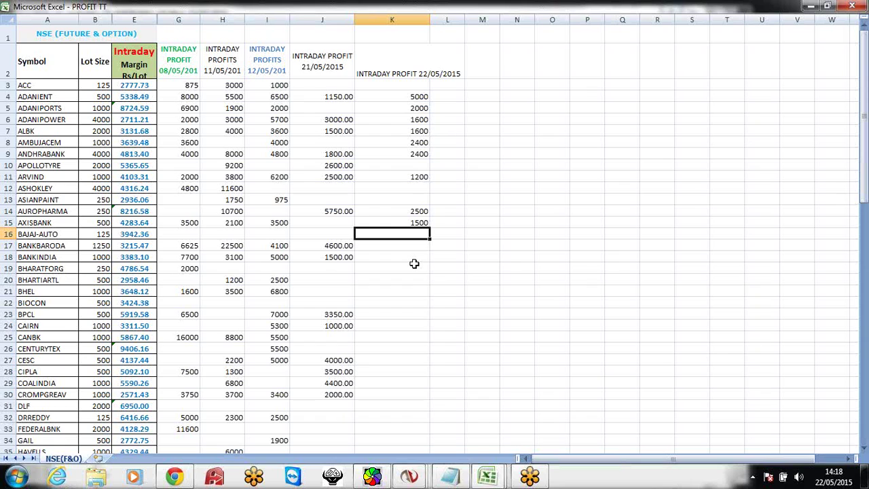
# Bring up the BANKBARODA1 10-minute chart and highlight the BOB call in the 22-05 note
pyautogui.click(396, 246)
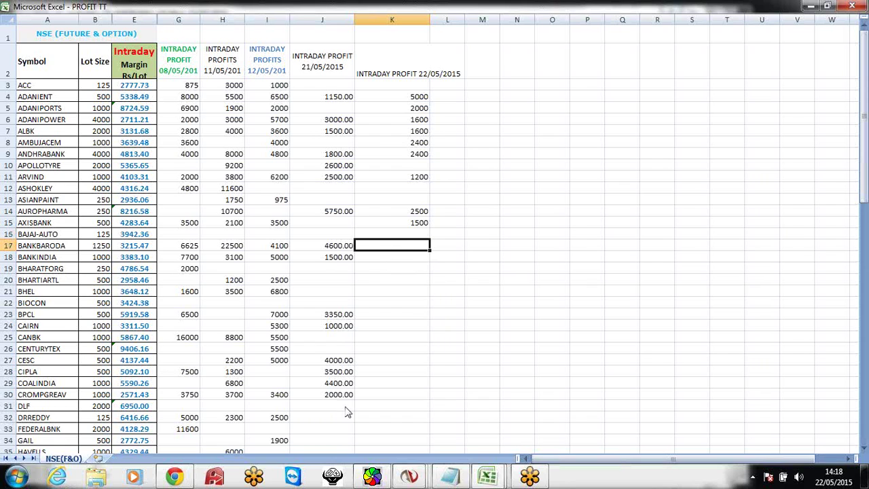
pyautogui.click(410, 478)
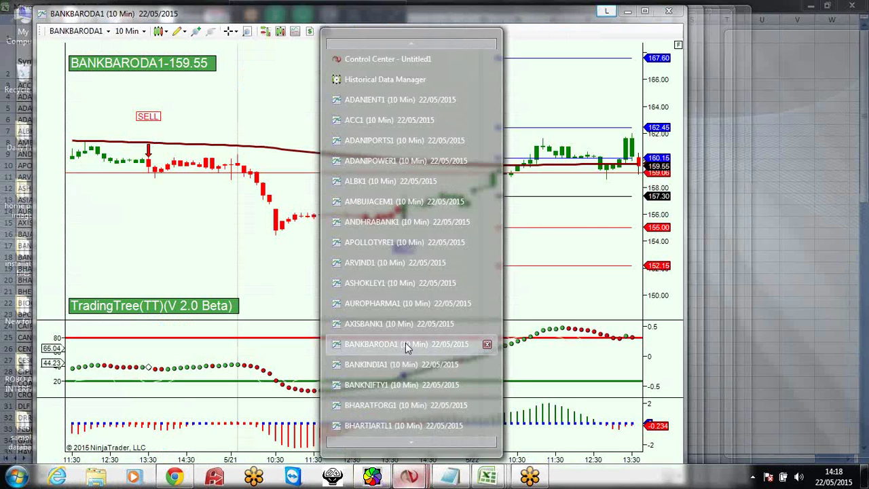
pyautogui.click(405, 343)
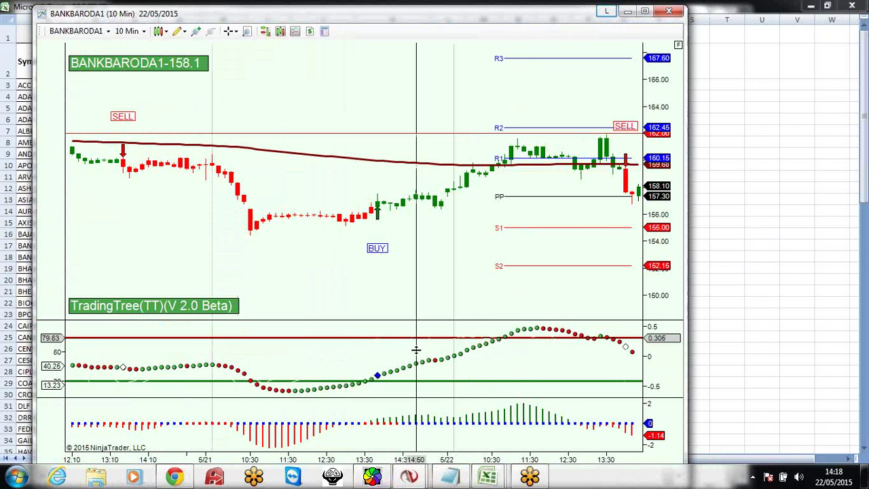
pyautogui.scroll(-2, 523, 258)
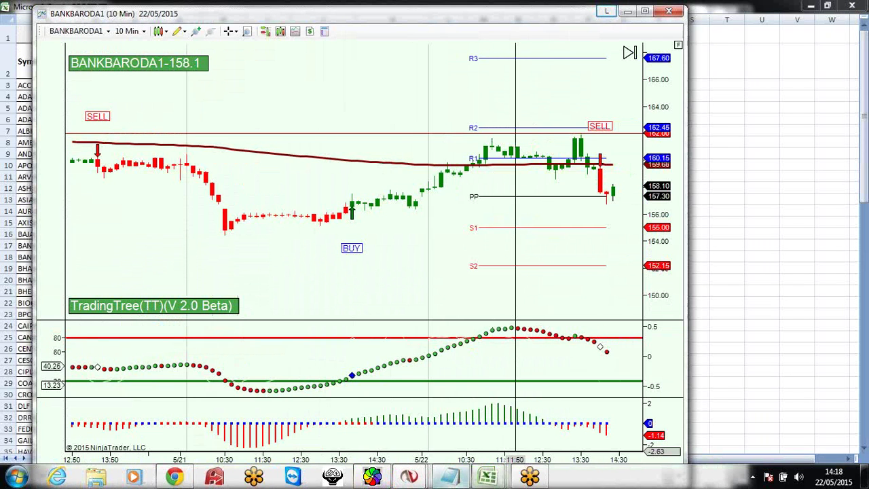
pyautogui.click(452, 479)
pyautogui.moveTo(815, 313); pyautogui.dragTo(745, 312)
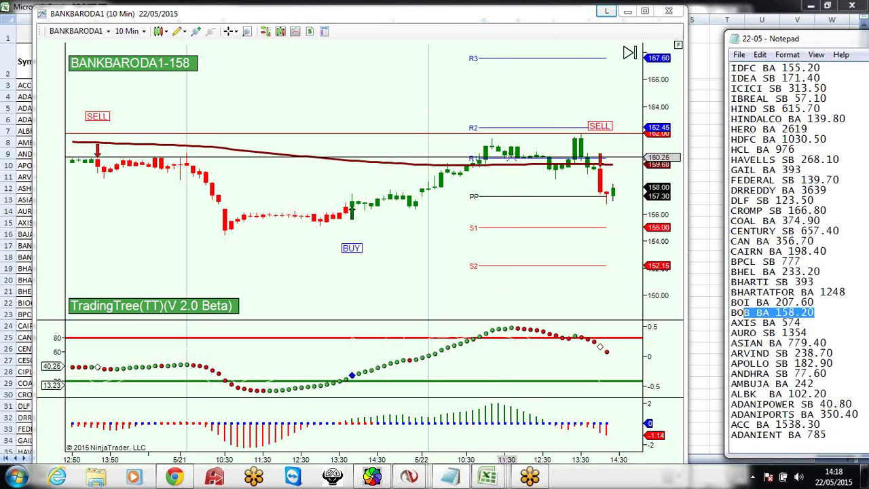
# Return to PROFIT TT and enter 2500 as BANKBARODA's intraday profit for 22/05/2015
pyautogui.hotkey('alt', 'Tab')
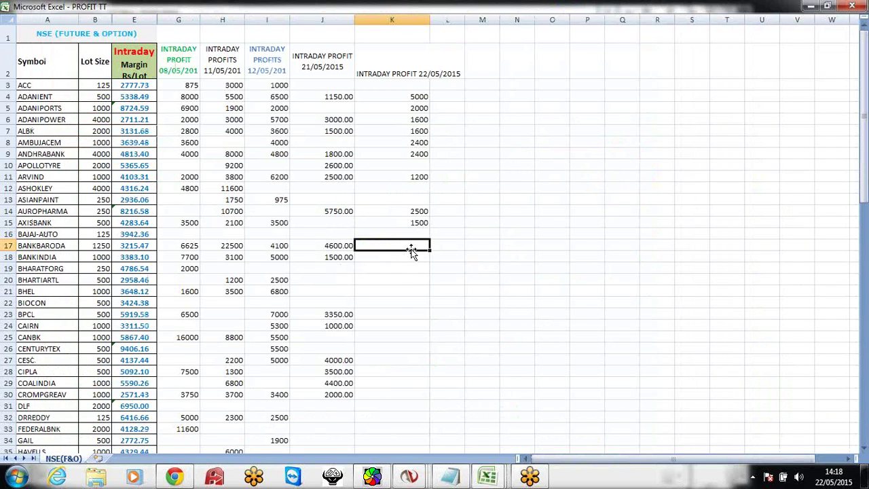
pyautogui.write('2500')
pyautogui.press('Return')
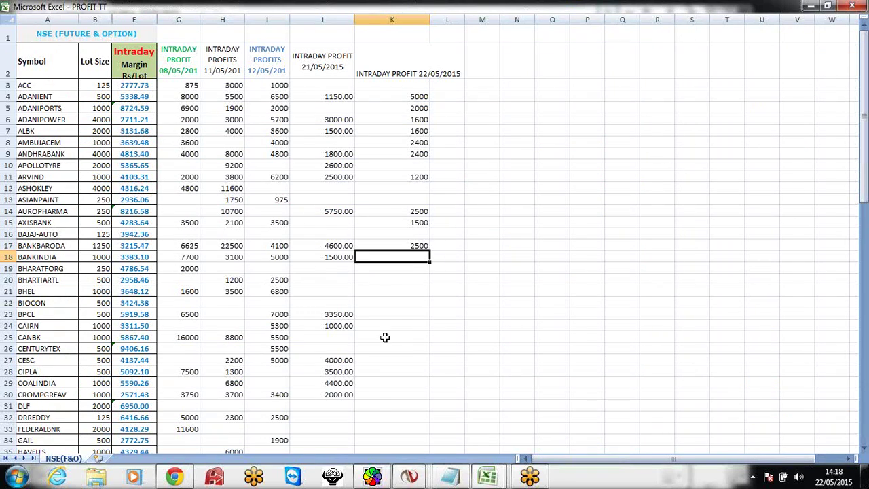
# Bring up the BANKINDIA1 10-minute chart and highlight the BOI call price in the 22-05 note
pyautogui.click(409, 476)
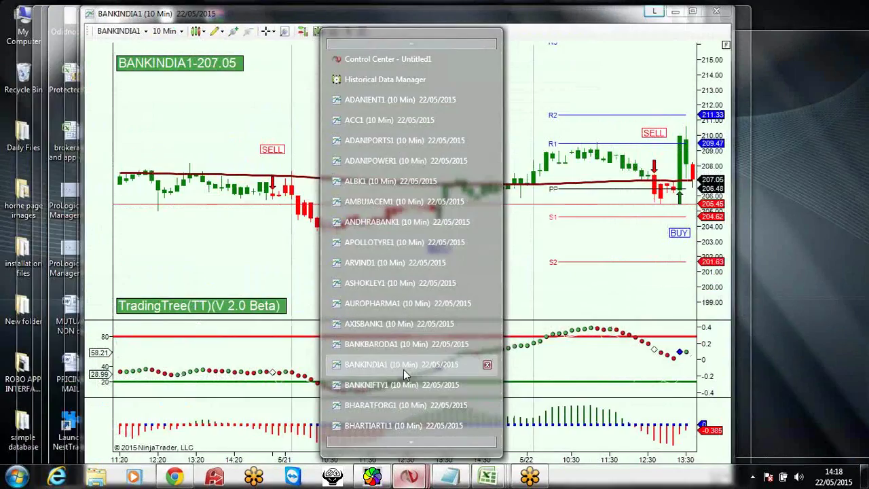
pyautogui.click(403, 365)
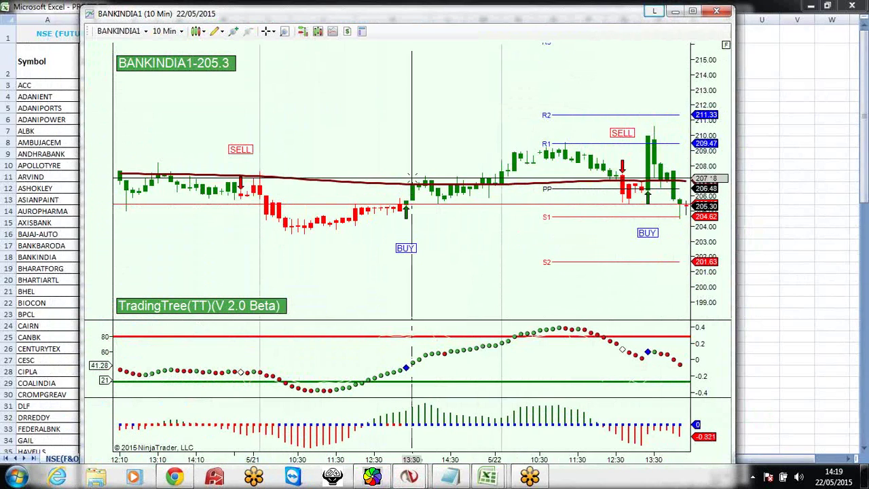
pyautogui.click(456, 477)
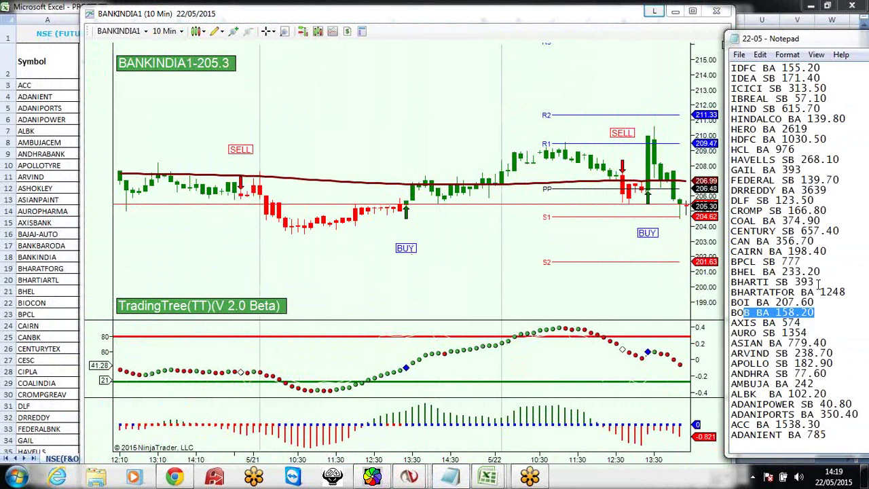
pyautogui.moveTo(815, 303); pyautogui.dragTo(767, 299)
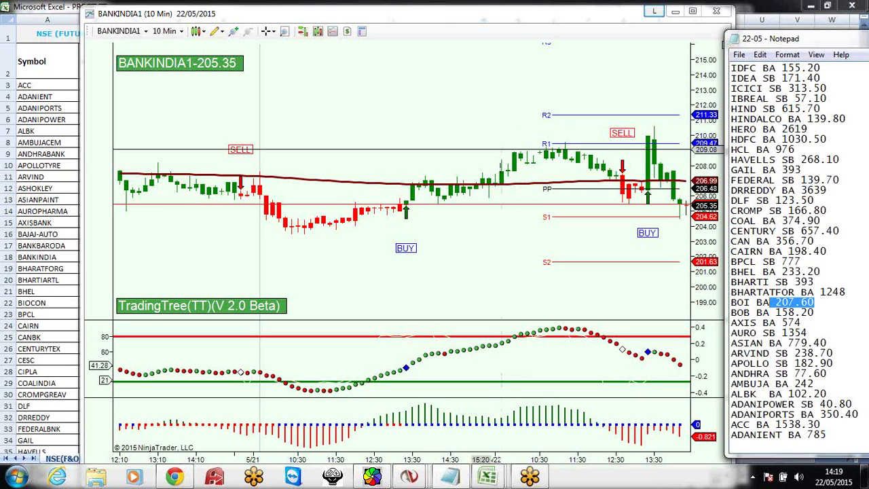
# Return to PROFIT TT and enter 1000 as BANKINDIA's intraday profit for 22/05/2015
pyautogui.hotkey('alt', 'Tab')
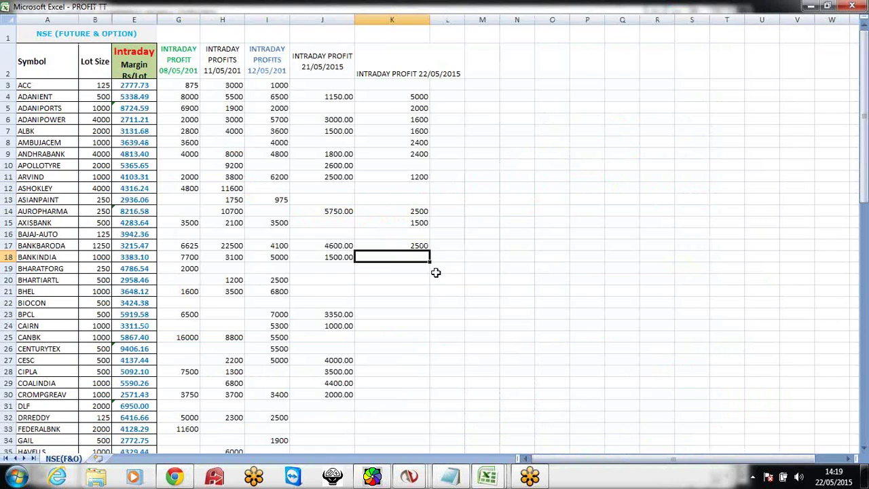
pyautogui.write('100')
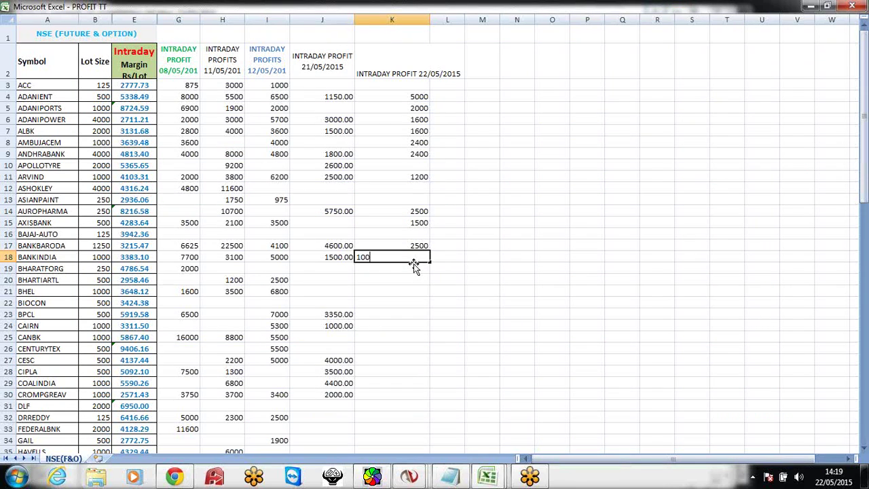
pyautogui.write('0')
pyautogui.press('Return')
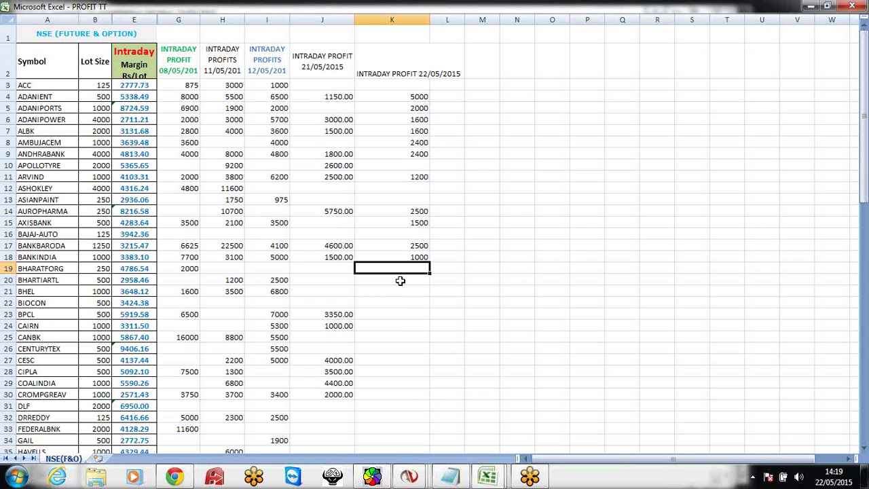
pyautogui.scroll(-9, 466, 275)
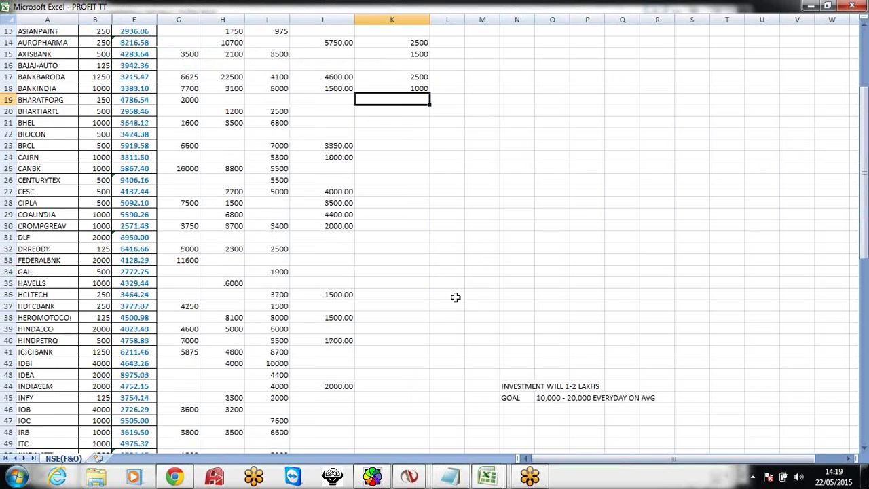
pyautogui.scroll(-4, 435, 329)
pyautogui.scroll(-4, 429, 343)
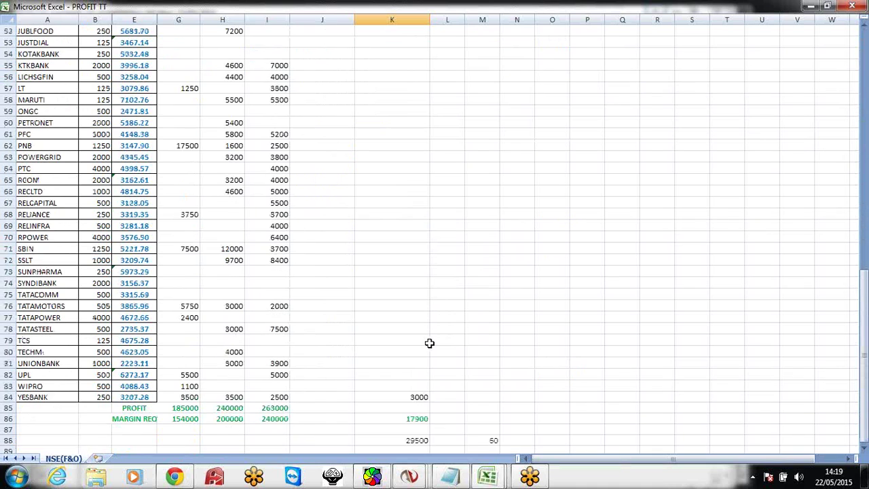
pyautogui.scroll(12, 429, 342)
pyautogui.scroll(5, 429, 341)
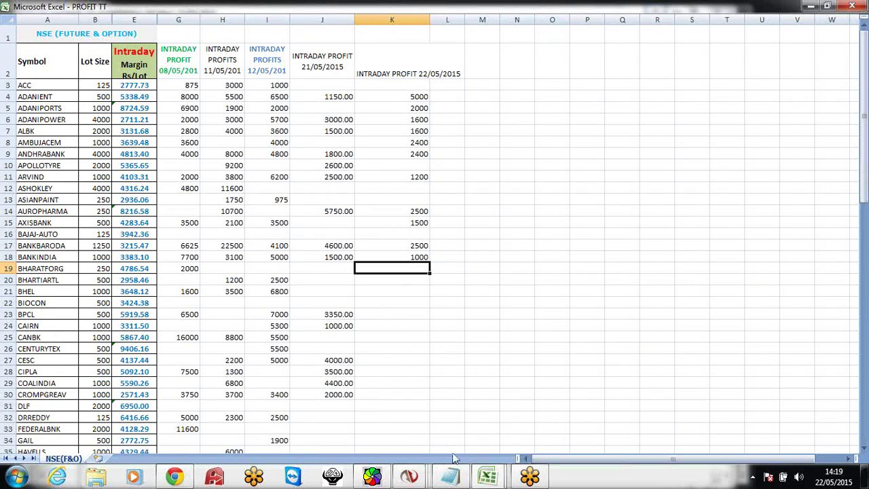
# Bring up the BHARATFORG1 10-minute chart and highlight the BHARTATFOR call price in the 22-05 note
pyautogui.click(409, 476)
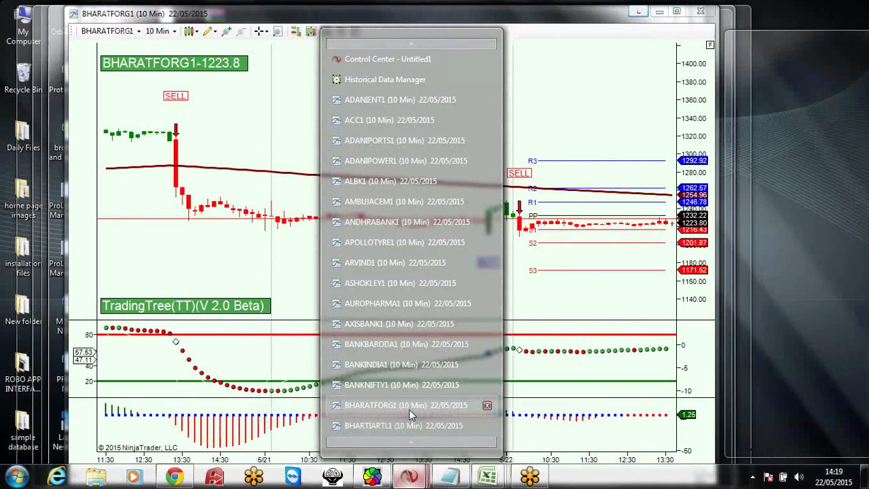
pyautogui.click(410, 409)
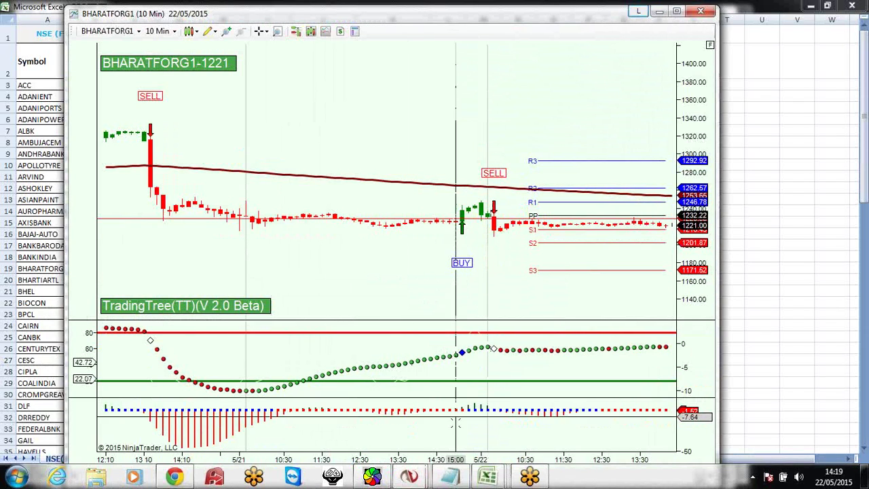
pyautogui.click(450, 477)
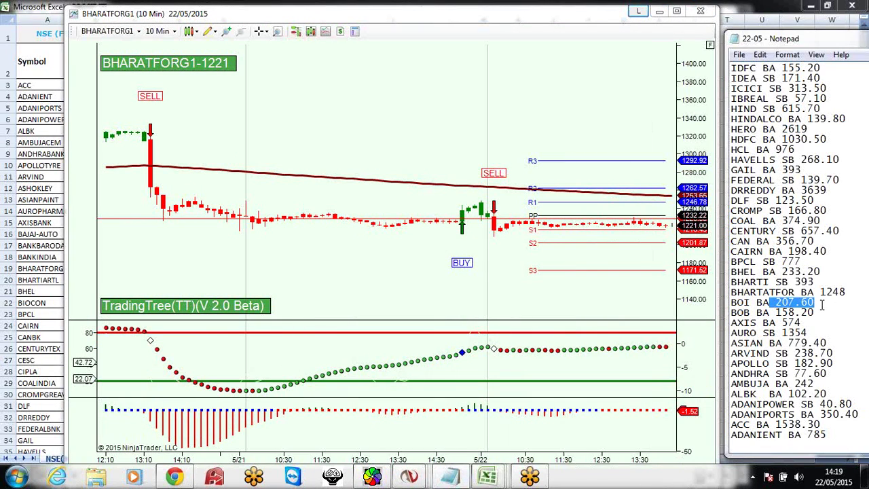
pyautogui.moveTo(854, 292); pyautogui.dragTo(813, 293)
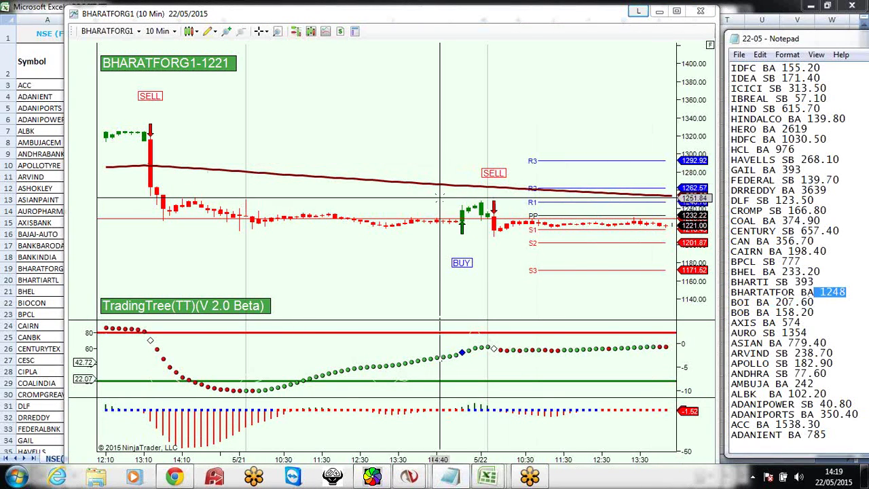
# Highlight the BHARTI call in the note, bring up the BHARTIARTL1 10-minute chart and dismiss the trade call alerts
pyautogui.click(834, 274)
pyautogui.moveTo(821, 282); pyautogui.dragTo(743, 282)
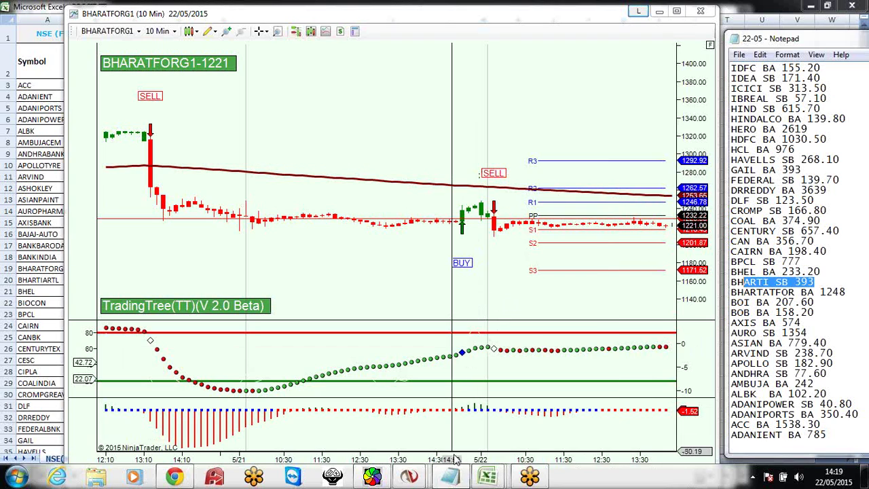
pyautogui.click(413, 477)
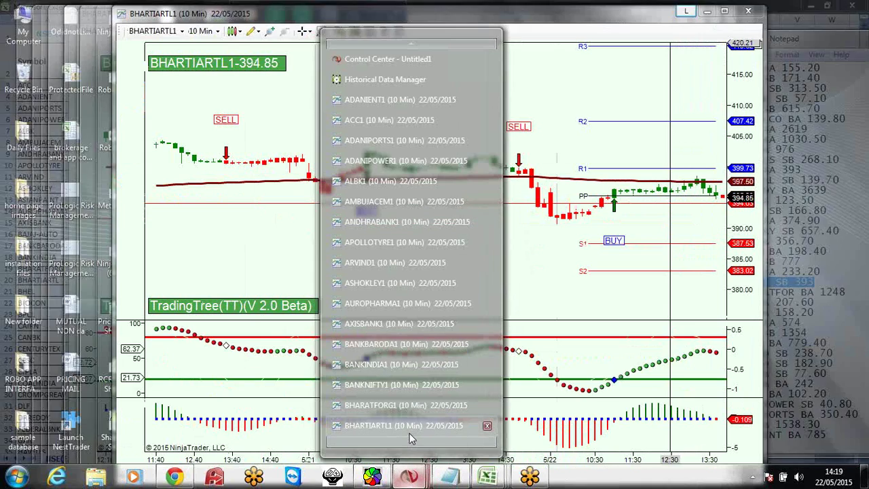
pyautogui.click(411, 435)
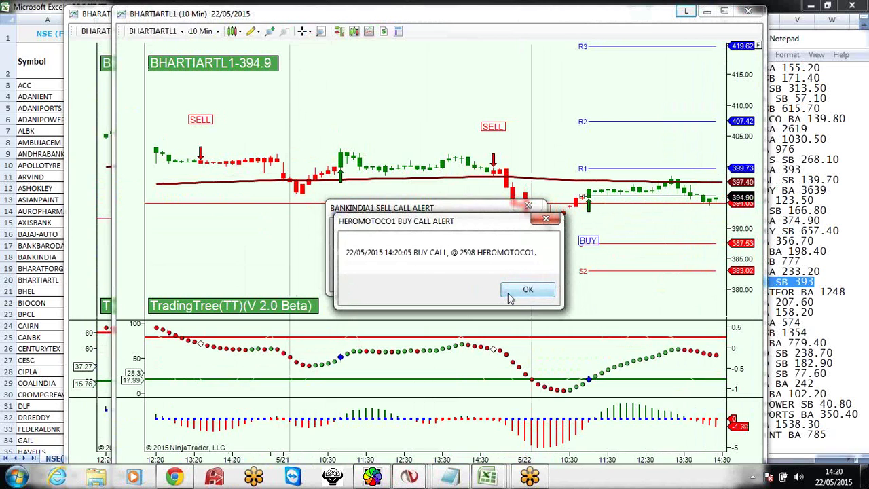
pyautogui.click(511, 292)
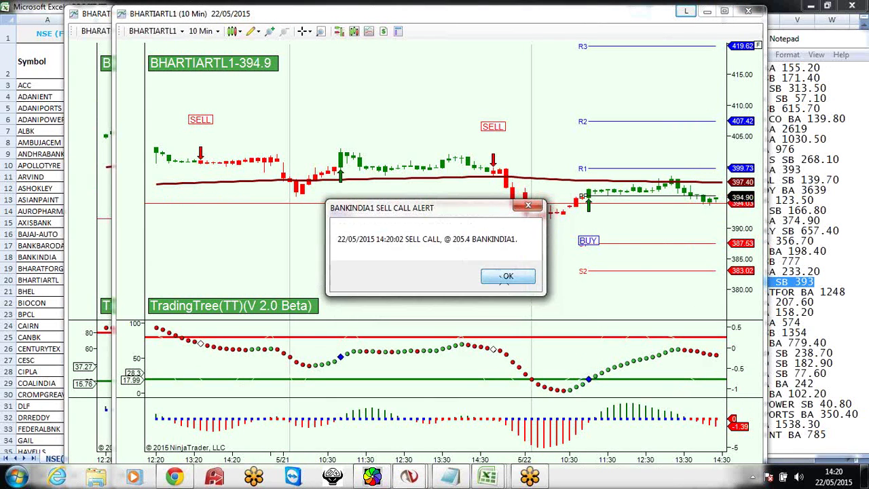
pyautogui.click(510, 285)
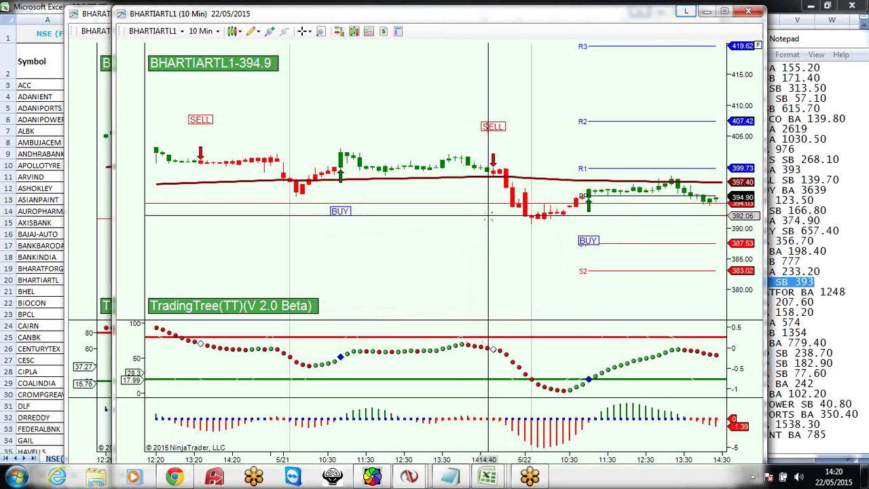
# Highlight the BHEL call price in the 22-05 note and bring up the BHEL1 10-minute chart
pyautogui.click(826, 279)
pyautogui.moveTo(831, 271); pyautogui.dragTo(776, 273)
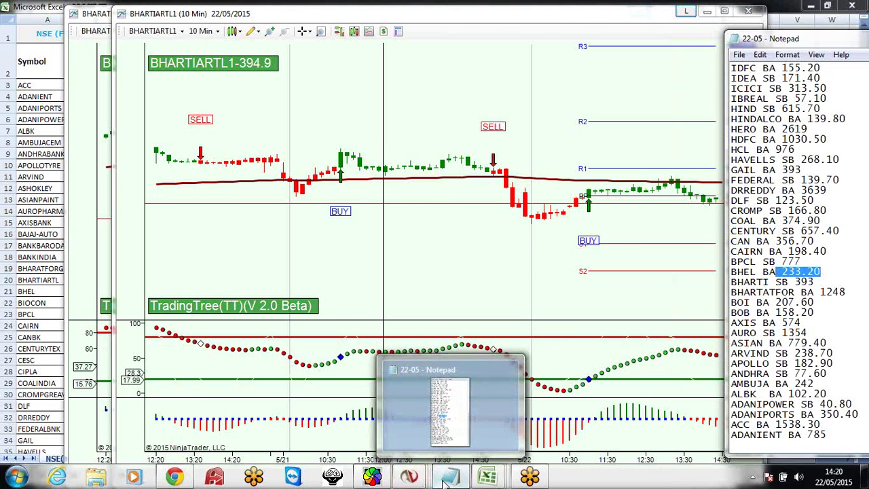
pyautogui.moveTo(410, 475)
pyautogui.scroll(-4, 411, 445)
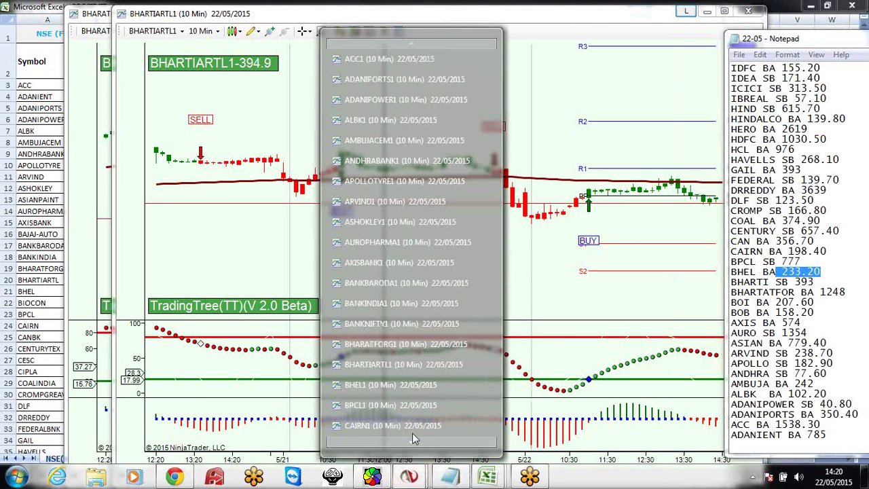
pyautogui.click(388, 365)
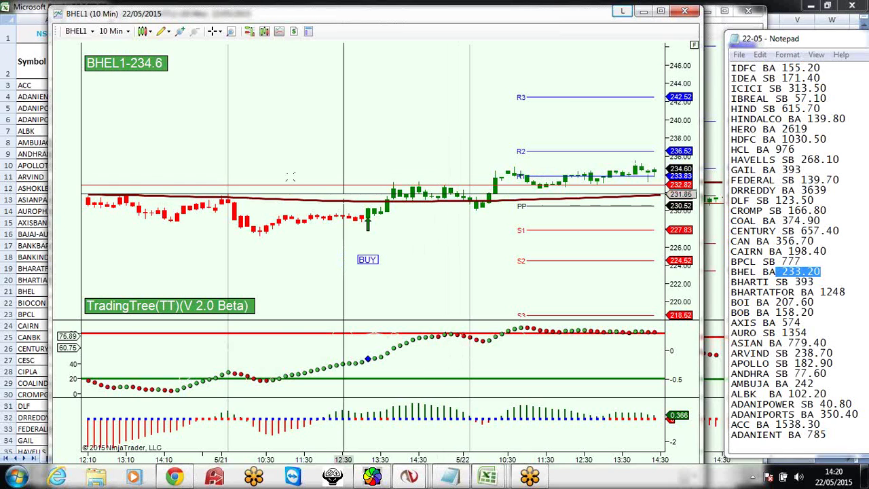
# Switch to PROFIT TT and enter 1800 as BHEL's intraday profit for 22/05/2015
pyautogui.hotkey('alt', 'Tab')
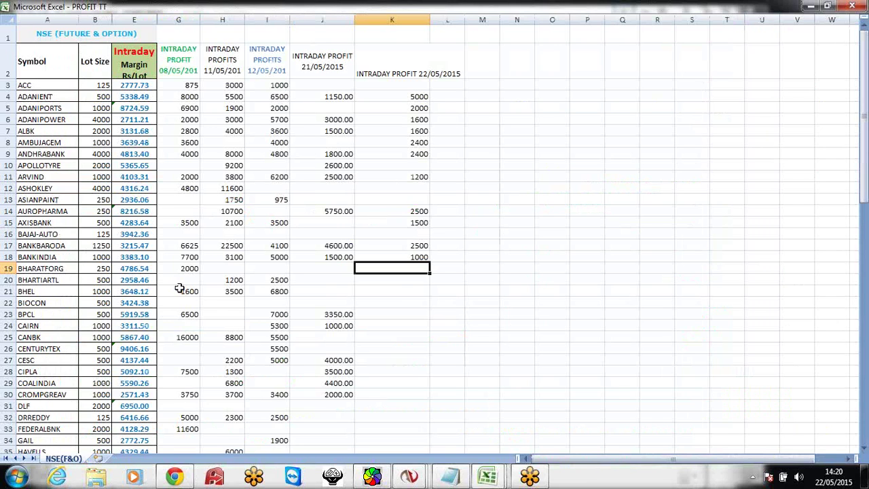
pyautogui.click(405, 290)
pyautogui.write('1800')
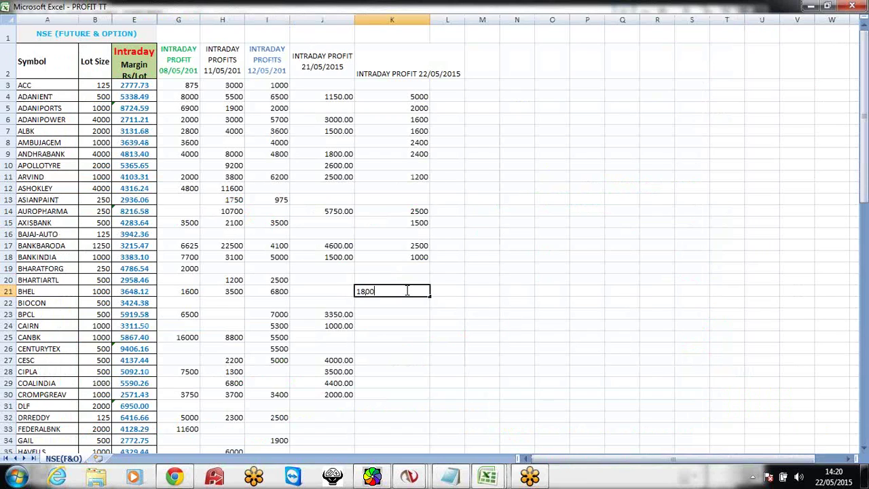
pyautogui.press('Return')
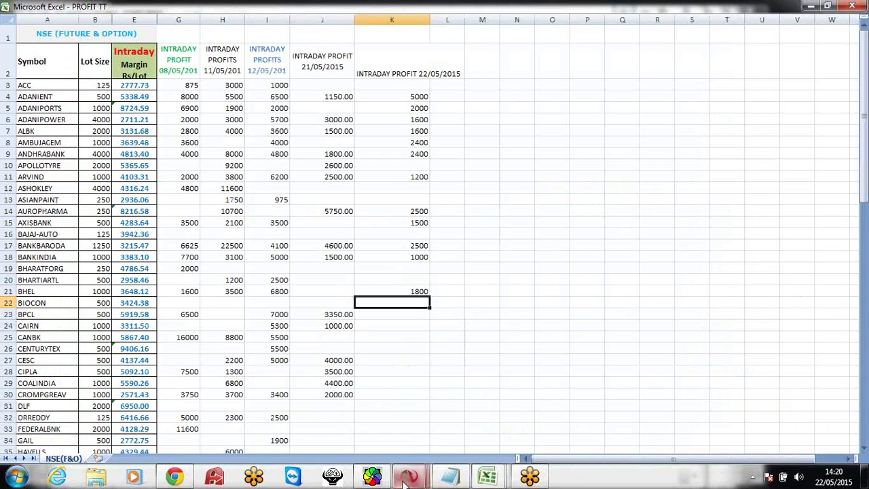
# Minimise the PROFIT TT workbook and close the already reviewed chart windows, from BHEL1 back through ARVIND1 and ADANIPORTS1
pyautogui.click(812, 8)
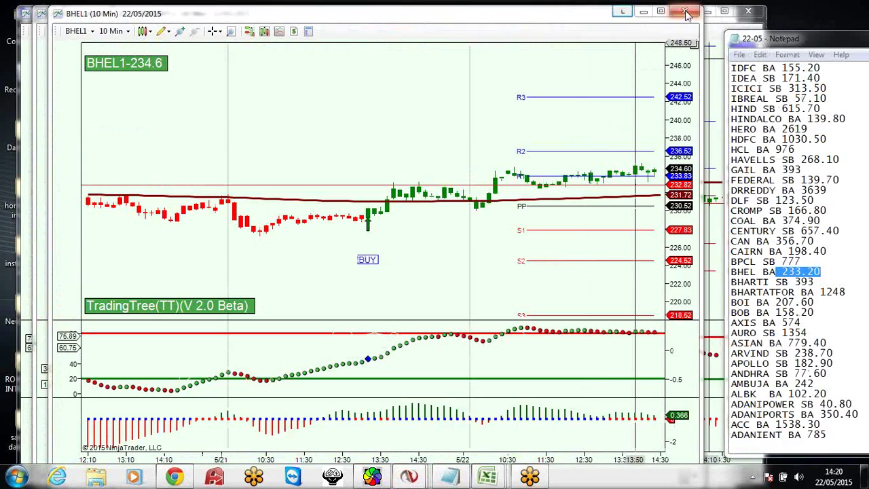
pyautogui.click(686, 13)
pyautogui.click(699, 13)
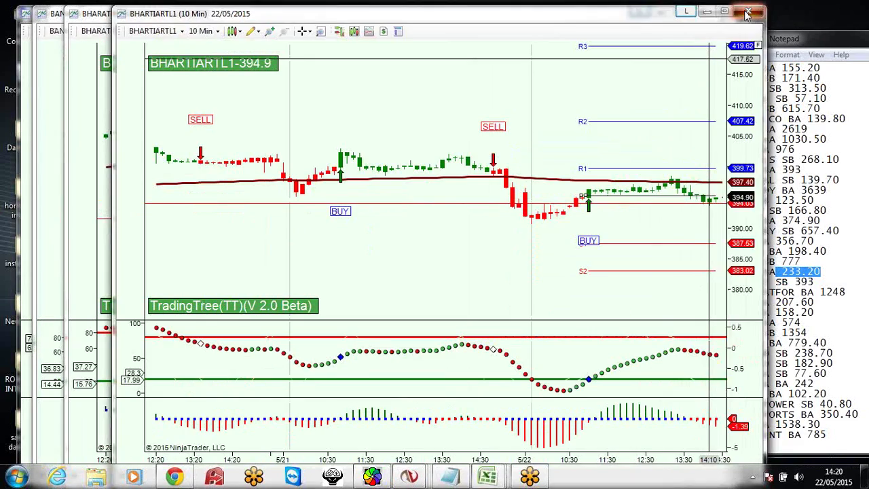
pyautogui.click(700, 12)
pyautogui.click(691, 13)
pyautogui.click(682, 15)
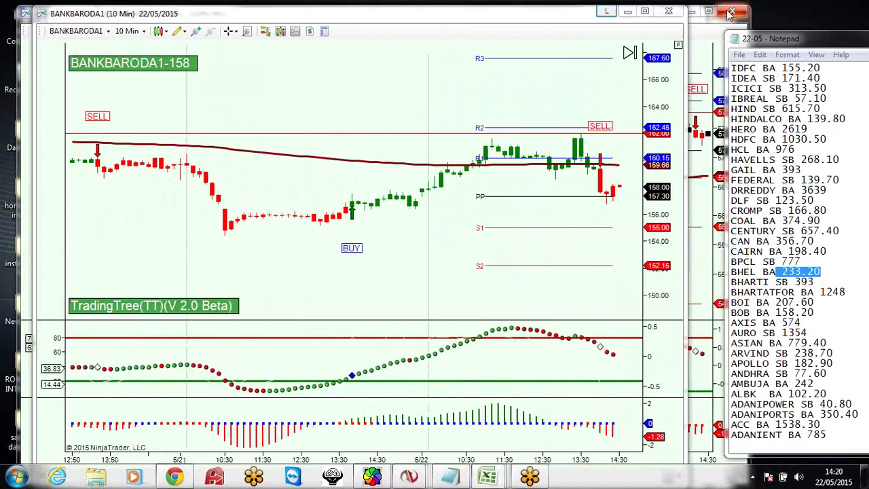
pyautogui.click(681, 14)
pyautogui.click(673, 14)
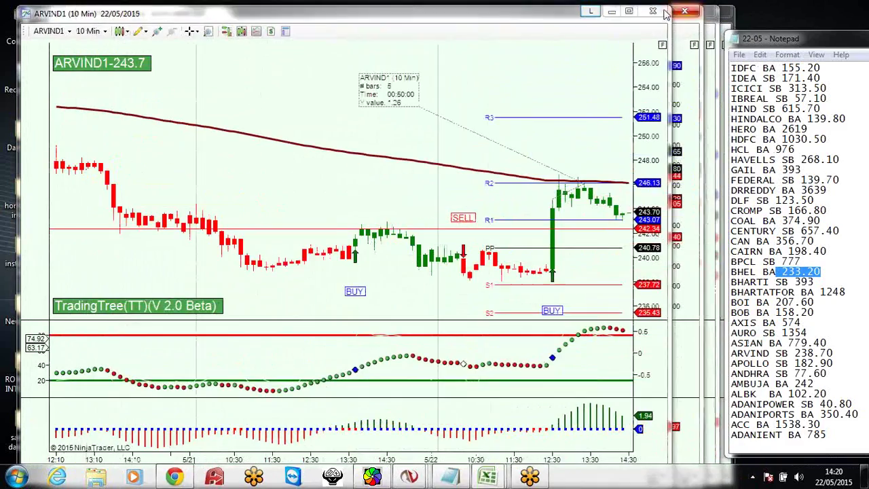
pyautogui.click(650, 13)
pyautogui.click(691, 12)
pyautogui.click(700, 12)
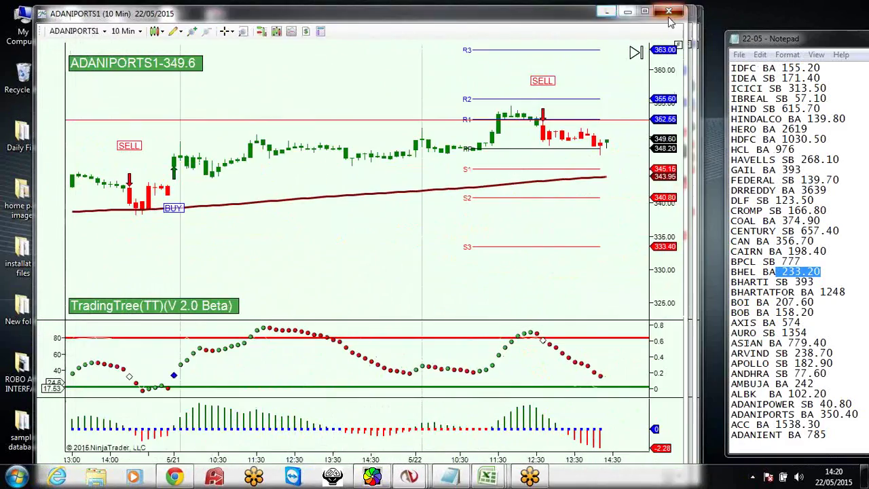
pyautogui.click(686, 12)
pyautogui.click(678, 10)
# Check which NinjaTrader charts are still open, viewing the ALBK1 and BANKNIFTY1 10-minute charts
pyautogui.click(409, 479)
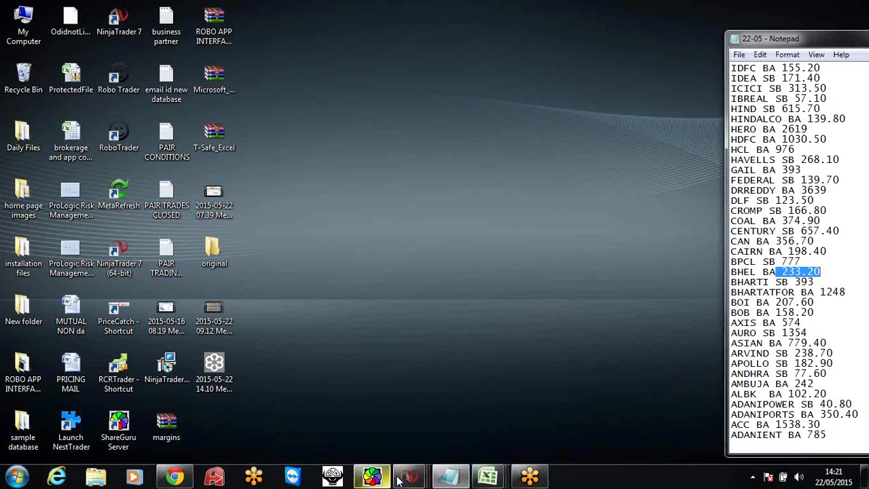
pyautogui.click(410, 479)
pyautogui.click(400, 101)
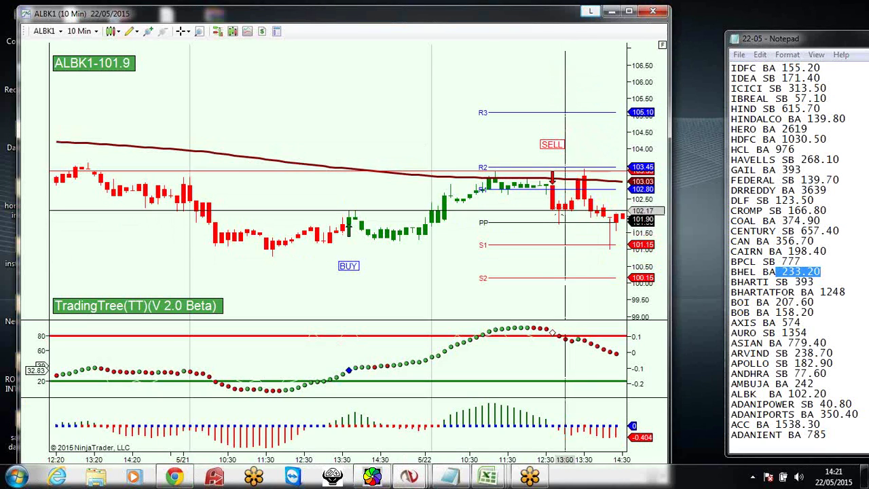
pyautogui.click(410, 479)
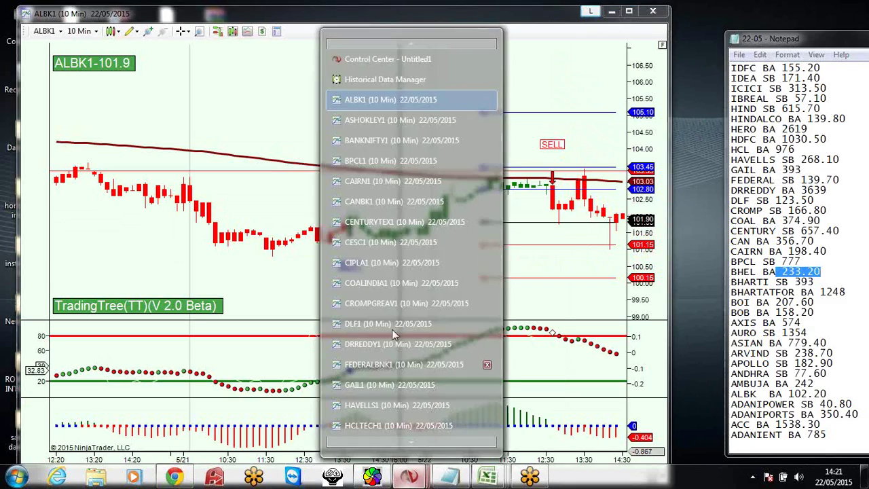
pyautogui.click(421, 121)
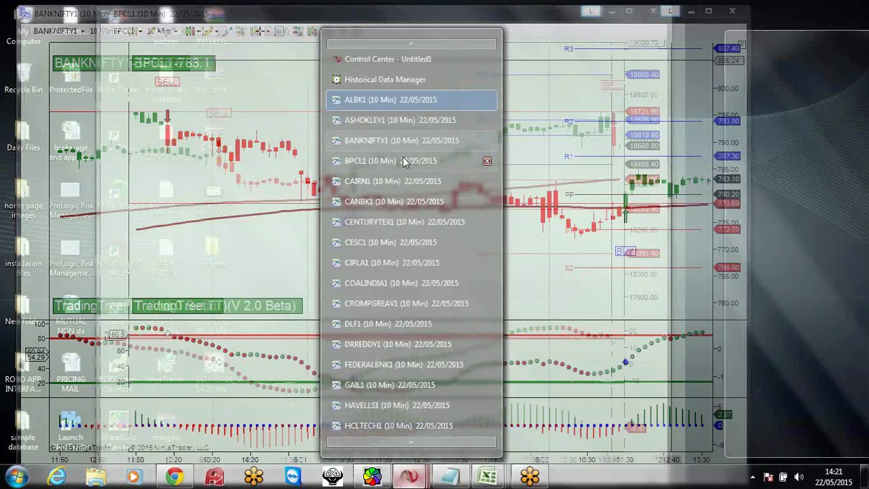
pyautogui.click(403, 140)
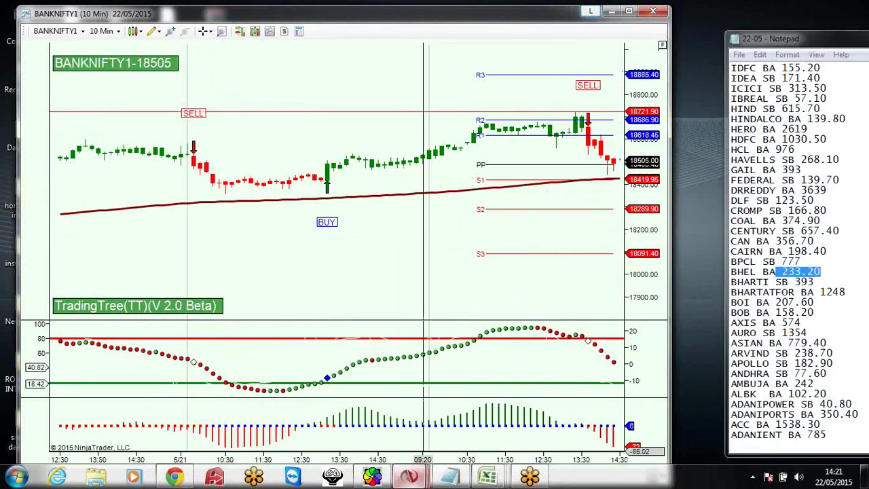
# Bring up the BPCL1 10-minute chart and compare it with the BPCL call price highlighted in the 22-05 note
pyautogui.click(410, 478)
pyautogui.click(390, 161)
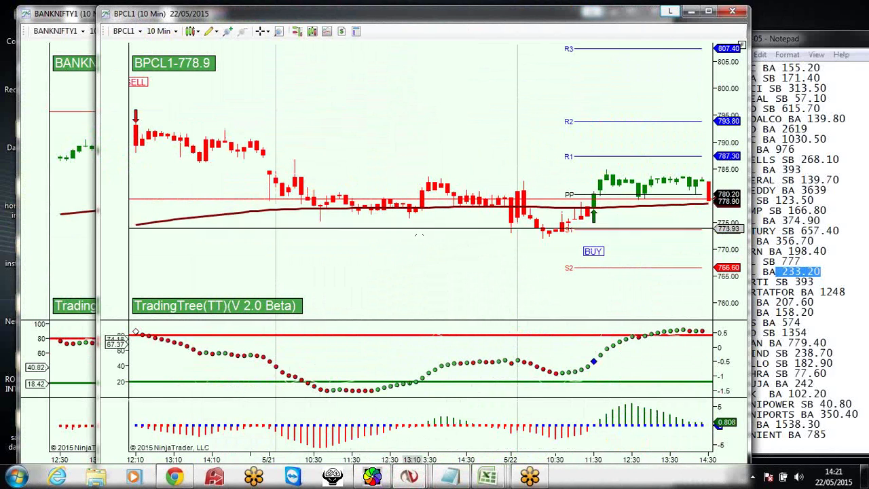
pyautogui.middleClick(504, 257)
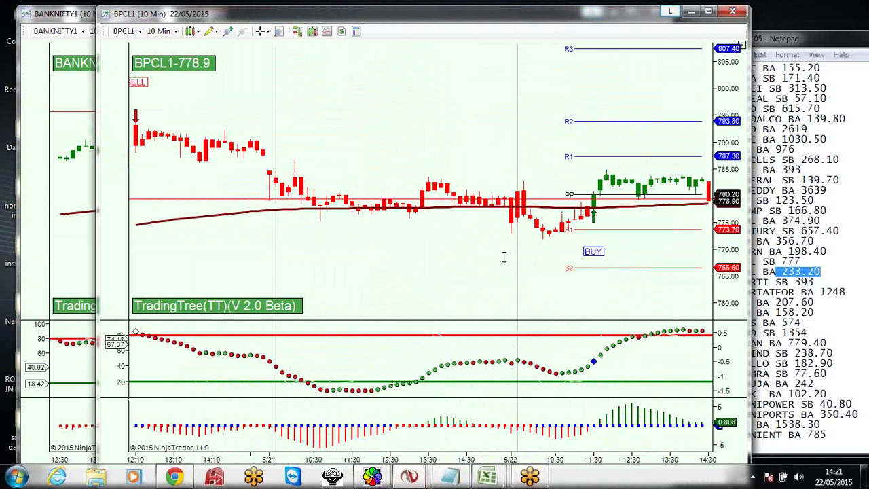
pyautogui.click(807, 258)
pyautogui.moveTo(802, 261); pyautogui.dragTo(795, 261)
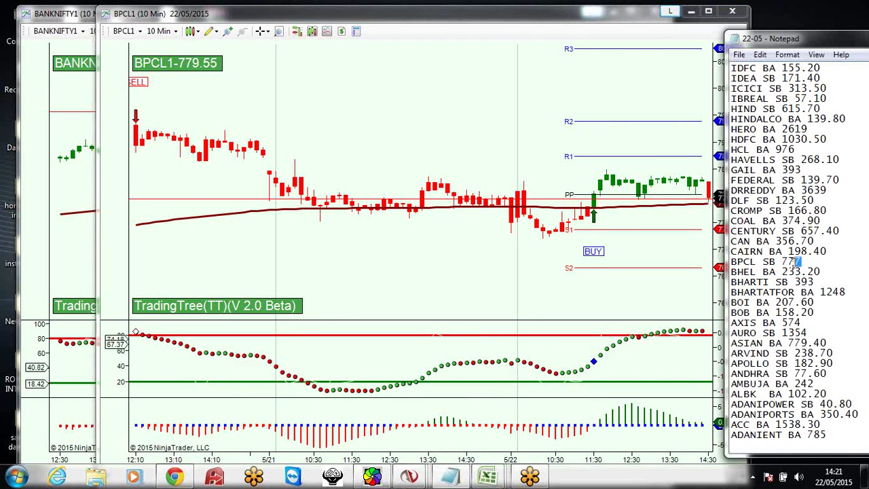
pyautogui.click(648, 264)
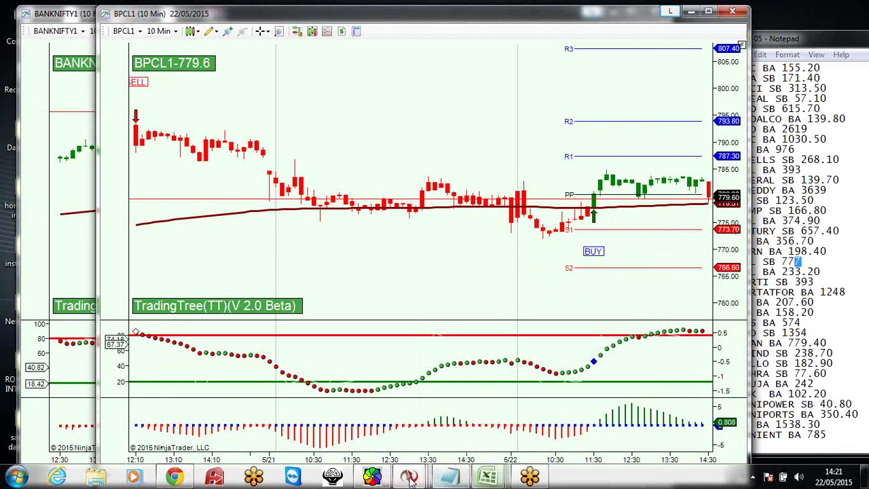
# Switch to the PROFIT TT workbook and enter 1500 as BPCL's intraday profit for 22/05/2015
pyautogui.moveTo(487, 479)
pyautogui.click(438, 434)
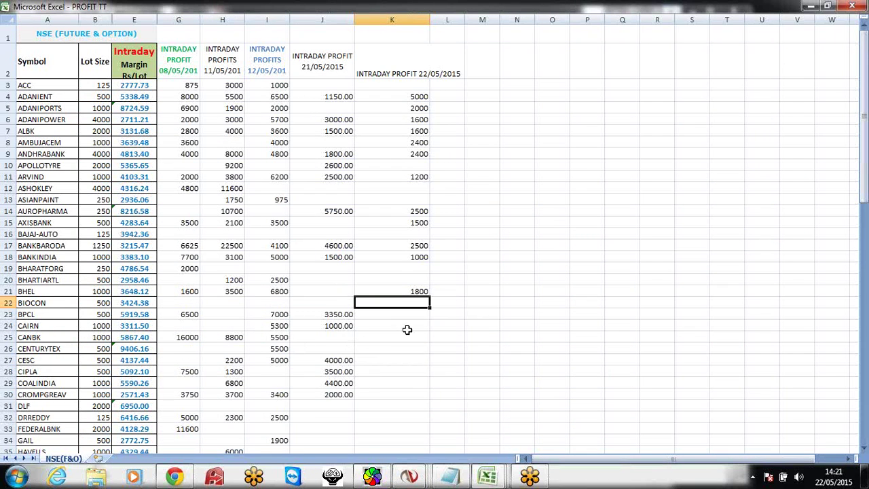
pyautogui.click(410, 317)
pyautogui.write('1')
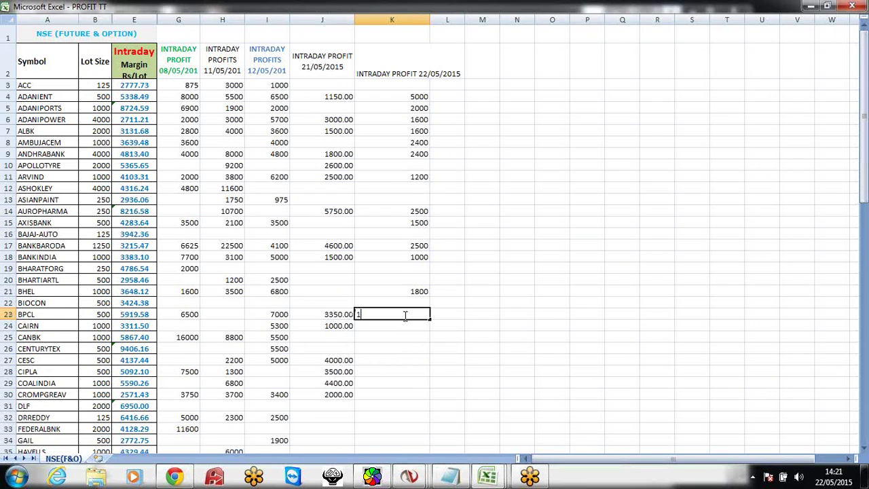
pyautogui.write('500')
pyautogui.press('Return')
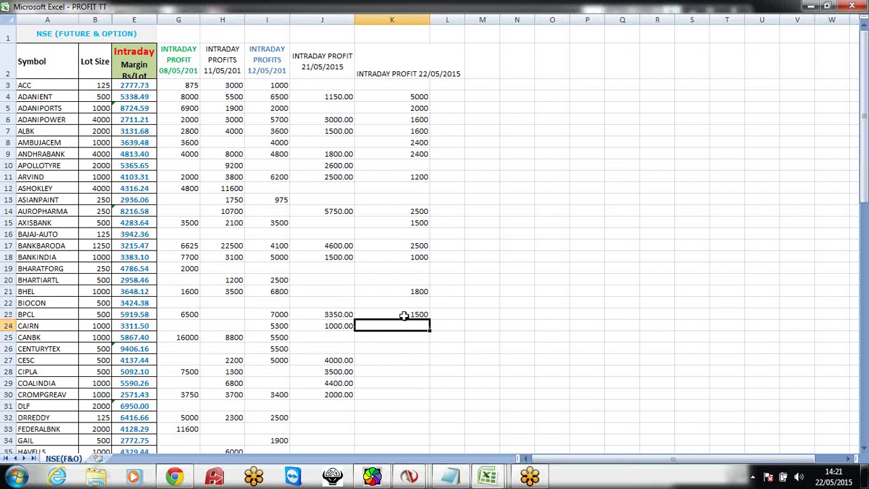
pyautogui.click(421, 347)
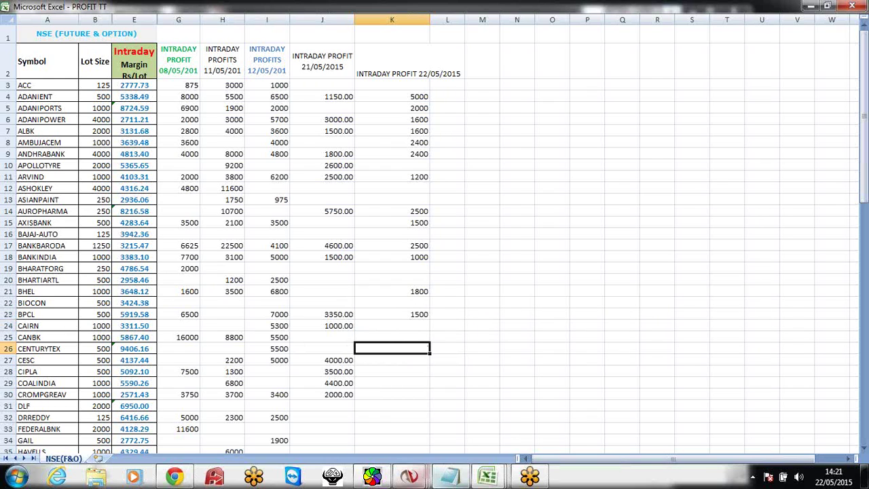
# Bring up the CAIRN1 10-minute chart and highlight the CAIRN call price in the 22-05 note
pyautogui.click(410, 475)
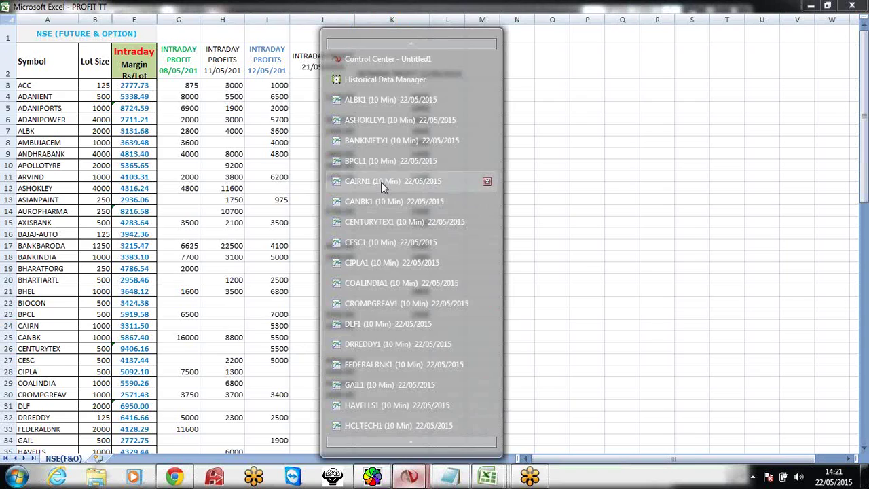
pyautogui.click(381, 182)
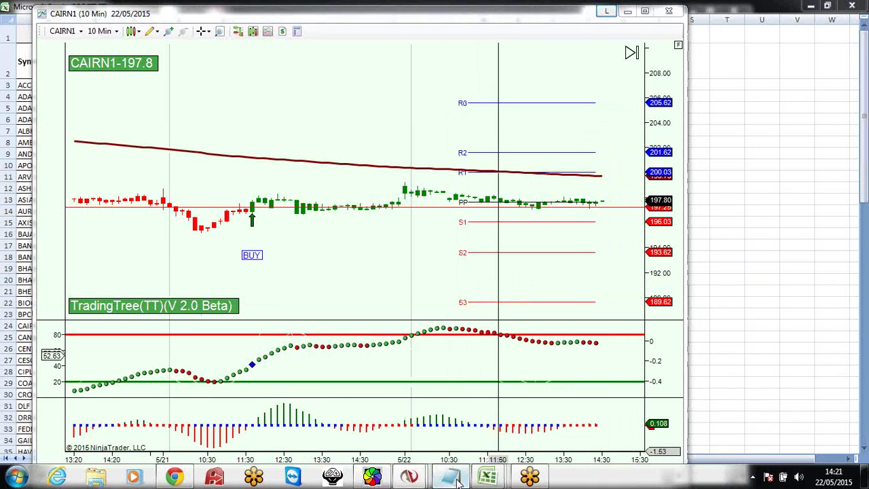
pyautogui.hotkey('alt', 'Tab')
pyautogui.moveTo(829, 251); pyautogui.dragTo(782, 252)
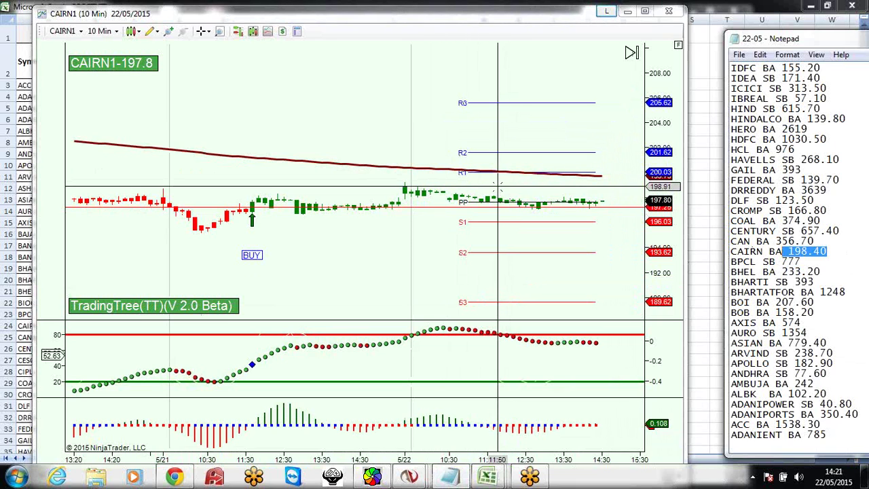
# Highlight the CAN call price in the 22-05 note and compare it with the CANBK1 10-minute chart
pyautogui.click(850, 238)
pyautogui.moveTo(849, 238); pyautogui.dragTo(766, 240)
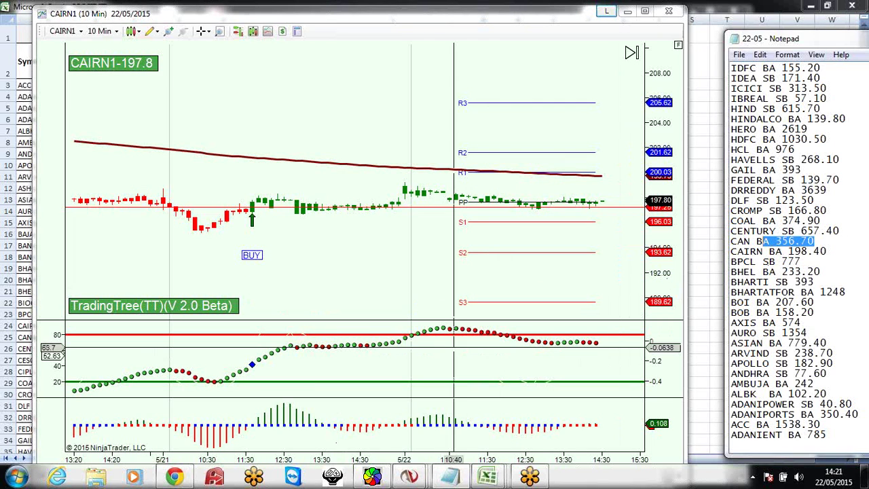
pyautogui.moveTo(410, 478)
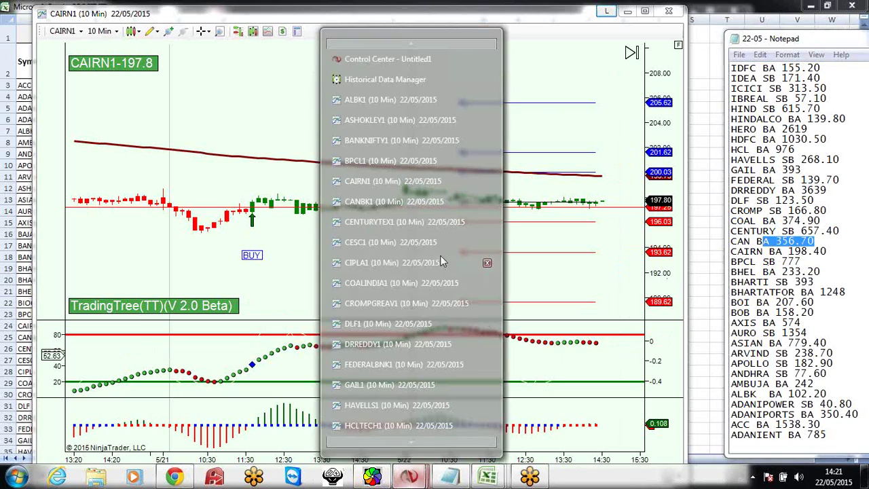
pyautogui.moveTo(375, 341)
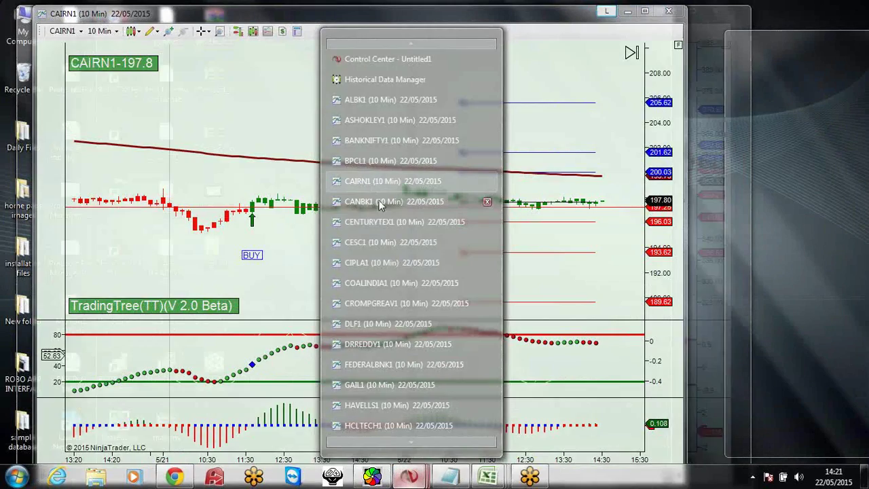
pyautogui.click(379, 200)
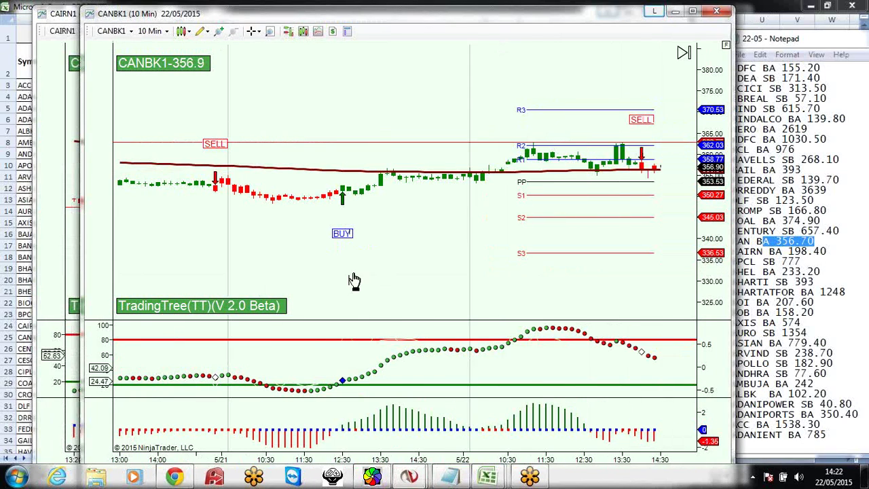
pyautogui.click(834, 239)
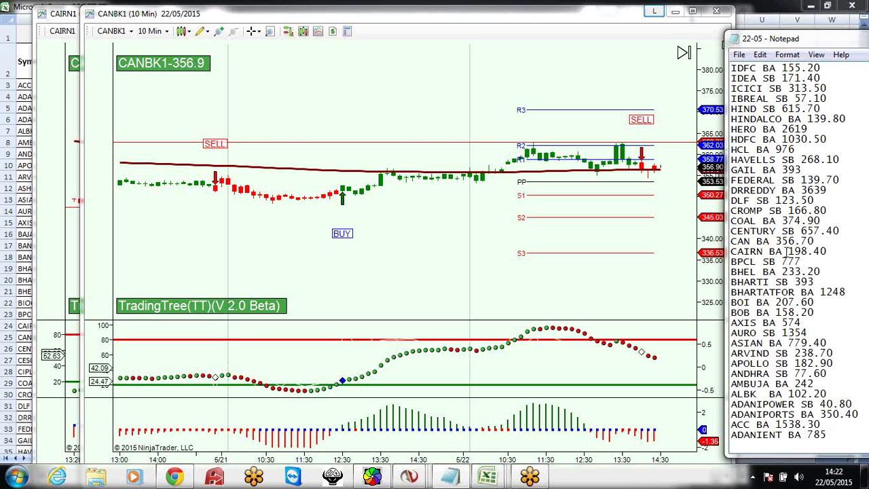
# Return to the PROFIT TT workbook and enter 5300 as CANBK's intraday profit for 22/05/2015
pyautogui.click(23, 200)
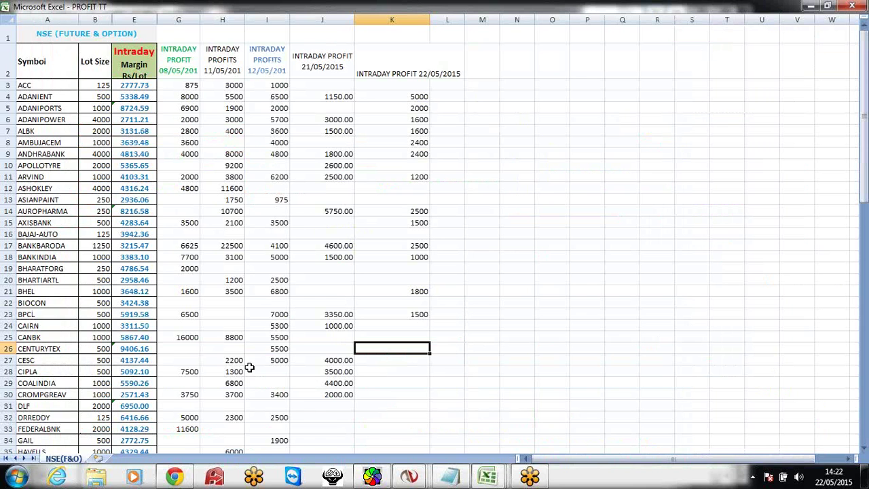
pyautogui.click(402, 338)
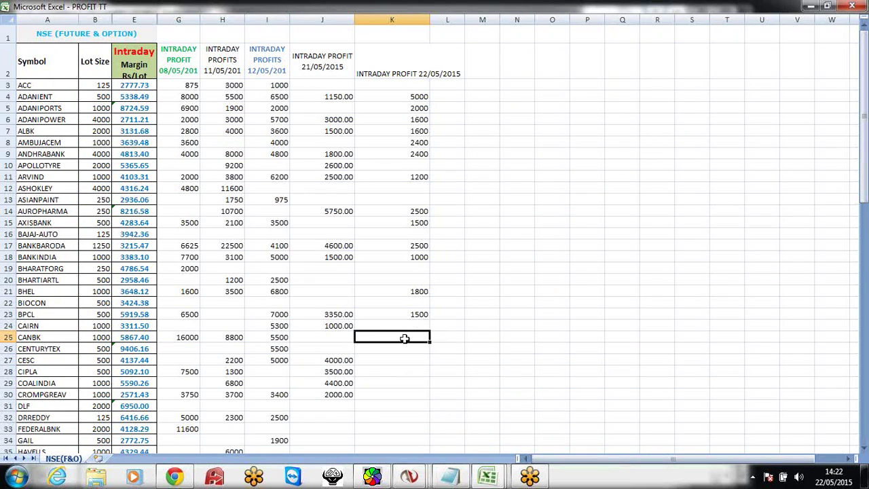
pyautogui.write('5300')
pyautogui.press('Return')
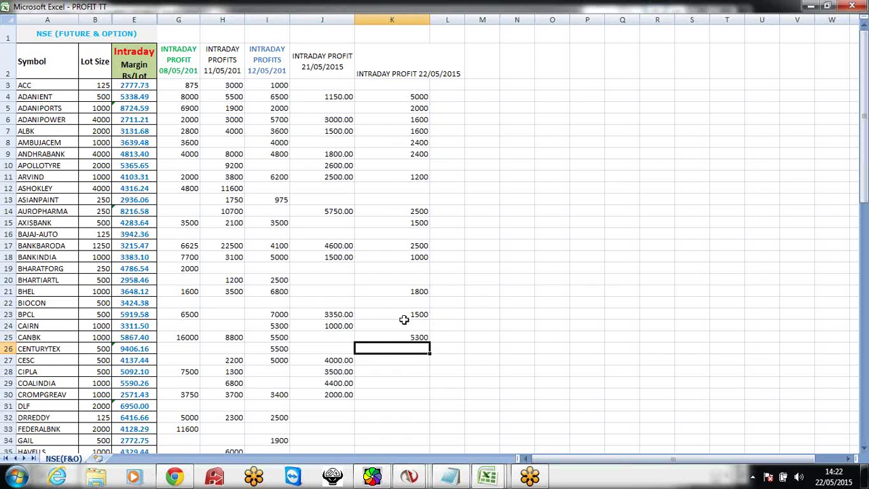
# Bring up the CENTURYTEX1 10-minute chart beside the 22-05 note and highlight the CENTURY call
pyautogui.rightClick(409, 476)
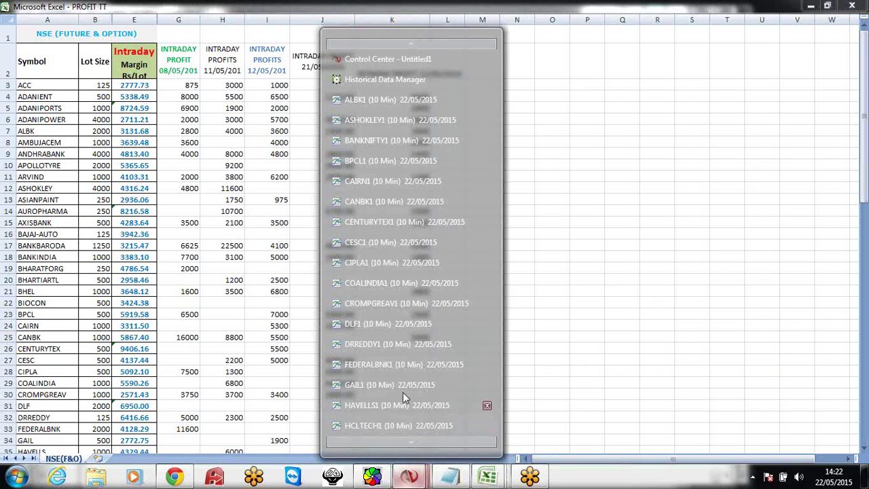
pyautogui.click(379, 222)
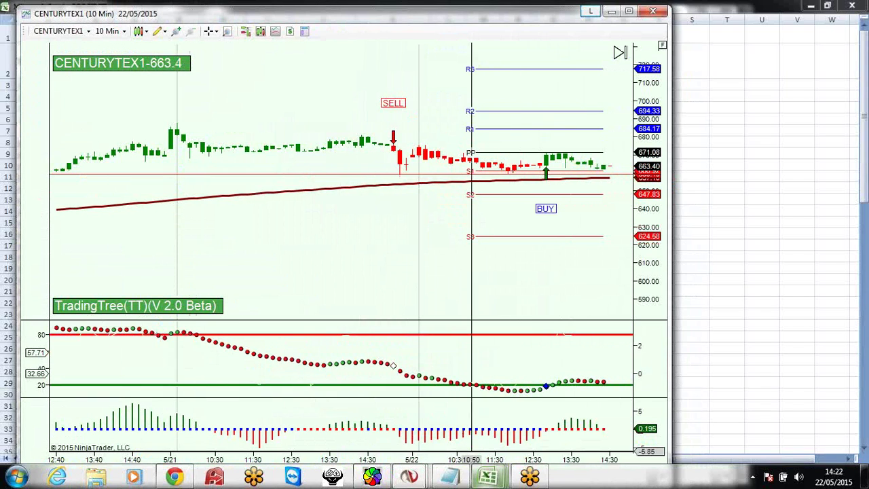
pyautogui.moveTo(456, 481)
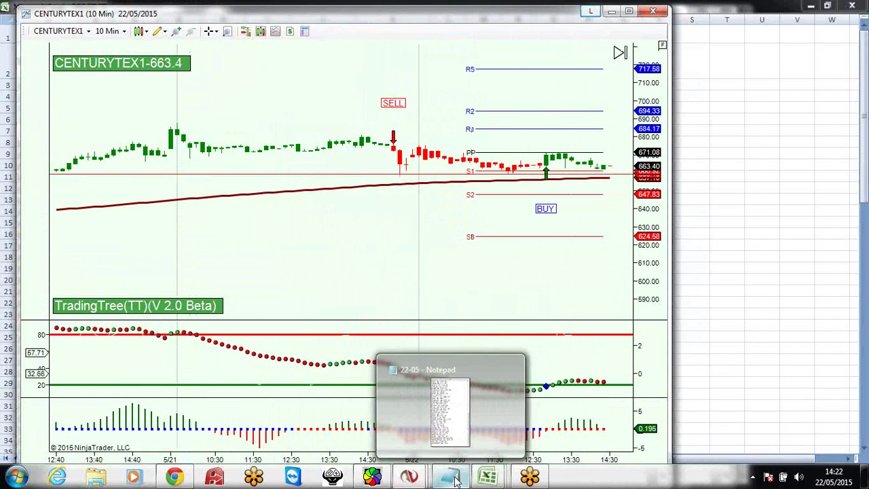
pyautogui.click(456, 481)
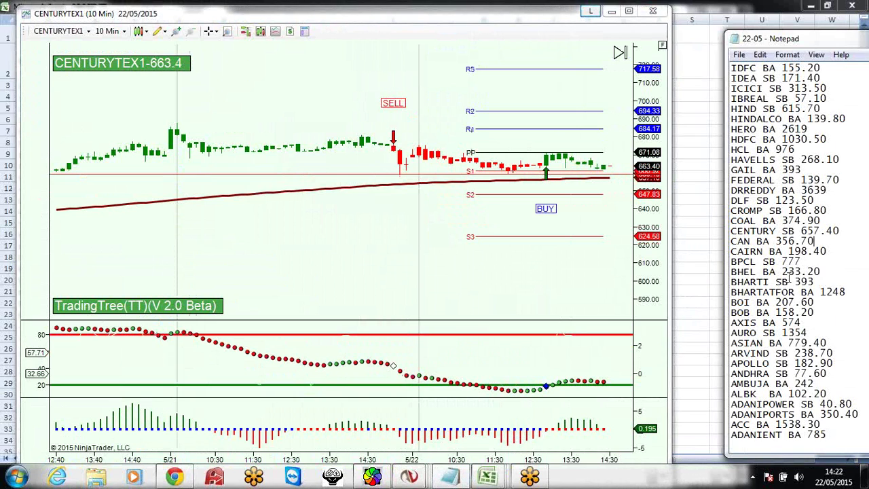
pyautogui.moveTo(855, 225); pyautogui.dragTo(824, 226)
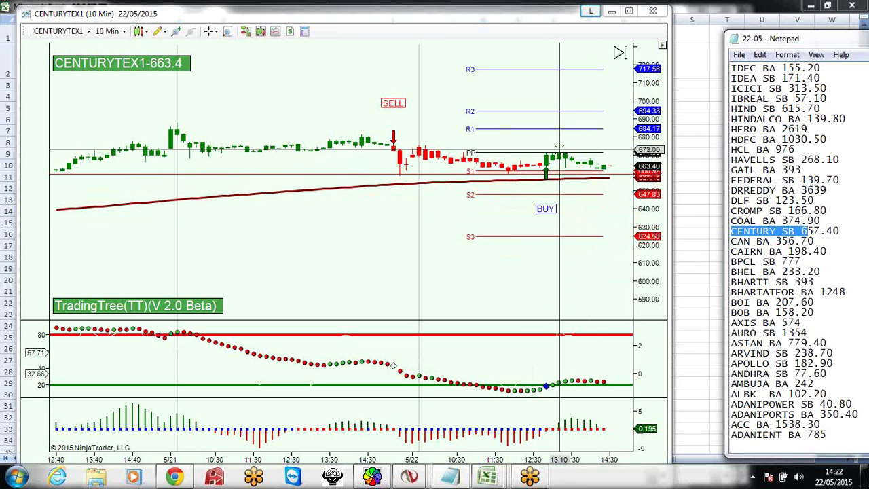
# Highlight the COAL call line in the 22-05 note and bring up the COALINDIA1 10-minute chart
pyautogui.click(836, 222)
pyautogui.moveTo(829, 216); pyautogui.dragTo(733, 214)
pyautogui.moveTo(823, 222); pyautogui.dragTo(731, 222)
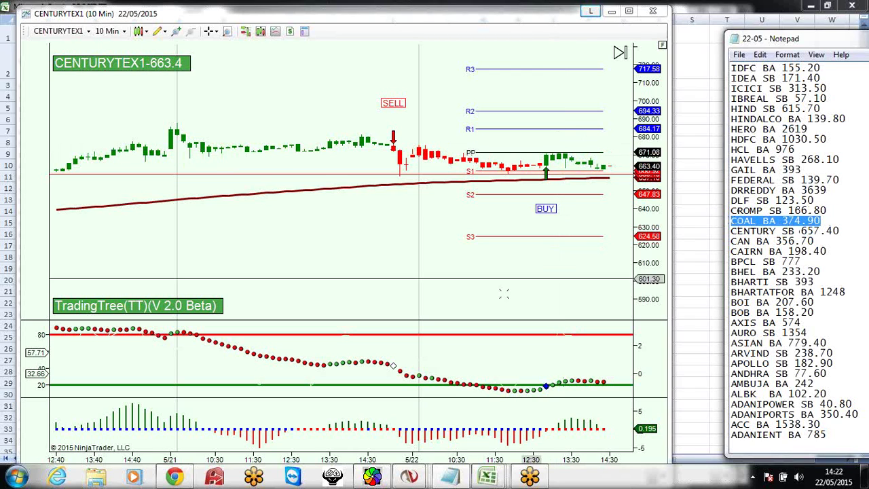
pyautogui.click(409, 477)
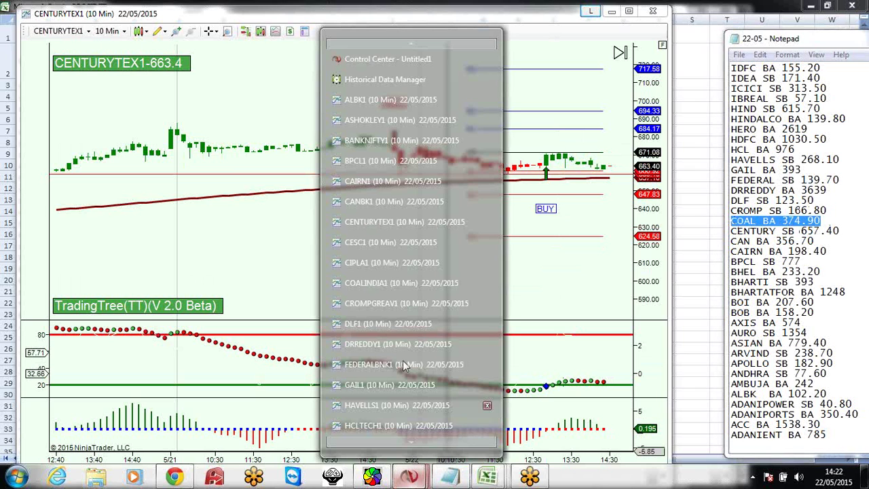
pyautogui.click(378, 284)
pyautogui.scroll(-4, 389, 265)
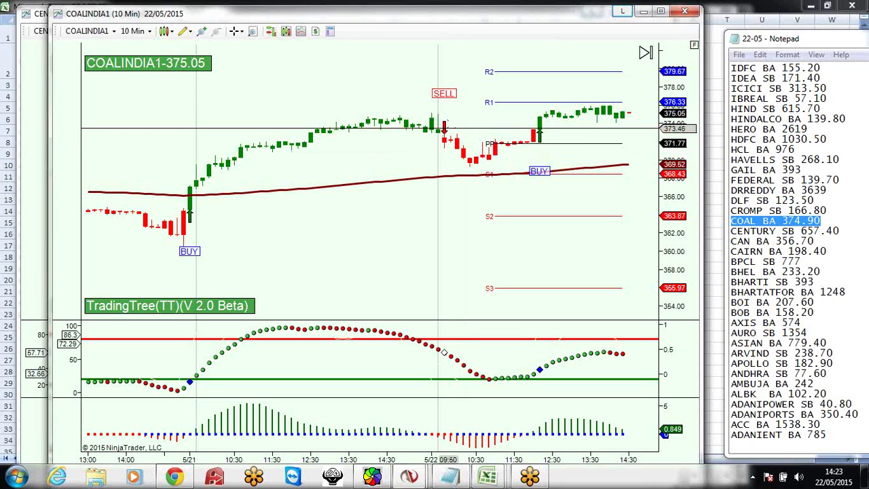
# Measure the price drop after the 22/05 SELL signal on the COALINDIA1 chart with the Ruler, placing its label below the candles
pyautogui.click(184, 31)
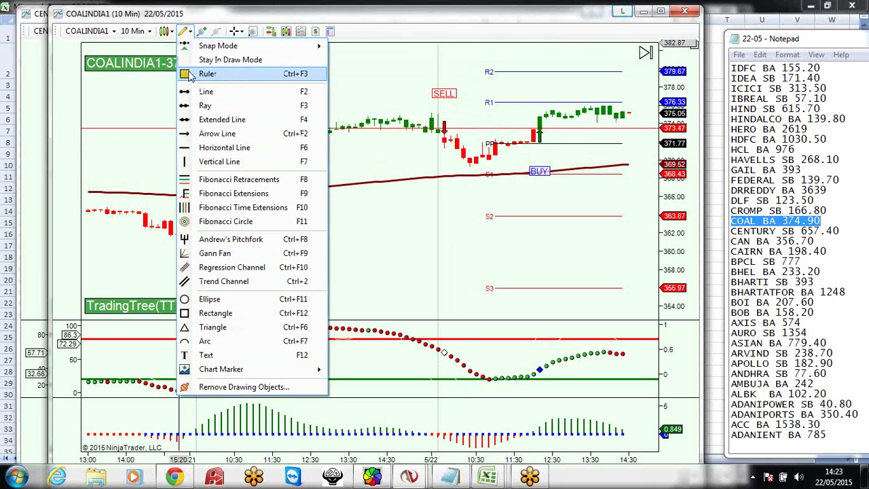
pyautogui.click(206, 72)
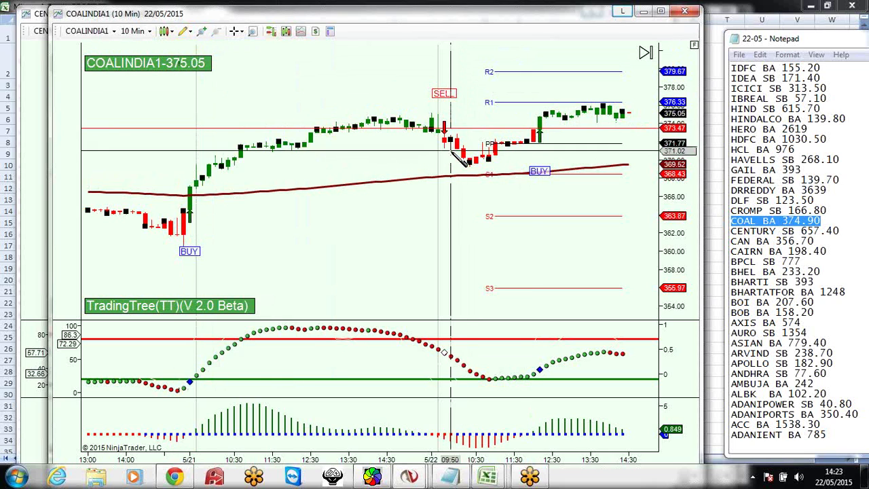
pyautogui.click(456, 150)
pyautogui.click(486, 169)
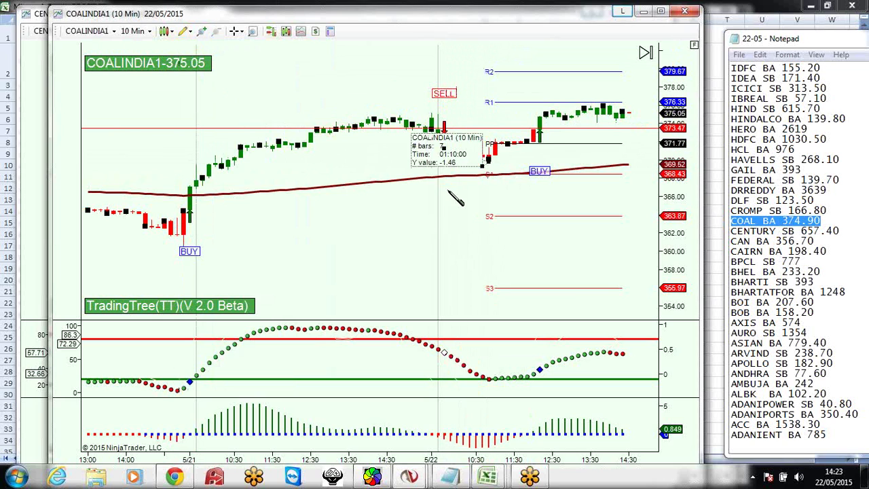
pyautogui.click(389, 252)
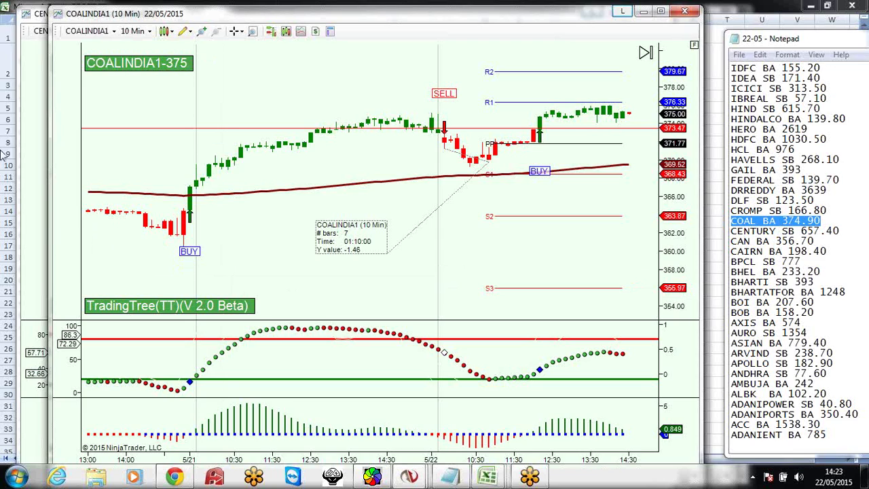
# Switch to the PROFIT TT workbook and enter 1400 as COALINDIA's intraday profit for 22/05/2015
pyautogui.hotkey('alt', 'Tab')
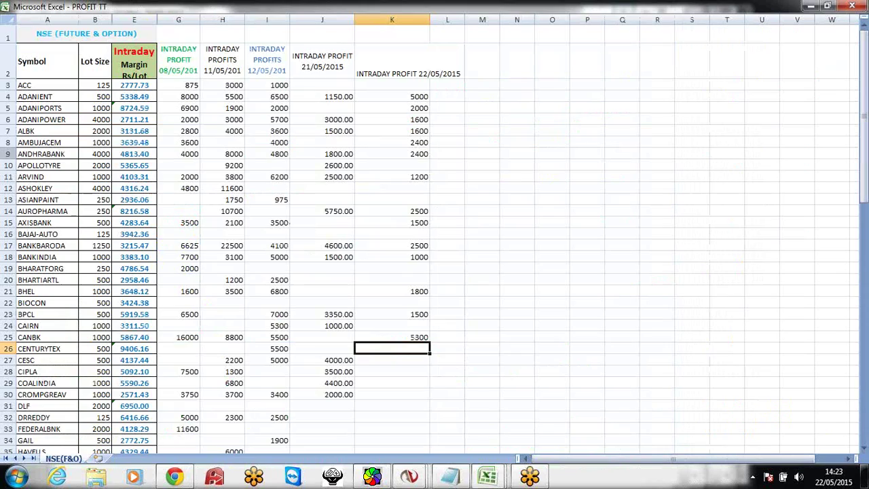
pyautogui.click(418, 383)
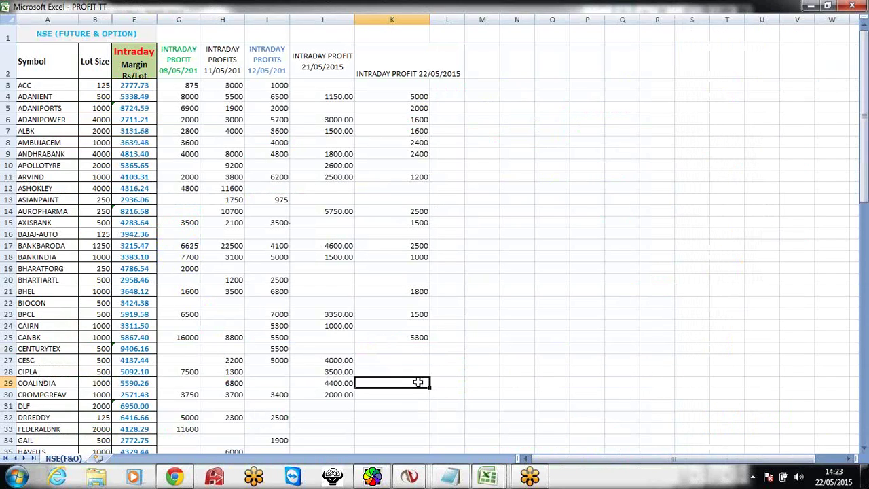
pyautogui.write('1400')
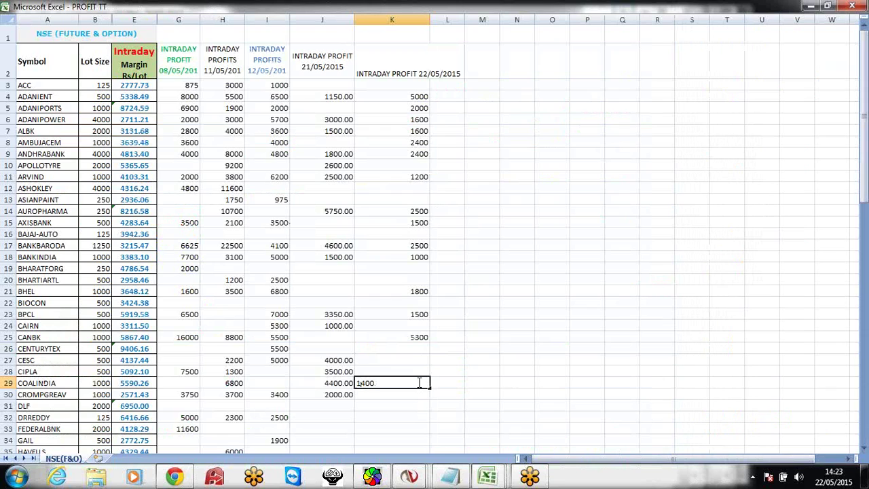
pyautogui.press('Return')
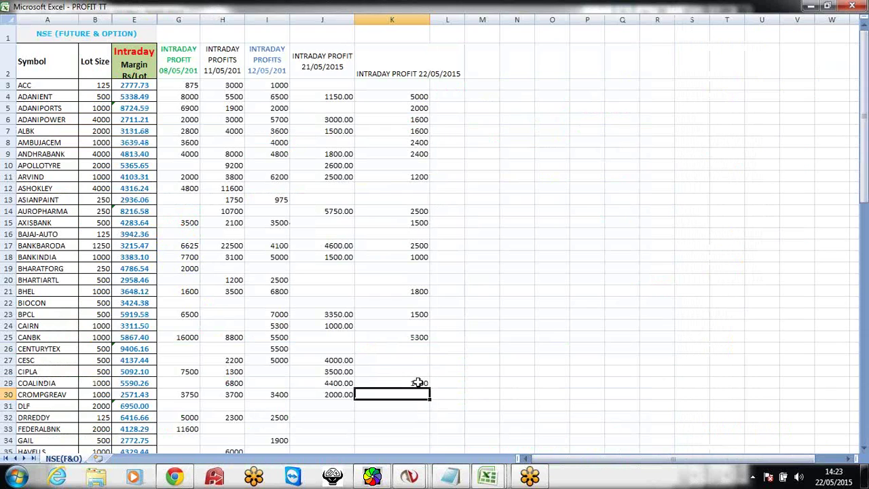
# Bring up the CROMPGREAV1 10-minute chart beside the 22-05 note and highlight the CROMP call
pyautogui.click(404, 478)
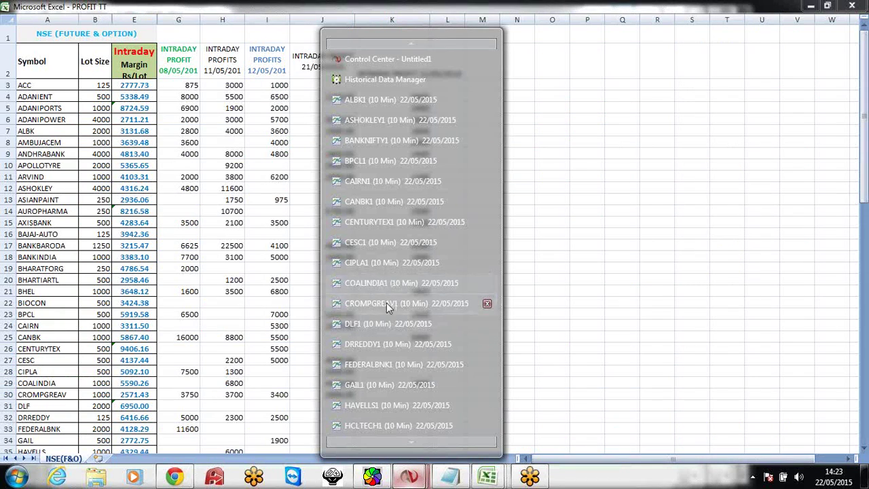
pyautogui.click(386, 305)
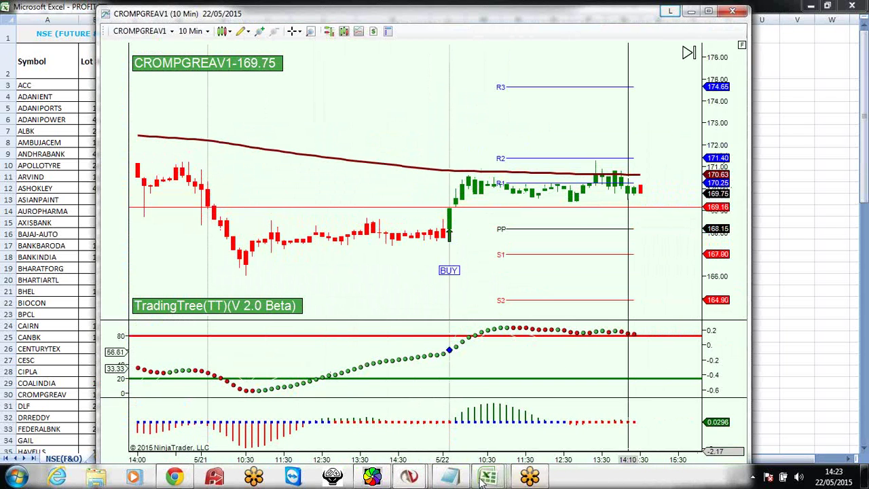
pyautogui.click(450, 477)
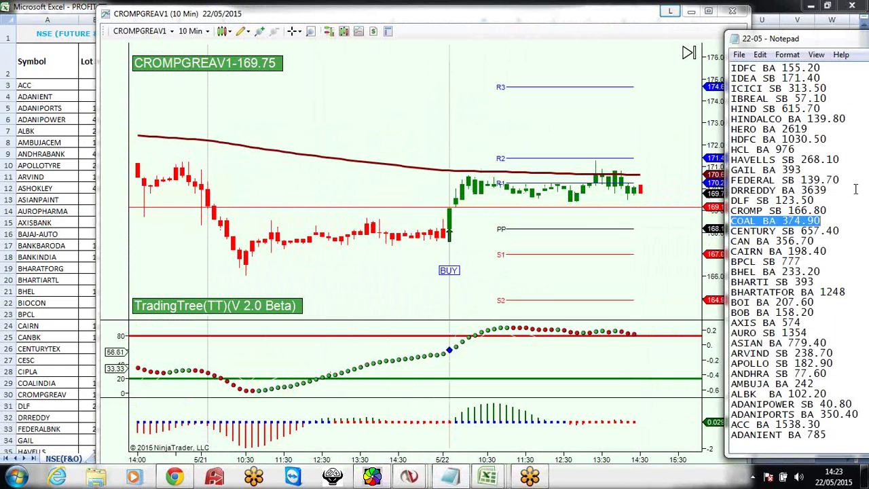
pyautogui.moveTo(842, 211); pyautogui.dragTo(744, 210)
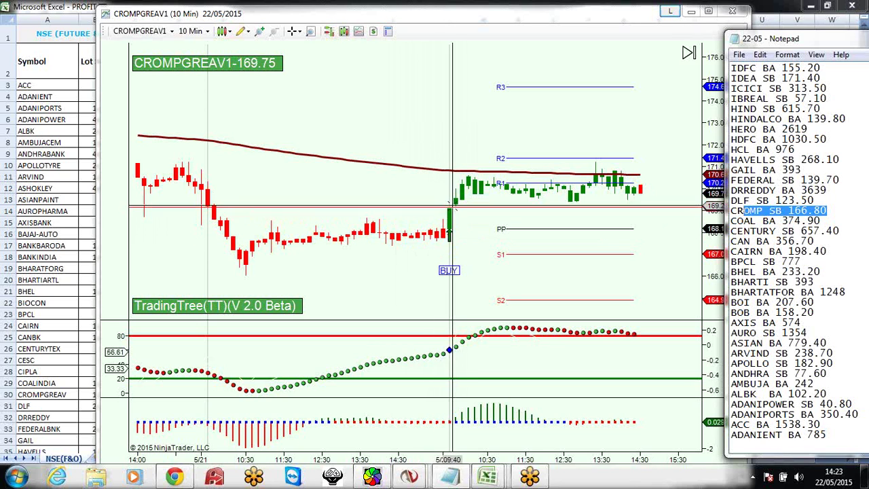
# Measure the price rise after the BUY signal on the CROMPGREAV1 chart with the Ruler, placing its label above the candles
pyautogui.click(246, 37)
pyautogui.click(246, 34)
pyautogui.click(289, 145)
pyautogui.click(433, 207)
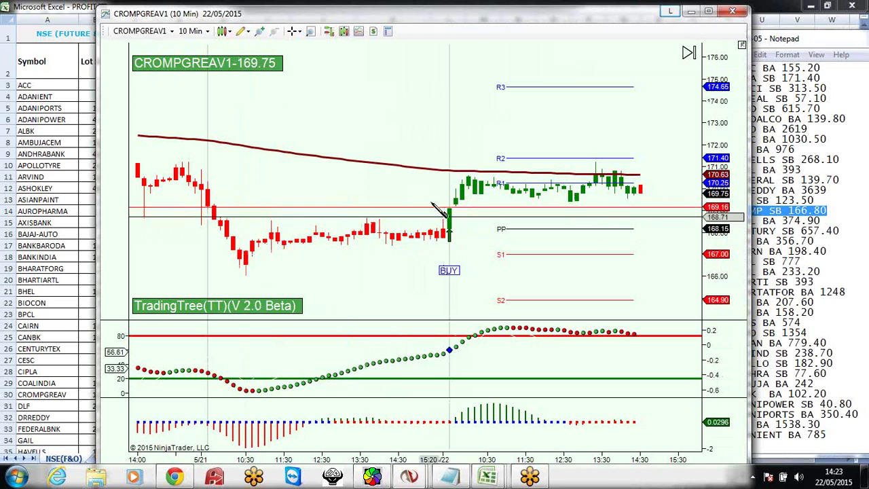
pyautogui.click(449, 207)
pyautogui.click(623, 182)
pyautogui.click(347, 83)
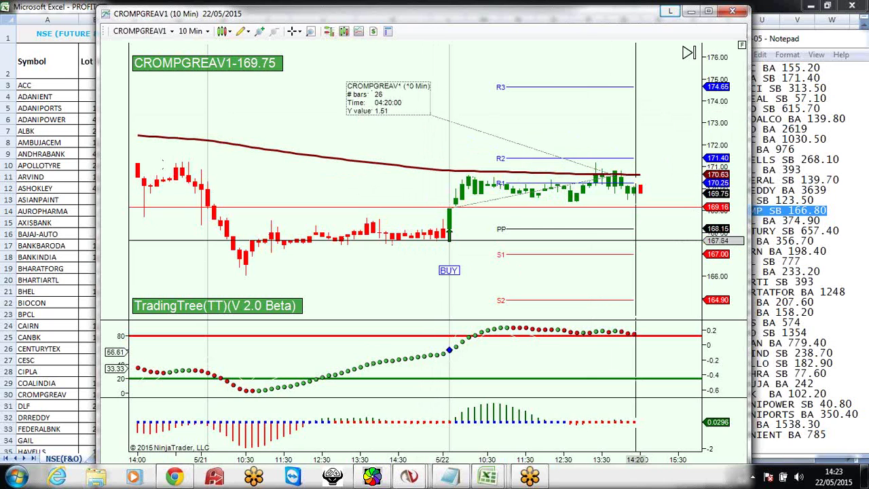
# Switch to the PROFIT TT workbook and enter 1500 as CROMPGREAV's intraday profit for 22/05/2015
pyautogui.hotkey('alt', 'Tab')
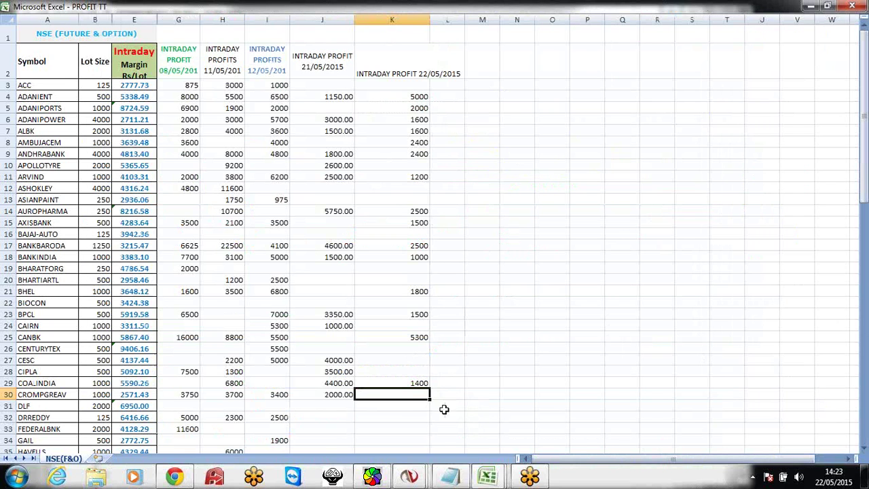
pyautogui.write('150')
pyautogui.press('Return')
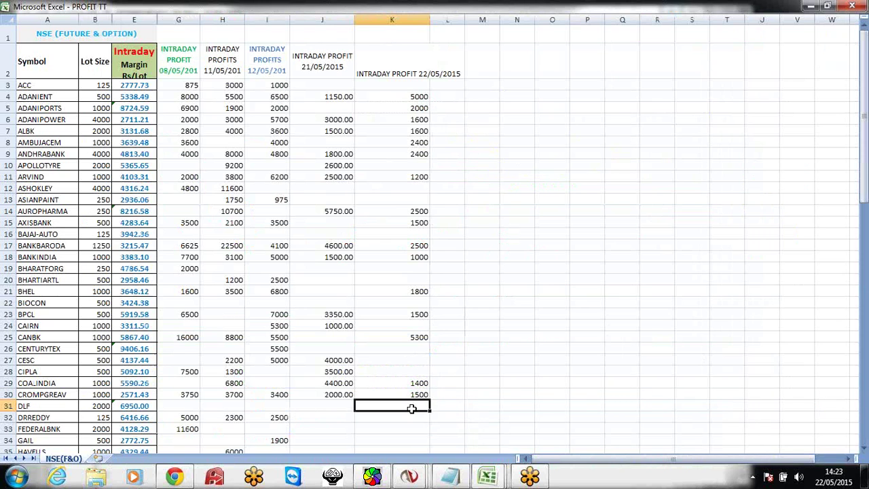
# Bring up the DLF1 10-minute chart beside the 22-05 note and highlight the DLF call price
pyautogui.click(409, 476)
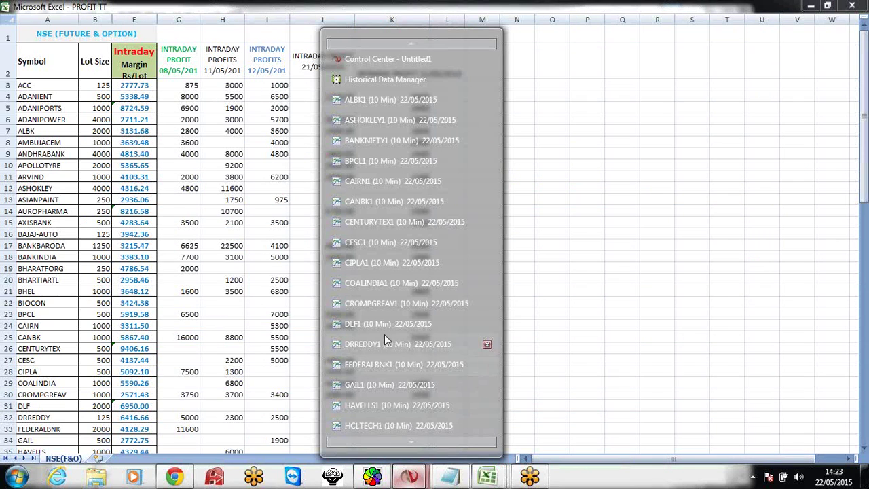
pyautogui.click(384, 324)
pyautogui.click(449, 476)
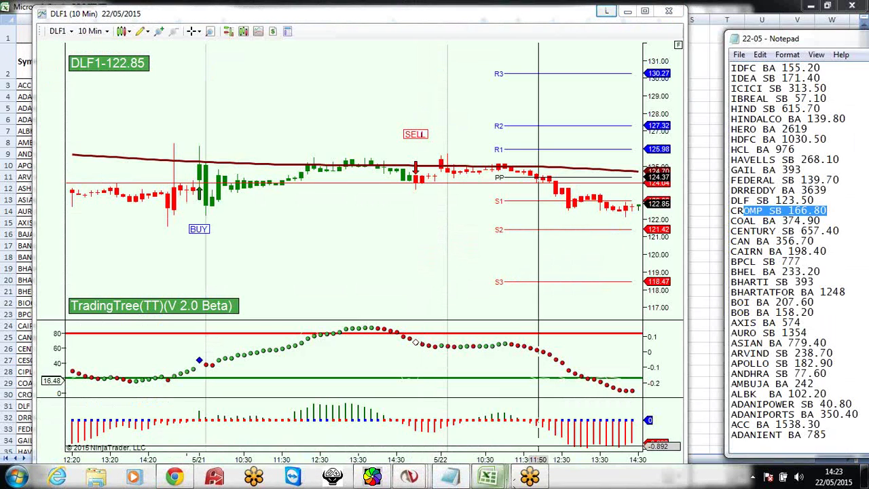
pyautogui.moveTo(830, 201); pyautogui.dragTo(770, 201)
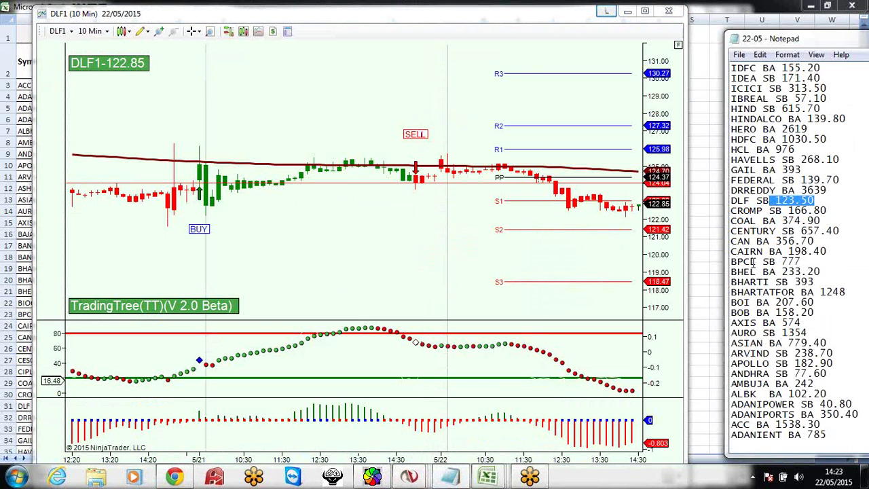
pyautogui.click(151, 43)
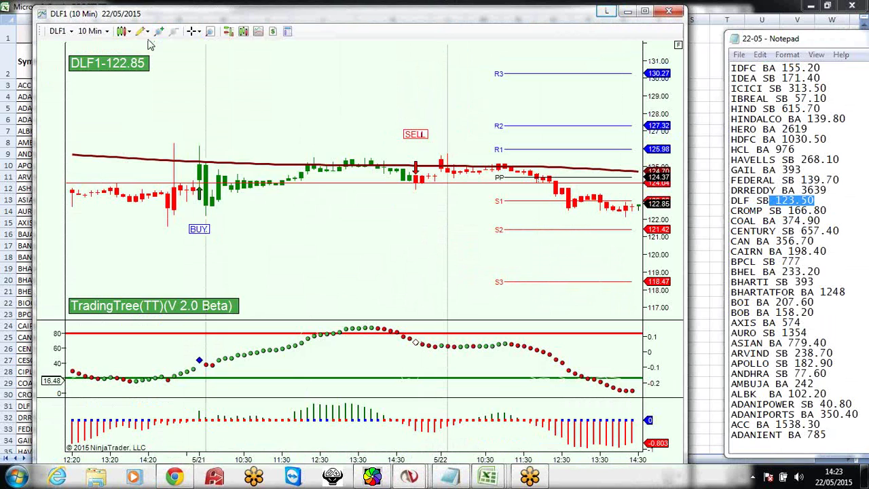
pyautogui.click(146, 31)
pyautogui.click(524, 264)
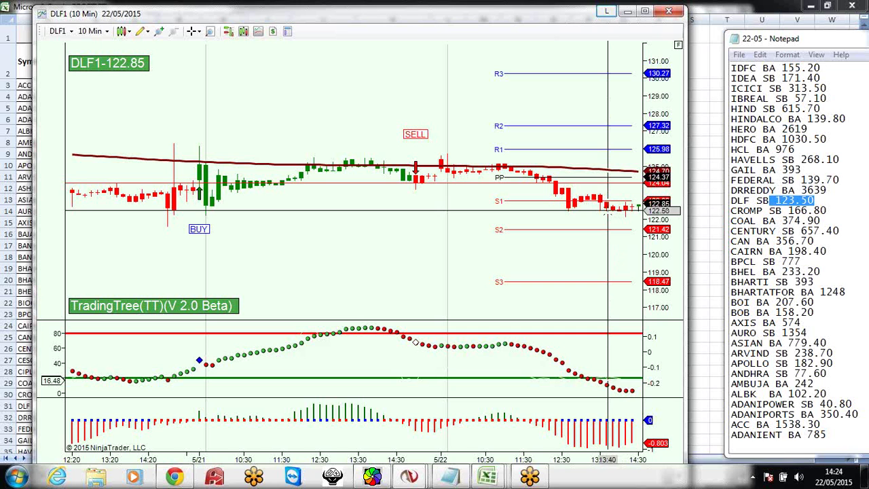
# Return to the PROFIT TT workbook and enter 2000 as DLF's intraday profit for 22/05/2015
pyautogui.click(704, 211)
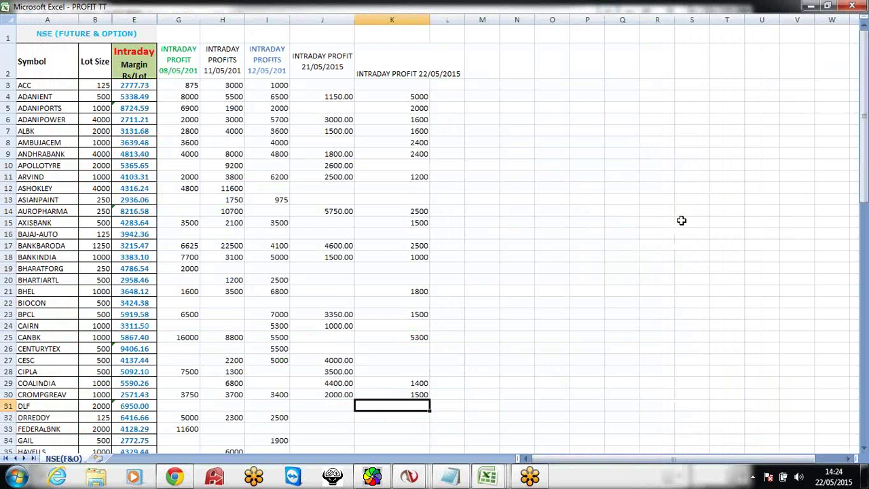
pyautogui.write('2000')
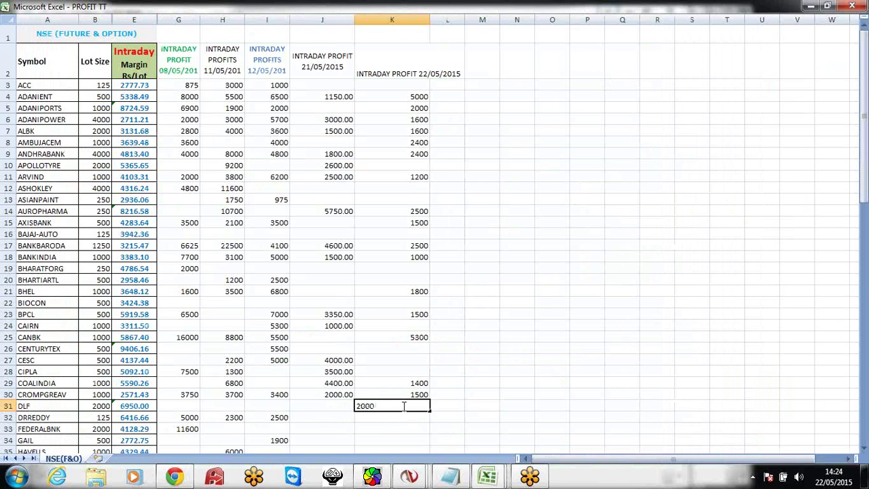
pyautogui.press('Return')
# Bring up the DRREDDY1 10-minute chart beside the 22-05 note and highlight the DRREDDY call price
pyautogui.scroll(-6, 377, 292)
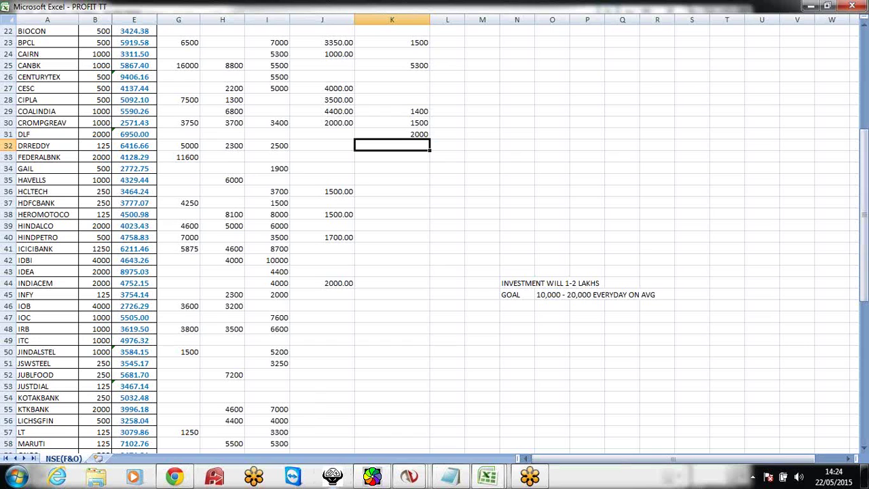
pyautogui.click(409, 477)
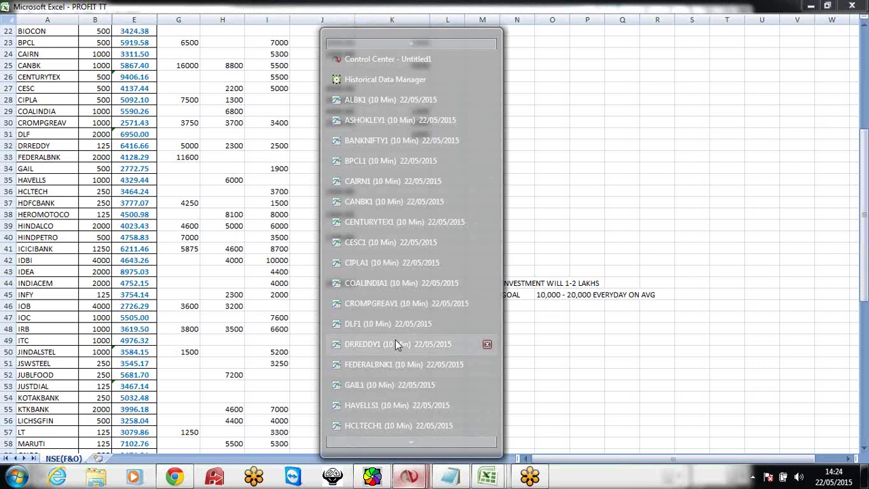
pyautogui.click(394, 344)
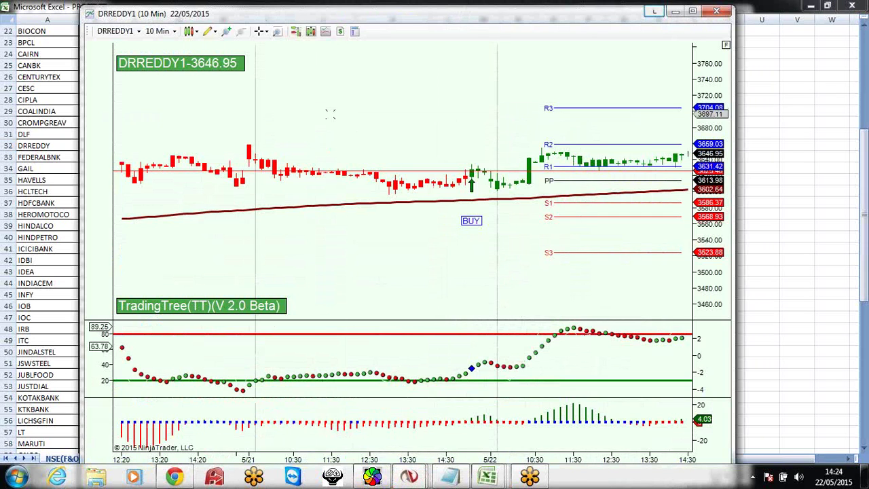
pyautogui.click(450, 477)
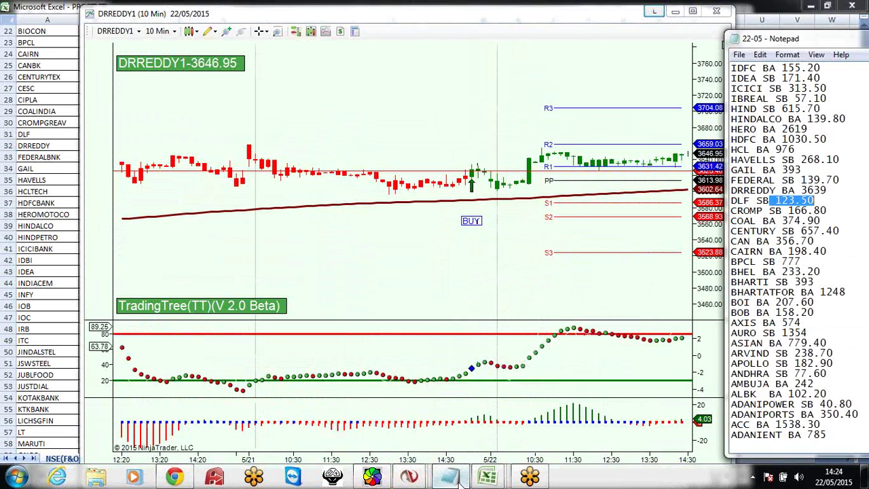
pyautogui.moveTo(828, 191); pyautogui.dragTo(795, 190)
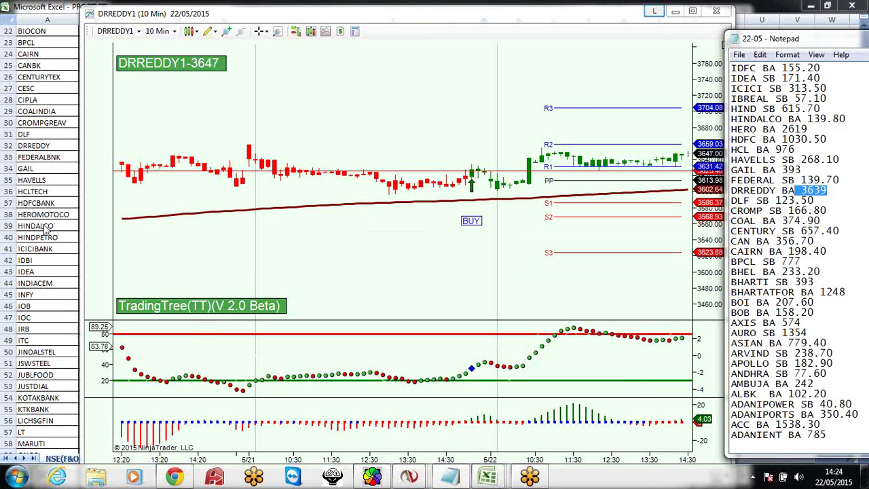
# Switch to the PROFIT TT workbook and enter 1000 as DRREDDY's intraday profit for 22/05/2015
pyautogui.hotkey('alt', 'Tab')
pyautogui.write('1')
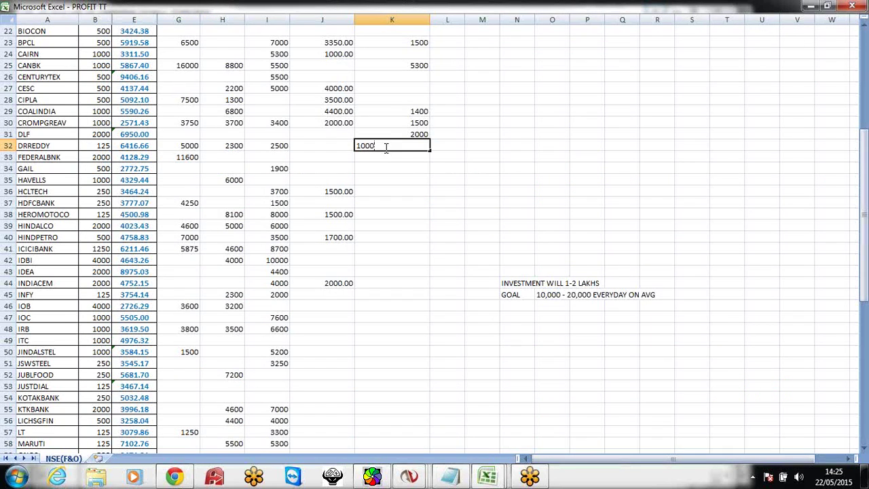
pyautogui.write('000')
pyautogui.press('Return')
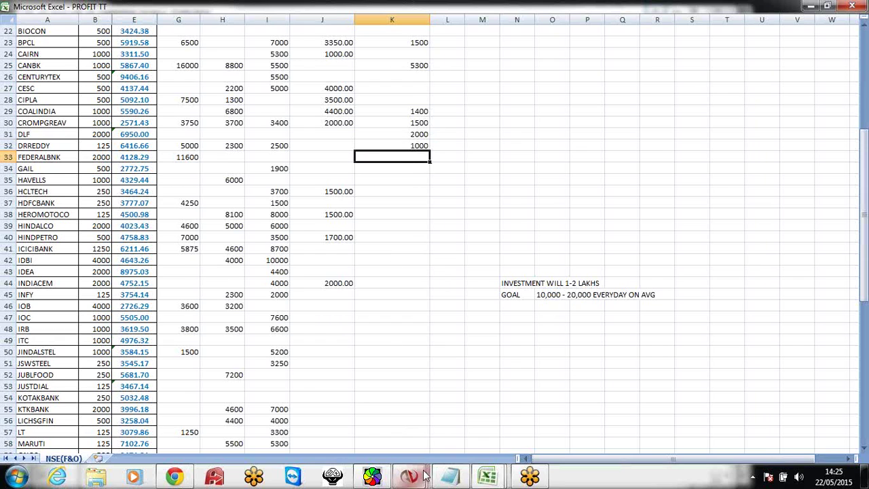
# Highlight the FEDERAL call in the 22-05 note and examine the day's candles on the FEDERALBNK1 10-minute chart
pyautogui.click(450, 478)
pyautogui.click(460, 478)
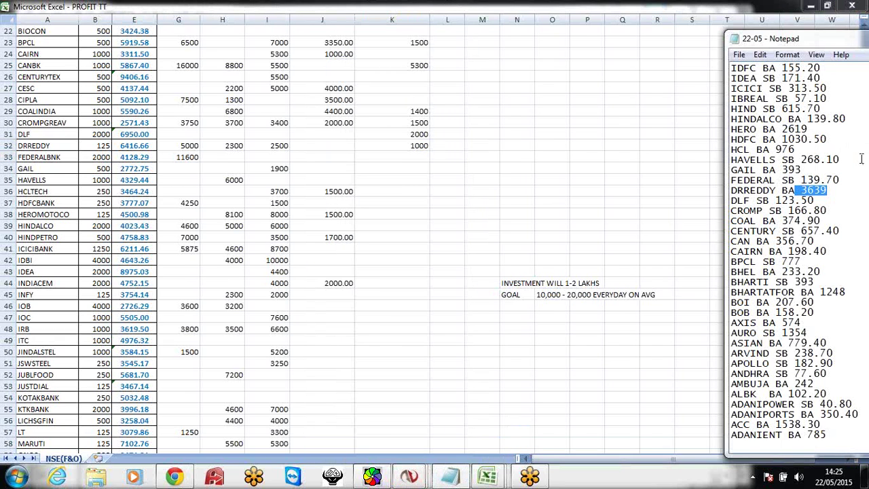
pyautogui.moveTo(845, 179); pyautogui.dragTo(764, 180)
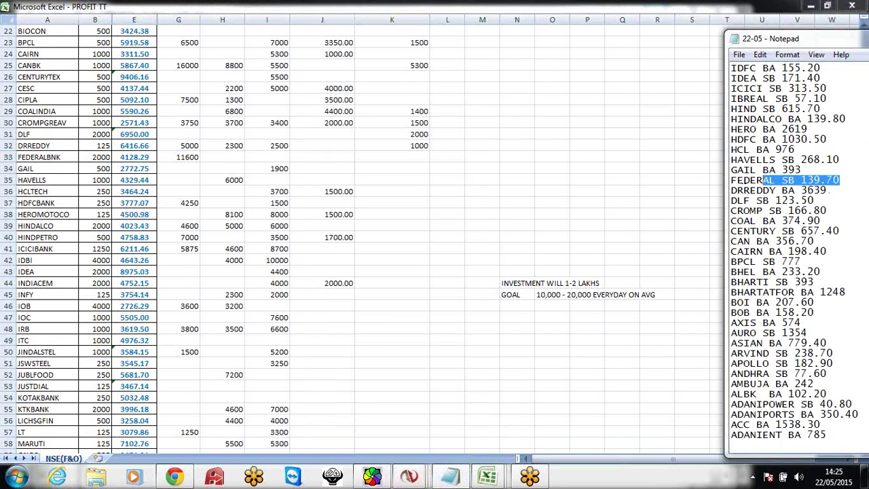
pyautogui.click(407, 480)
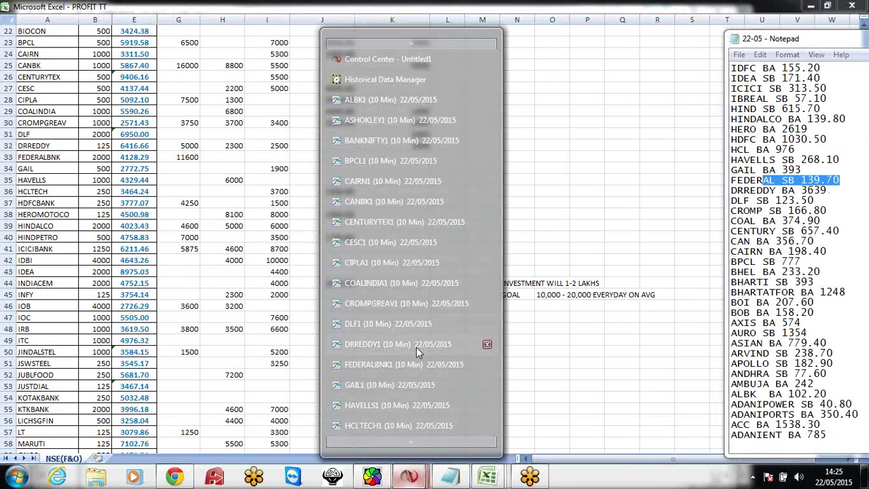
pyautogui.click(415, 365)
pyautogui.scroll(-5, 370, 264)
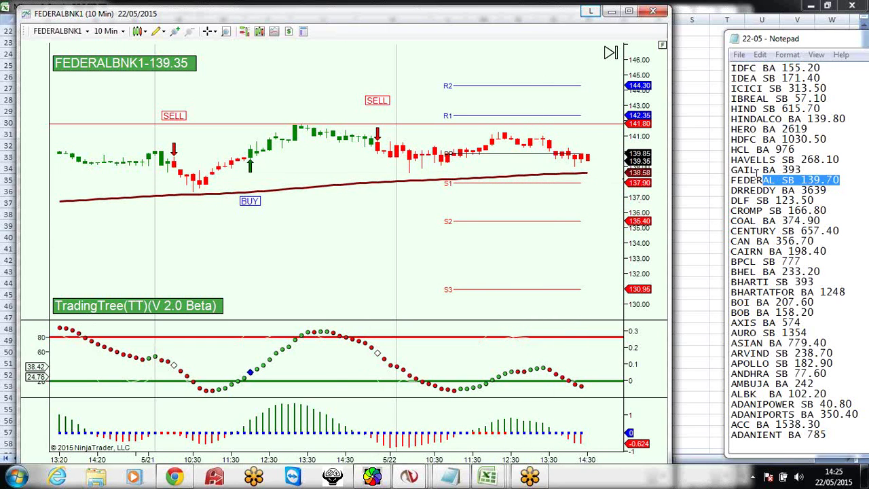
# Highlight the GAIL call in the 22-05 note and bring up the GAIL1 10-minute chart
pyautogui.click(822, 173)
pyautogui.moveTo(810, 170); pyautogui.dragTo(758, 170)
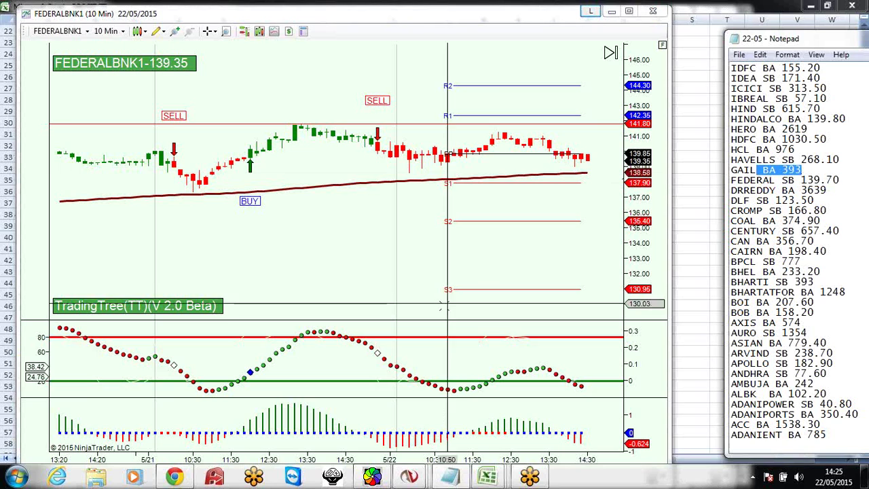
pyautogui.click(409, 475)
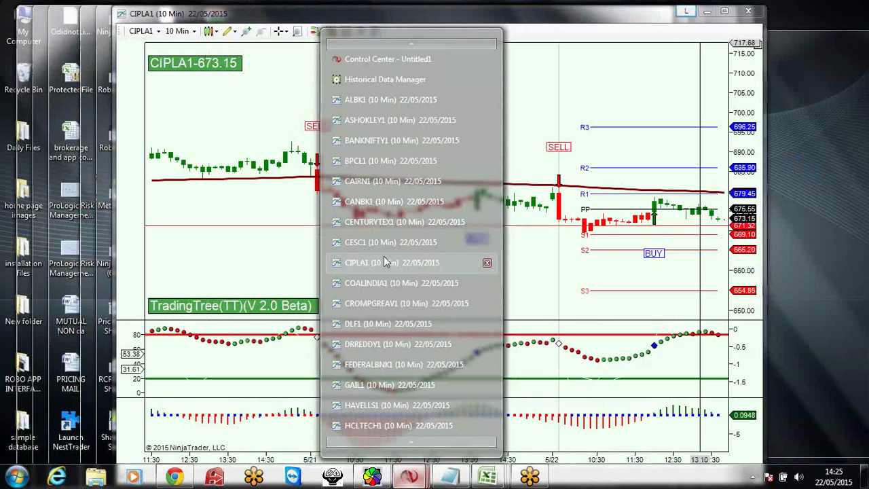
pyautogui.moveTo(379, 303)
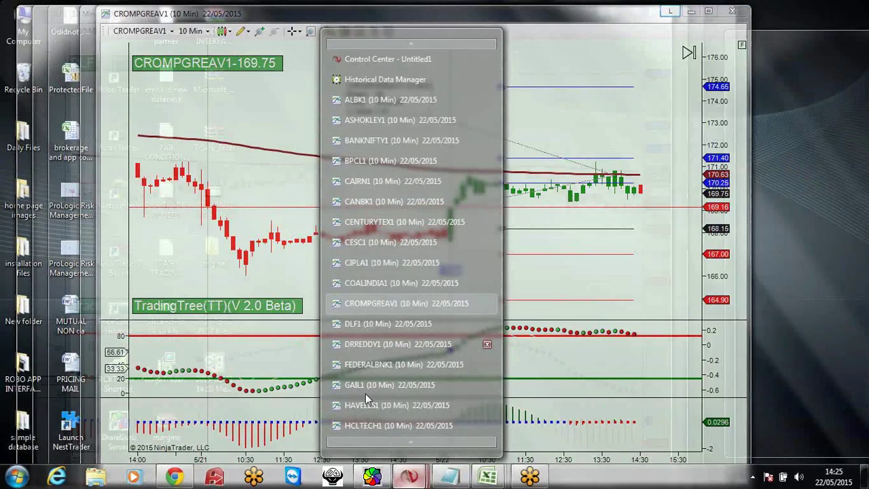
pyautogui.click(366, 386)
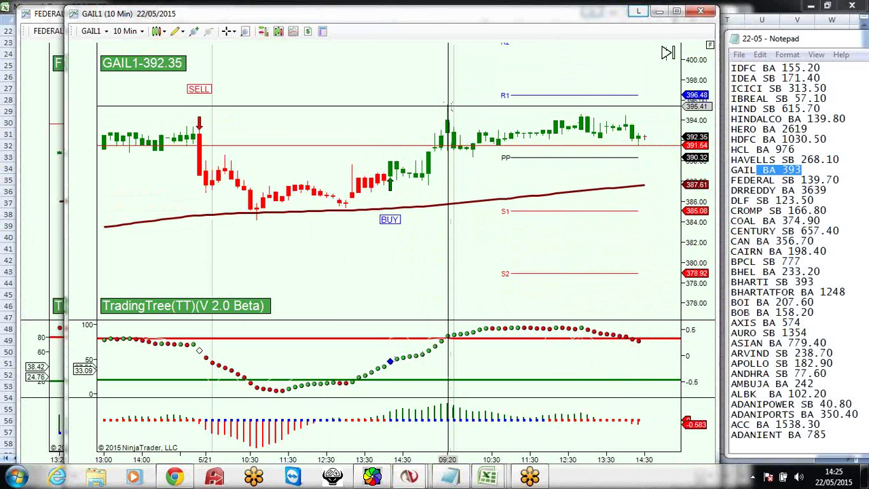
# Highlight the HAVELLS call in the 22-05 note and bring up the HAVELLS1 10-minute chart
pyautogui.click(788, 160)
pyautogui.moveTo(863, 162); pyautogui.dragTo(783, 157)
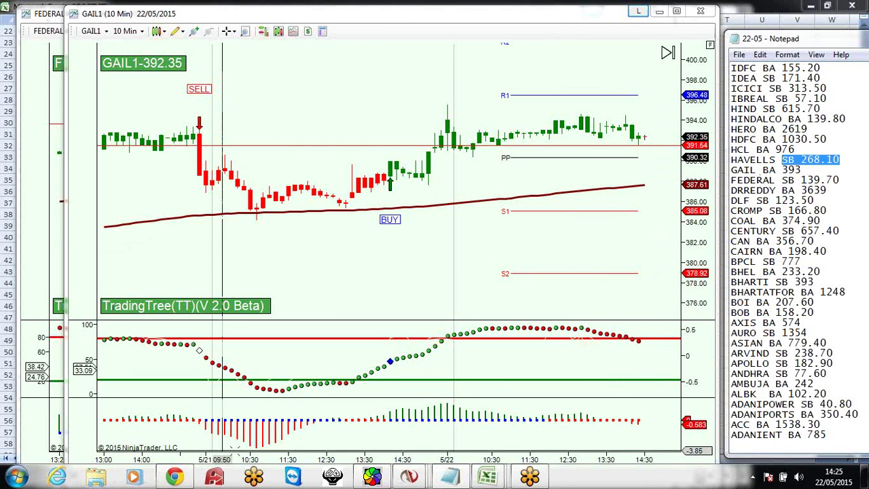
pyautogui.click(407, 477)
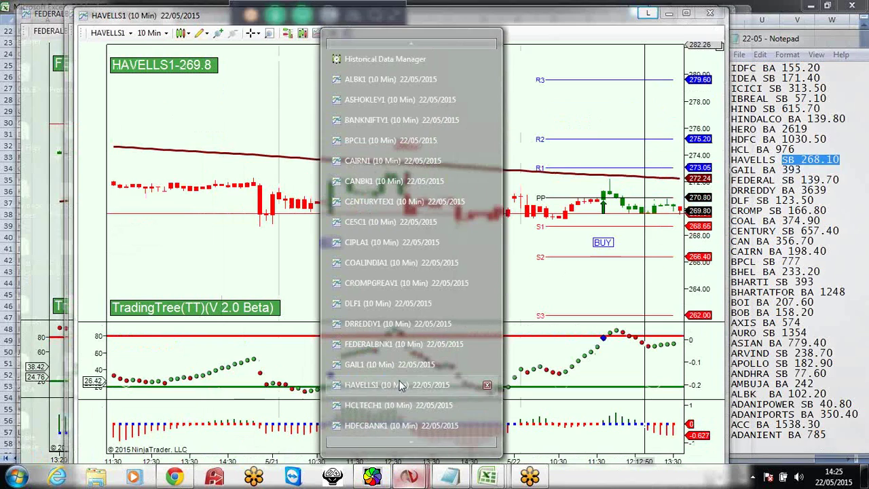
pyautogui.click(401, 385)
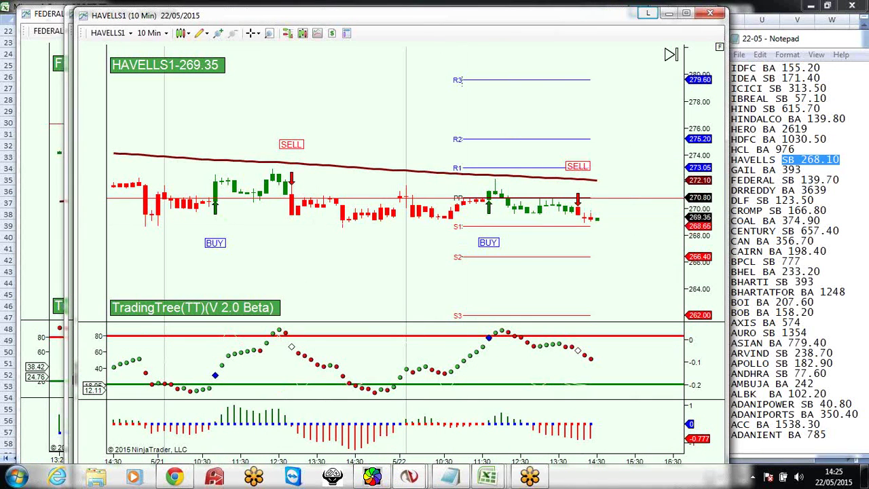
# Highlight the HCL call in the 22-05 note and examine the day's candles on the HCLTECH1 10-minute chart
pyautogui.click(840, 160)
pyautogui.moveTo(841, 160); pyautogui.dragTo(750, 150)
pyautogui.click(409, 478)
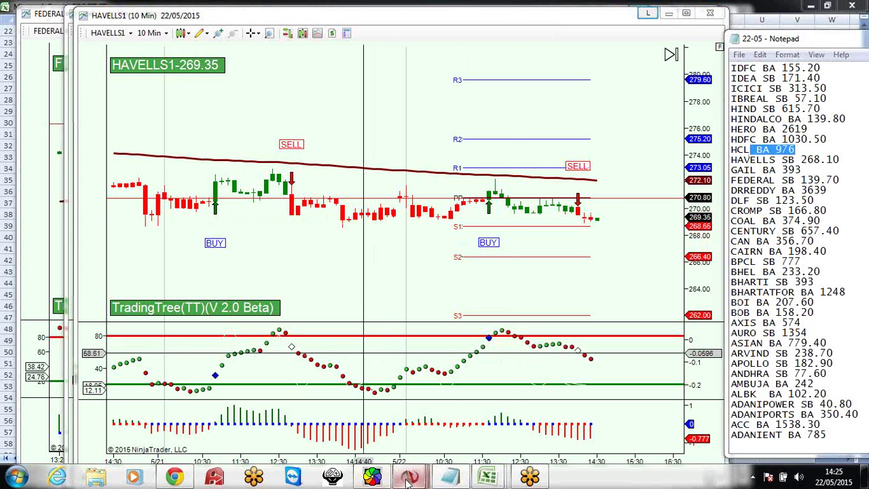
pyautogui.moveTo(420, 440)
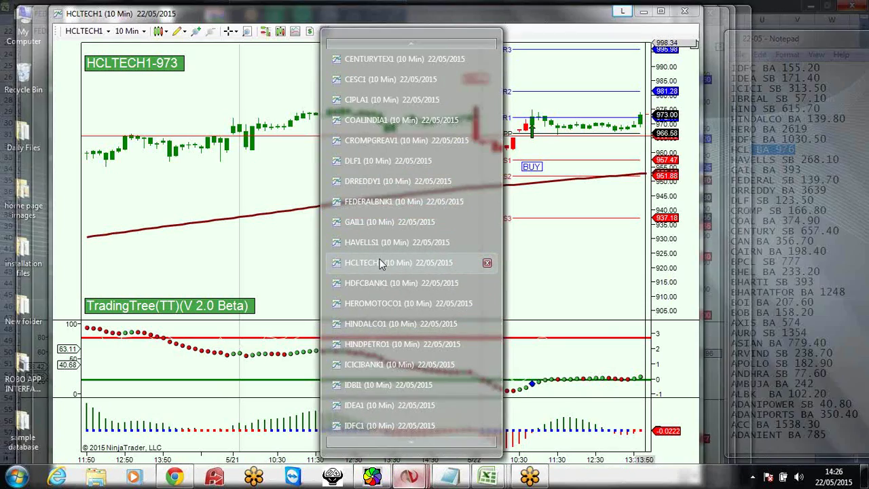
pyautogui.click(381, 262)
pyautogui.scroll(-3, 410, 269)
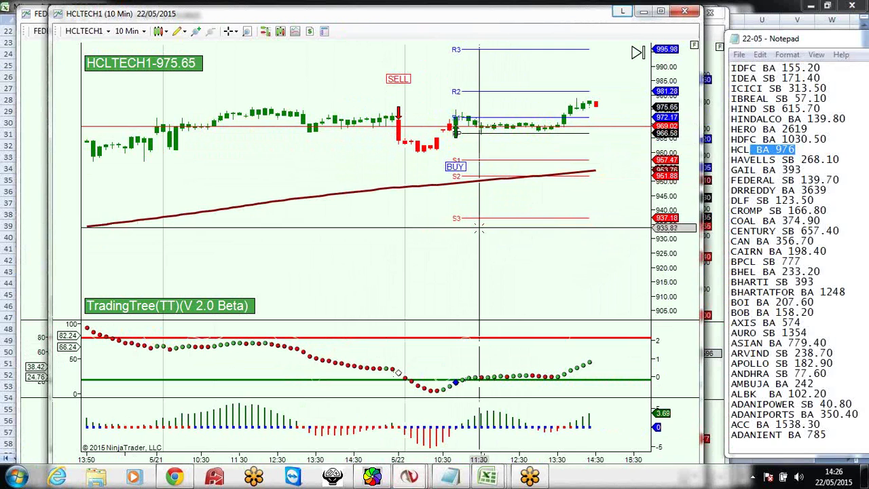
# Highlight the HDFC call in the 22-05 note and bring up the HDFCBANK1 10-minute chart
pyautogui.click(828, 139)
pyautogui.moveTo(828, 138); pyautogui.dragTo(766, 139)
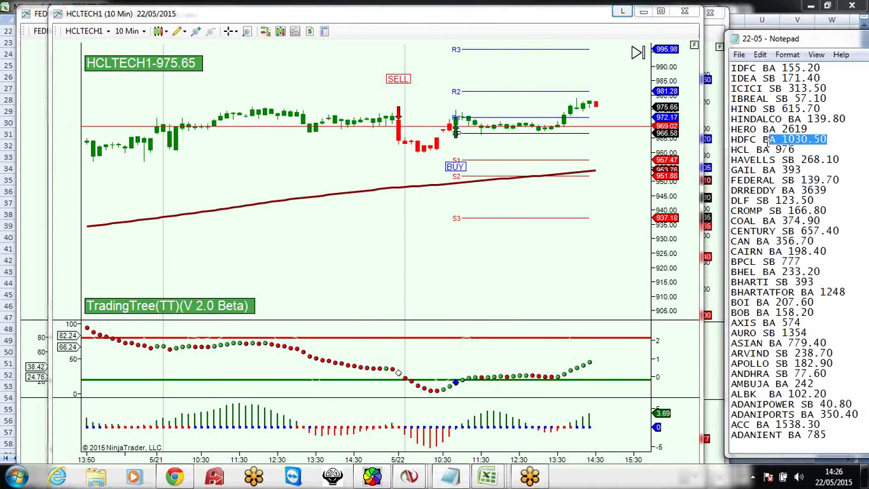
pyautogui.rightClick(410, 476)
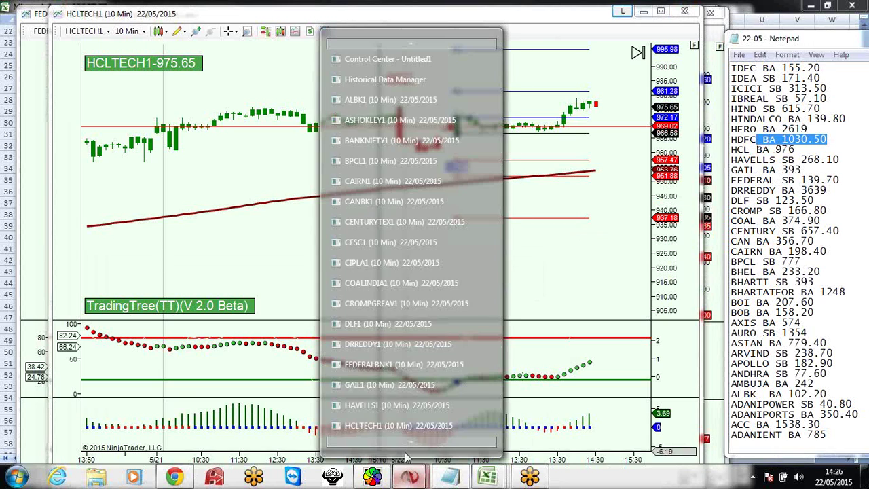
pyautogui.click(387, 385)
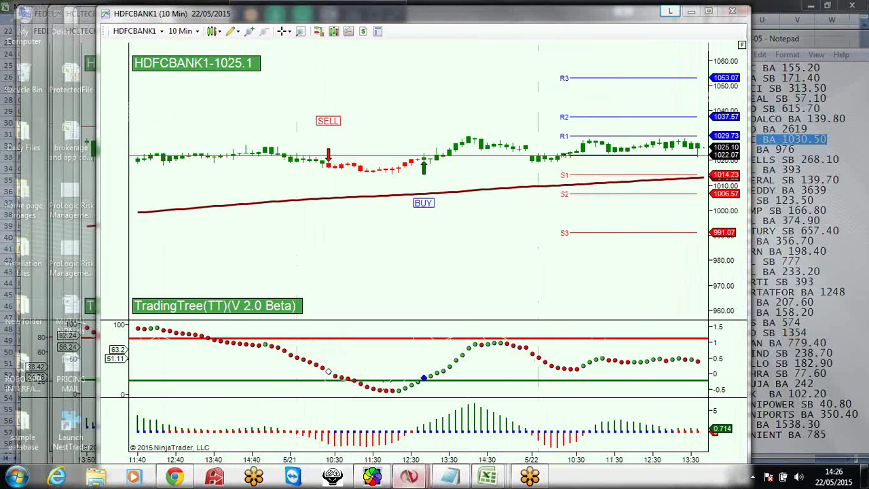
pyautogui.click(847, 148)
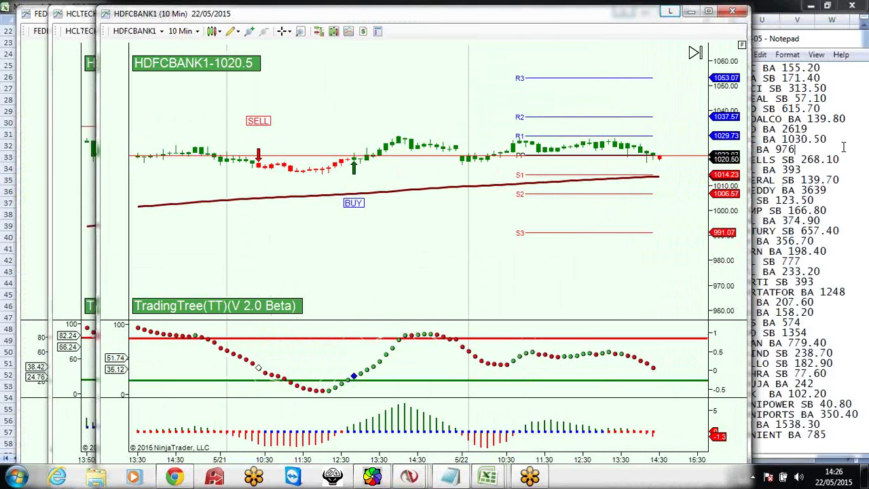
# Close the reviewed HDFCBANK1, HCLTECH1, HAVELLS1, GAIL1 and FEDERALBNK1 charts
pyautogui.click(723, 12)
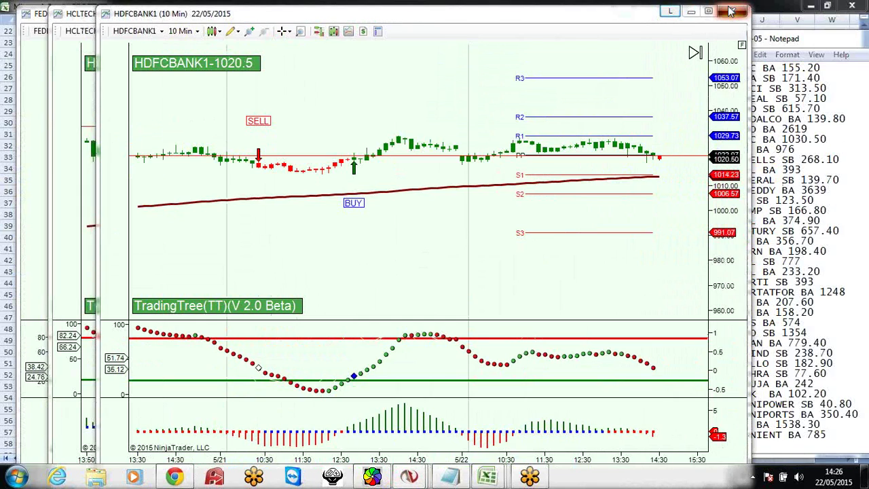
pyautogui.click(710, 14)
pyautogui.click(703, 13)
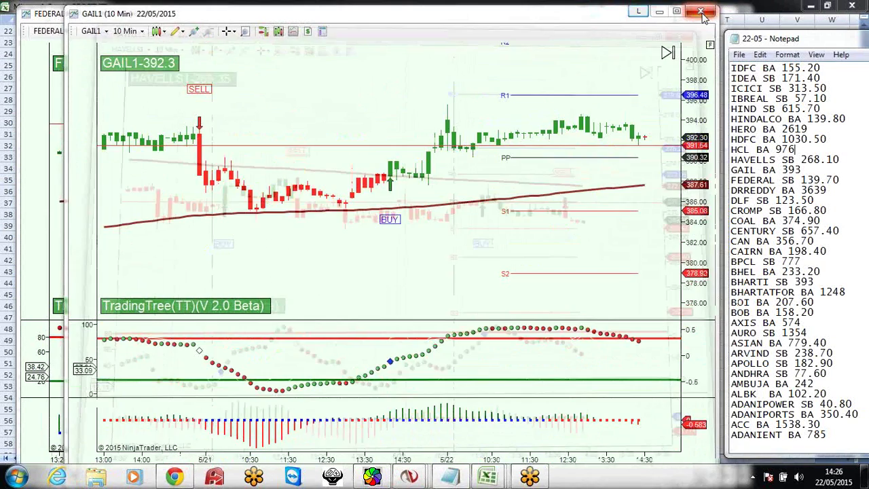
pyautogui.click(703, 13)
pyautogui.click(685, 14)
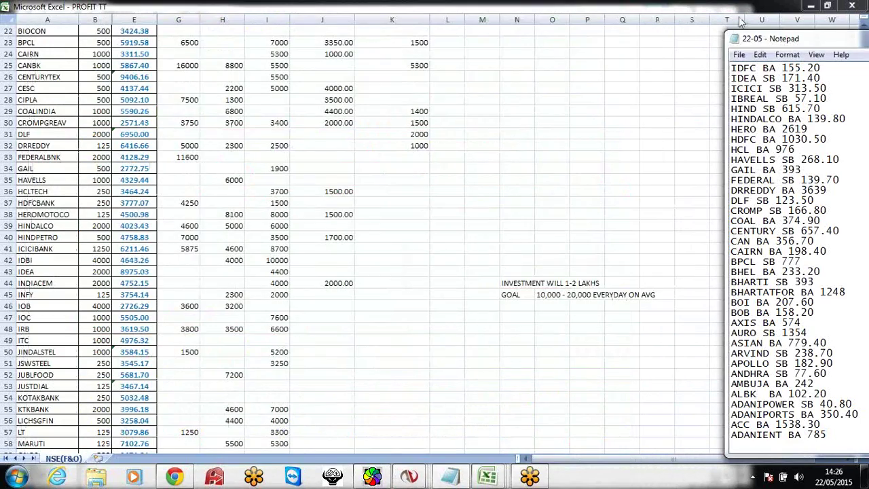
# Minimize the PROFIT TT workbook and close the remaining reviewed charts, from DRREDDY1 back through CROMPGREAV1, CANBK1, BPCL1, BANKNIFTY1 and ALBK1
pyautogui.click(811, 6)
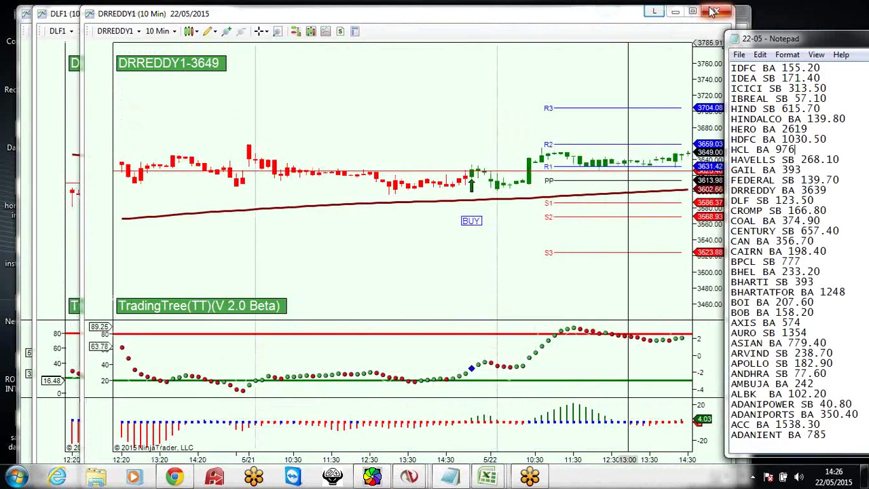
pyautogui.click(707, 13)
pyautogui.click(706, 13)
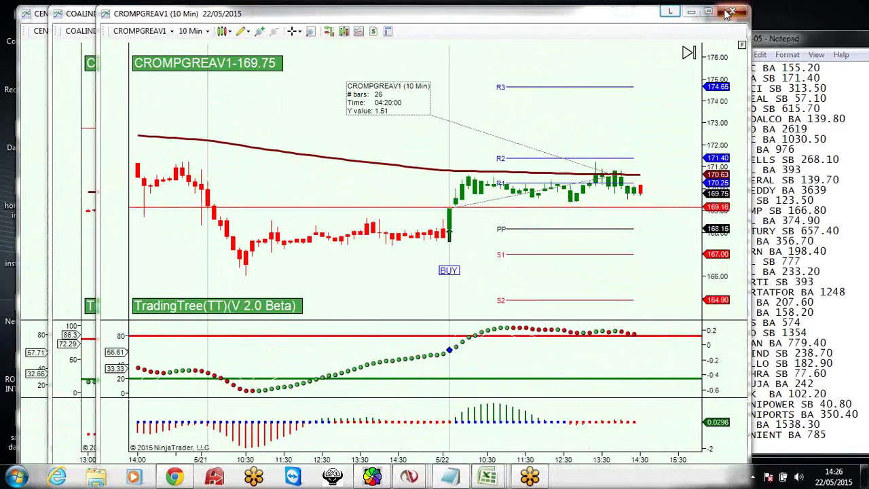
pyautogui.click(710, 13)
pyautogui.click(684, 12)
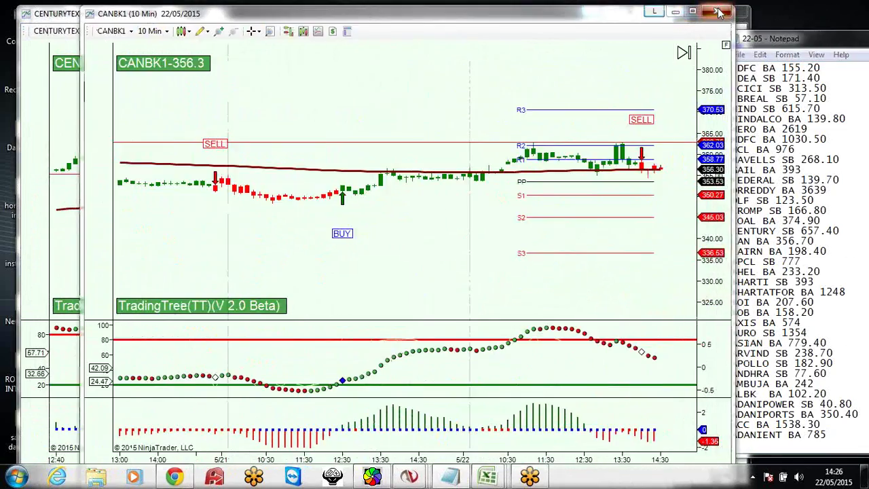
pyautogui.click(653, 12)
pyautogui.click(685, 11)
pyautogui.click(685, 11)
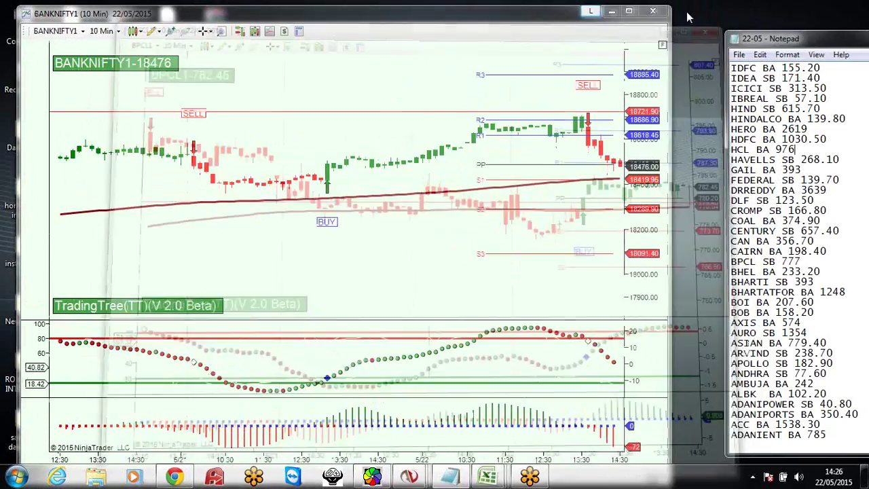
pyautogui.click(646, 14)
pyautogui.click(650, 12)
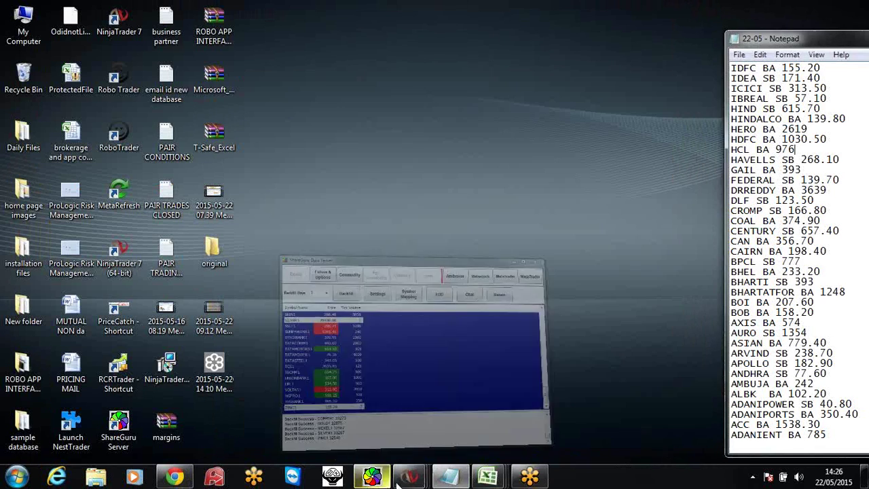
# Bring up the CESC1 10-minute chart and measure the price move from the 22/05 SELL candle to the latest candle with the Ruler
pyautogui.moveTo(408, 481)
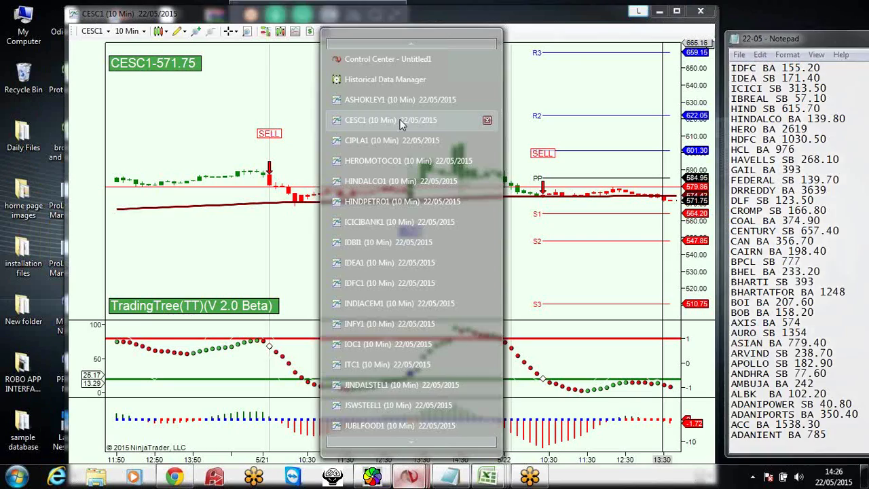
pyautogui.click(400, 122)
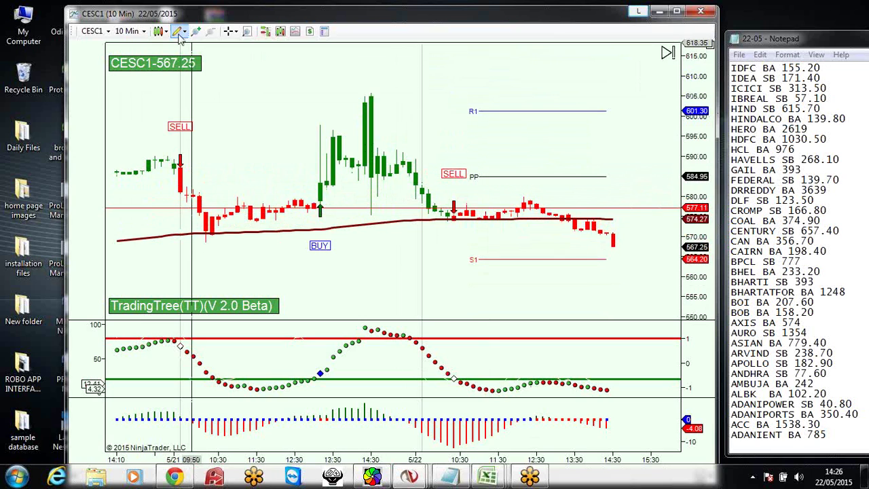
pyautogui.click(181, 32)
pyautogui.click(204, 74)
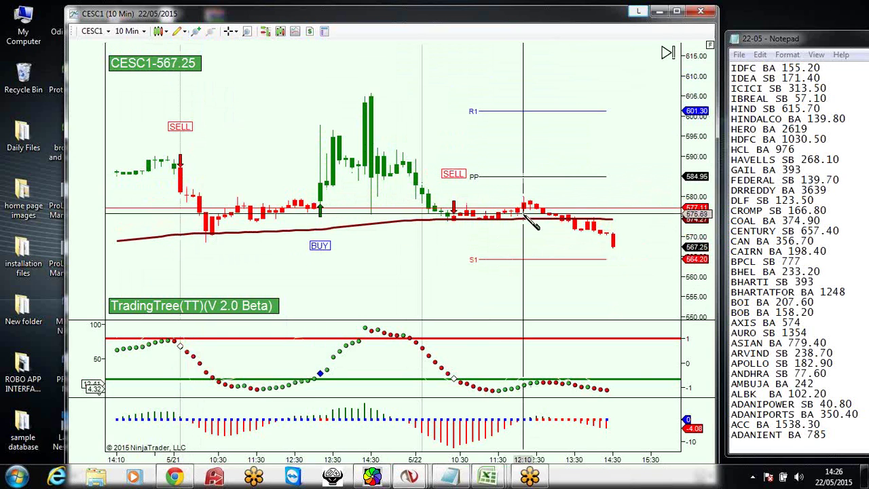
pyautogui.click(454, 223)
pyautogui.click(613, 244)
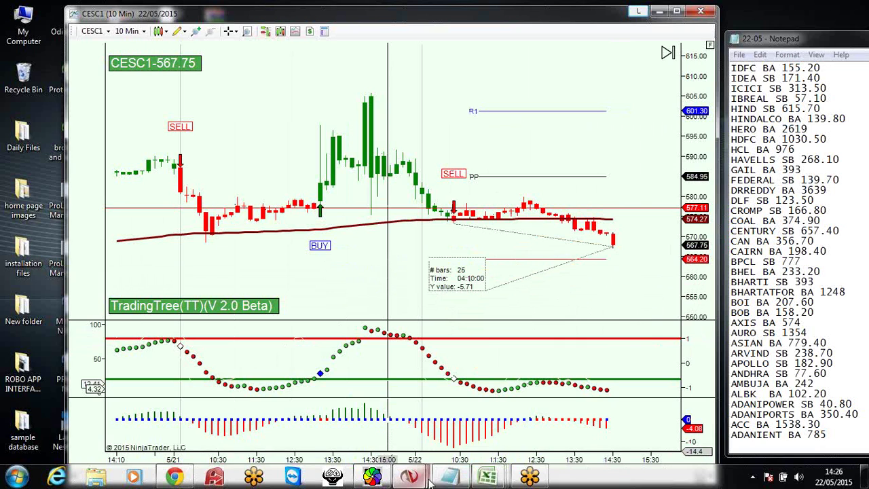
# Switch to the PROFIT TT workbook and enter 2500 as CESC's intraday profit for 22/05/2015
pyautogui.hotkey('alt', 'Tab')
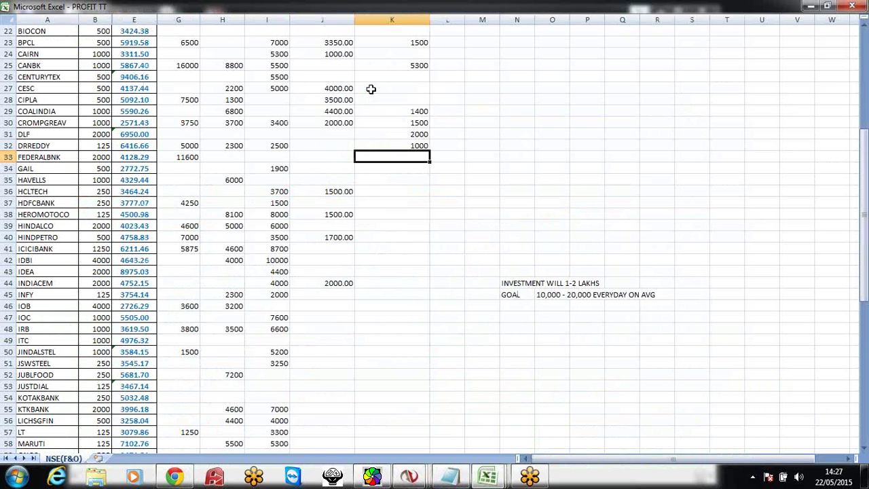
pyautogui.click(406, 88)
pyautogui.write('2')
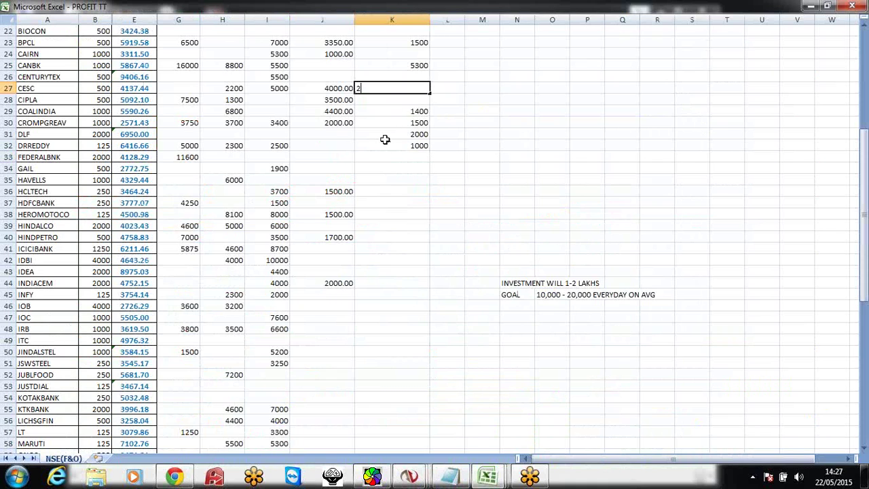
pyautogui.write('500')
pyautogui.press('Return')
pyautogui.press('Return')
pyautogui.press('Return')
pyautogui.press('Return')
pyautogui.press('Return')
pyautogui.press('Return')
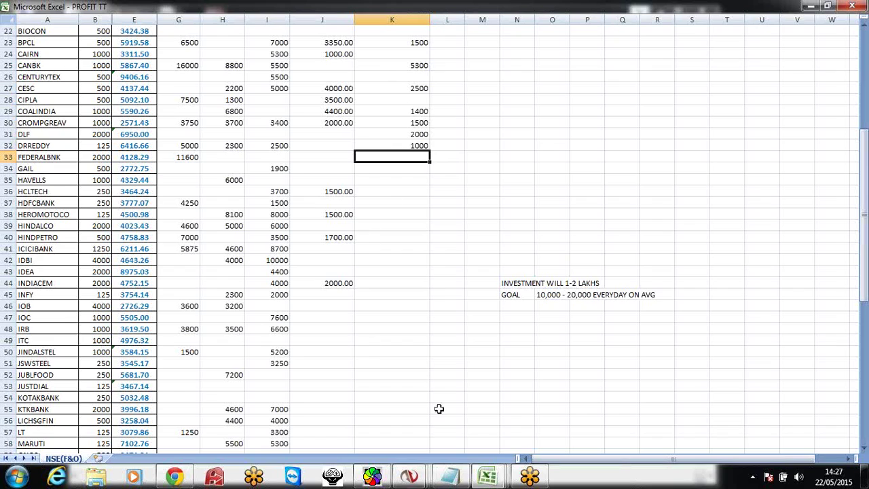
# Bring up the CIPLA1 10-minute chart and look through the 22-05 note for a CIPLA call
pyautogui.click(410, 475)
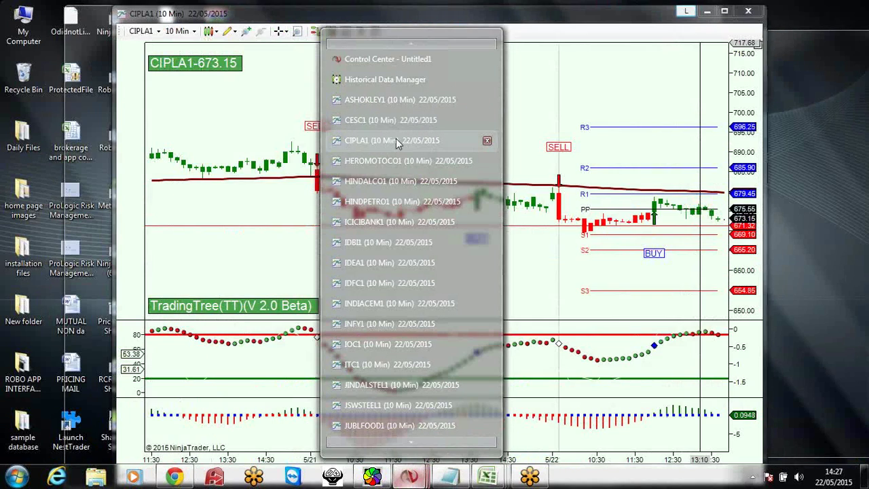
pyautogui.click(396, 140)
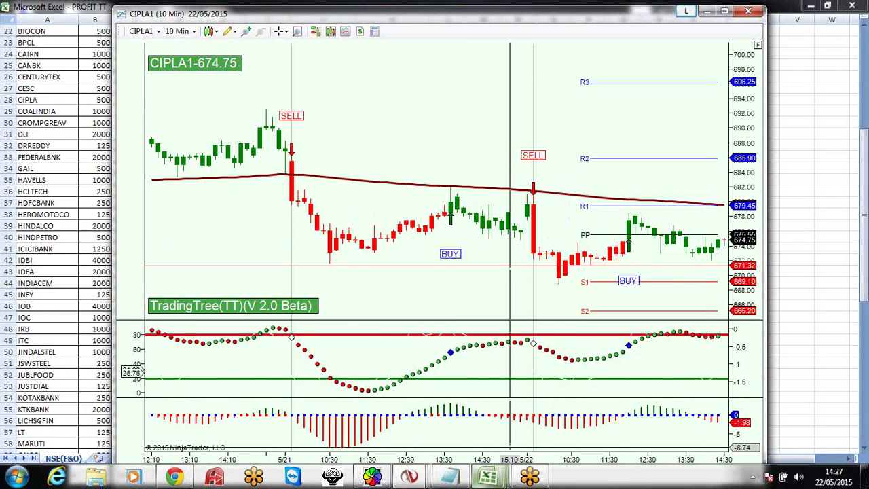
pyautogui.click(449, 477)
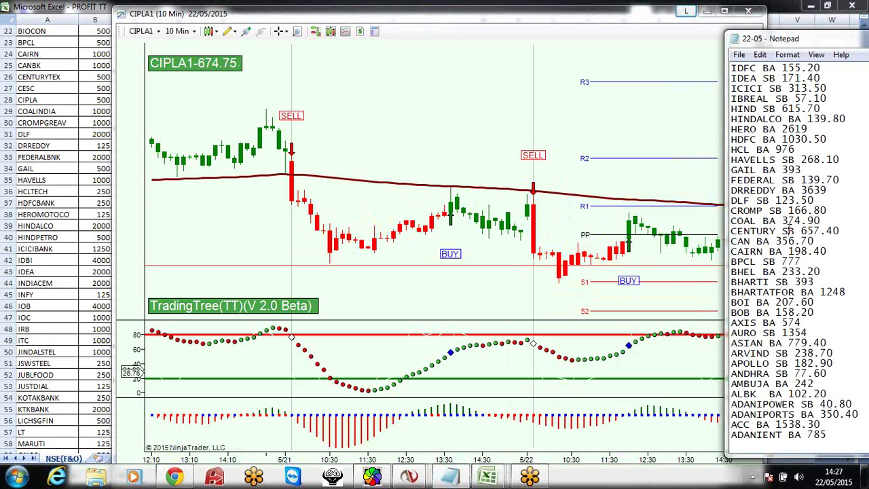
pyautogui.scroll(4, 766, 252)
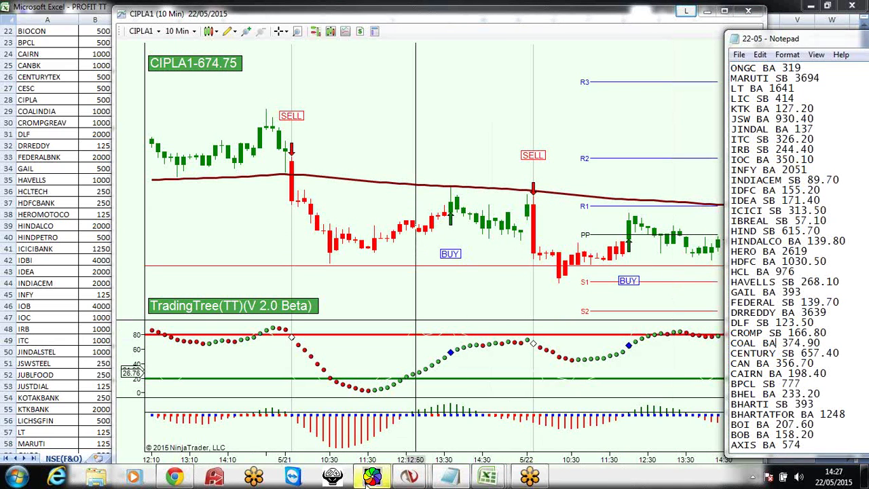
# Bring up the HEROMOTOCO1 10-minute chart and highlight the HERO call in the 22-05 note to compare them
pyautogui.click(414, 480)
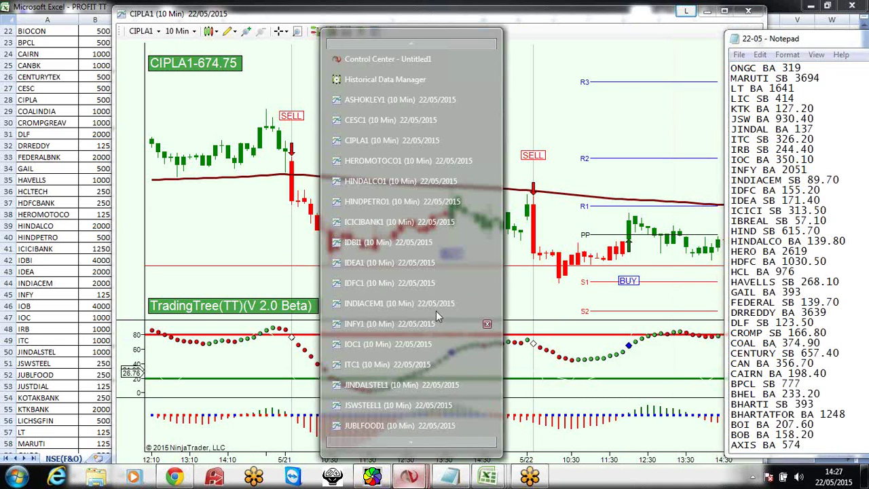
pyautogui.moveTo(403, 160)
pyautogui.click(402, 161)
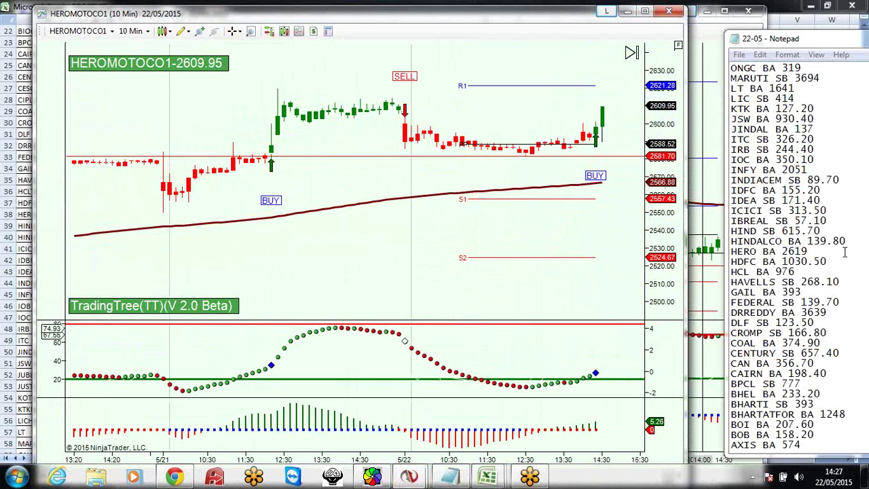
pyautogui.moveTo(834, 252); pyautogui.dragTo(738, 252)
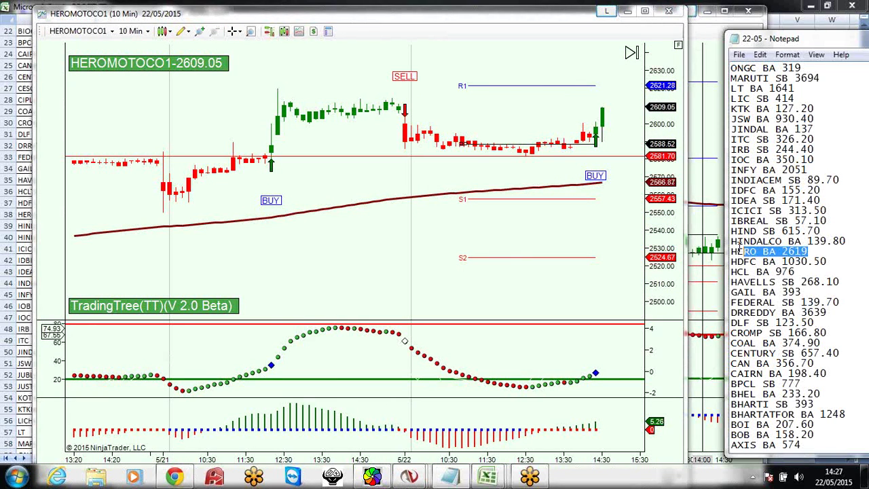
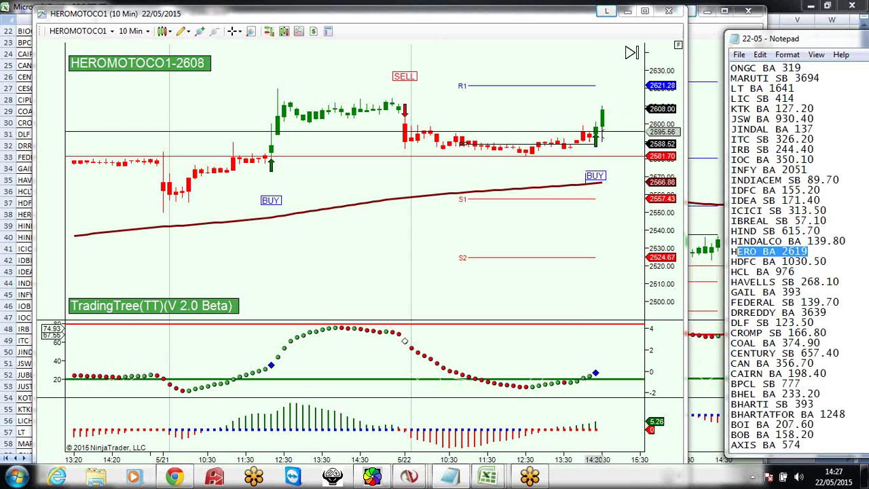
# Highlight the HINDALCO call in the 22-05 note and bring up the HINDALCO1 10-minute chart
pyautogui.moveTo(856, 241); pyautogui.dragTo(776, 241)
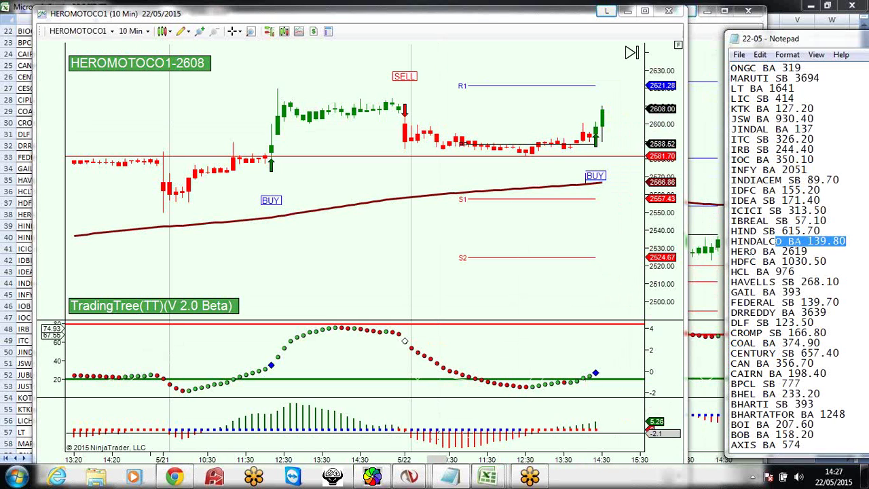
pyautogui.click(409, 477)
pyautogui.click(414, 186)
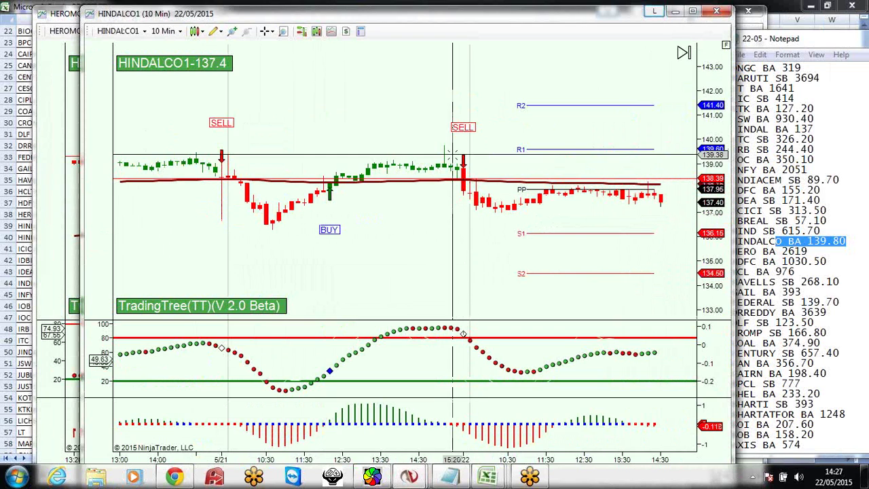
# Highlight the HIND call price in the 22-05 note and examine the day's candles on the HINDPETRO1 10-minute chart
pyautogui.moveTo(819, 231); pyautogui.dragTo(782, 232)
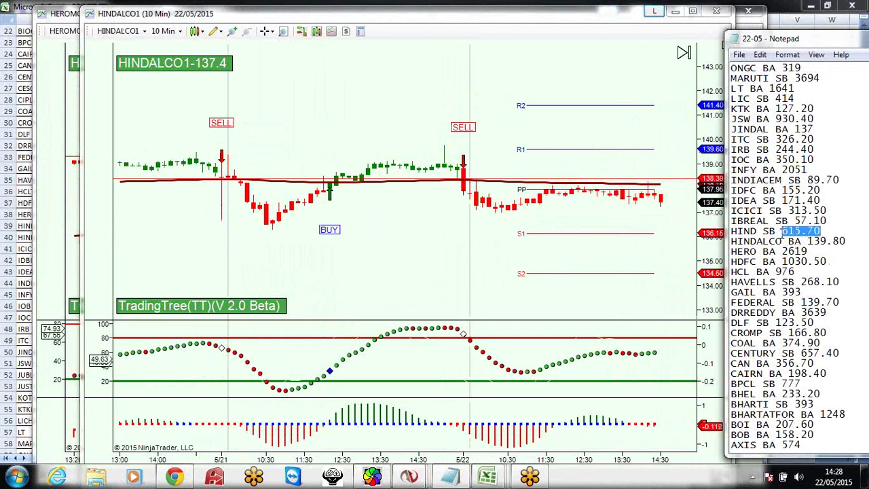
pyautogui.click(409, 477)
pyautogui.click(397, 201)
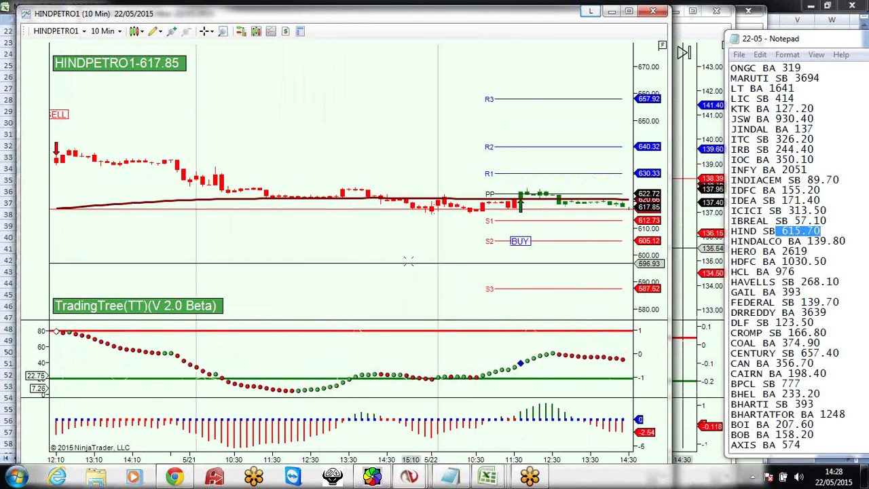
pyautogui.scroll(-3, 367, 214)
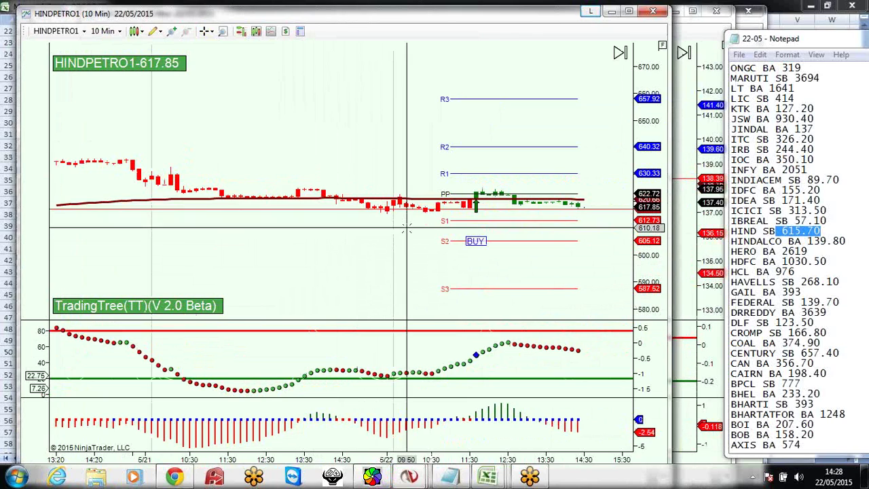
# Highlight the IBREAL and ICICI calls in the 22-05 note and examine the ICICIBANK1 10-minute chart for the day
pyautogui.click(841, 219)
pyautogui.moveTo(841, 220); pyautogui.dragTo(781, 221)
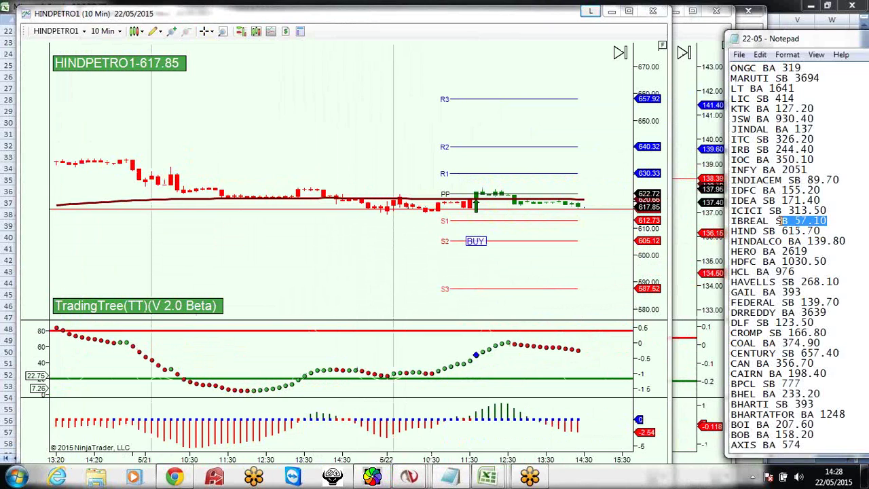
pyautogui.moveTo(848, 209); pyautogui.dragTo(772, 212)
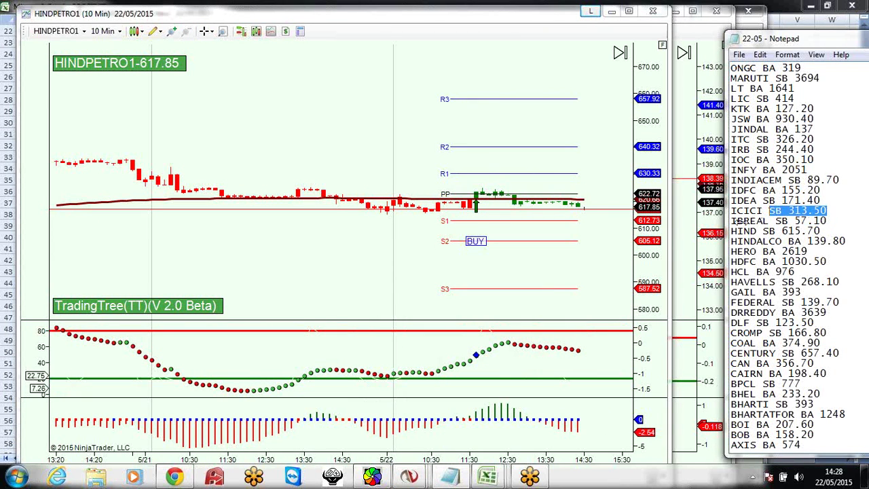
pyautogui.click(409, 475)
pyautogui.click(393, 220)
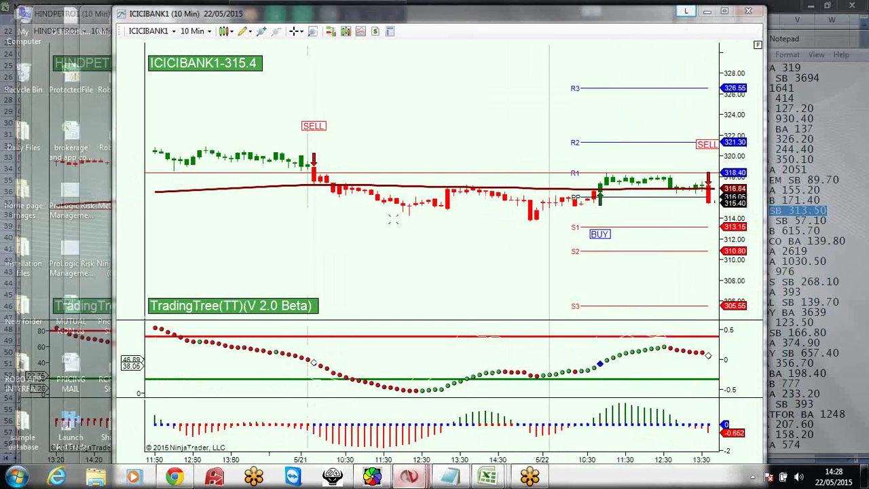
pyautogui.click(847, 241)
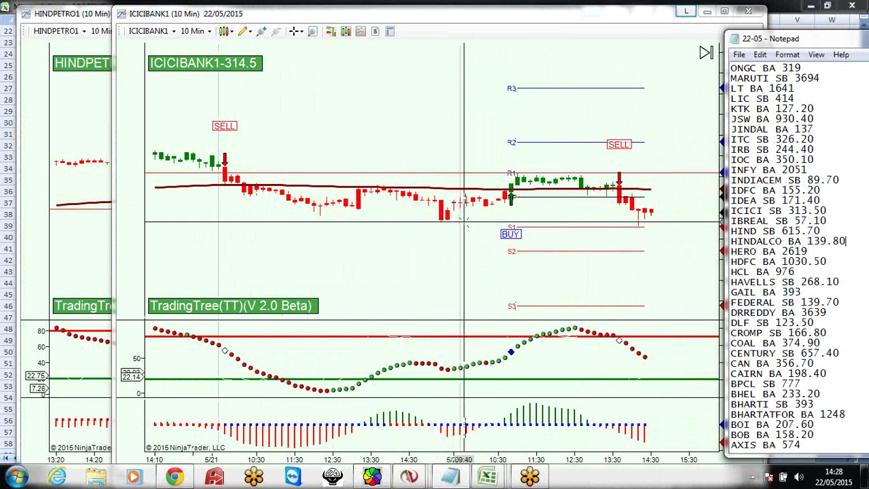
pyautogui.click(580, 14)
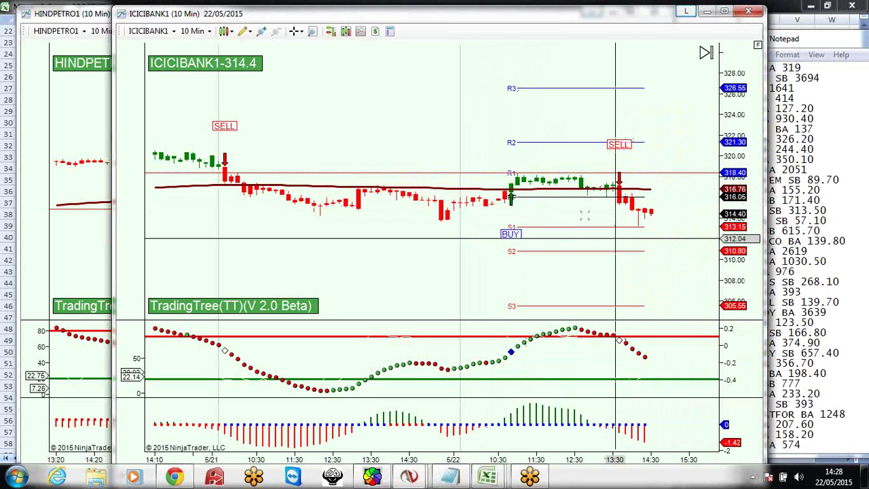
# Close the reviewed charts, including ICICIBANK1, HINDPETRO1 and HEROMOTOCO1, to get back to the PROFIT TT workbook
pyautogui.click(749, 11)
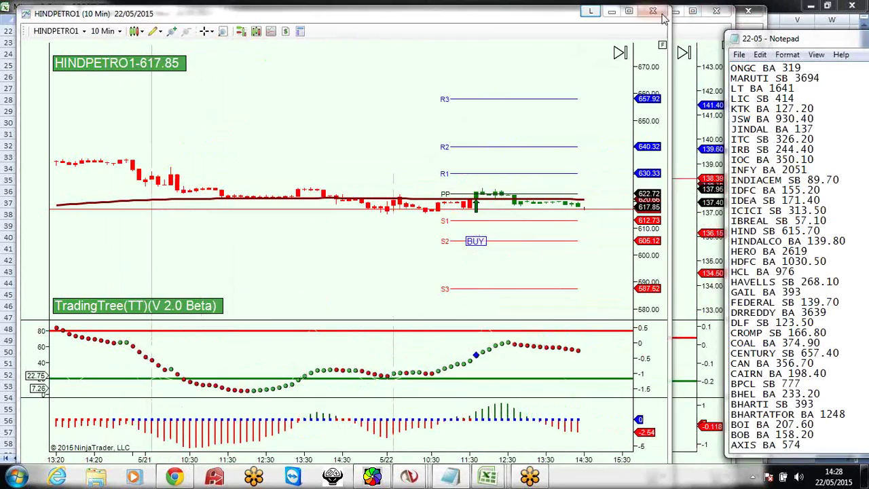
pyautogui.click(655, 12)
pyautogui.click(700, 11)
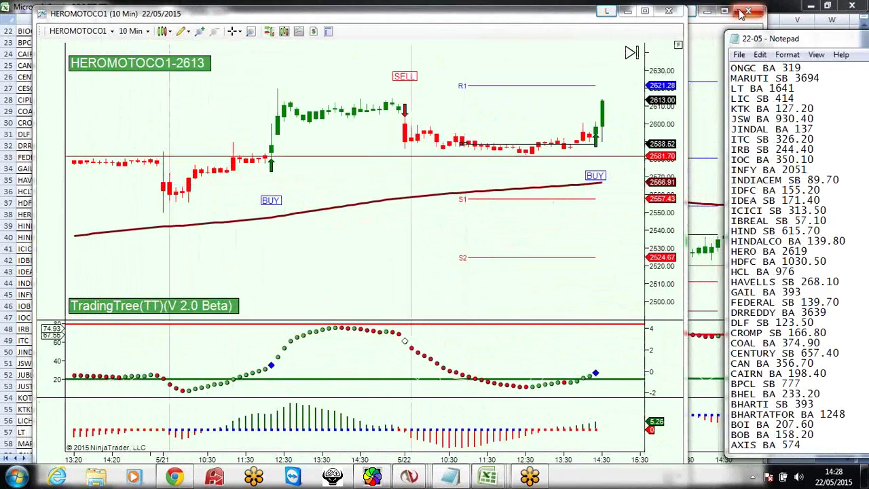
pyautogui.click(740, 12)
pyautogui.click(747, 12)
pyautogui.click(632, 12)
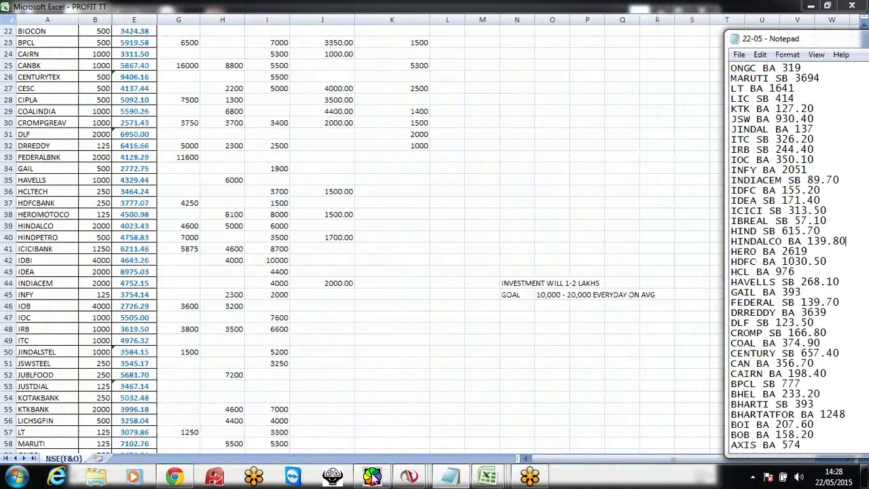
# Bring up the IDBI1 10-minute chart and highlight the IDFC call in the 22-05 note
pyautogui.click(408, 479)
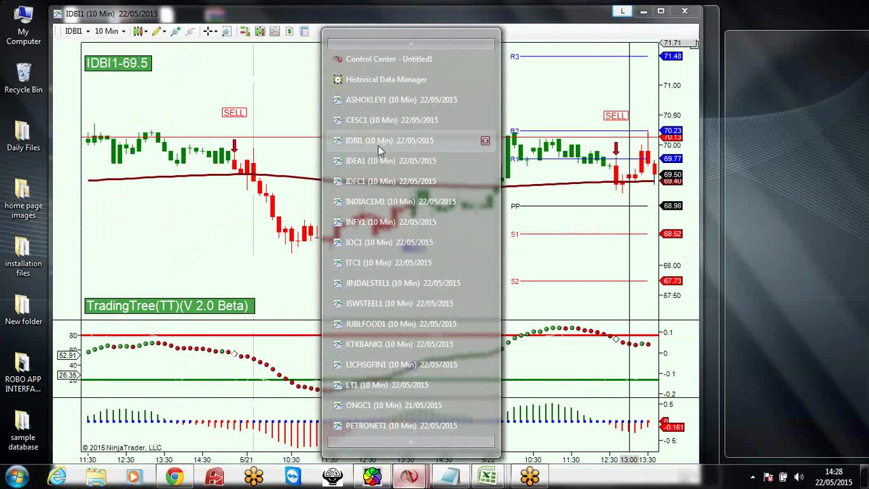
pyautogui.click(380, 148)
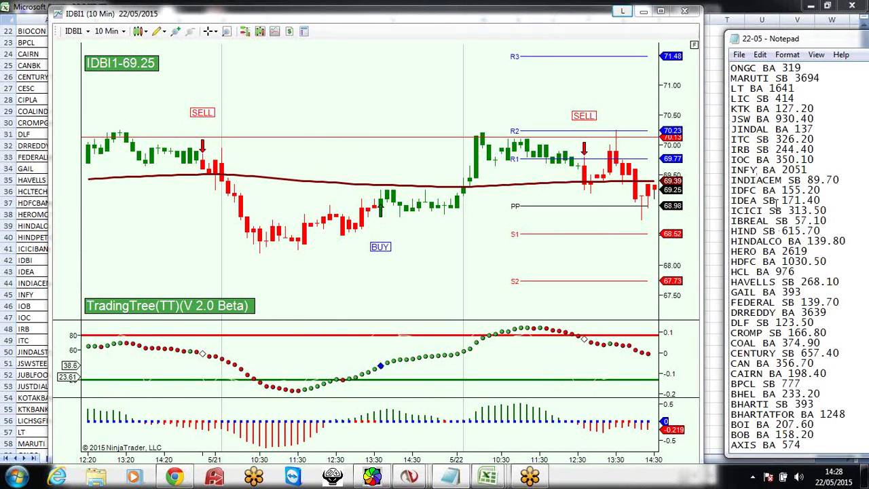
pyautogui.moveTo(823, 192); pyautogui.dragTo(763, 191)
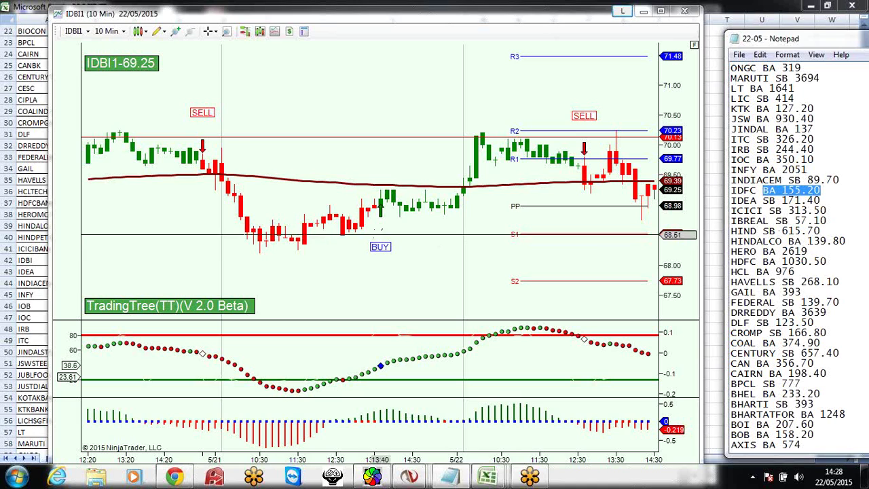
# Measure the 22/05 price rise on the IDBI1 chart with the Ruler, from the opening candles up to the day's high
pyautogui.click(152, 15)
pyautogui.click(156, 31)
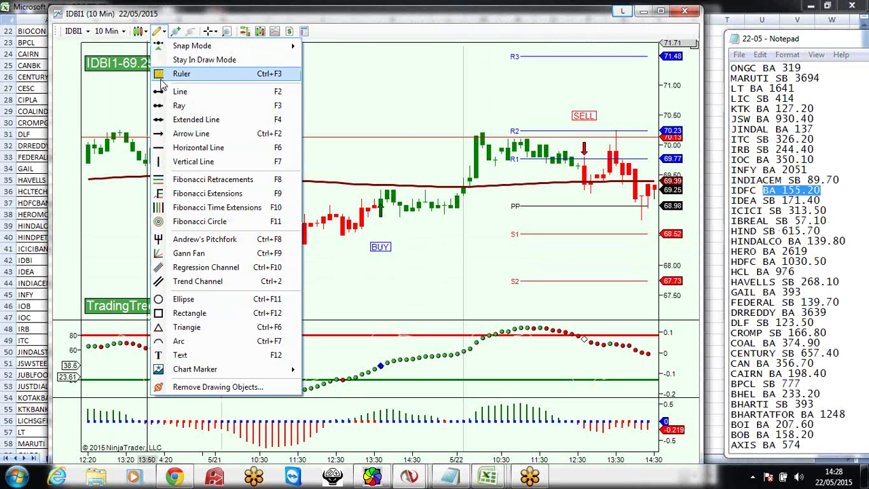
pyautogui.click(174, 103)
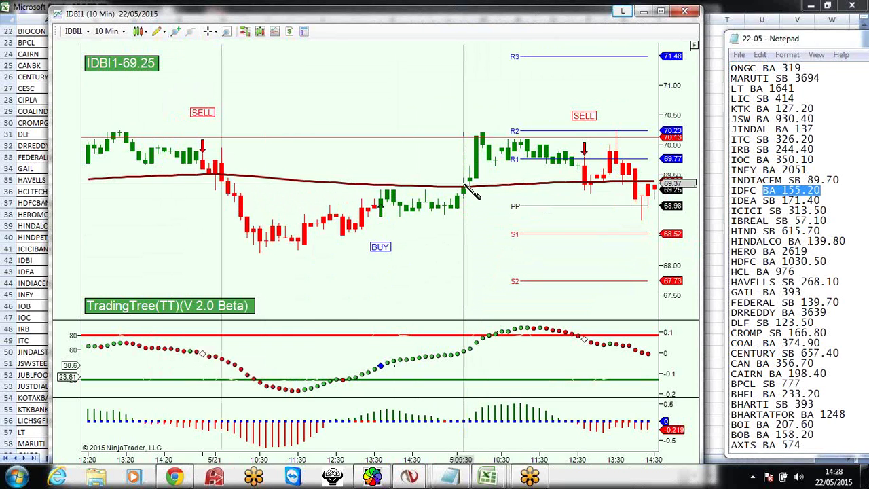
pyautogui.click(466, 186)
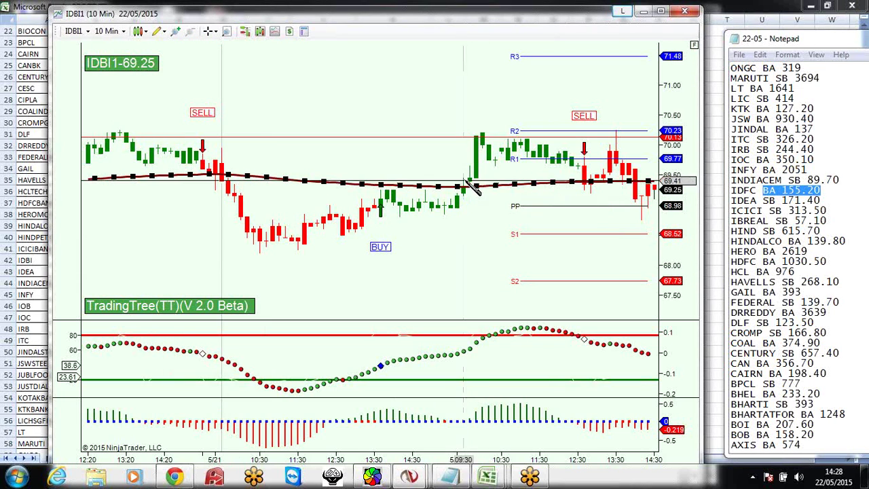
pyautogui.click(534, 133)
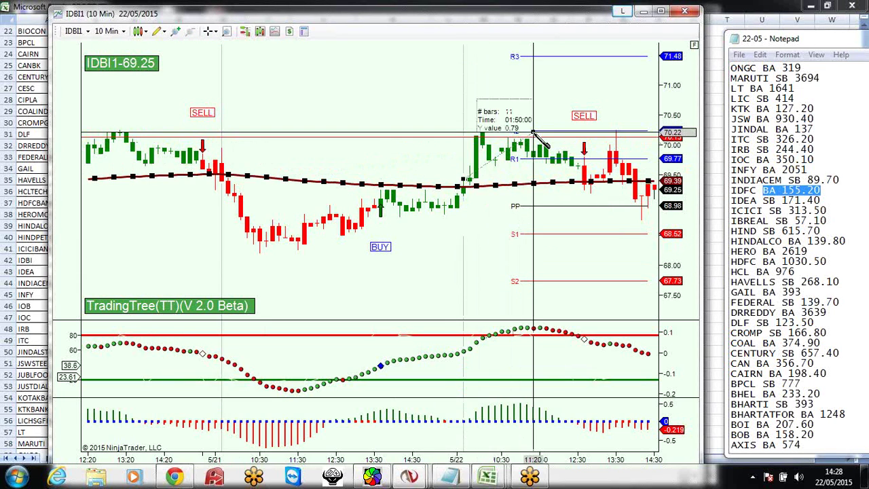
pyautogui.click(392, 138)
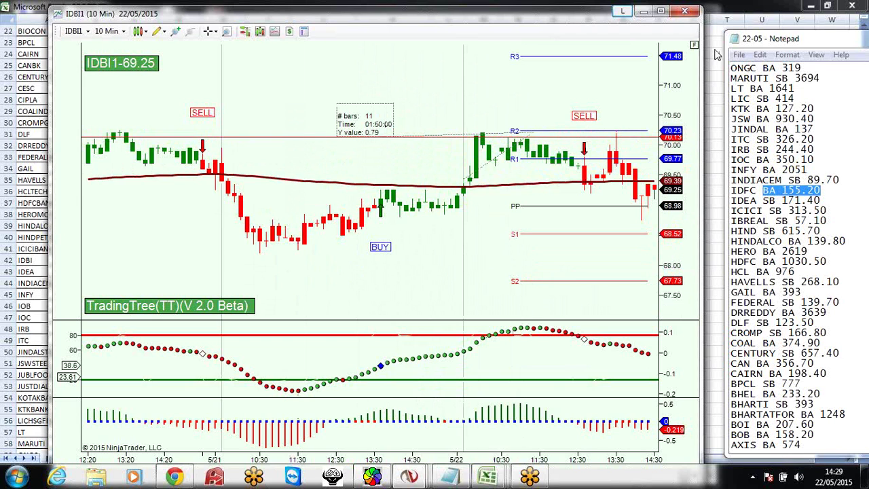
# Close the IDBI1 chart and enter 2800 as the day's IDBI profit in cell K42
pyautogui.click(684, 11)
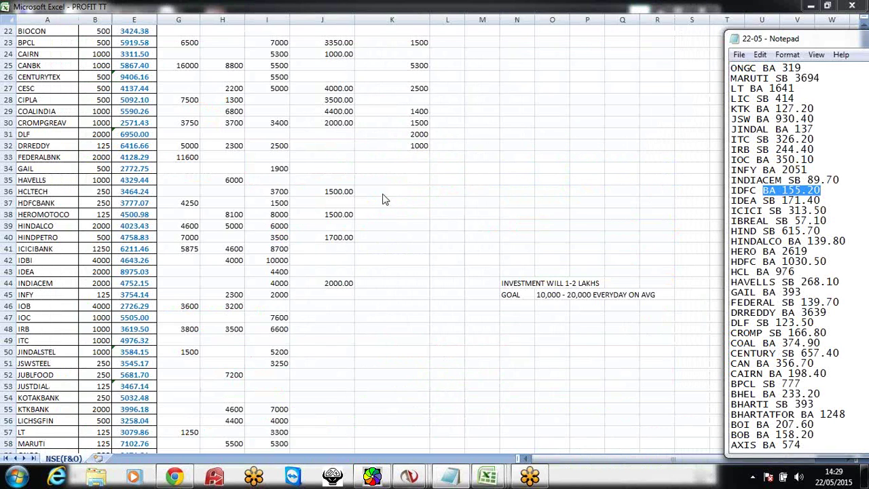
pyautogui.click(413, 263)
pyautogui.click(413, 261)
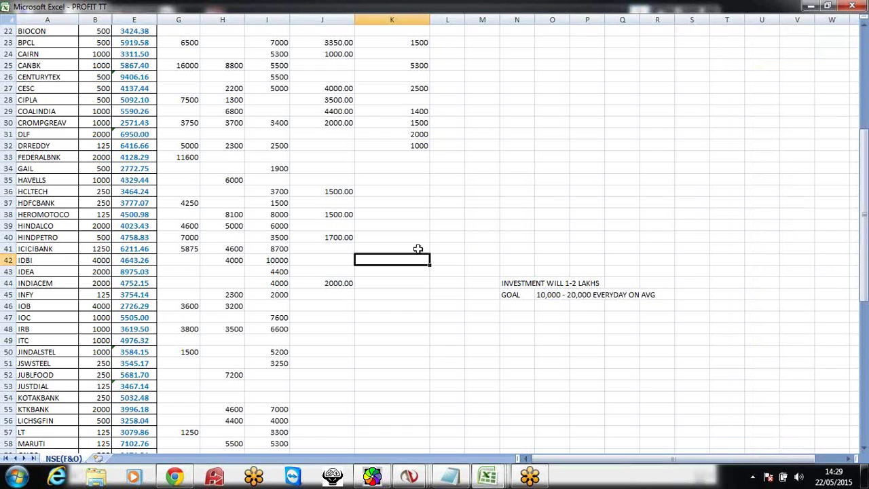
pyautogui.write('2800')
pyautogui.click(406, 299)
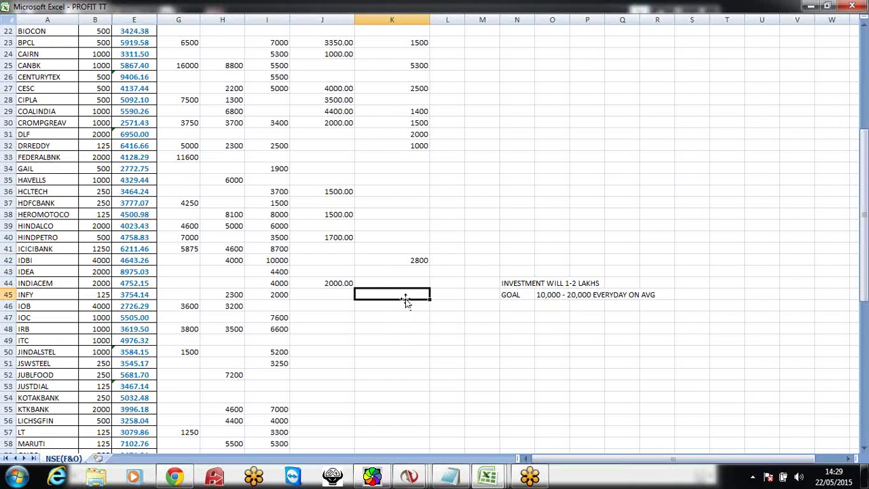
# Highlight the IDFC call in the 22-05 note, check it against the IDFC1 10-minute chart, and close that chart
pyautogui.moveTo(410, 478)
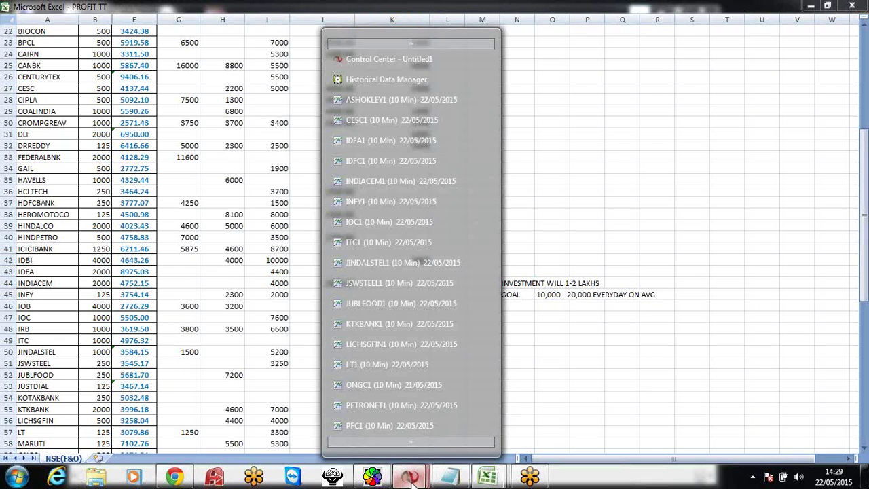
pyautogui.click(449, 477)
pyautogui.moveTo(822, 190); pyautogui.dragTo(750, 190)
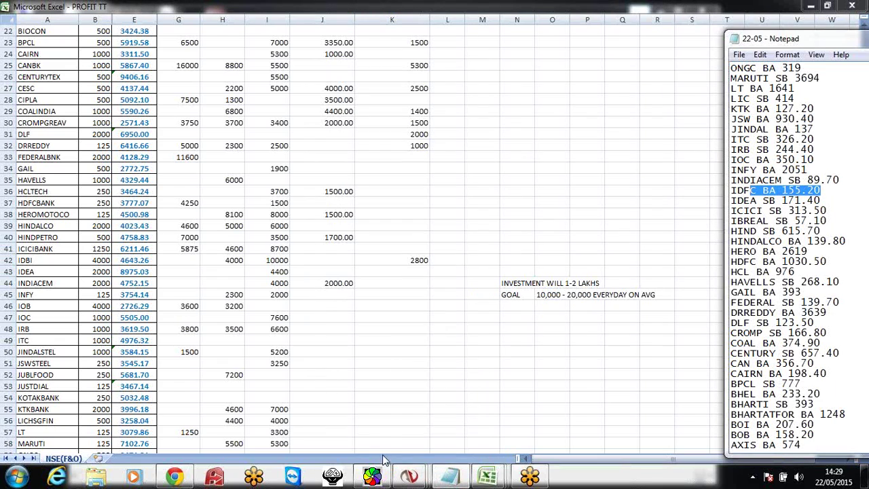
pyautogui.moveTo(411, 477)
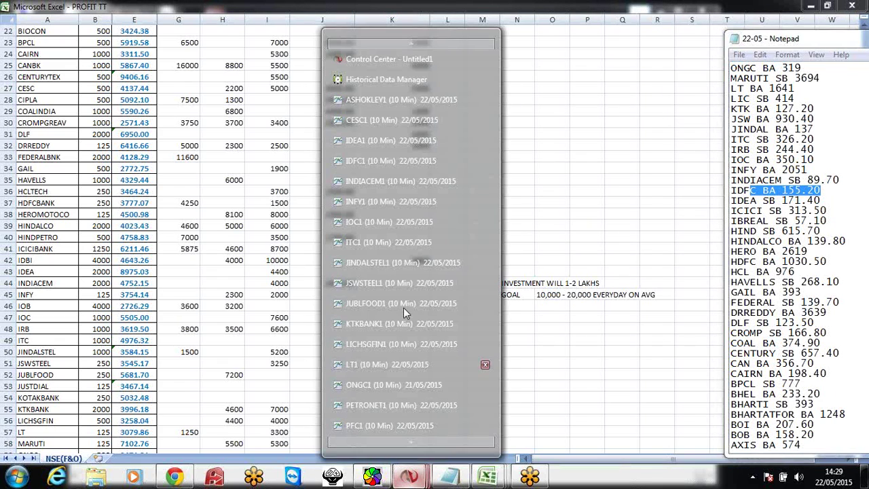
pyautogui.click(409, 160)
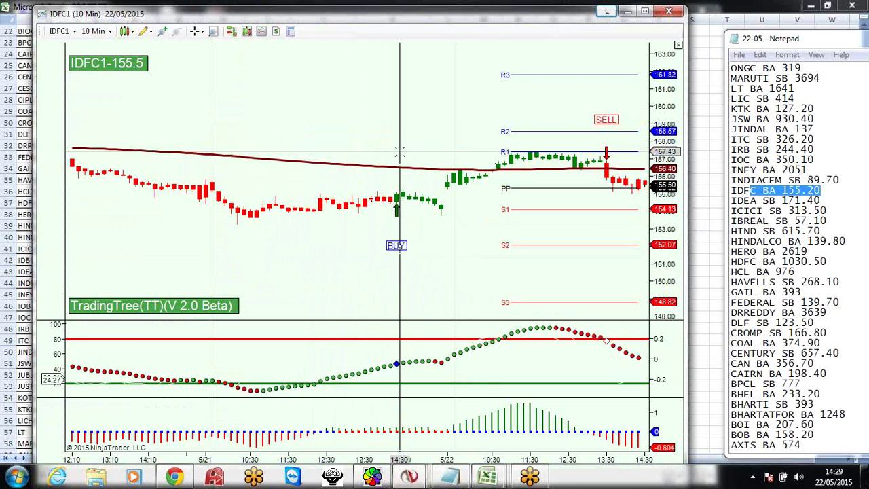
pyautogui.click(664, 12)
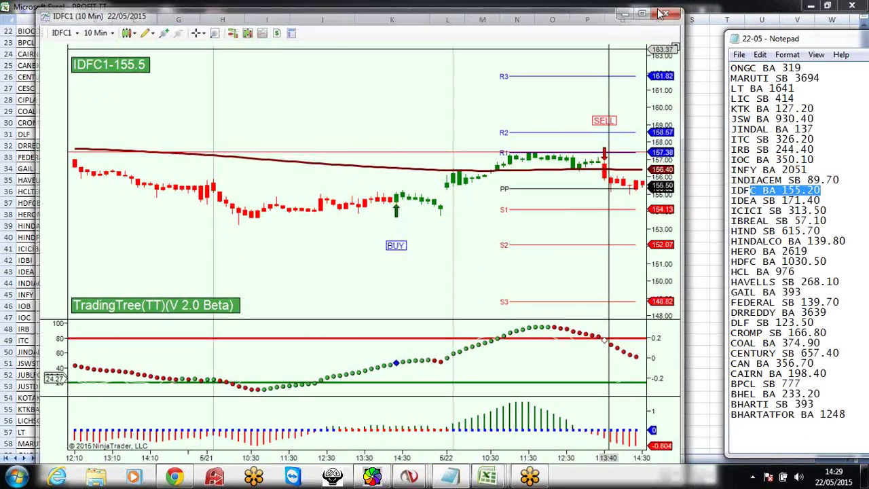
# Find the next stock in the workbook, bring up the IDEA1 10-minute chart and highlight the IDEA call in the 22-05 note
pyautogui.click(49, 271)
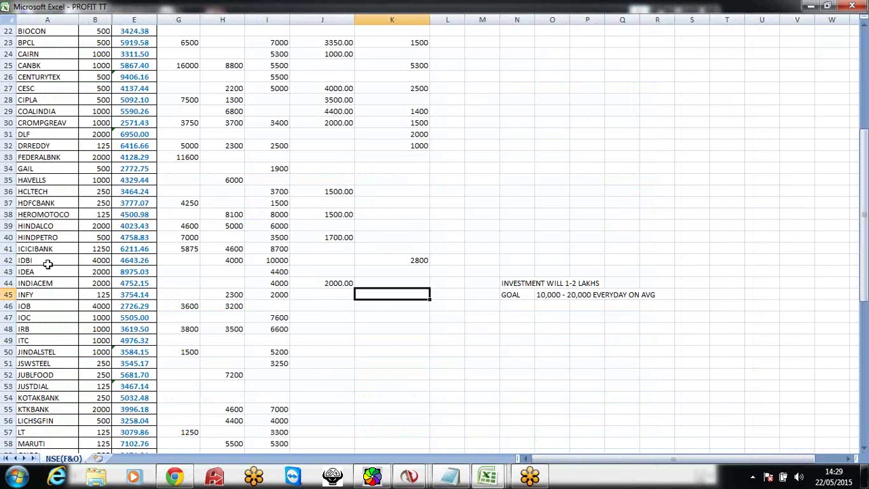
pyautogui.click(47, 262)
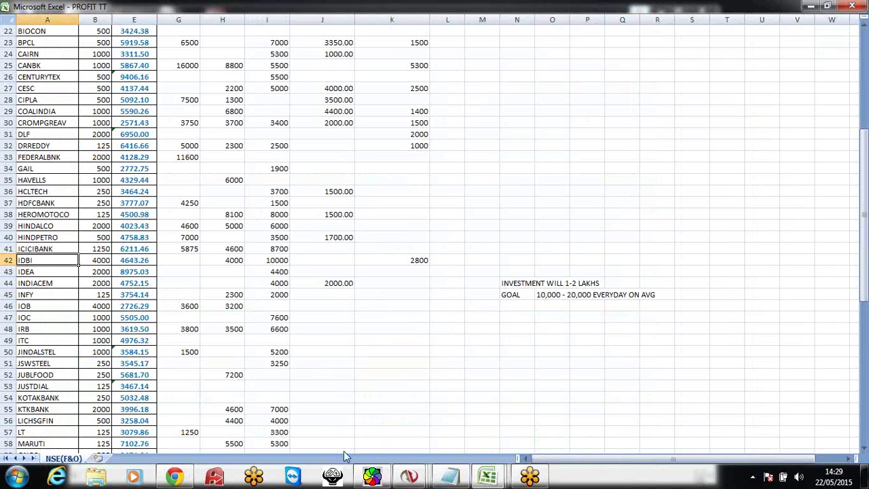
pyautogui.rightClick(409, 476)
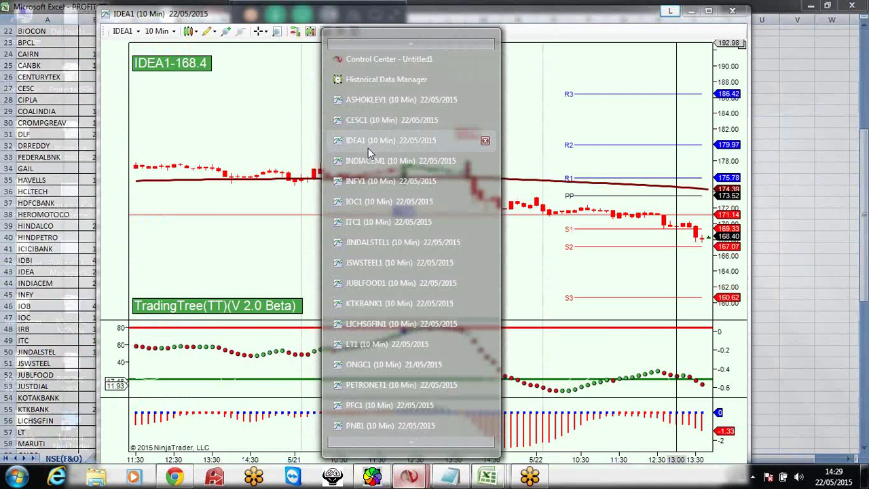
pyautogui.click(368, 148)
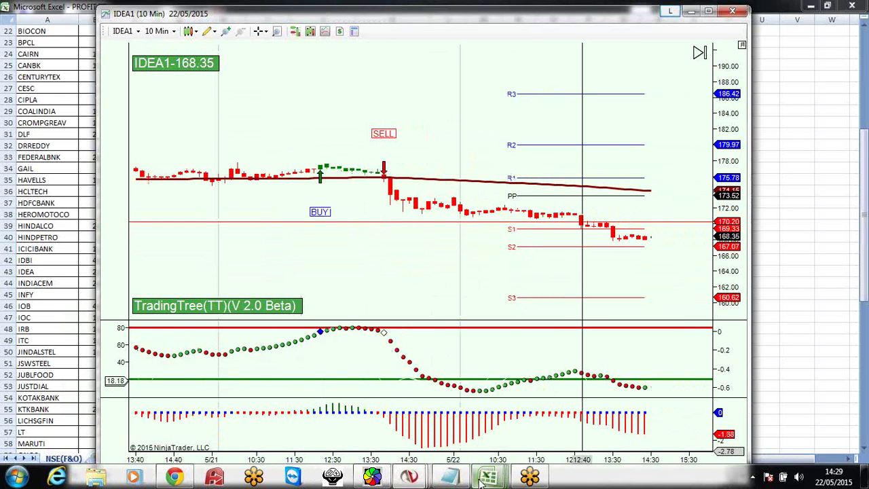
pyautogui.click(450, 478)
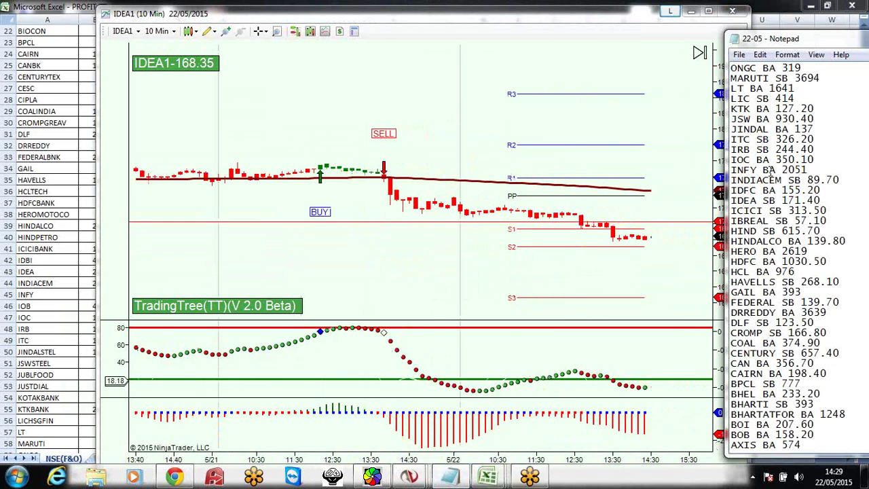
pyautogui.moveTo(826, 201); pyautogui.dragTo(760, 209)
pyautogui.moveTo(842, 200); pyautogui.dragTo(702, 201)
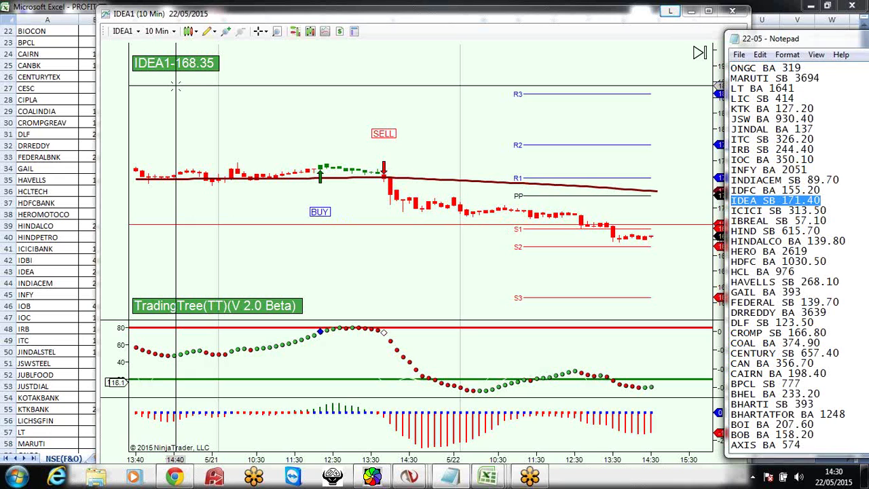
# Enter 6000 as the day's IDEA profit in cell K43 and minimize the workbook
pyautogui.click(77, 260)
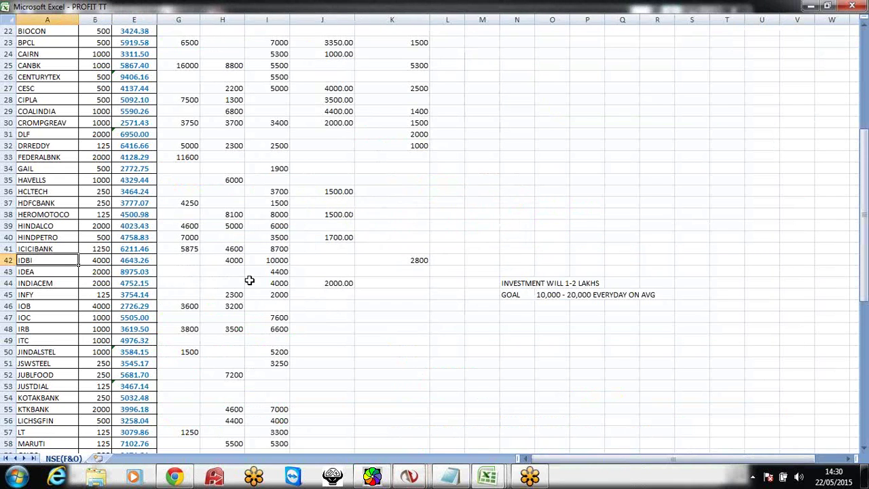
pyautogui.click(403, 272)
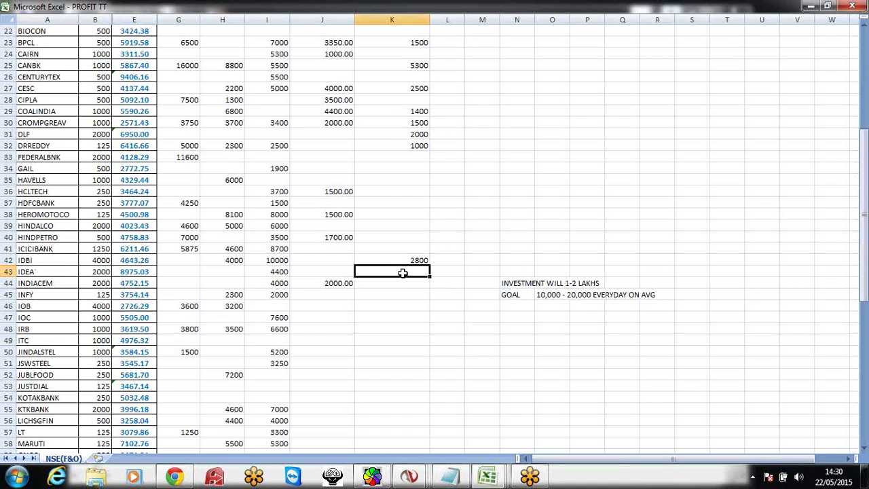
pyautogui.write('600')
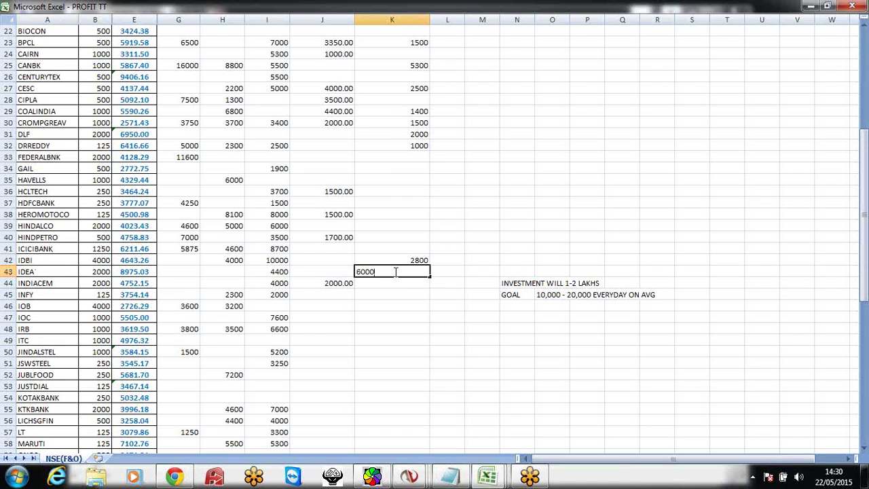
pyautogui.write('0')
pyautogui.click(424, 300)
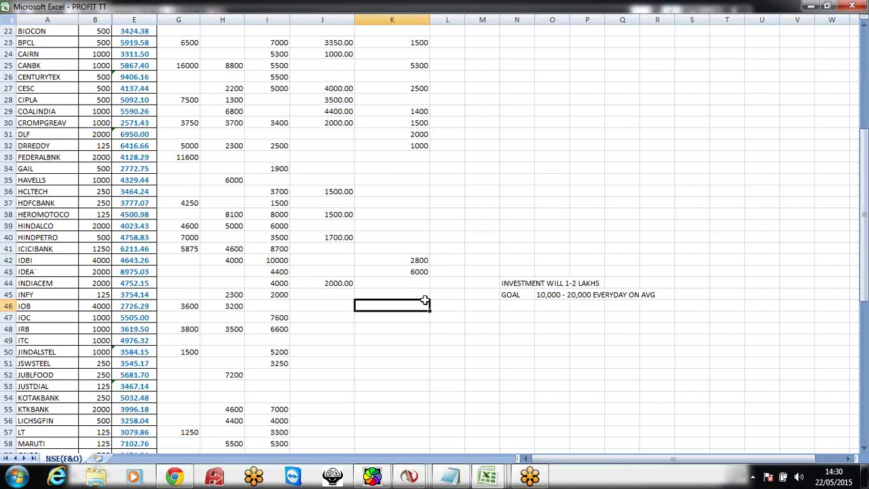
pyautogui.click(812, 6)
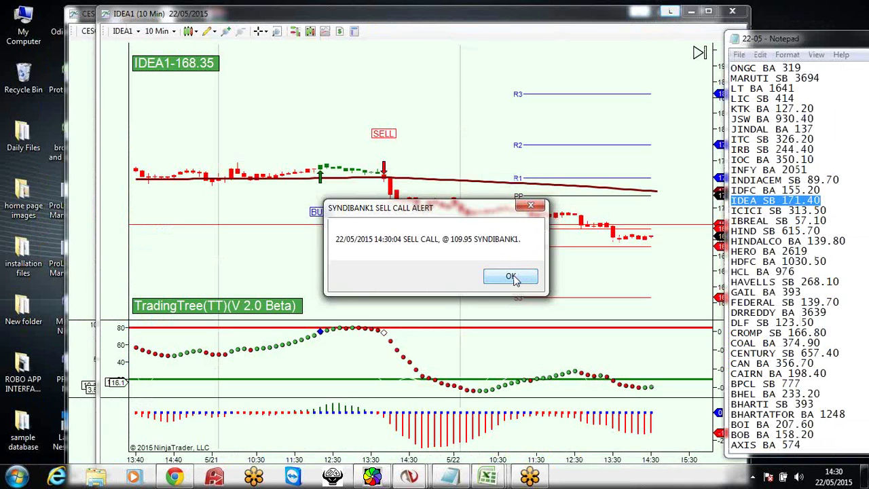
# Dismiss the SYNDIBANK1 sell call alert and close the IDEA1 and CESC1 charts
pyautogui.click(510, 277)
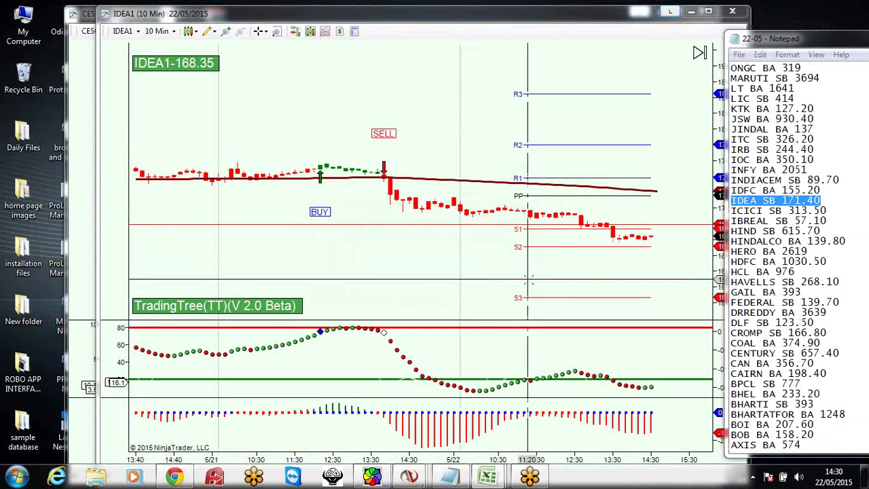
pyautogui.click(733, 11)
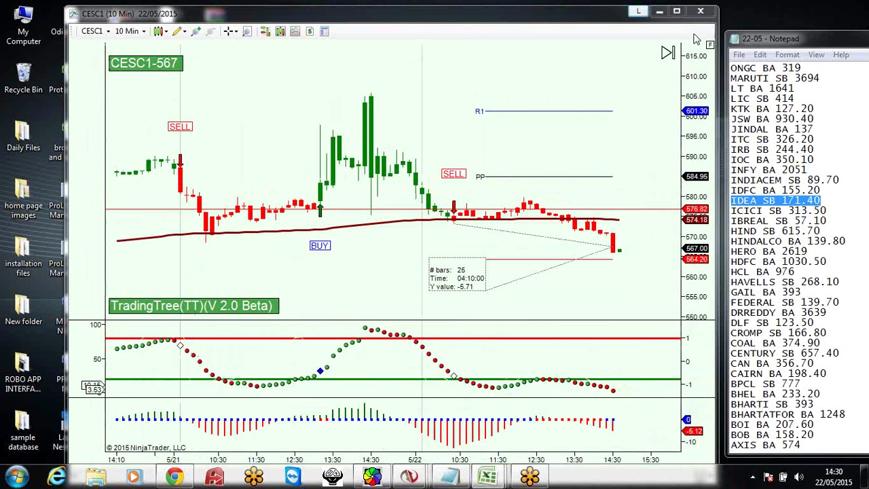
pyautogui.click(701, 11)
# Bring up the INDIACEM1 10-minute chart, dismiss the TATACOMM1 alert and highlight the INDIACEM call in the 22-05 note
pyautogui.click(415, 481)
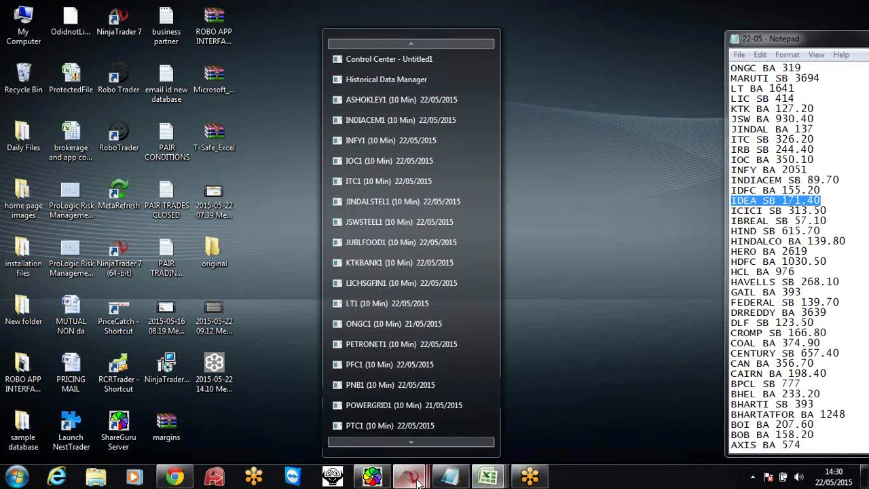
pyautogui.click(391, 121)
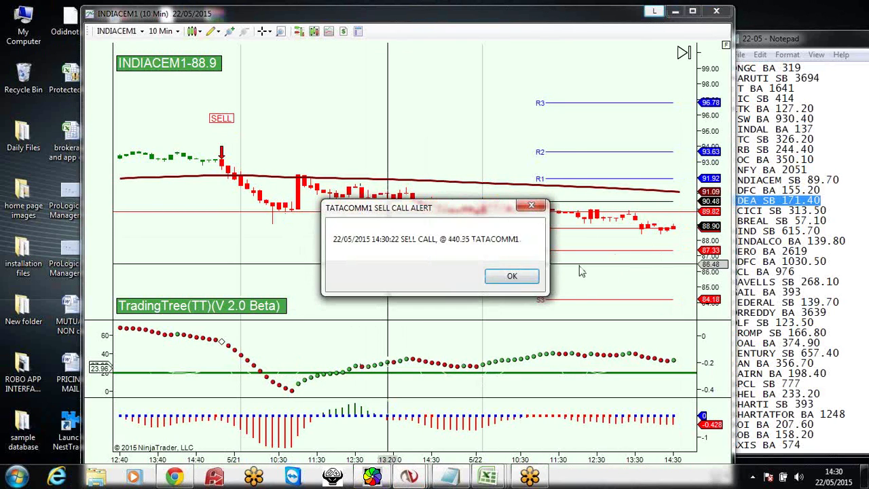
pyautogui.click(514, 277)
pyautogui.click(804, 218)
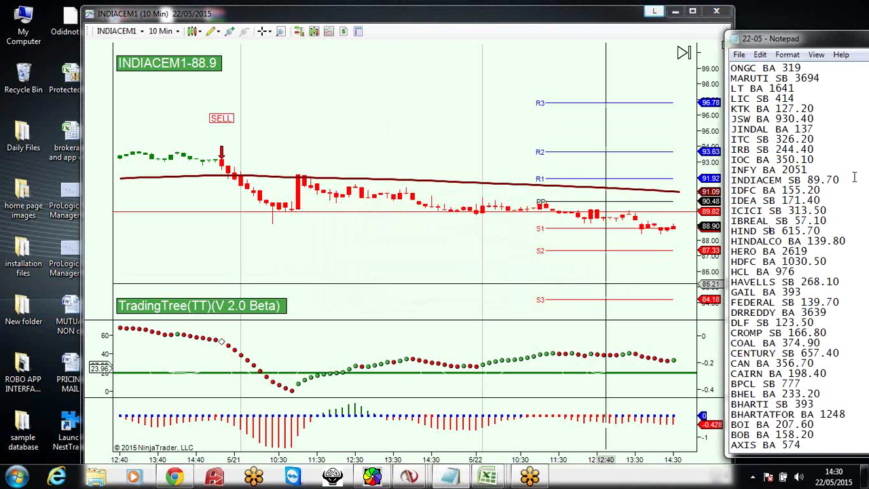
pyautogui.moveTo(854, 180); pyautogui.dragTo(731, 181)
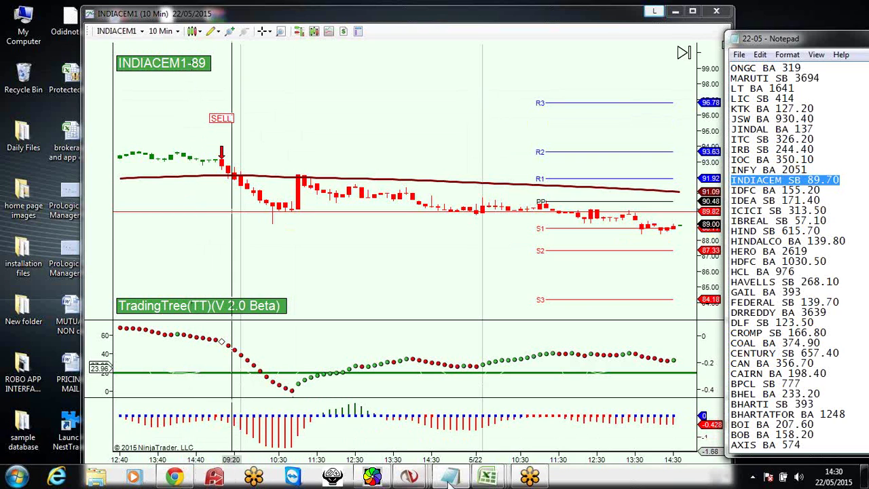
# Switch to the PROFIT TT workbook and enter 1400 as the day's INDIACEM profit in cell K44
pyautogui.click(373, 428)
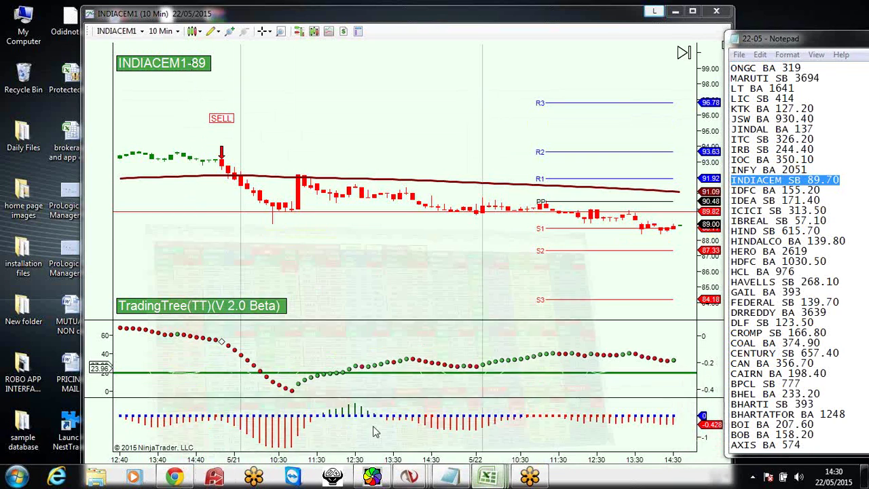
pyautogui.click(809, 5)
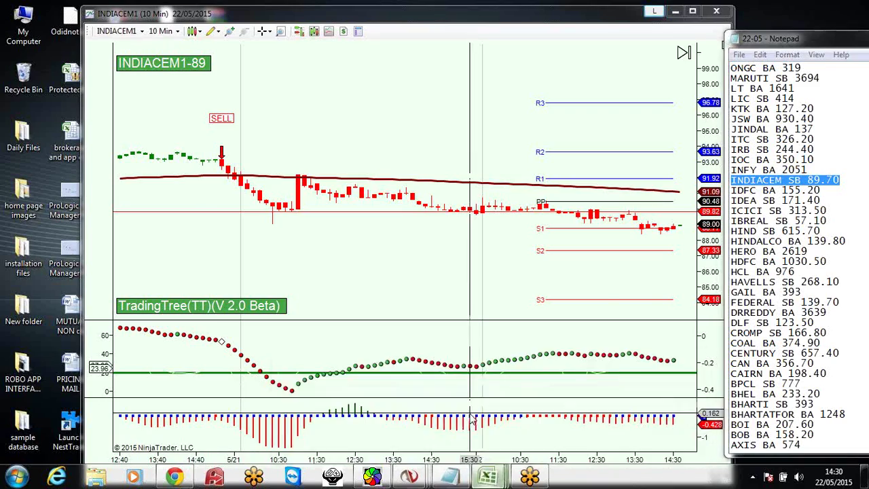
pyautogui.hotkey('alt', 'Tab')
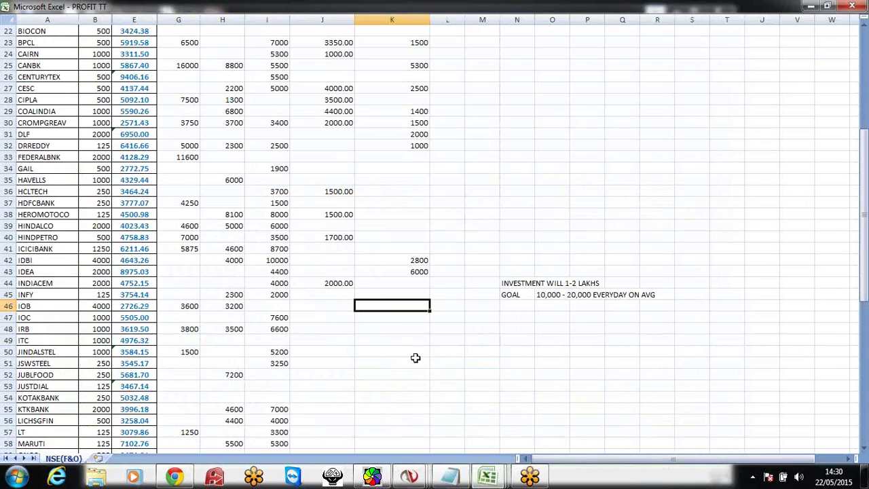
pyautogui.click(392, 282)
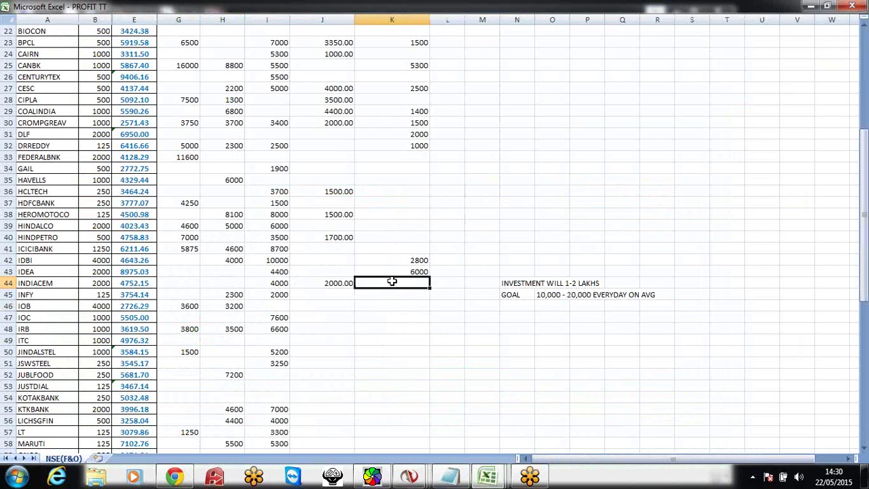
pyautogui.write('1400')
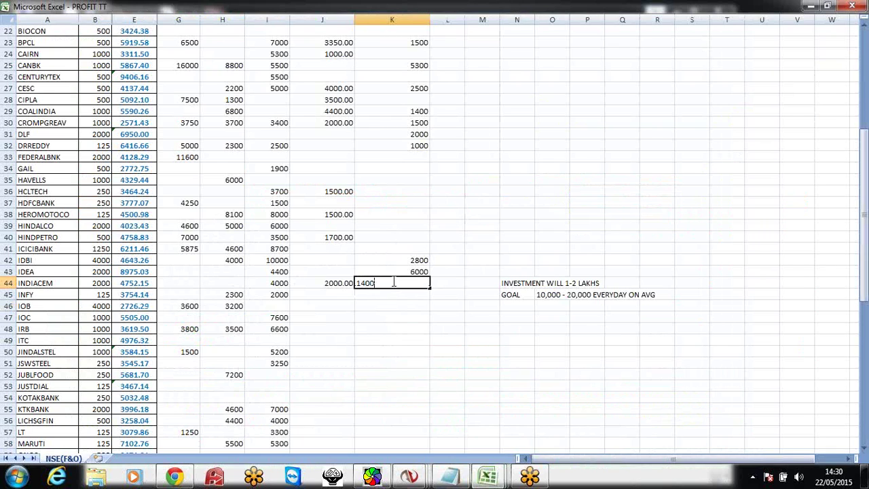
pyautogui.press('Return')
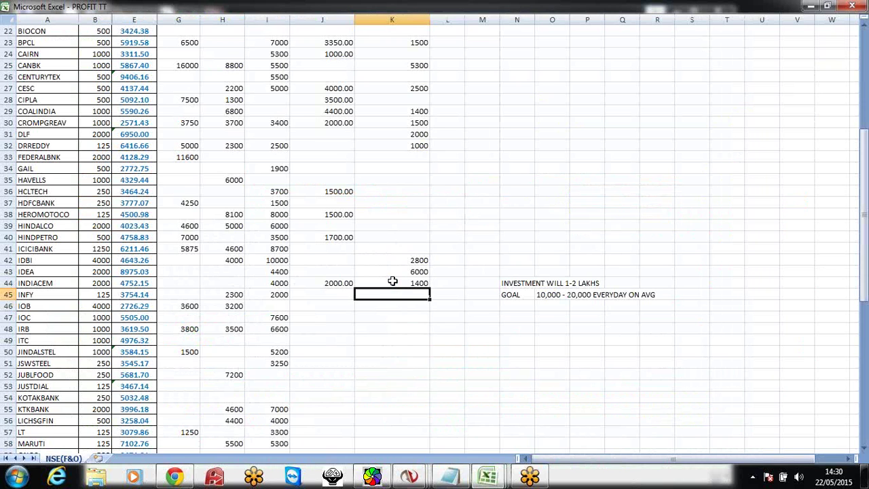
# Find the next stocks in the workbook and check the INFY1 10-minute chart for the day's signals
pyautogui.scroll(-6, 394, 294)
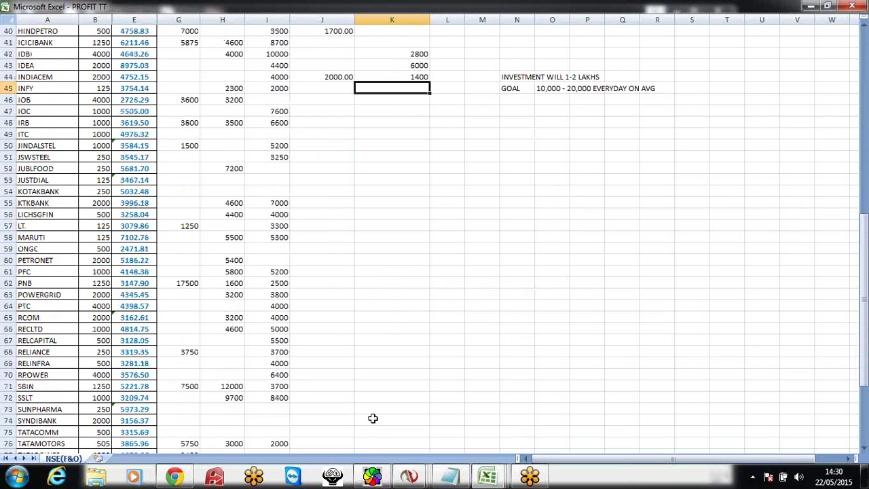
pyautogui.moveTo(412, 473)
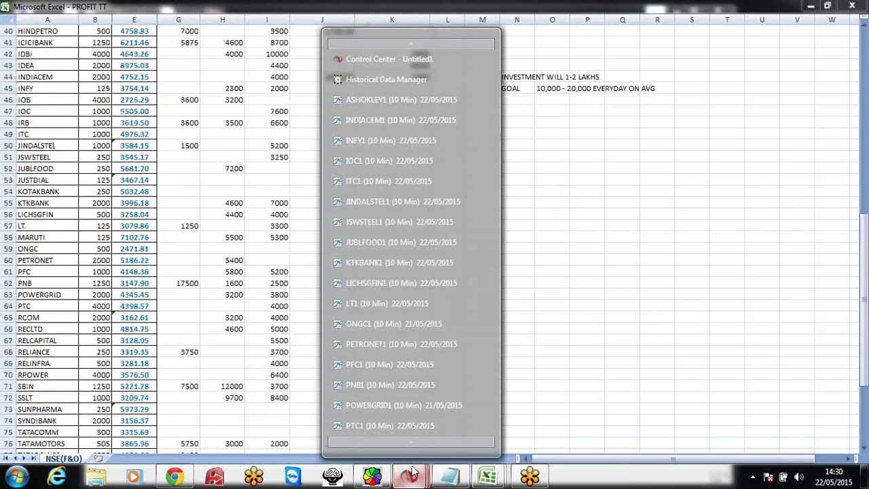
pyautogui.click(407, 137)
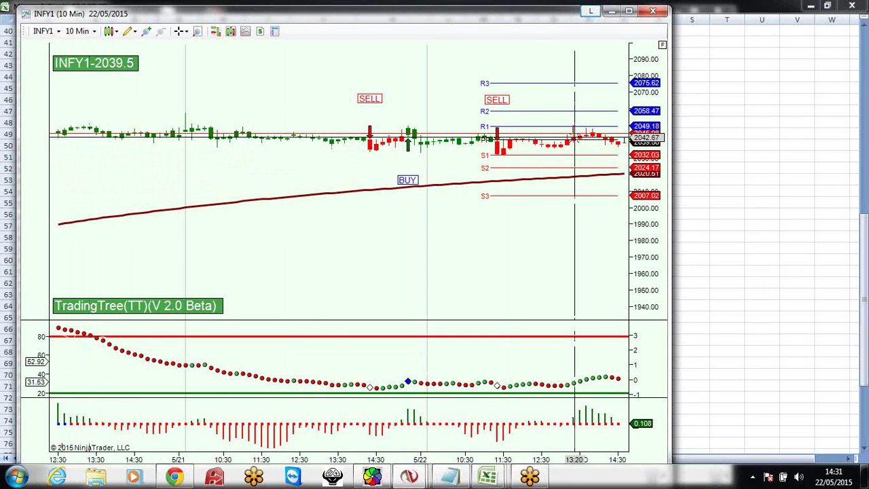
# Check the IOC1 10-minute chart against the IOC call price highlighted in the 22-05 note, and close the IOC1 and INFY1 charts
pyautogui.click(409, 478)
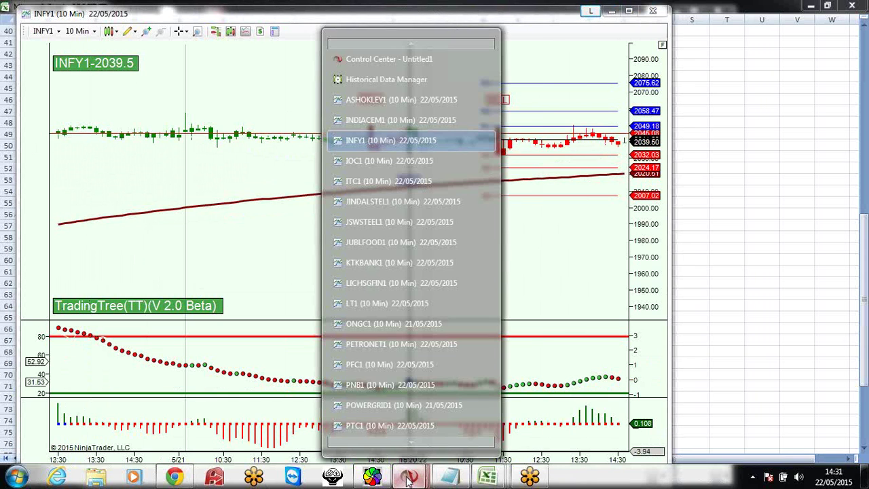
pyautogui.click(405, 161)
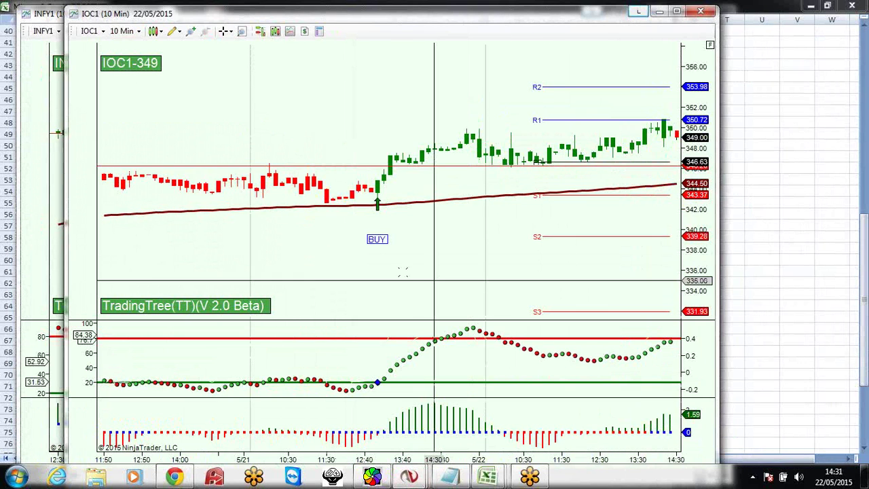
pyautogui.scroll(-2, 544, 245)
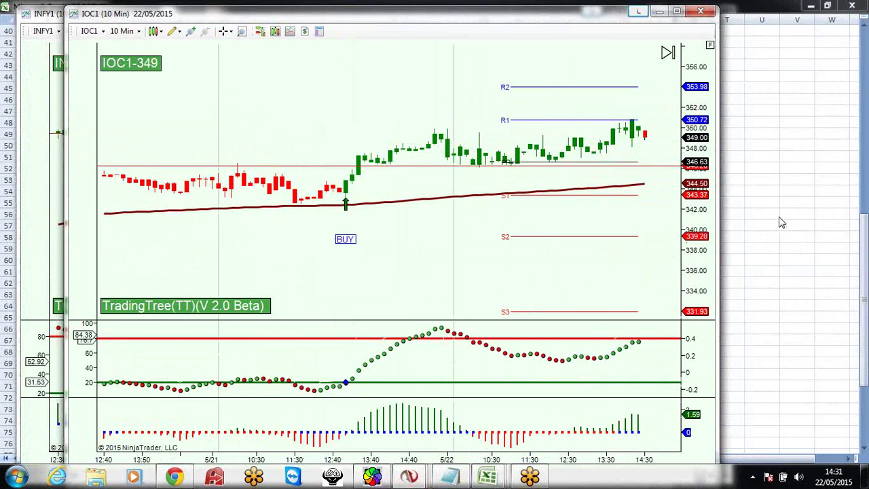
pyautogui.click(455, 479)
pyautogui.moveTo(819, 165); pyautogui.dragTo(782, 159)
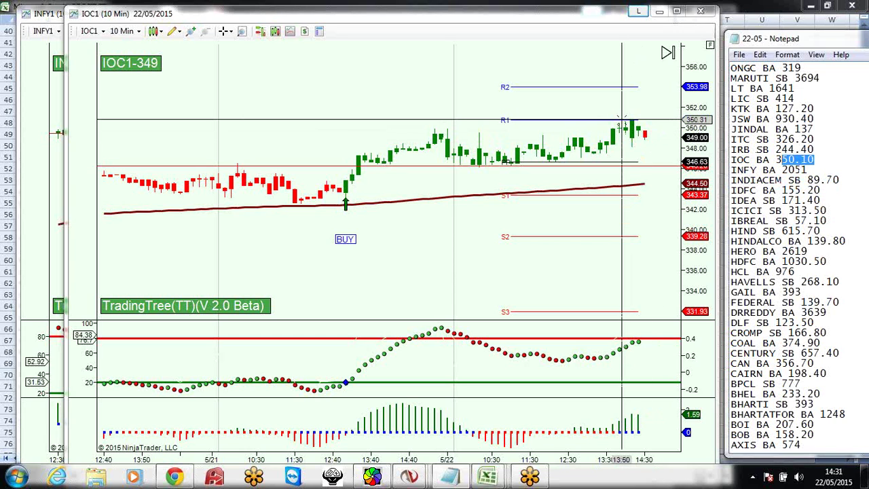
pyautogui.click(659, 12)
pyautogui.click(659, 11)
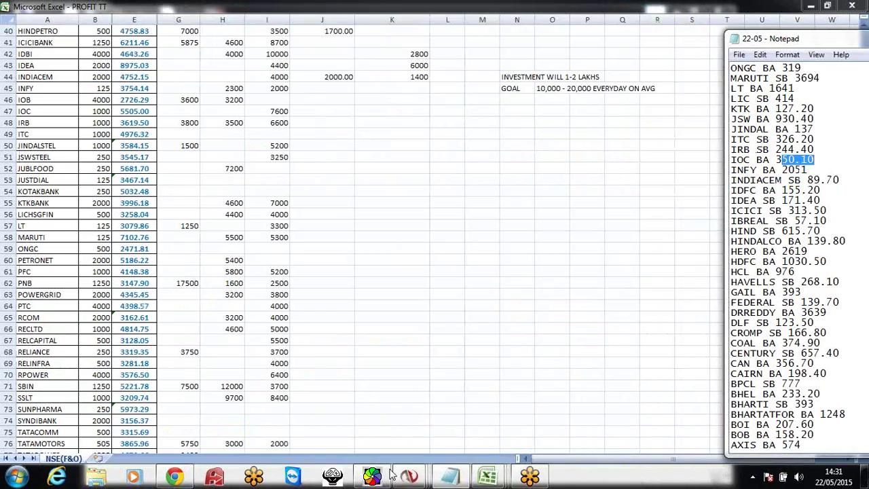
# Bring up the ITC1 10-minute chart and measure with the Ruler from the 22 May buy signal to the high near 11:30
pyautogui.rightClick(409, 475)
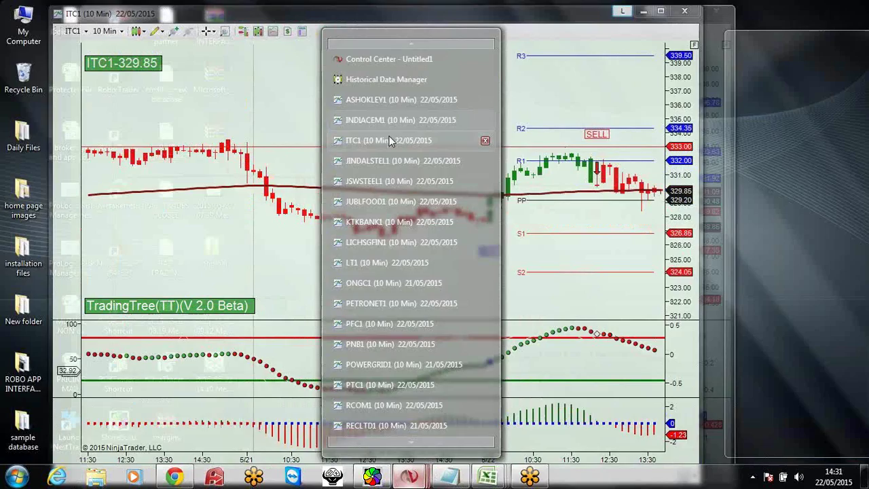
pyautogui.click(389, 138)
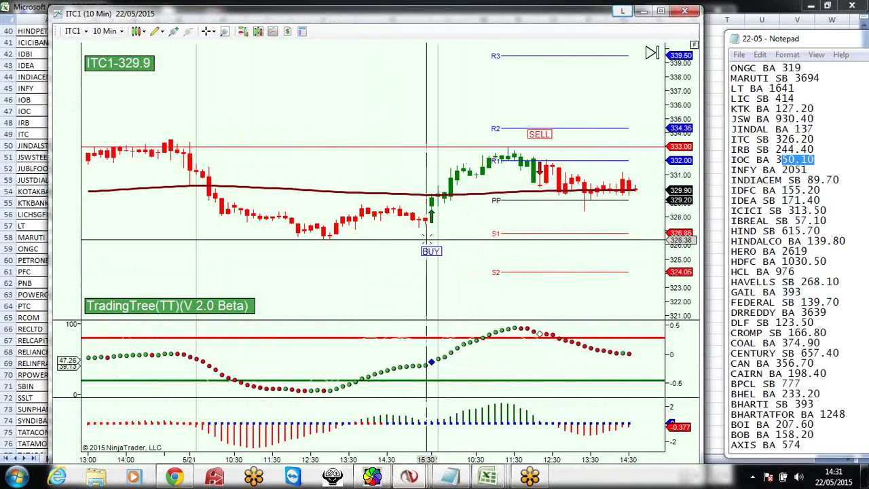
pyautogui.click(155, 34)
pyautogui.click(184, 75)
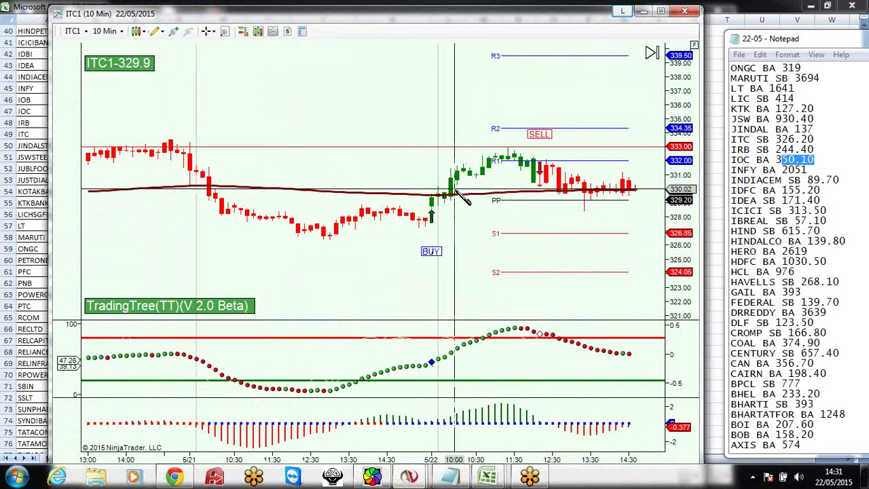
pyautogui.click(440, 198)
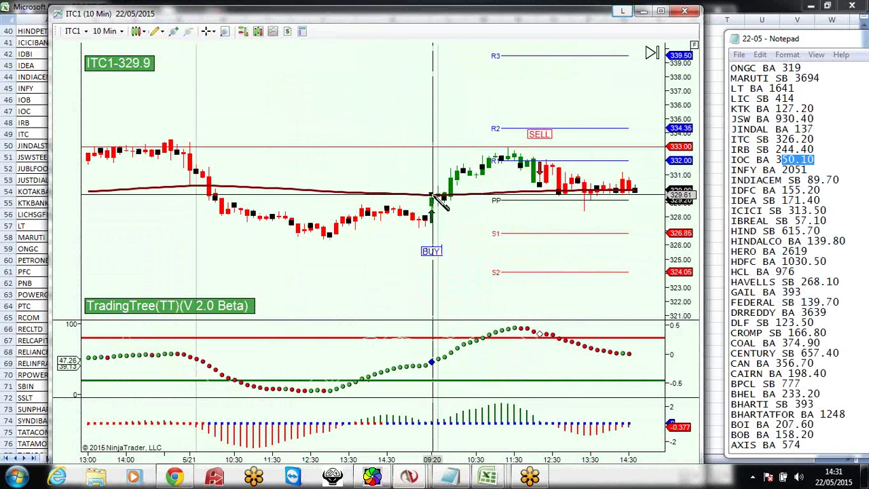
pyautogui.click(514, 156)
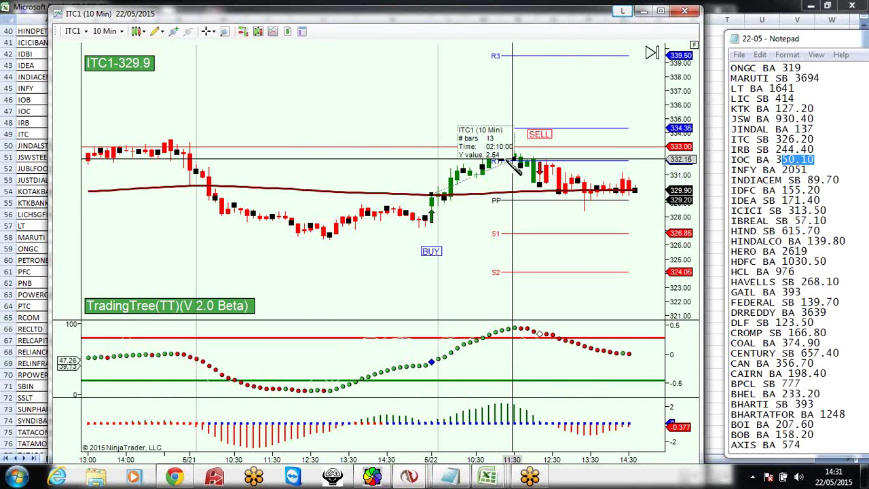
pyautogui.click(377, 155)
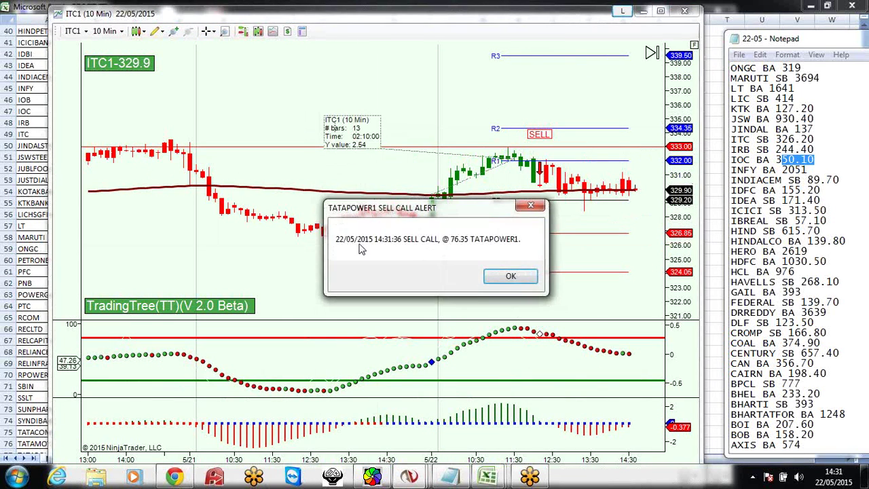
# Dismiss the TATAPOWER1 sell alert together with the ITC1 chart, and record 2500 for ITC in cell K49 of the profit sheet
pyautogui.click(511, 279)
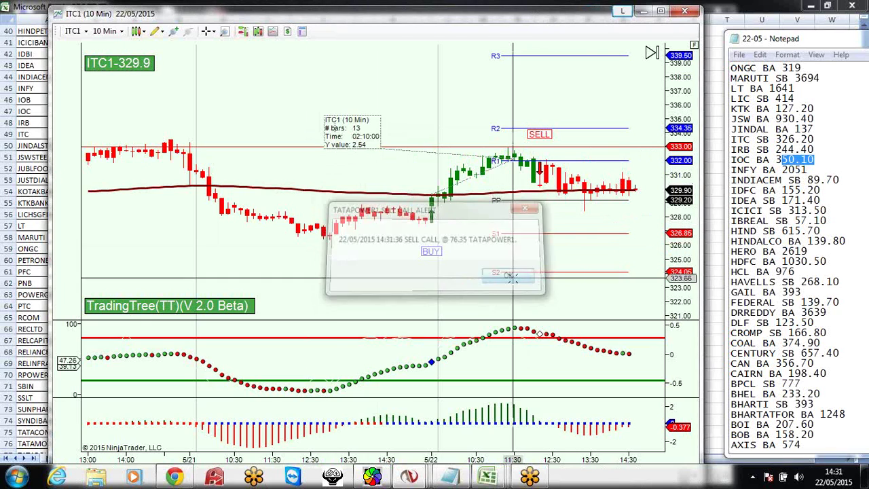
pyautogui.click(685, 11)
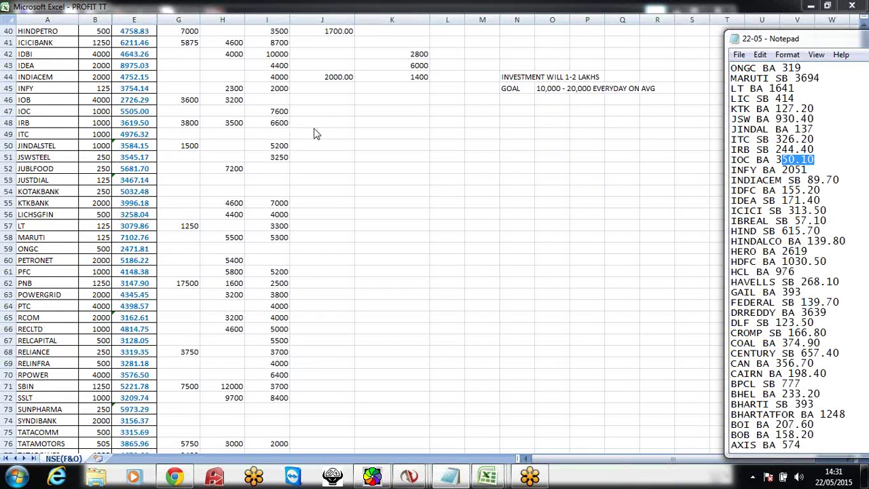
pyautogui.click(403, 135)
pyautogui.click(404, 134)
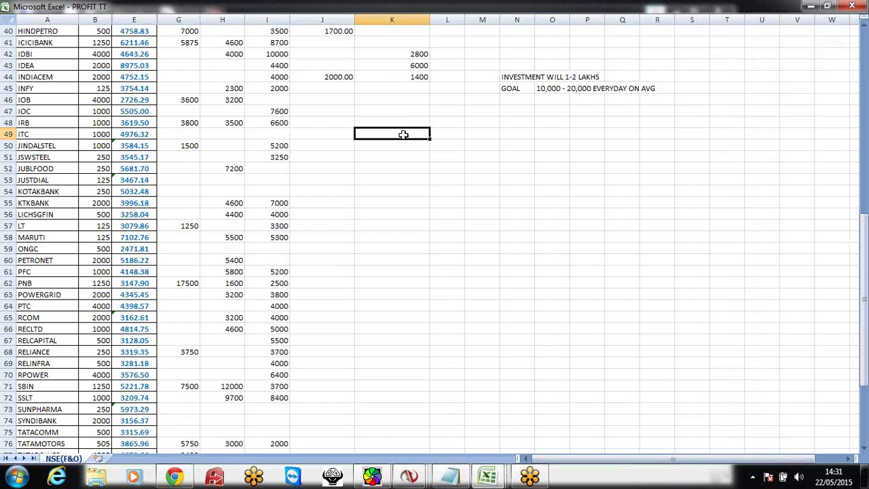
pyautogui.write('2500')
pyautogui.press('Return')
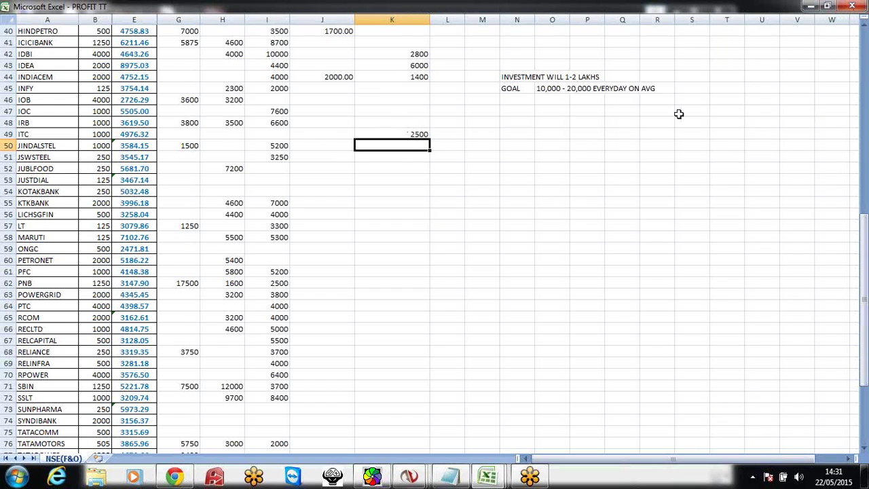
# Compare the JINDALSTEL1 chart with the JINDAL BA 137 entry in the 22-05 notes, and close the chart
pyautogui.click(415, 479)
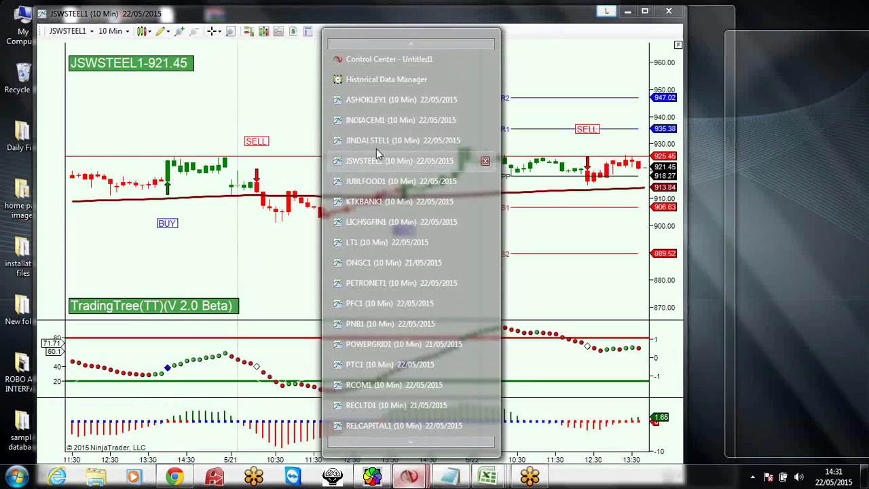
pyautogui.click(377, 141)
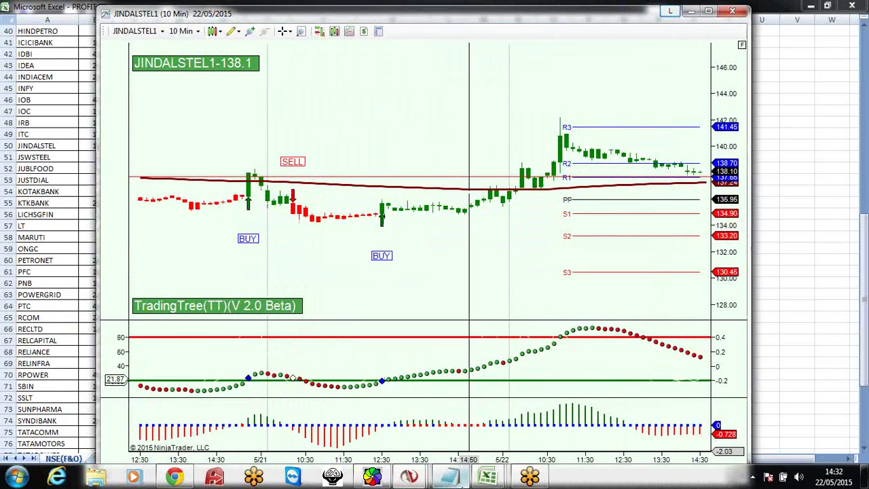
pyautogui.click(450, 478)
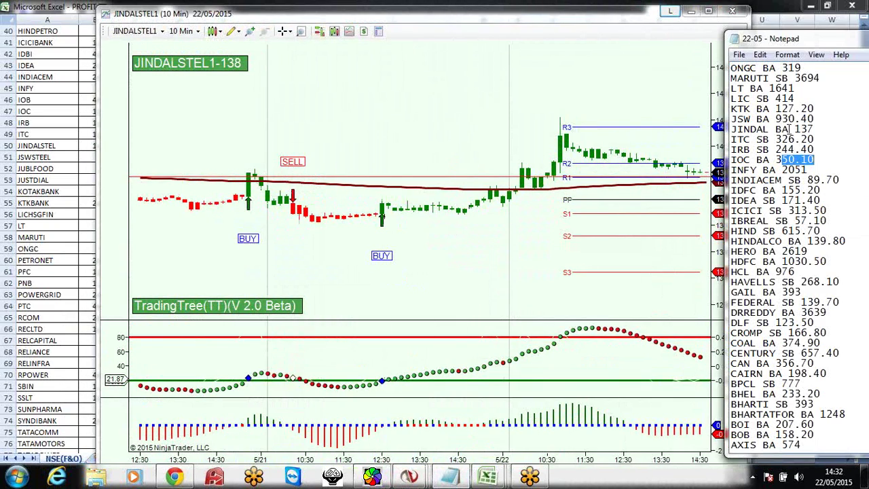
pyautogui.moveTo(827, 127); pyautogui.dragTo(770, 129)
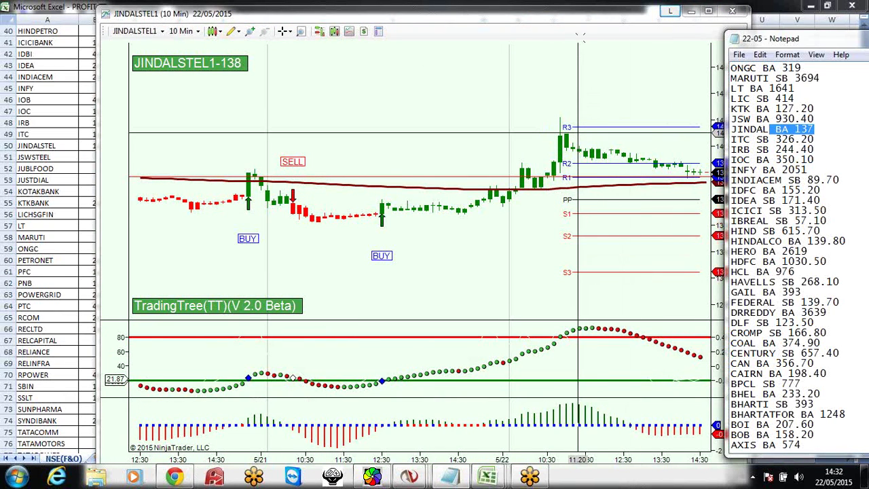
pyautogui.moveTo(590, 23); pyautogui.dragTo(521, 23)
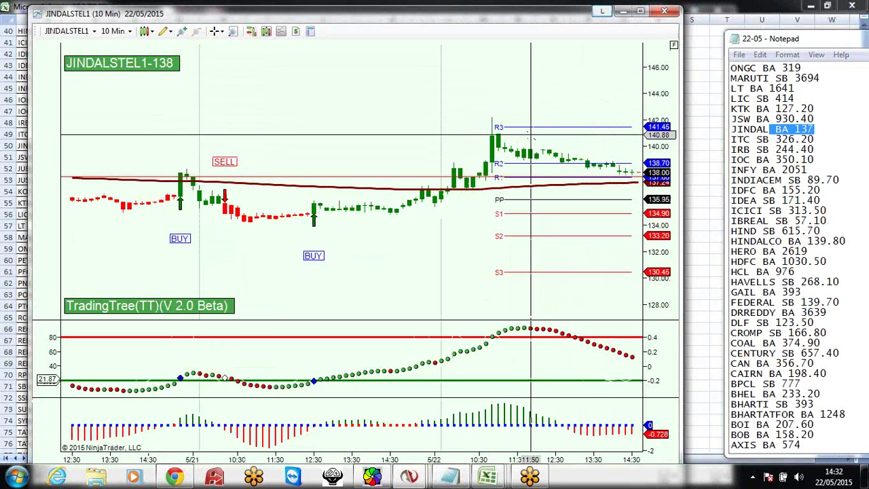
pyautogui.click(664, 11)
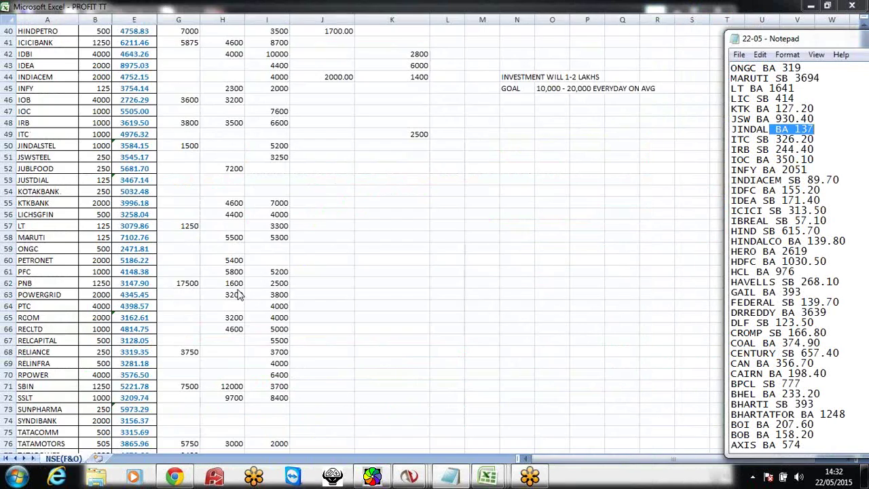
# Record 3000 for JINDALSTEL in cell K50 of the profit sheet
pyautogui.click(421, 146)
pyautogui.write('3')
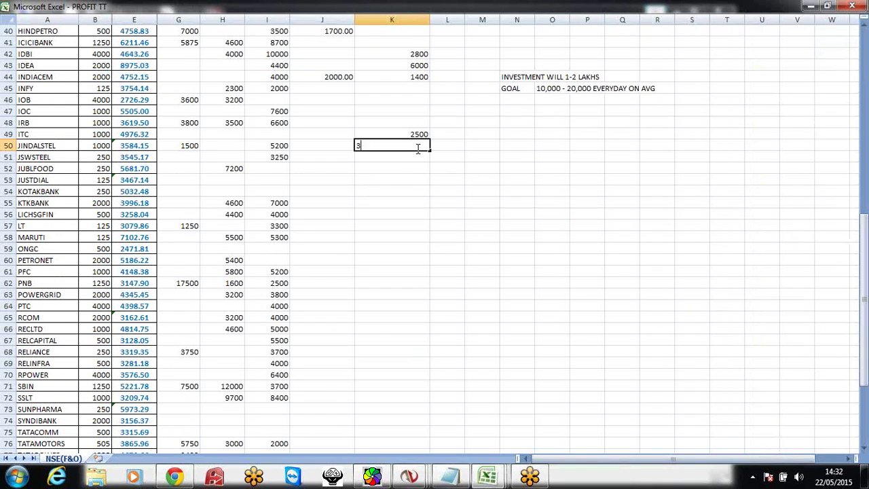
pyautogui.write('000')
pyautogui.press('Return')
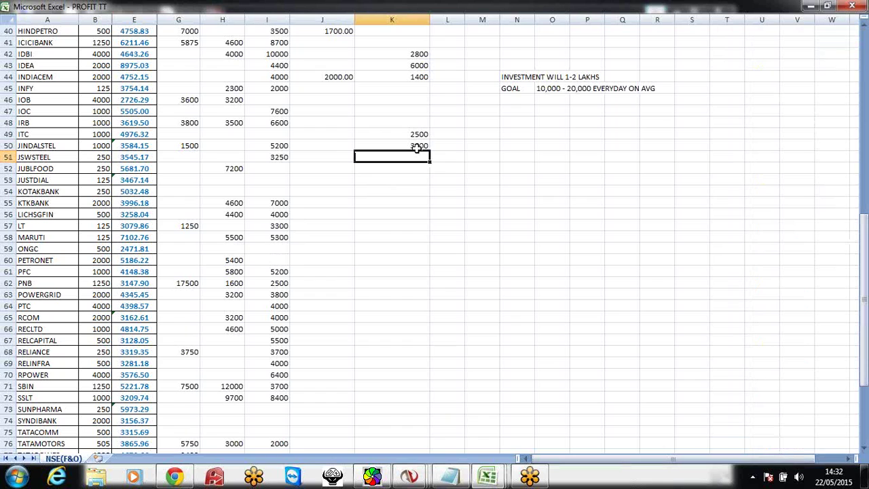
# Compare the JSWSTEEL1 chart with the JSW BA 930.40 entry in the 22-05 notes, highlighting its price
pyautogui.rightClick(409, 476)
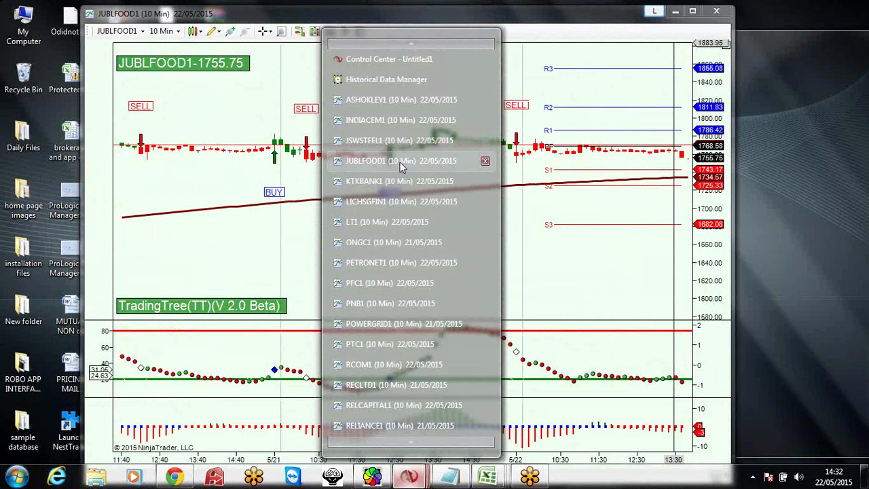
pyautogui.click(398, 140)
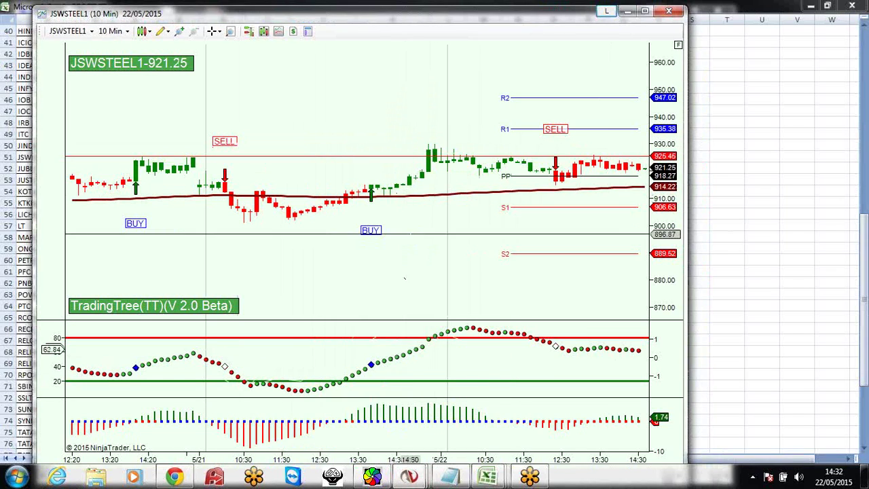
pyautogui.click(450, 477)
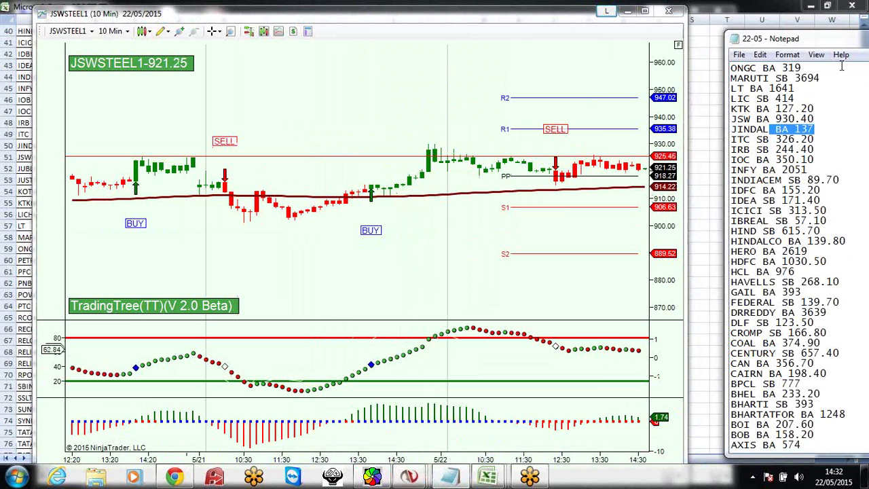
pyautogui.moveTo(814, 119); pyautogui.dragTo(776, 119)
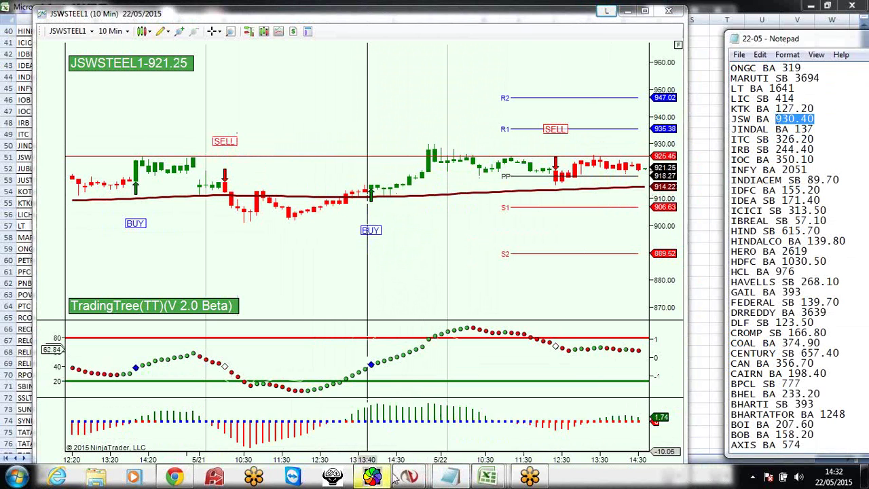
# Bring up the JUBLFOOD1 10-minute chart and examine its latest signals and price levels
pyautogui.click(424, 480)
pyautogui.click(390, 163)
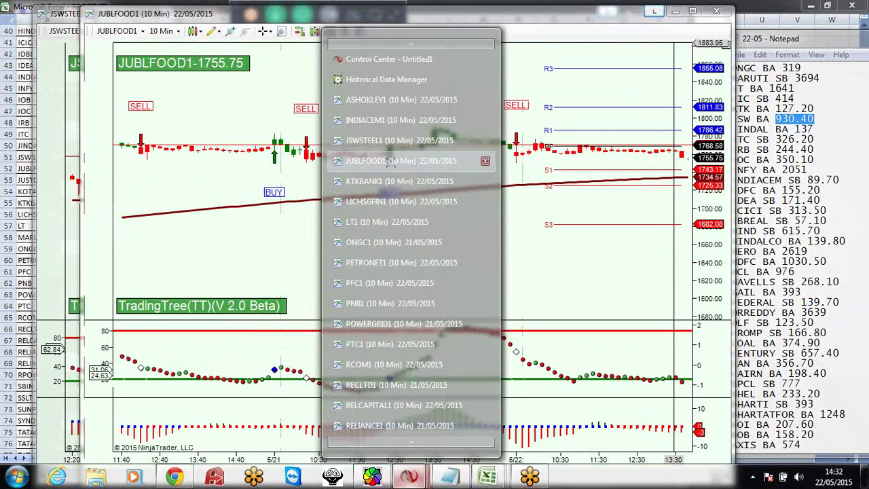
pyautogui.scroll(-2, 424, 275)
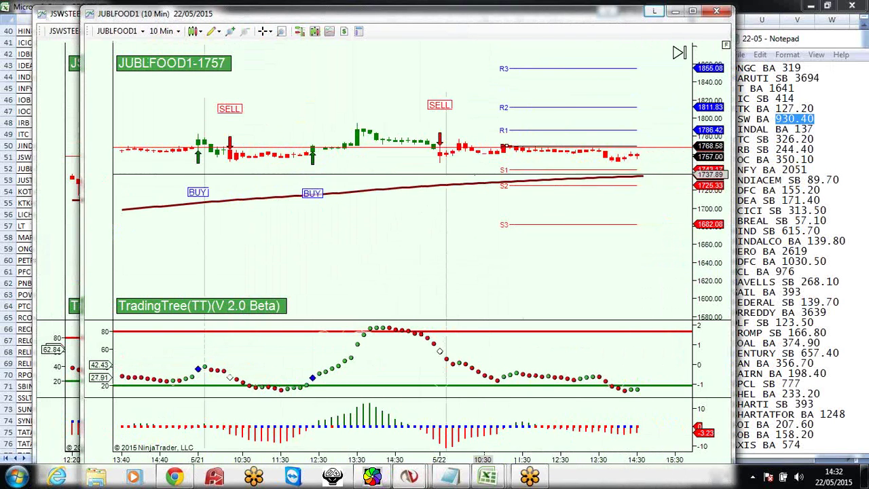
# Highlight the KTK BA 127.20 entry in the notes and examine the KTKBANK1 chart against it
pyautogui.click(848, 102)
pyautogui.moveTo(825, 111); pyautogui.dragTo(729, 111)
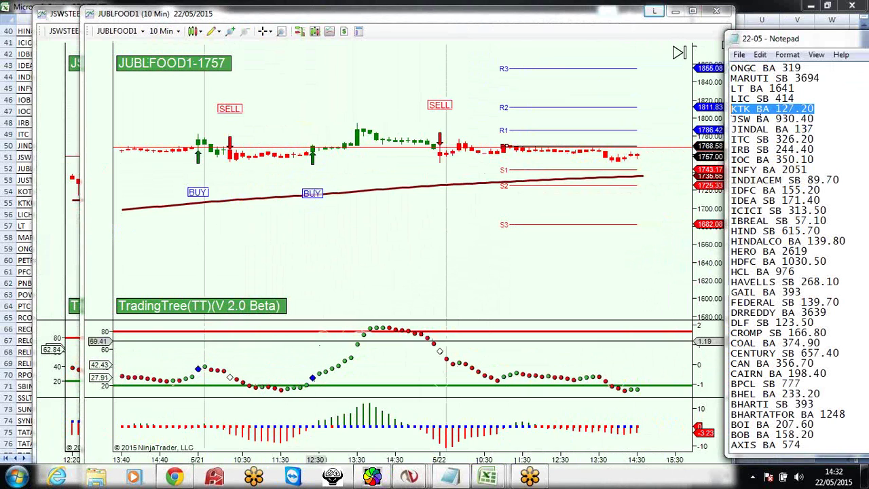
pyautogui.click(410, 476)
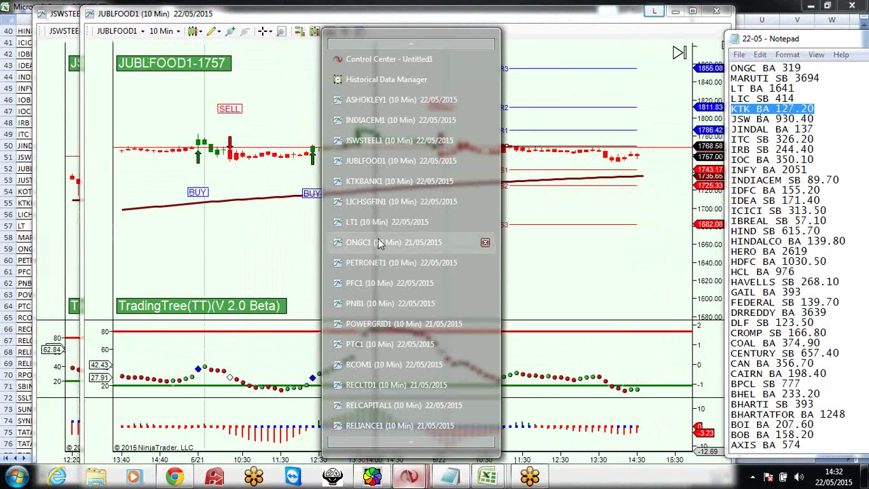
pyautogui.click(372, 180)
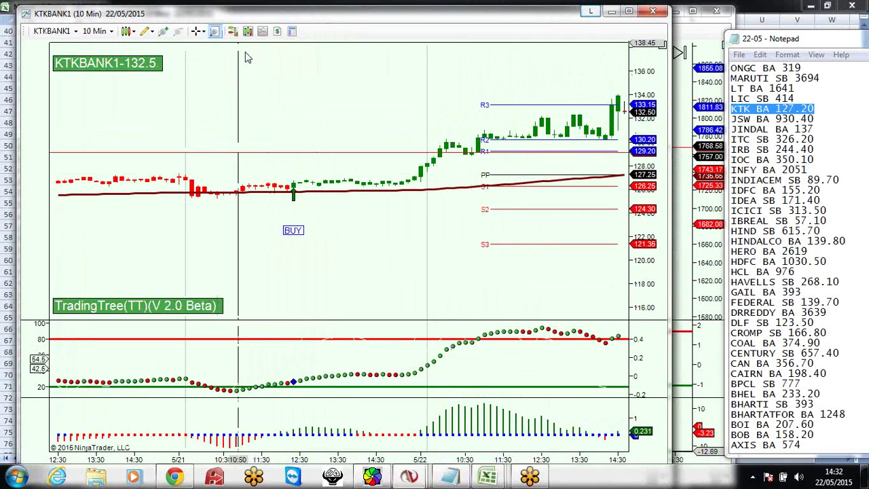
pyautogui.click(147, 32)
pyautogui.click(158, 73)
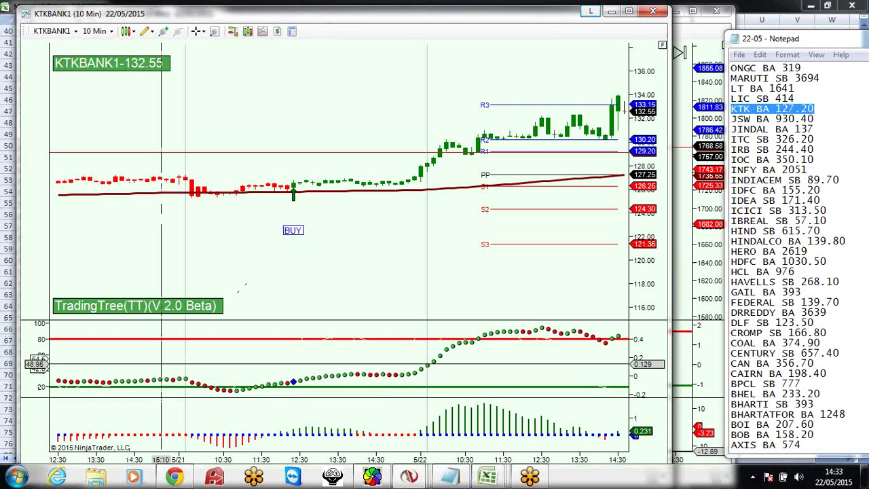
# Close the KTKBANK1 and JUBLFOOD1 charts and record 12000 for KTKBANK in cell K55 of the profit sheet
pyautogui.click(668, 11)
pyautogui.click(669, 11)
pyautogui.click(669, 12)
pyautogui.click(29, 214)
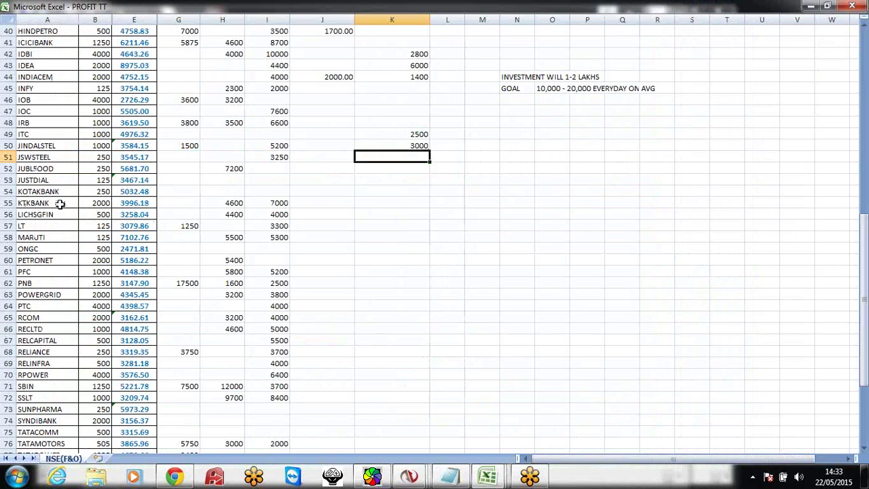
pyautogui.click(399, 205)
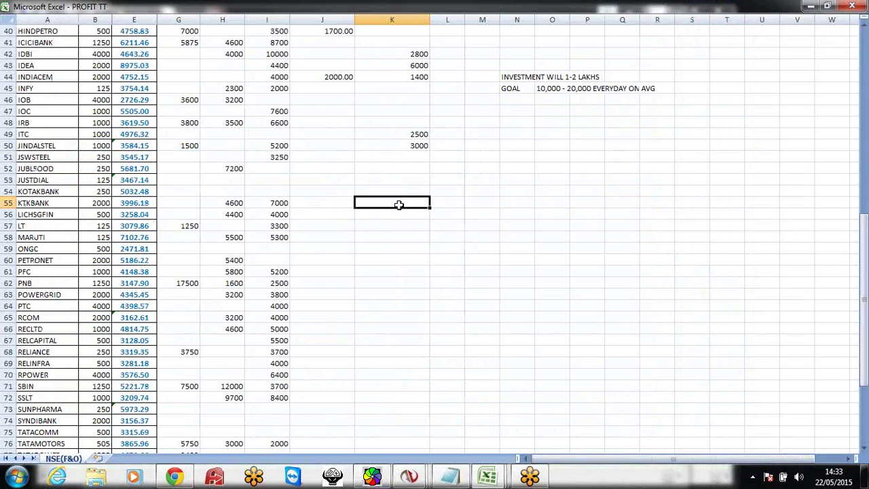
pyautogui.write('12')
pyautogui.press('Return')
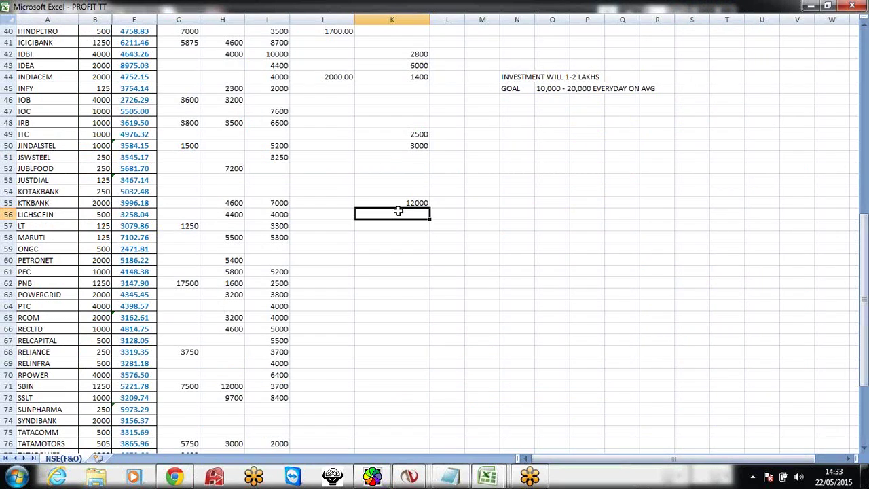
# Bring up the LICHSGFIN1 10-minute chart and examine its buy and sell signals
pyautogui.click(413, 475)
pyautogui.moveTo(406, 205)
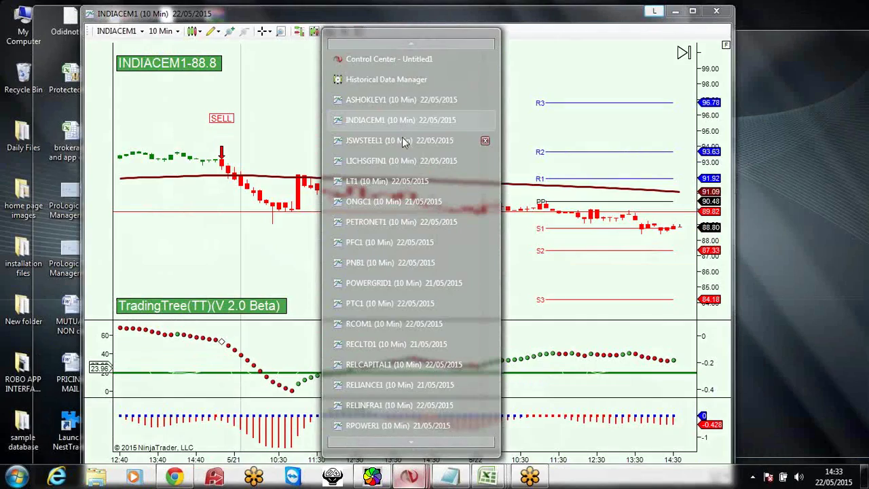
pyautogui.moveTo(401, 178)
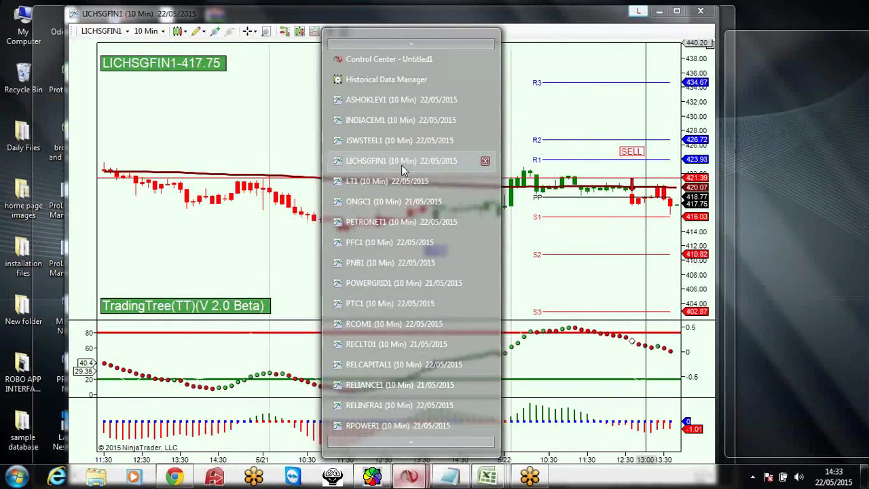
pyautogui.click(401, 163)
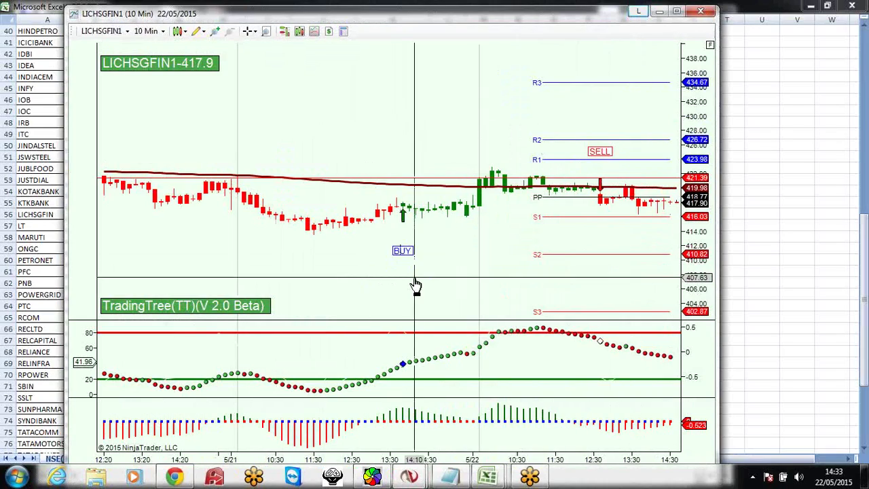
# Open the LT1 chart and compare it with the LT BA 1641 entry highlighted in the 22-05 notes
pyautogui.moveTo(410, 475)
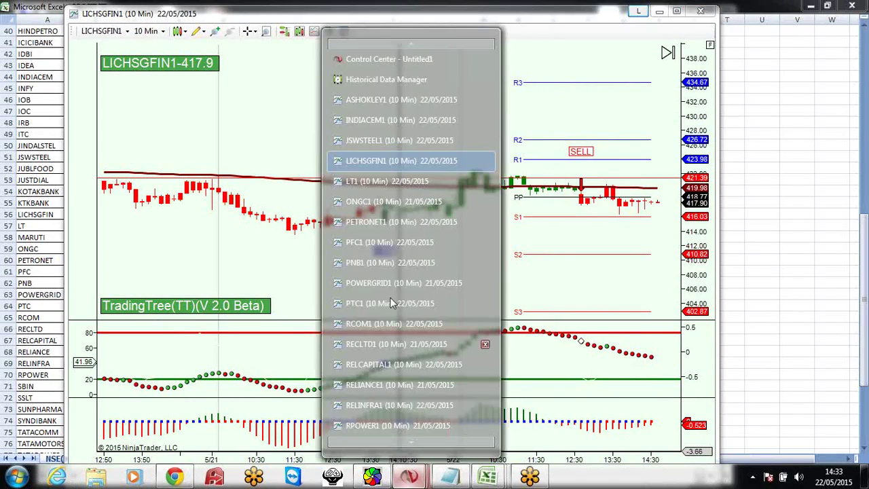
pyautogui.click(388, 180)
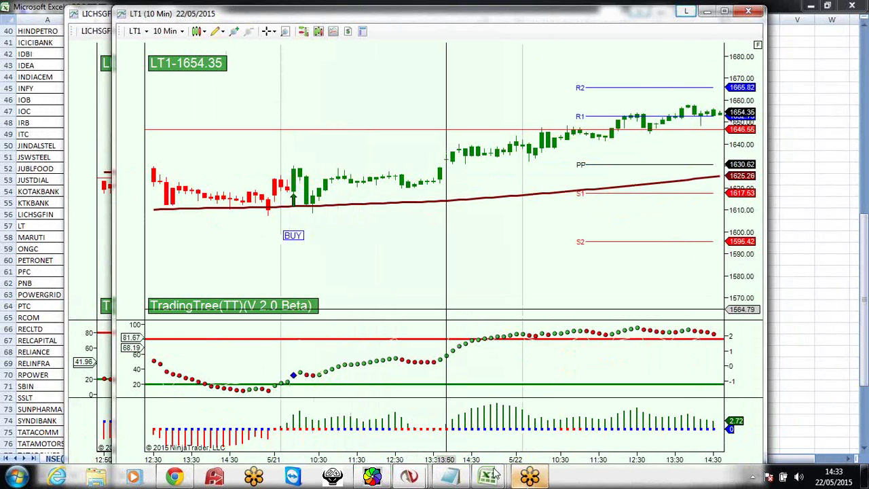
pyautogui.click(460, 474)
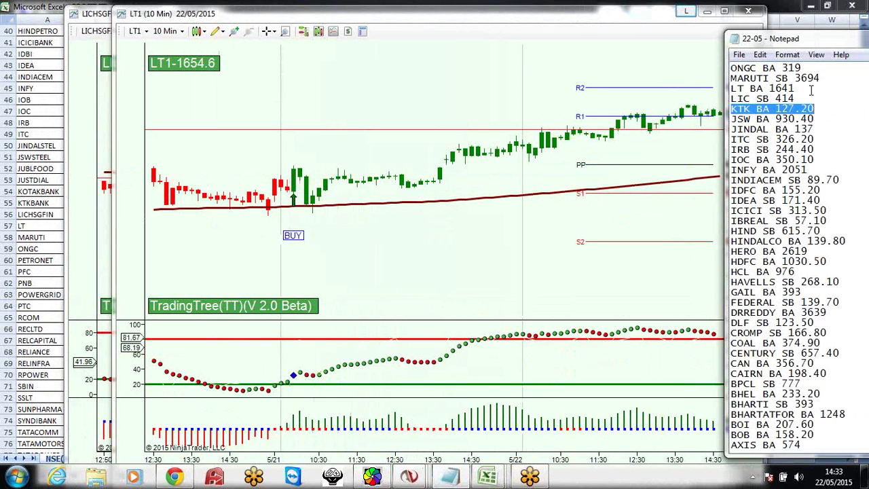
pyautogui.moveTo(811, 90); pyautogui.dragTo(746, 89)
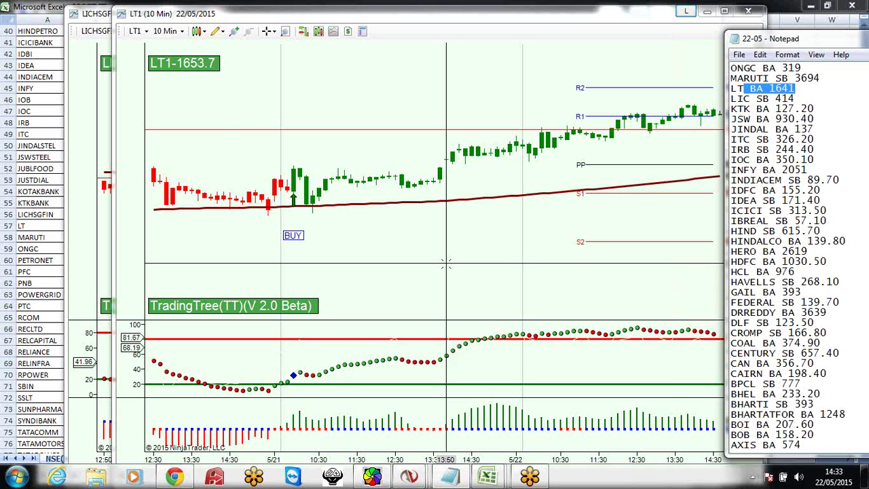
# Record 1600 for LT in cell K57 of the profit sheet
pyautogui.hotkey('alt', 'Tab')
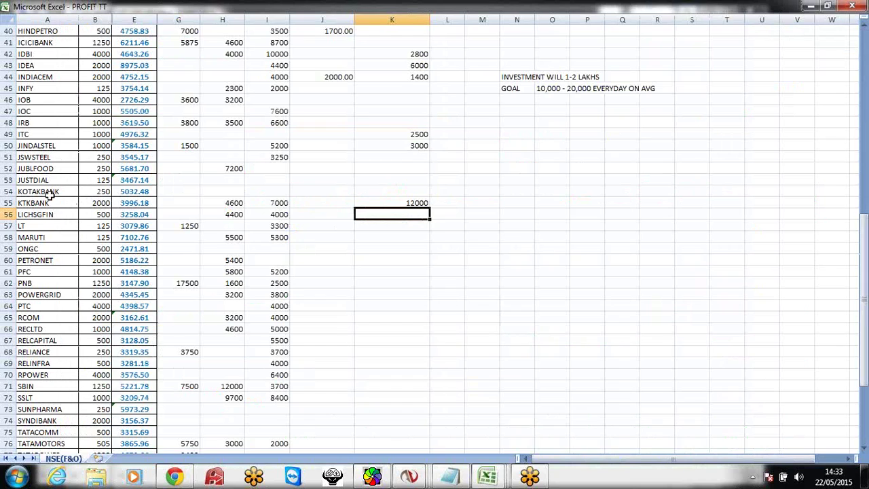
pyautogui.click(403, 227)
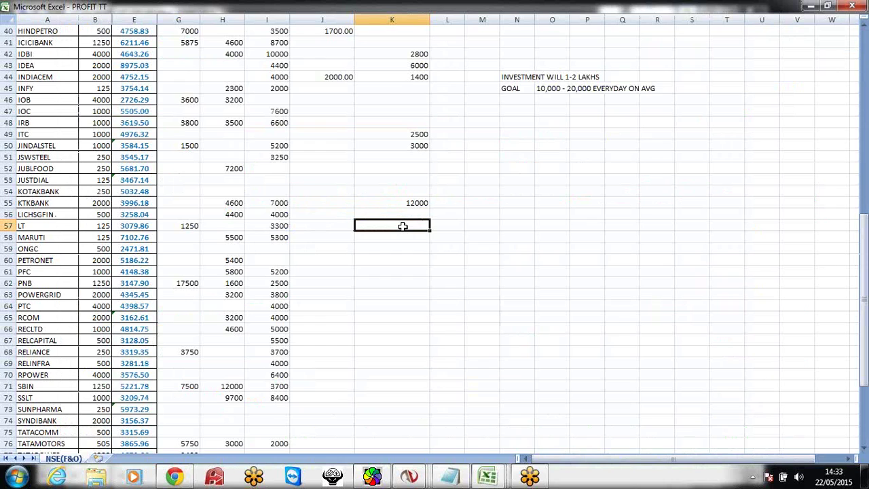
pyautogui.write('1600')
pyautogui.press('Return')
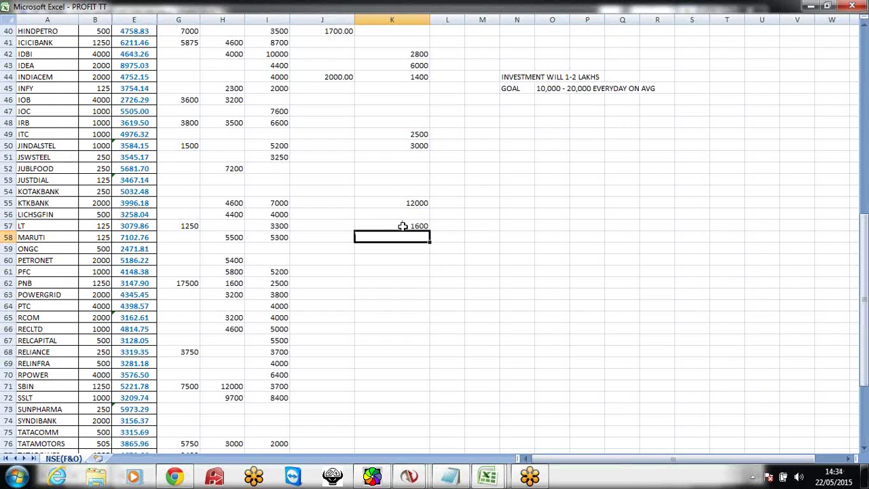
# Open the ONGC1 10-minute chart and compare its price action with the ONGC BA 319 entry highlighted in the 22-05 notes
pyautogui.click(421, 482)
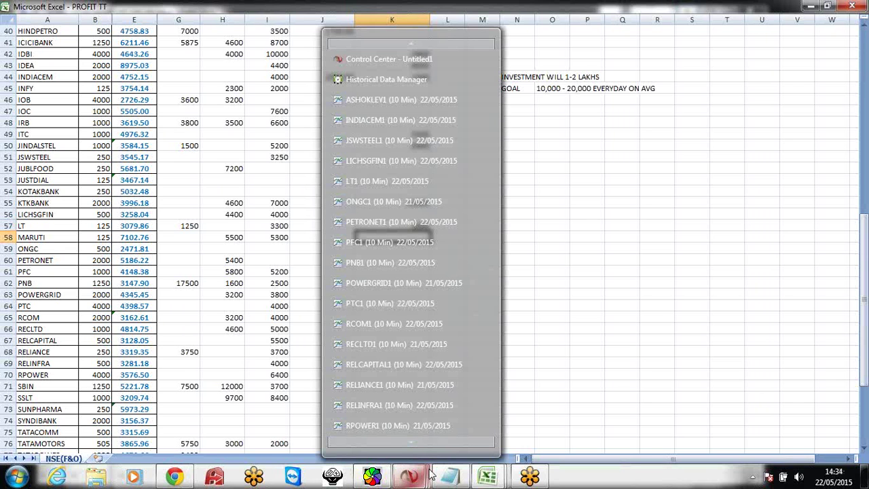
pyautogui.moveTo(433, 233)
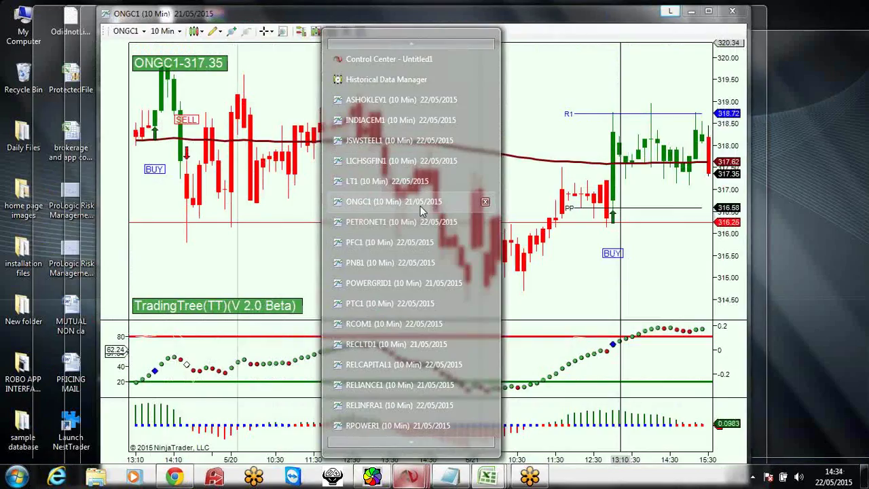
pyautogui.moveTo(411, 180)
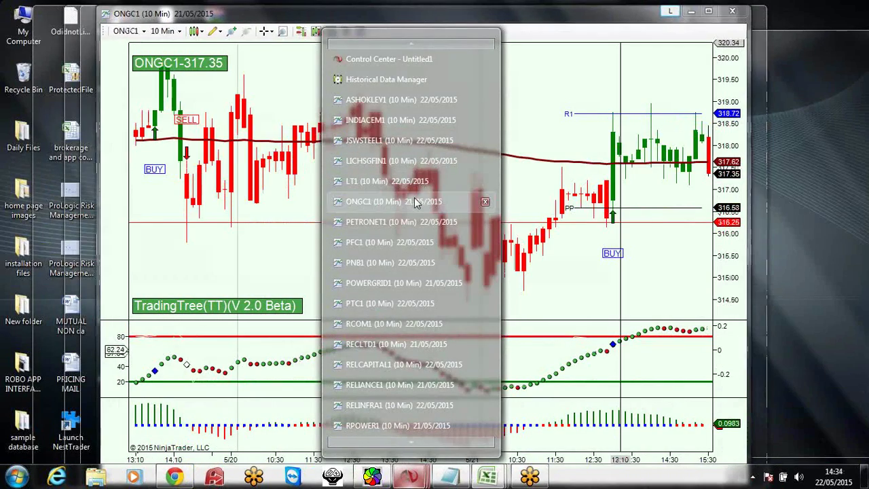
pyautogui.click(417, 202)
pyautogui.moveTo(726, 73); pyautogui.dragTo(726, 129)
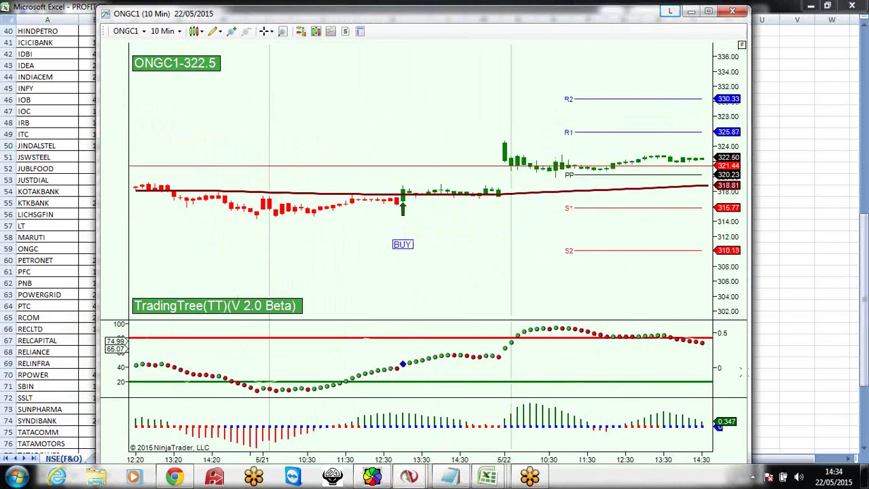
pyautogui.click(451, 476)
pyautogui.click(830, 91)
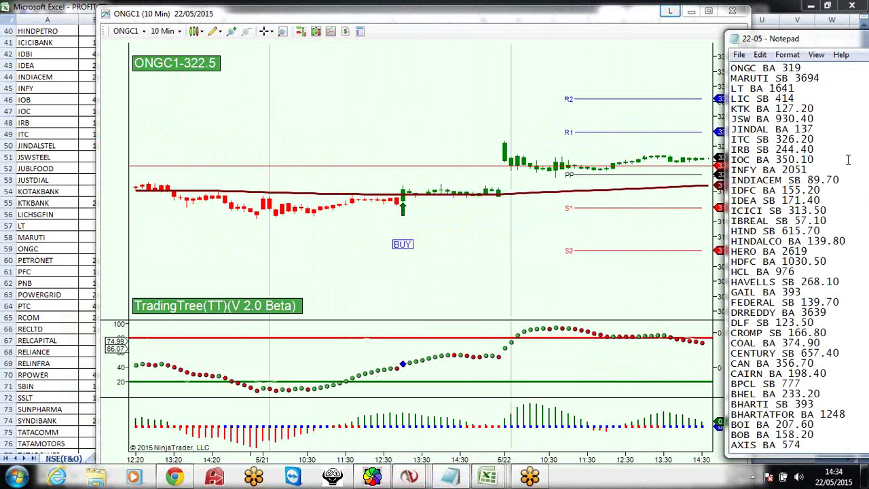
pyautogui.scroll(3, 848, 162)
pyautogui.moveTo(821, 159); pyautogui.dragTo(752, 159)
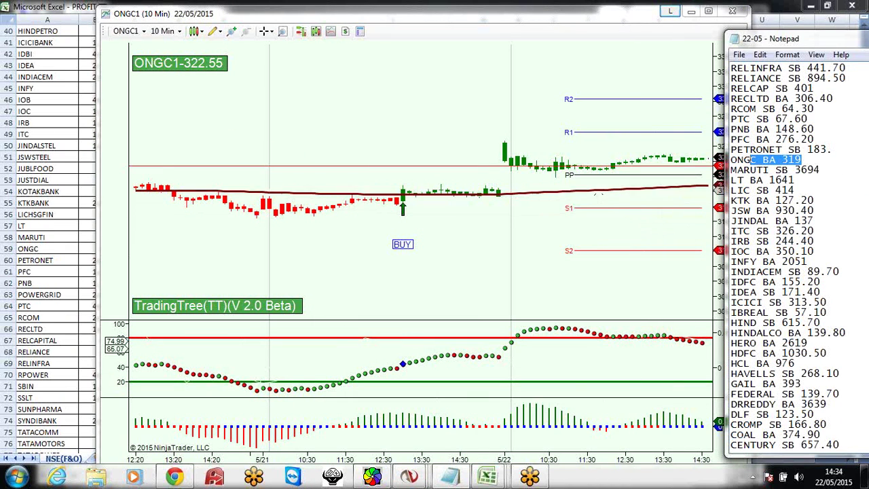
pyautogui.moveTo(596, 234); pyautogui.dragTo(545, 234)
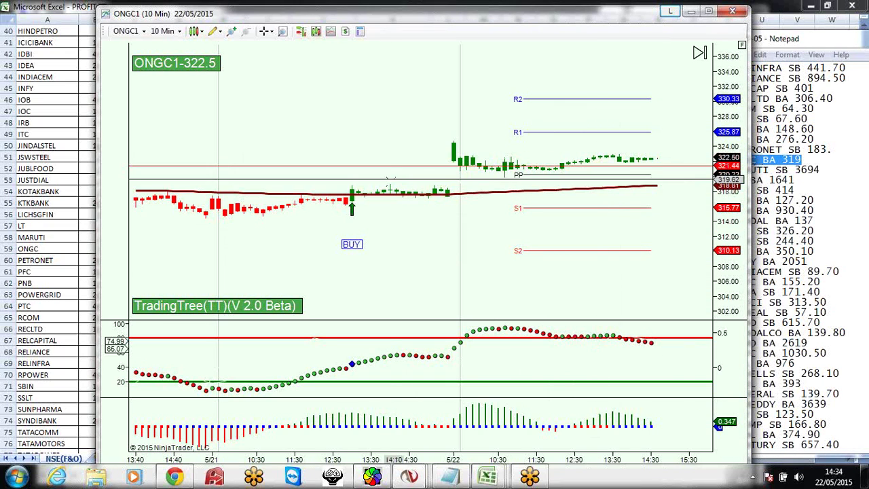
# Record 1500 for ONGC in cell K59 of the profit sheet
pyautogui.click(34, 134)
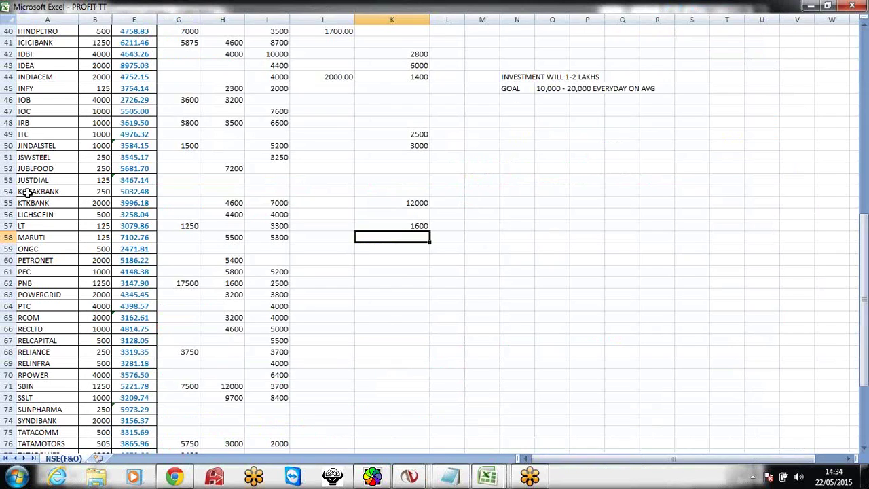
pyautogui.click(425, 250)
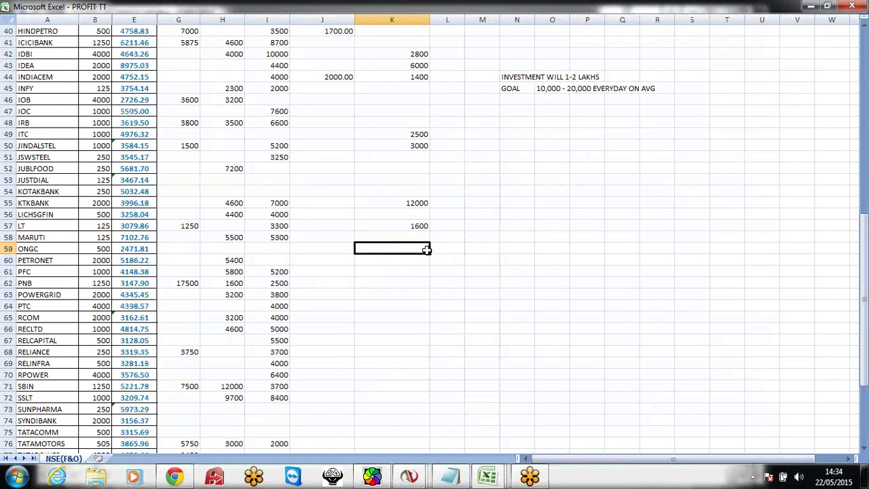
pyautogui.write('1500')
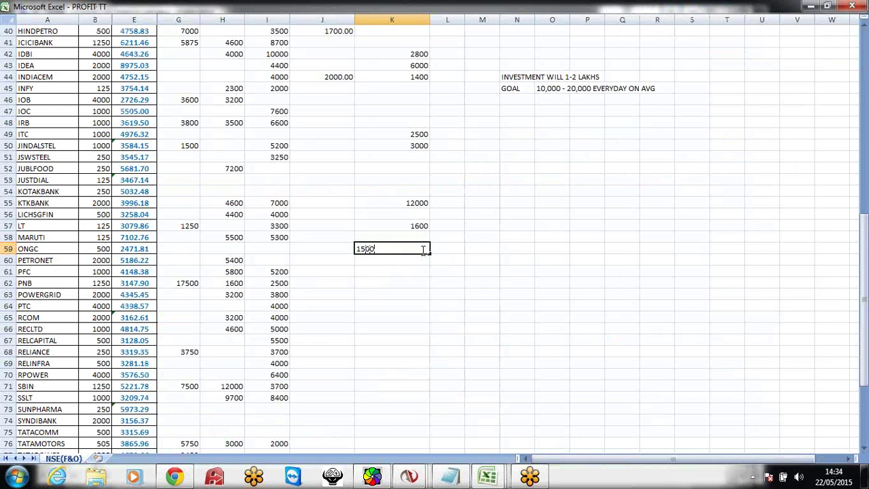
pyautogui.press('Return')
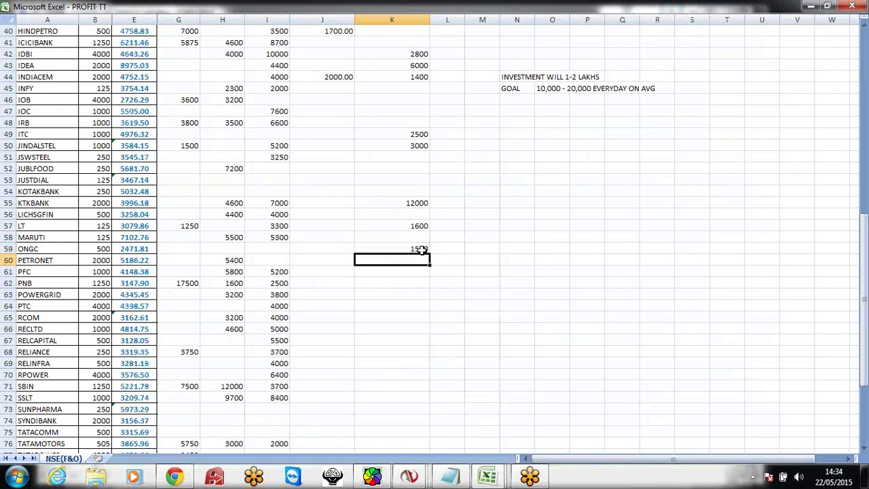
# Open the PETRONET1 10-minute chart and compare it with the PETRONET SB 183 entry highlighted in the notes
pyautogui.click(409, 476)
pyautogui.click(370, 224)
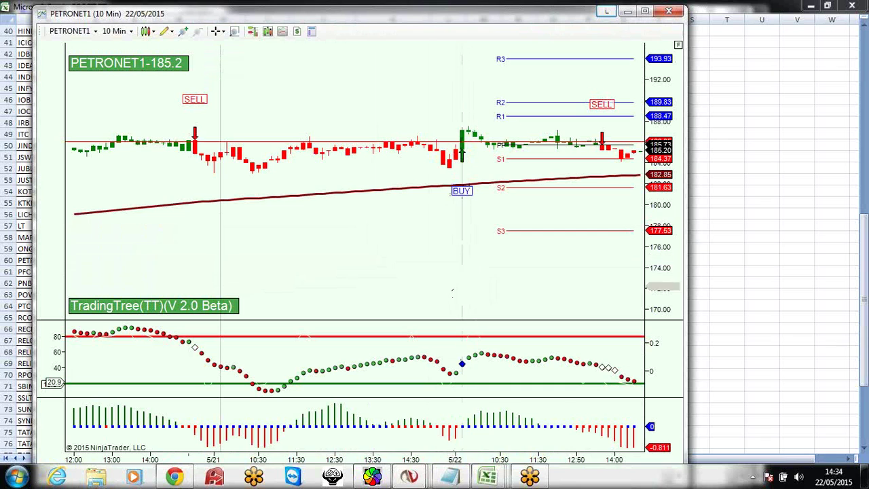
pyautogui.click(451, 477)
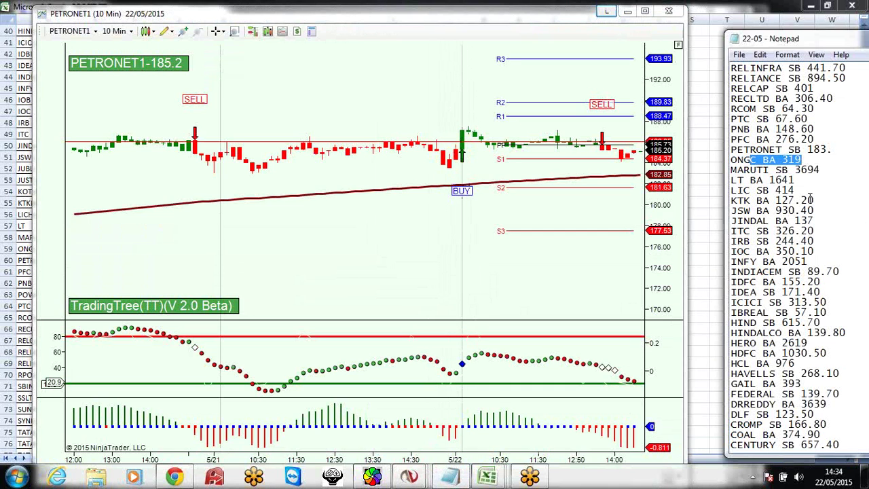
pyautogui.moveTo(838, 149); pyautogui.dragTo(796, 150)
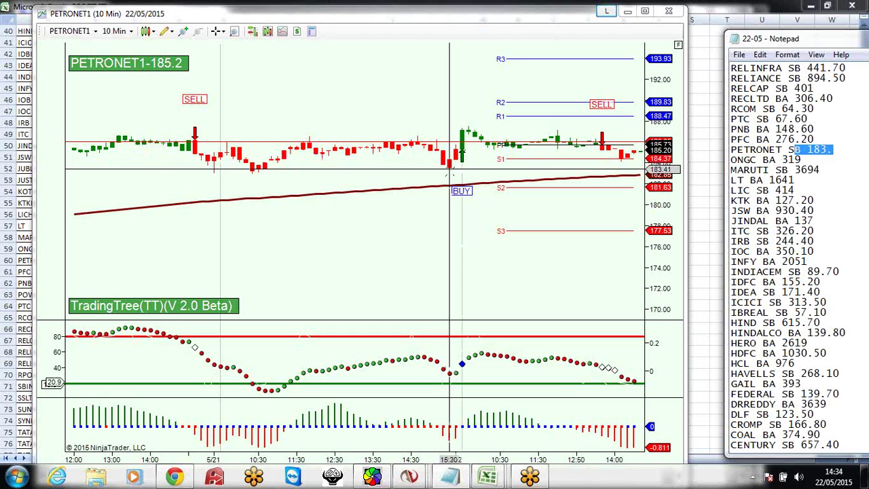
# Highlight the PFC BA 276.20 level in the notes and examine the PFC1 10-minute chart against it
pyautogui.moveTo(836, 140); pyautogui.dragTo(772, 139)
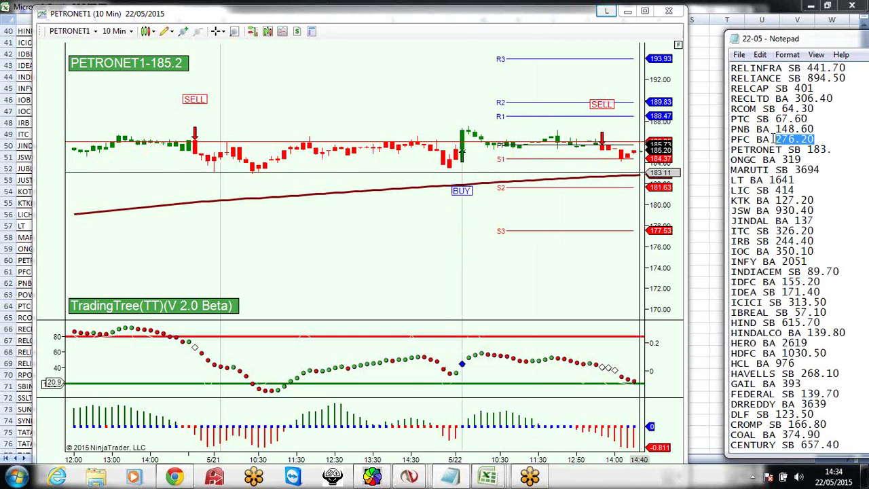
pyautogui.click(410, 475)
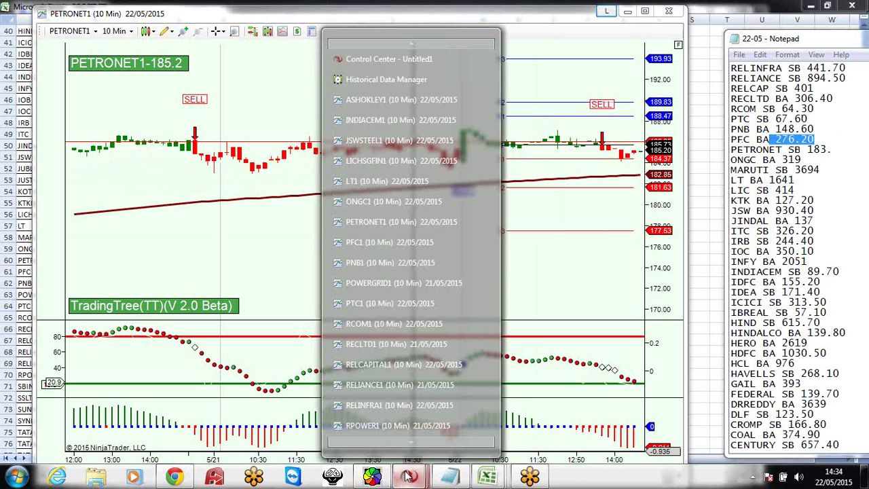
pyautogui.click(380, 243)
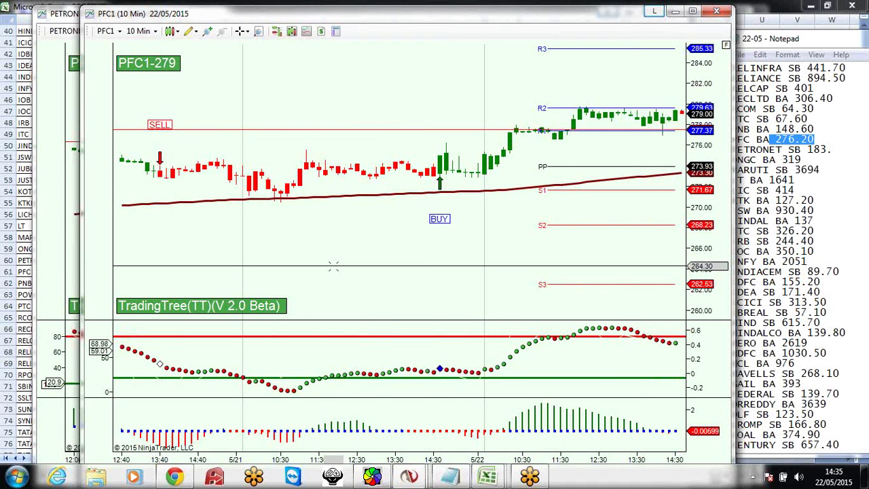
pyautogui.scroll(-3, 331, 266)
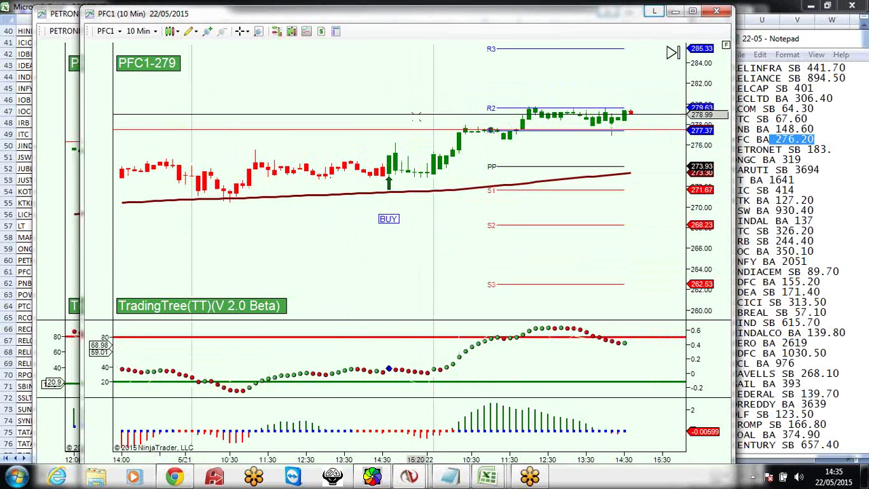
# Recheck the PFC trigger level and the PFC1 chart, and record 3000 for PFC in cell K61 of the profit sheet
pyautogui.click(23, 207)
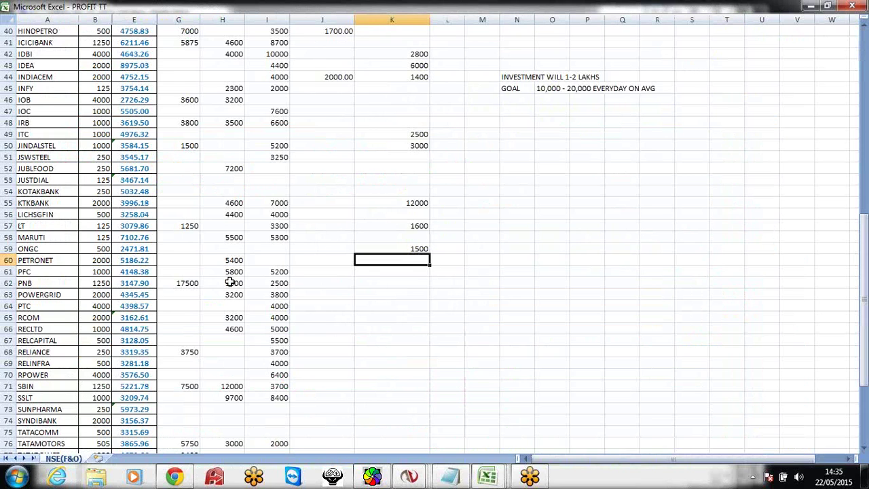
pyautogui.click(393, 271)
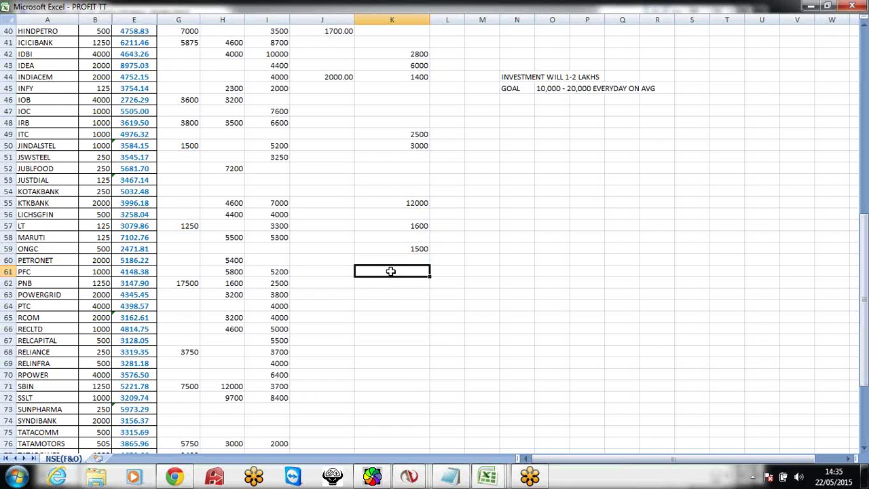
pyautogui.click(450, 476)
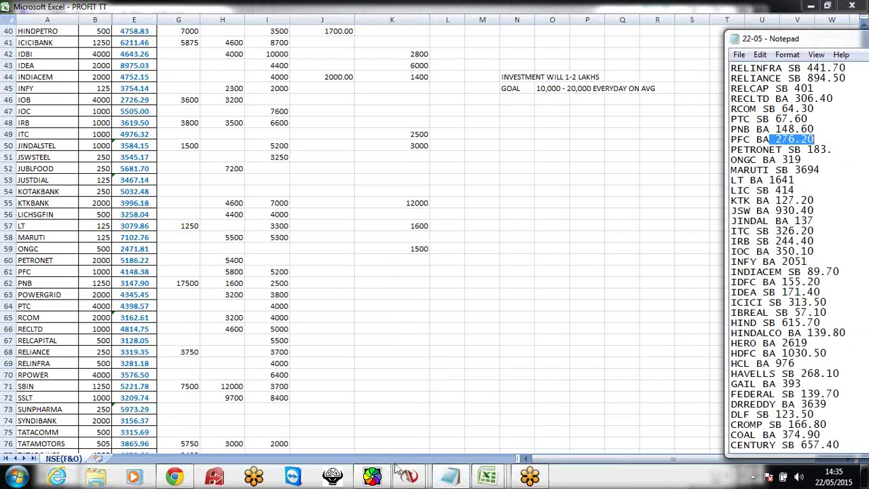
pyautogui.moveTo(411, 478)
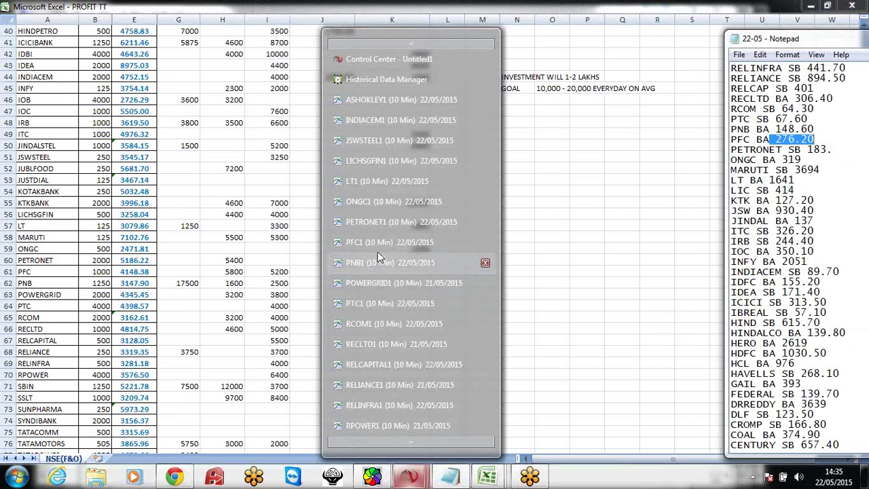
pyautogui.moveTo(376, 224)
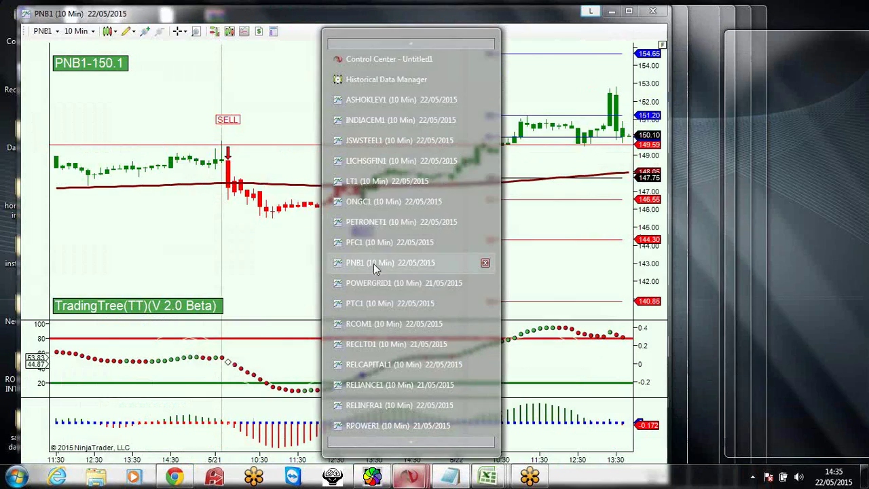
pyautogui.click(370, 242)
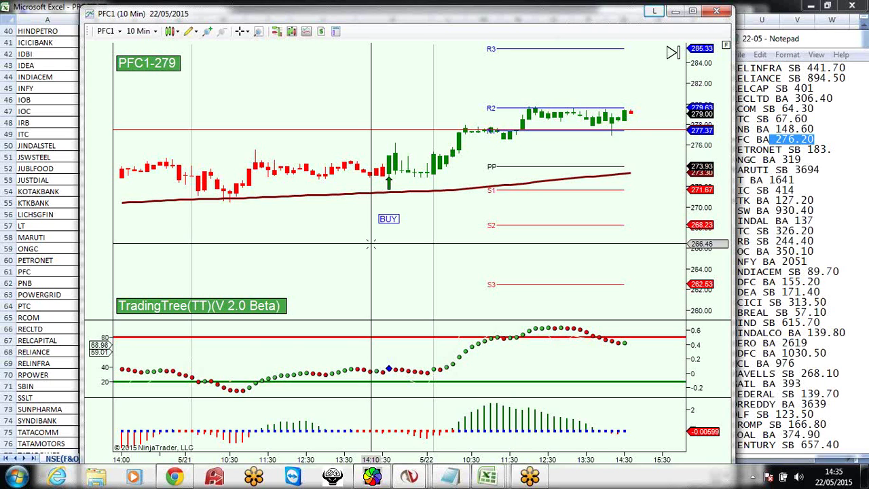
pyautogui.click(34, 228)
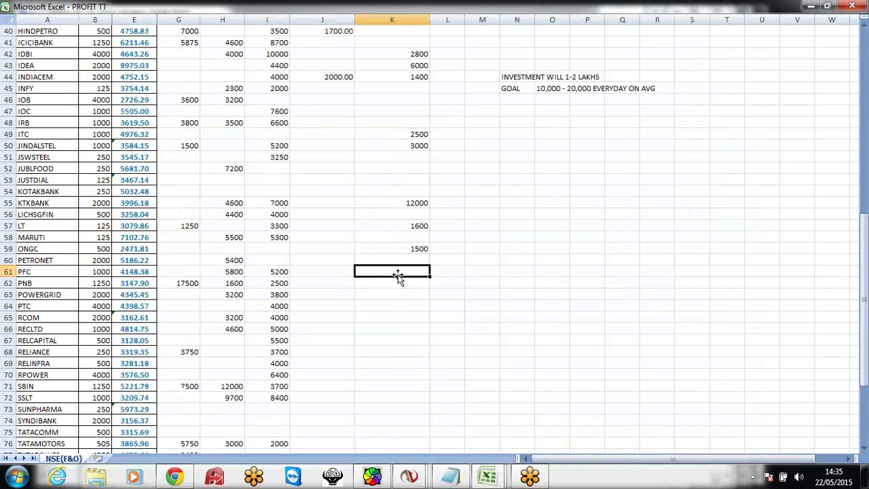
pyautogui.write('3000')
pyautogui.press('Return')
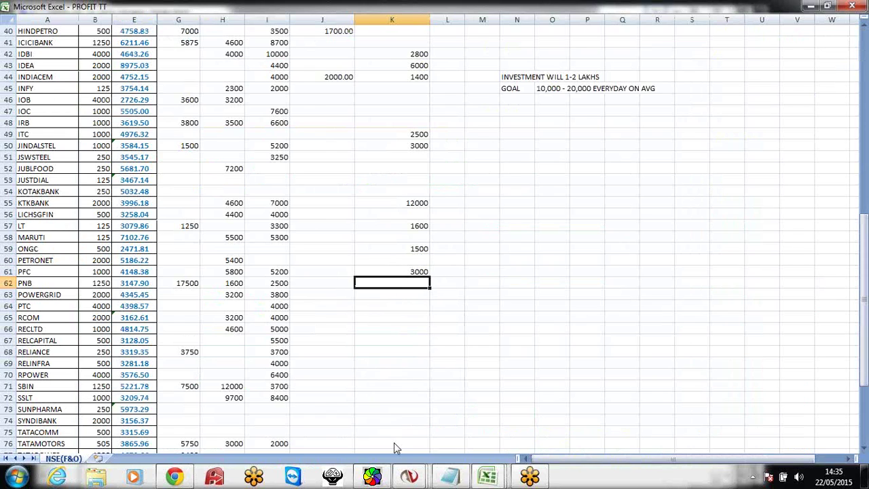
# Open the PNB1 10-minute chart and compare it with the PNB BA 148.60 level highlighted in the notes
pyautogui.rightClick(409, 476)
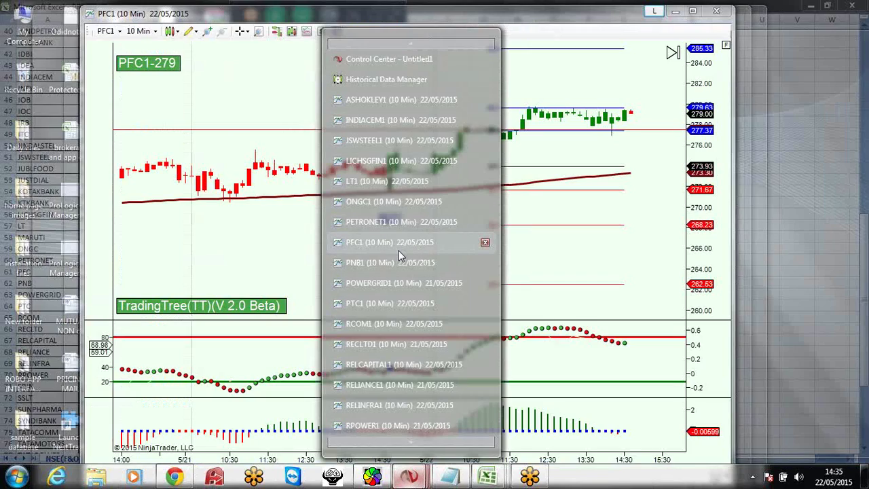
pyautogui.click(398, 263)
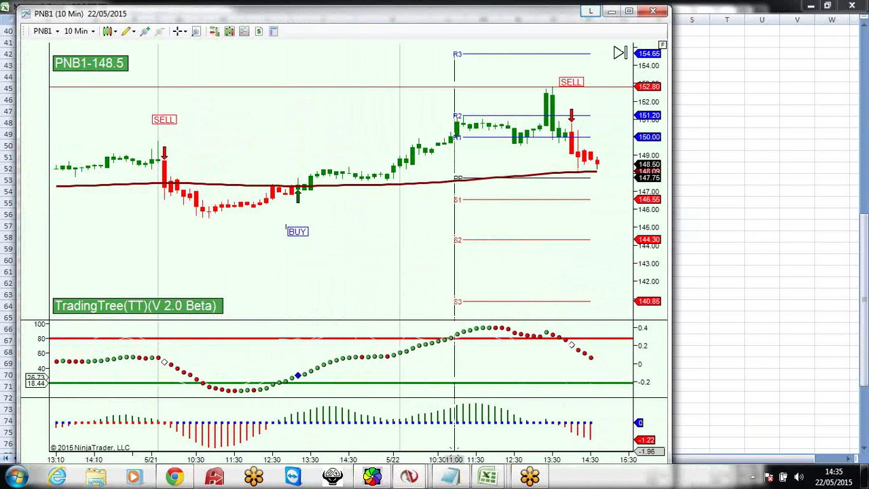
pyautogui.click(449, 476)
pyautogui.moveTo(829, 129); pyautogui.dragTo(770, 128)
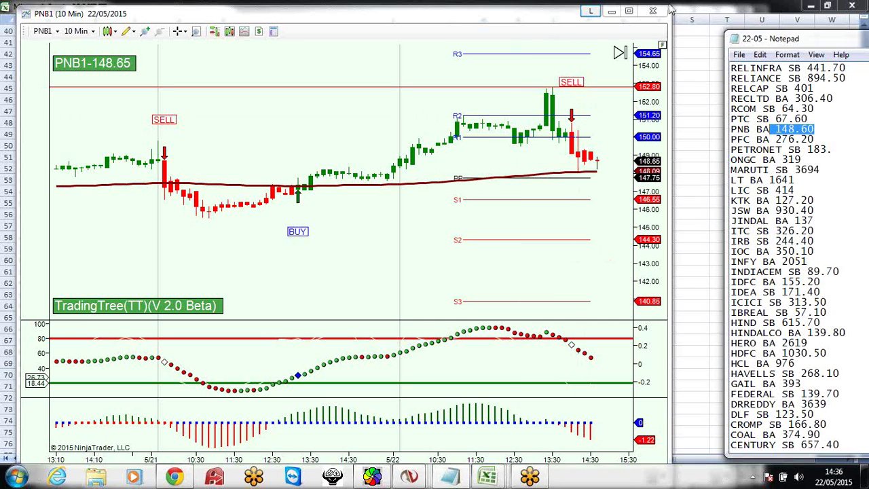
# Record 3200 for PNB in cell K62 of the profit sheet
pyautogui.click(692, 114)
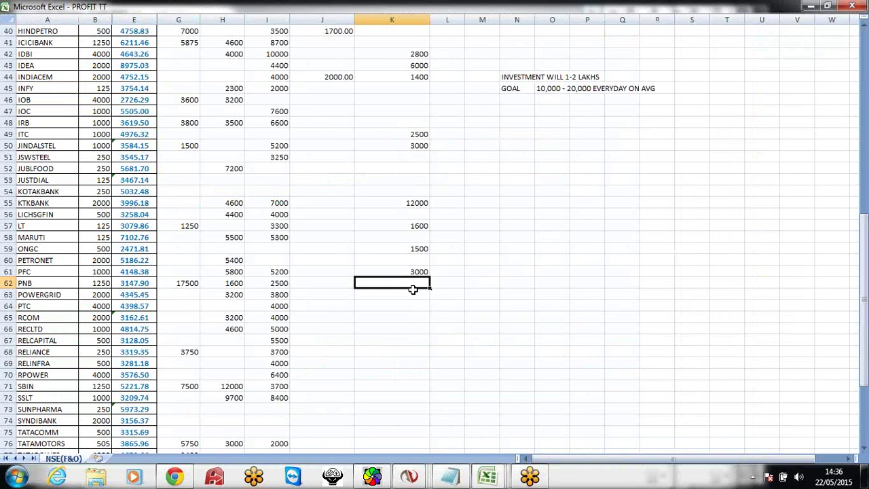
pyautogui.write('3200')
pyautogui.press('Return')
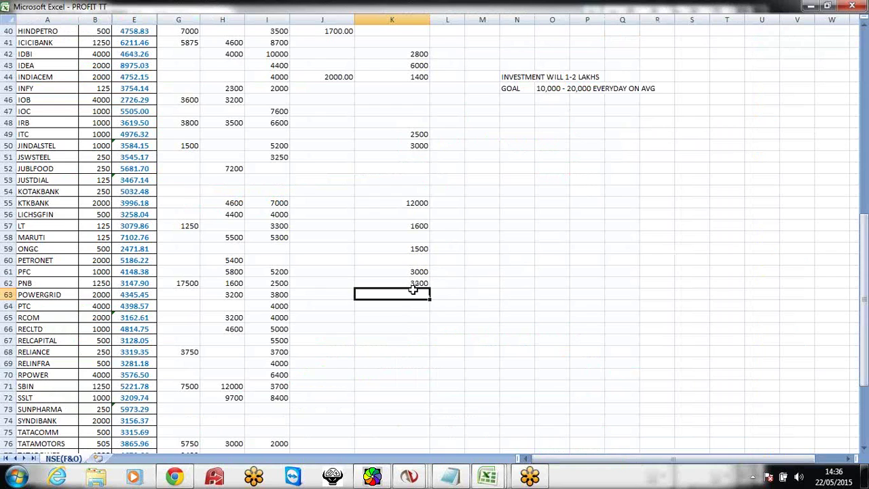
# Open the POWERGRID1 10-minute chart, rescale its prices, and check the 22-05 notes, highlighting the PTC SB 67.60 entry
pyautogui.click(408, 476)
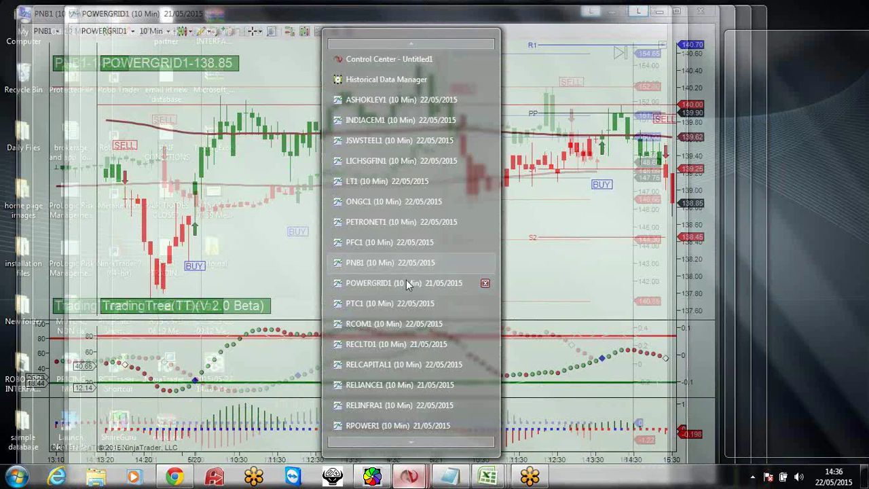
pyautogui.click(407, 281)
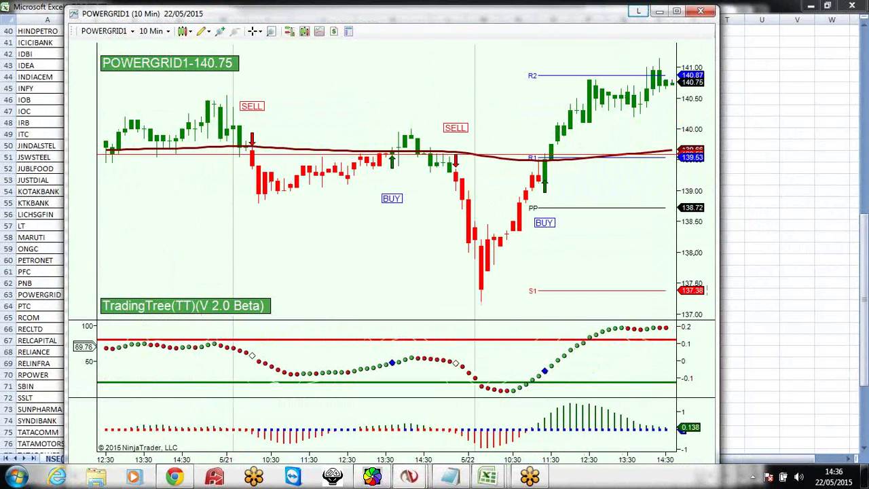
pyautogui.moveTo(686, 145); pyautogui.dragTo(699, 238)
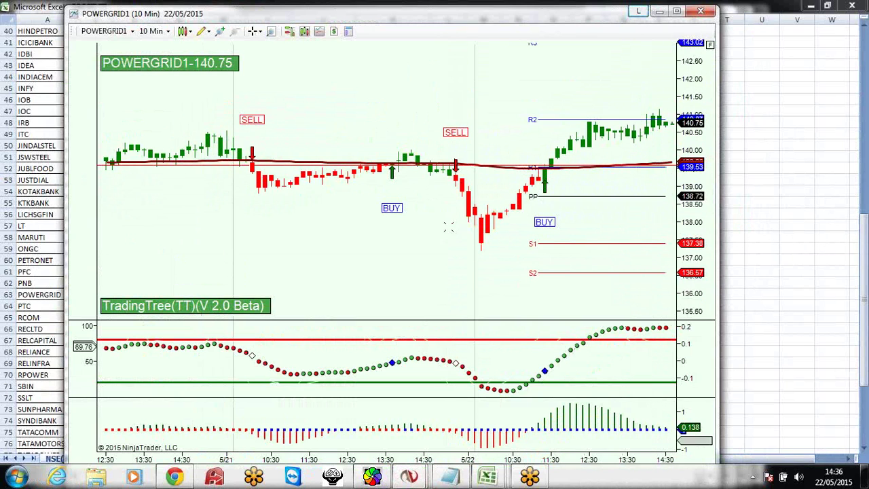
pyautogui.click(450, 476)
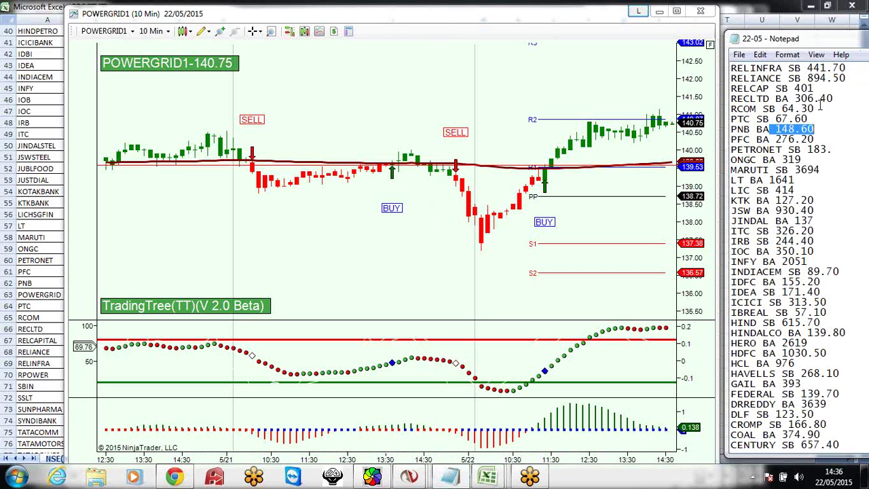
pyautogui.moveTo(810, 119); pyautogui.dragTo(737, 119)
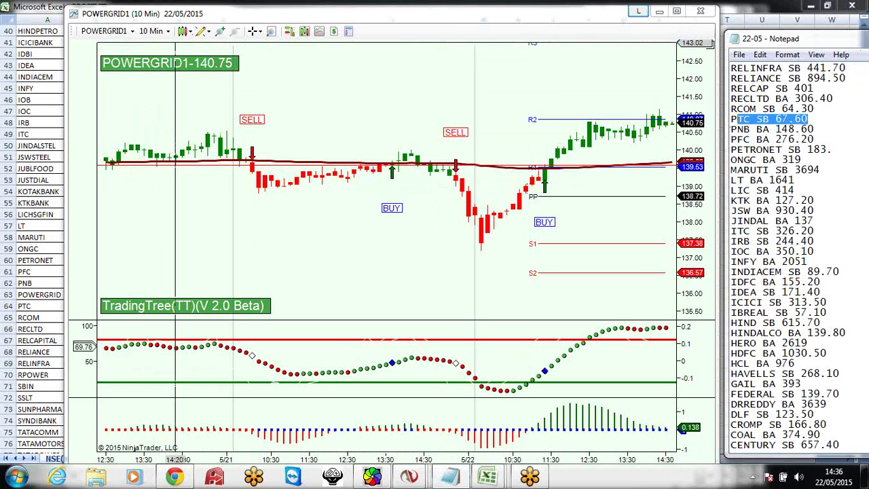
# Measure POWERGRID1's 22 May moves with the Ruler: the fall after the SELL signal and the rise after the BUY signal
pyautogui.click(202, 31)
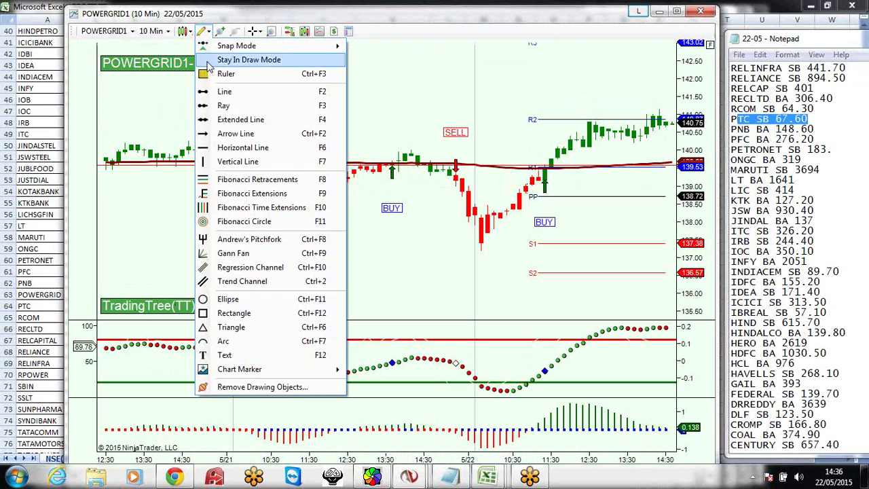
pyautogui.click(226, 74)
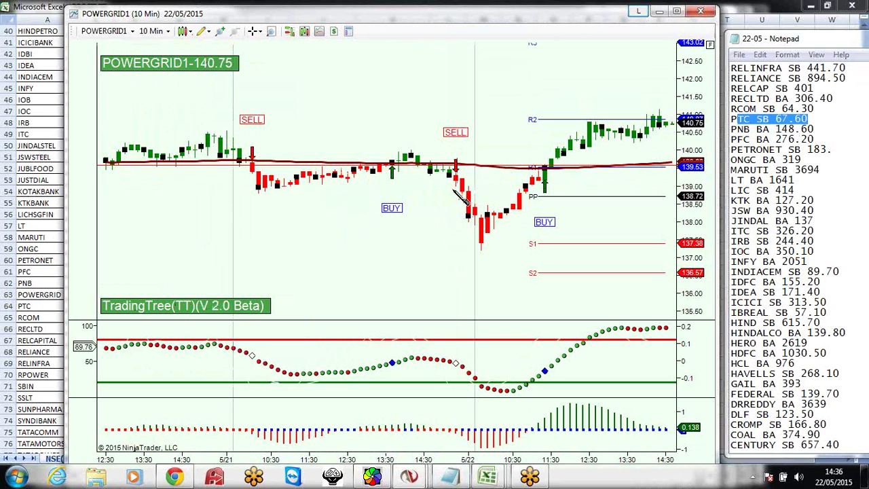
pyautogui.click(486, 233)
pyautogui.click(323, 277)
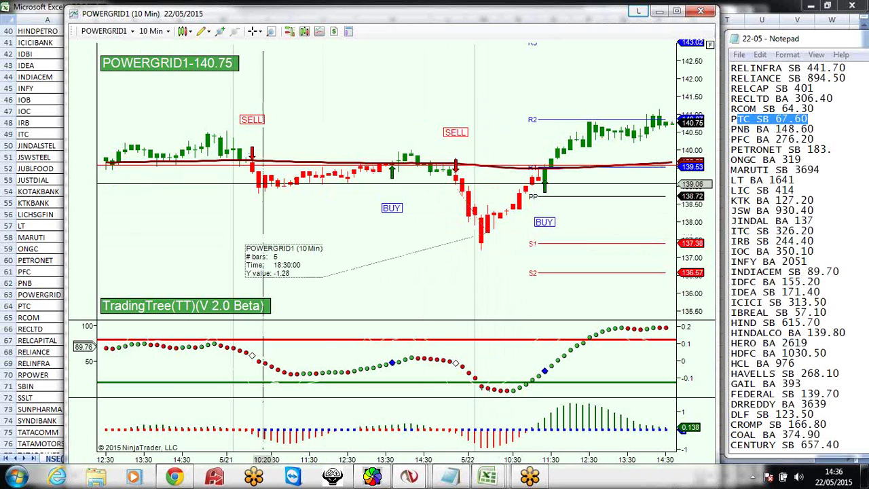
pyautogui.click(188, 31)
pyautogui.click(224, 73)
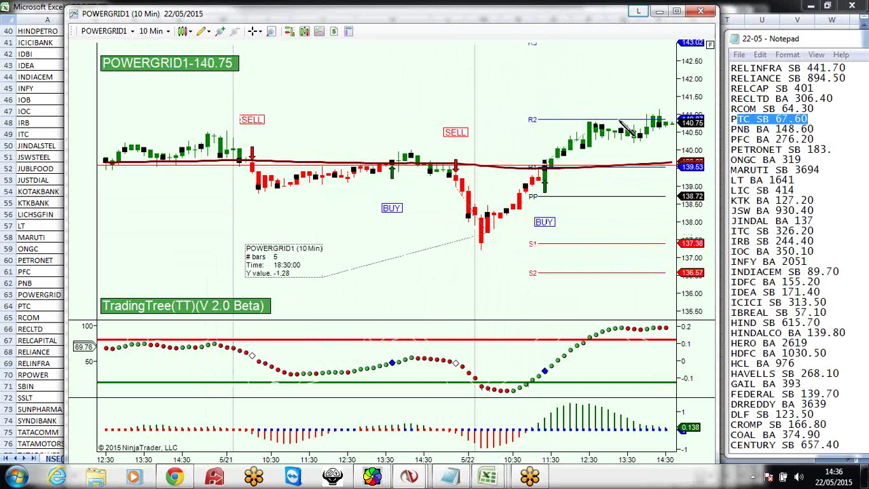
pyautogui.click(621, 122)
pyautogui.click(654, 115)
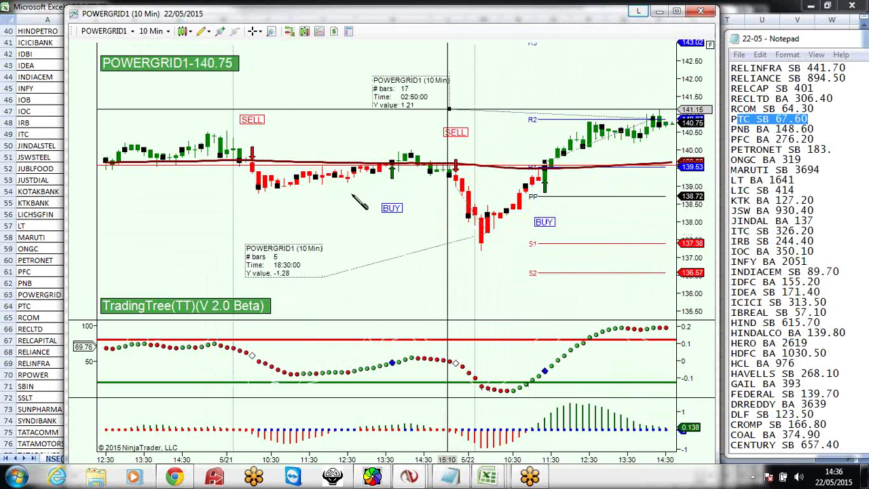
# Record 2400 for POWERGRID in cell K63 of the profit sheet
pyautogui.click(26, 224)
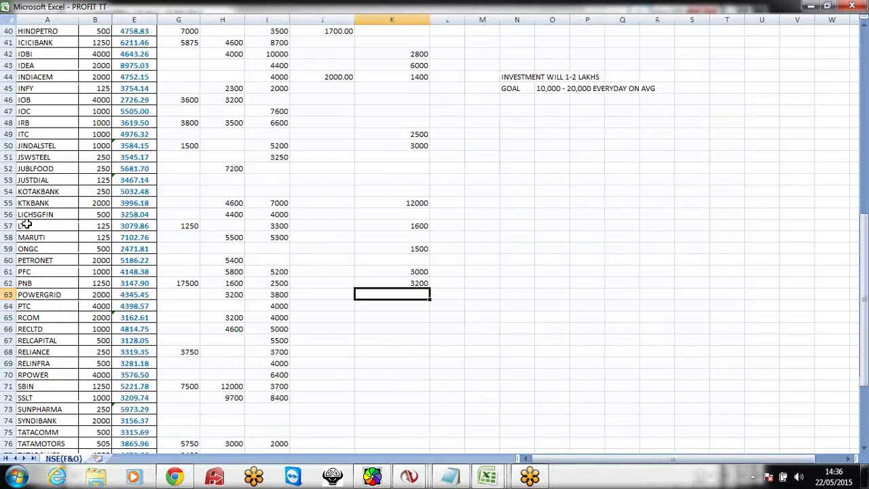
pyautogui.write('2400')
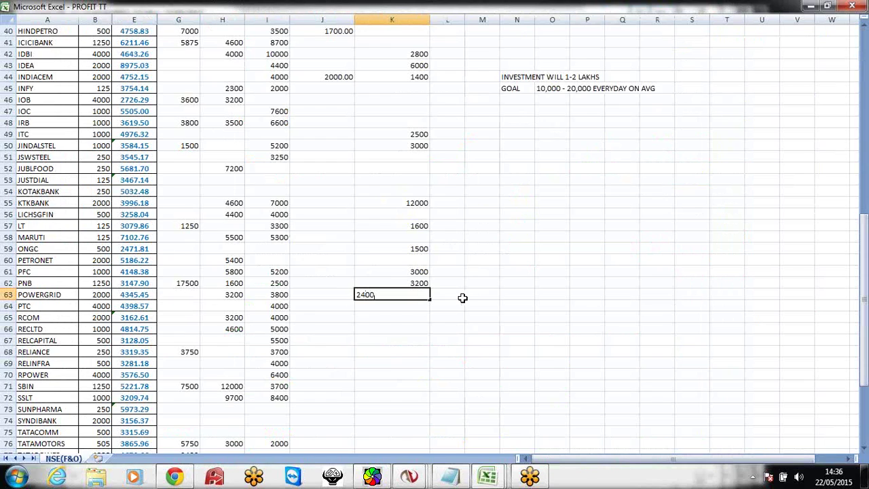
pyautogui.press('Return')
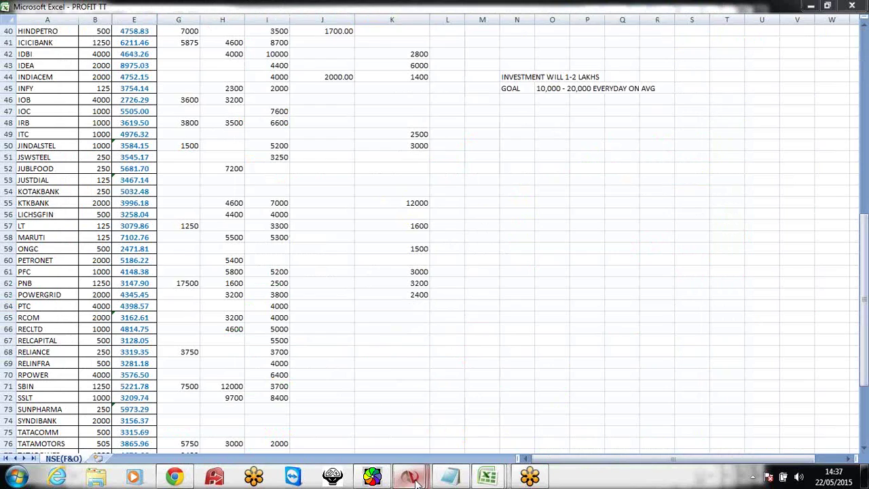
# Open the PTC1 10-minute chart at its latest bars and highlight the PTC SB 67.60 level in the notes for comparison
pyautogui.click(410, 477)
pyautogui.click(381, 303)
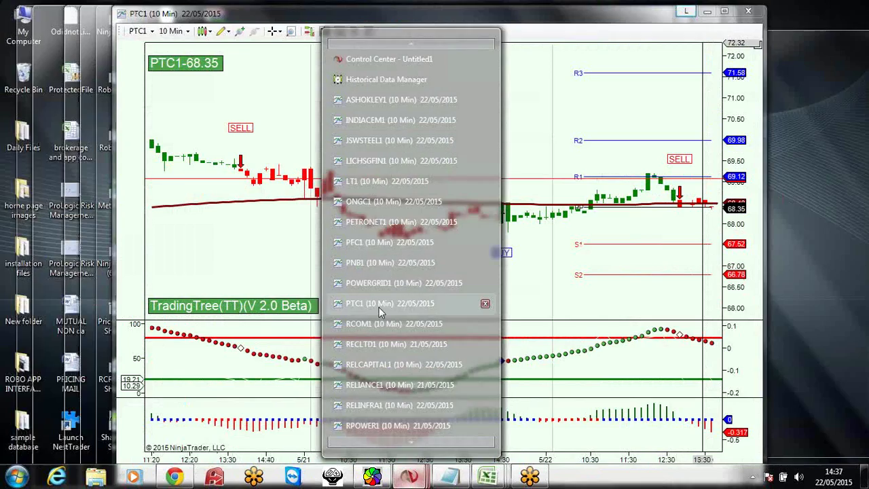
pyautogui.scroll(-3, 421, 271)
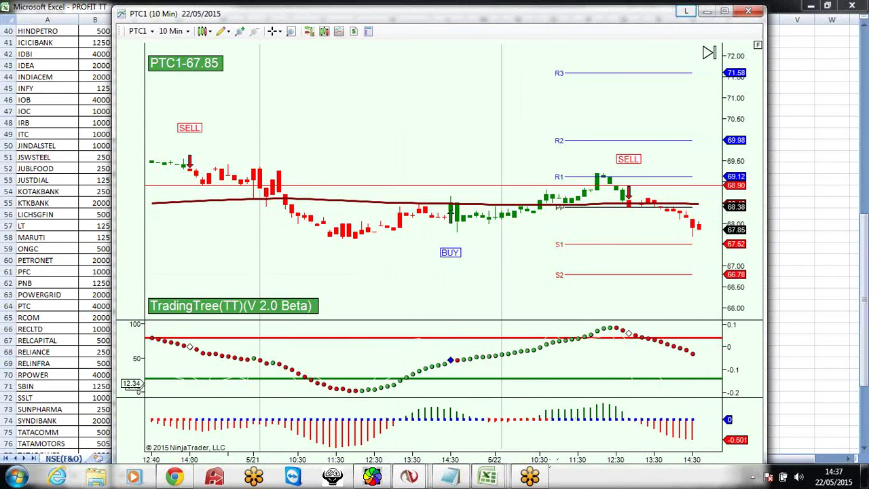
pyautogui.click(454, 477)
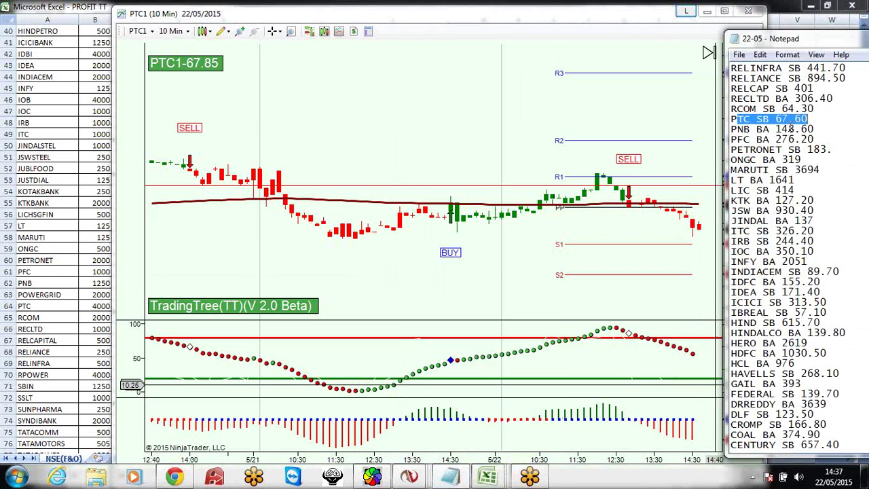
pyautogui.click(818, 123)
pyautogui.moveTo(824, 120); pyautogui.dragTo(754, 120)
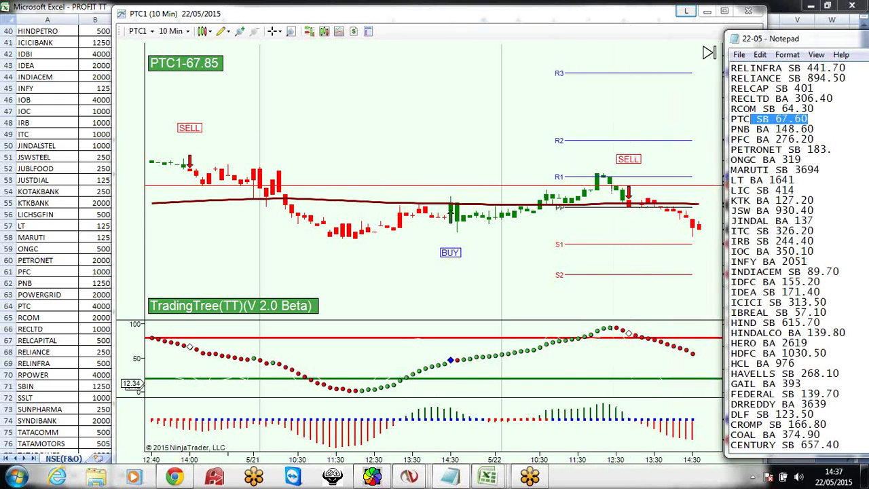
# Measure the PTC1 price drop from the latest SELL signal to the last bar with the Ruler
pyautogui.click(636, 235)
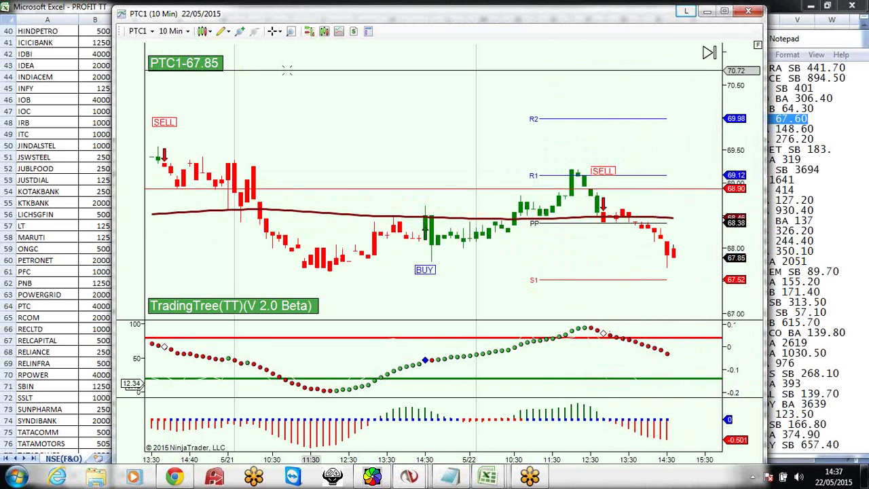
pyautogui.click(222, 31)
pyautogui.click(244, 74)
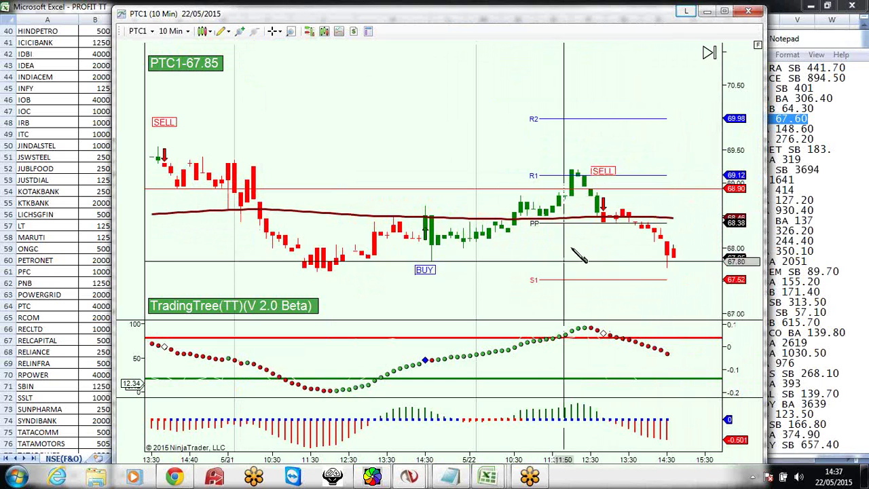
pyautogui.click(604, 223)
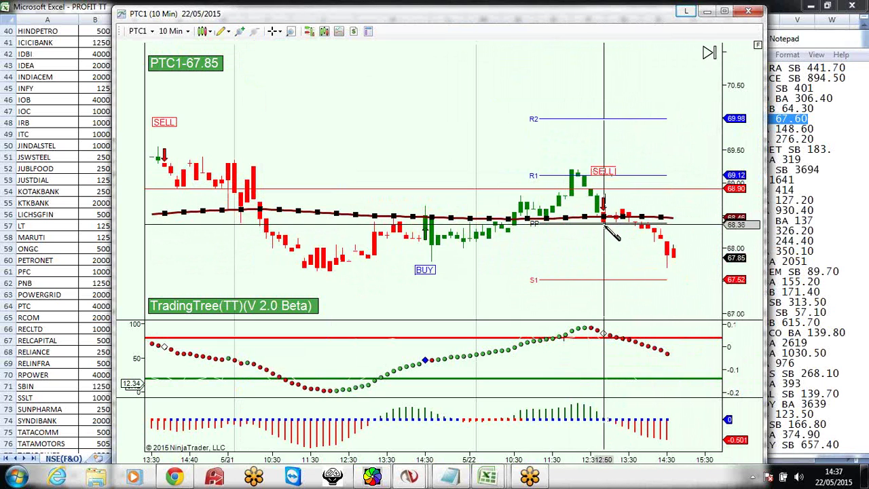
pyautogui.click(641, 255)
pyautogui.click(672, 257)
pyautogui.click(575, 290)
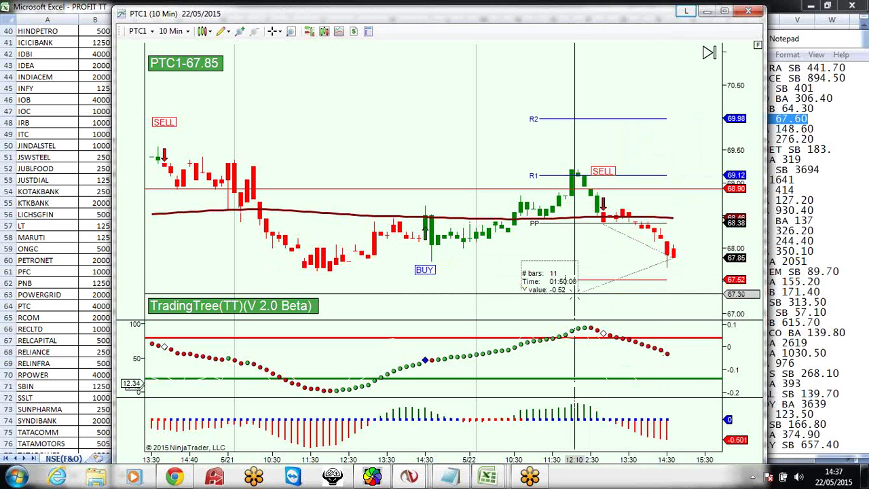
# Record 2000 for PTC in cell K64 of the profit sheet
pyautogui.click(58, 222)
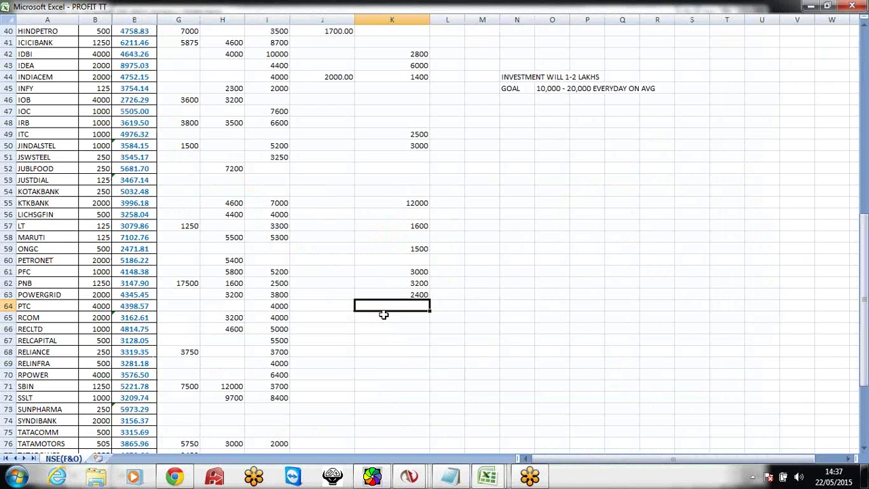
pyautogui.write('2000')
pyautogui.click(382, 317)
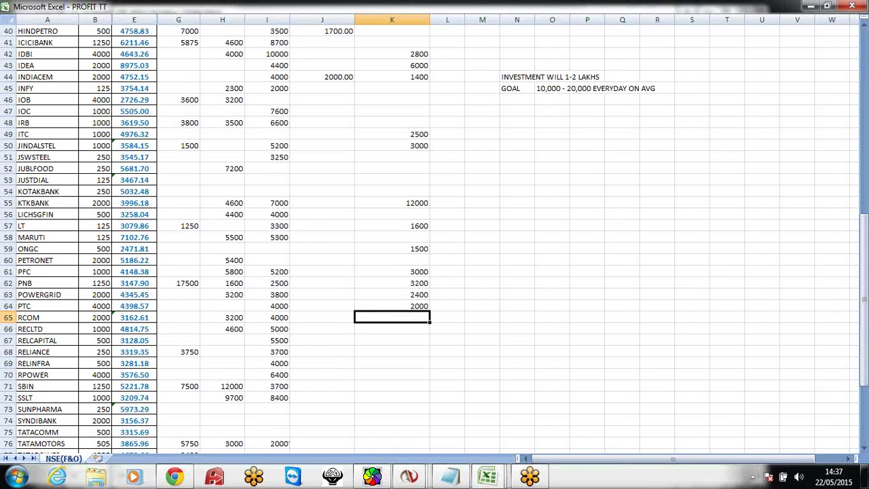
# Open the RCOM1 10-minute chart, highlight RCOM's 64.30 level in the notes, and compare it with the enlarged price scale
pyautogui.rightClick(409, 476)
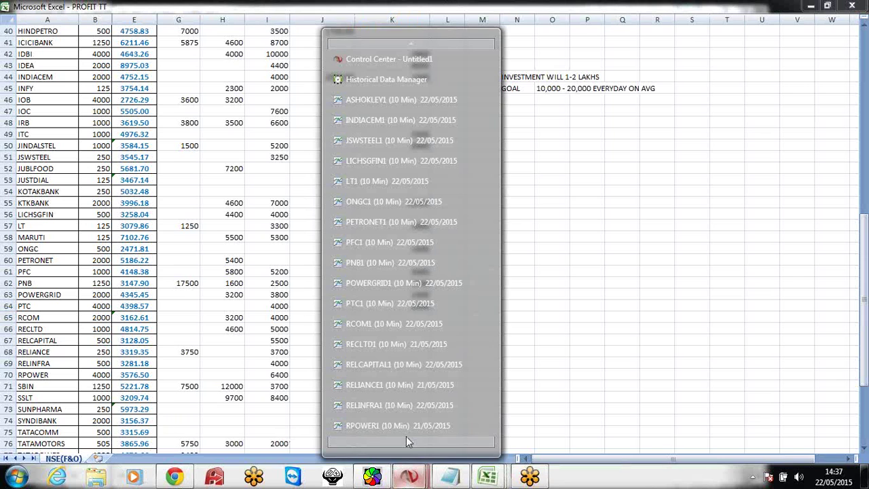
pyautogui.click(394, 324)
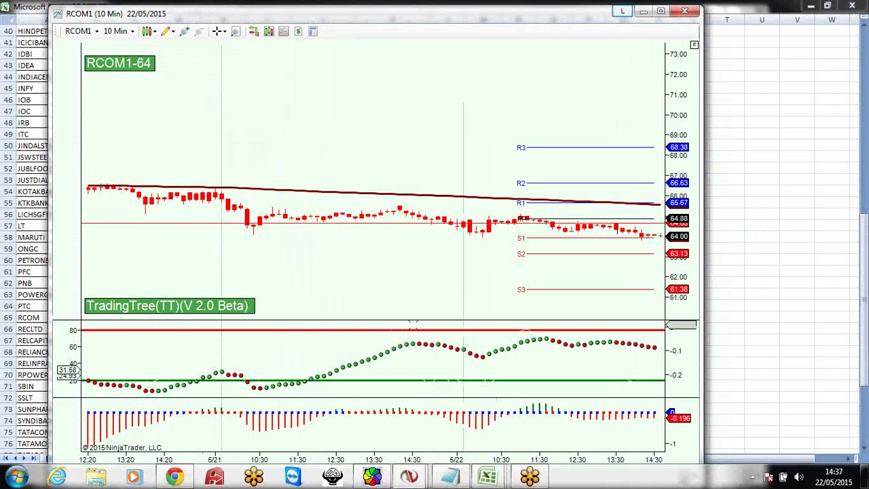
pyautogui.click(451, 475)
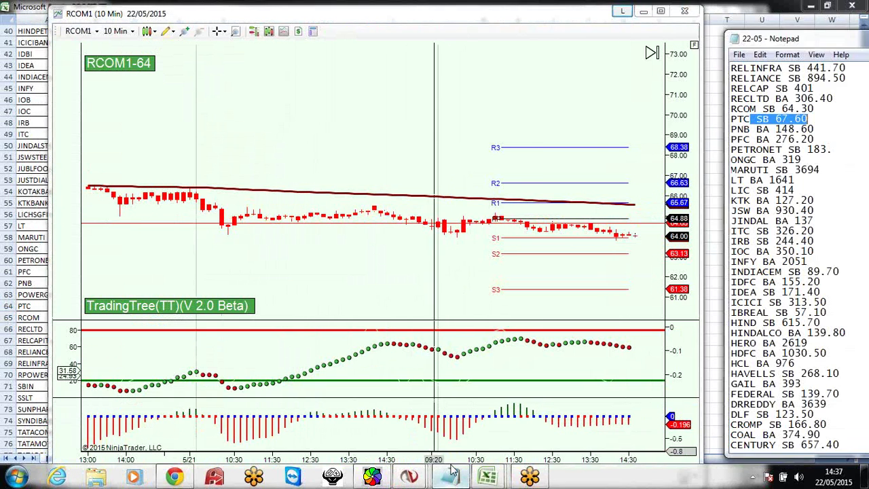
pyautogui.moveTo(831, 108); pyautogui.dragTo(776, 114)
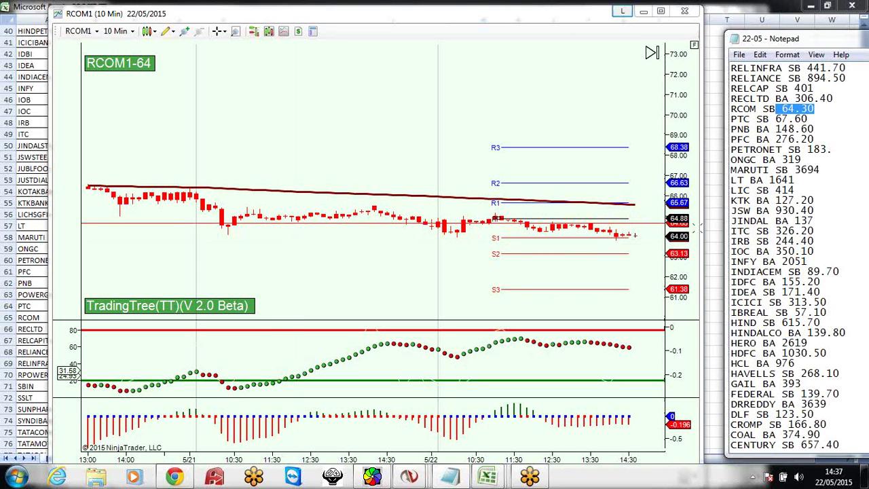
pyautogui.moveTo(686, 129); pyautogui.dragTo(687, 142)
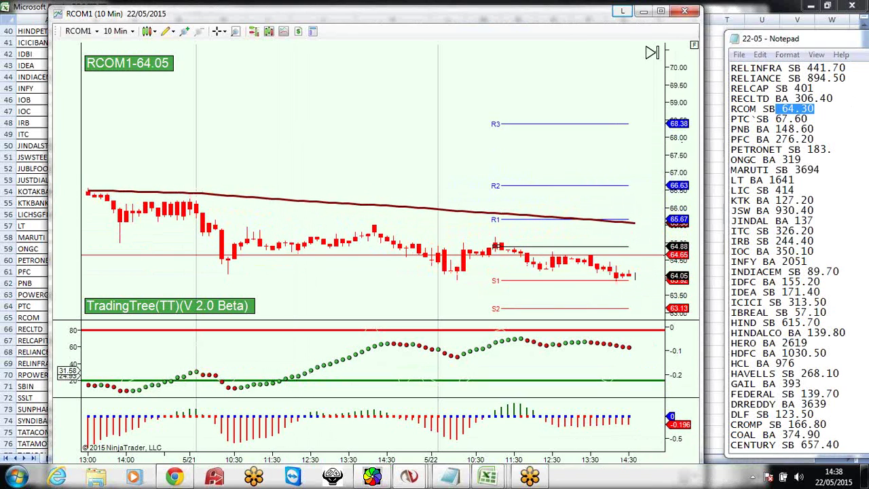
# Close the RCOM1 chart and record 600 for RCOM in cell K65 of the profit sheet
pyautogui.click(682, 12)
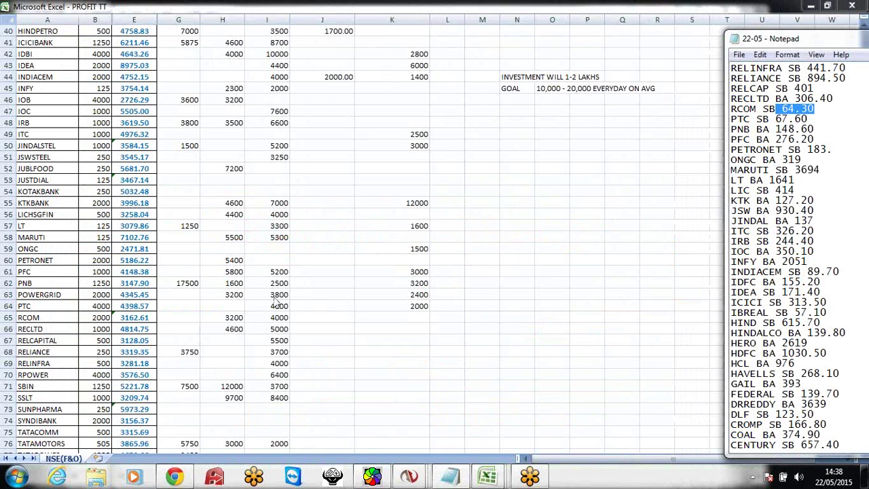
pyautogui.click(395, 319)
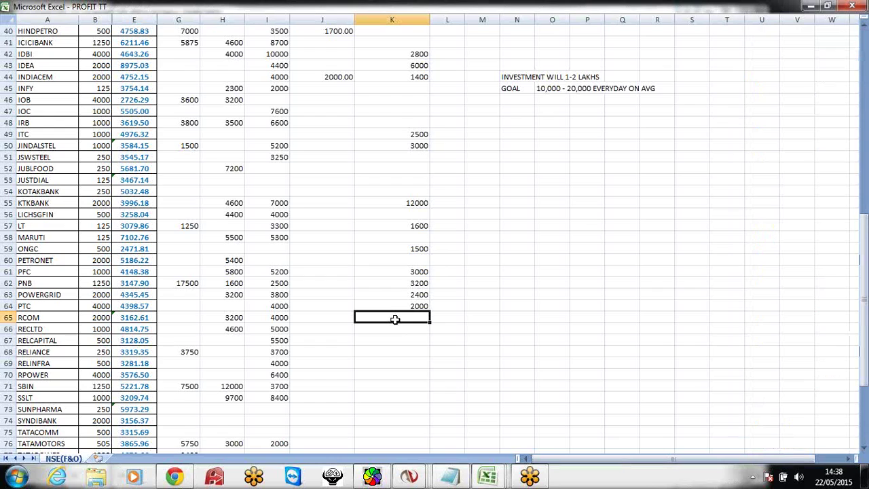
pyautogui.write('600')
pyautogui.press('Return')
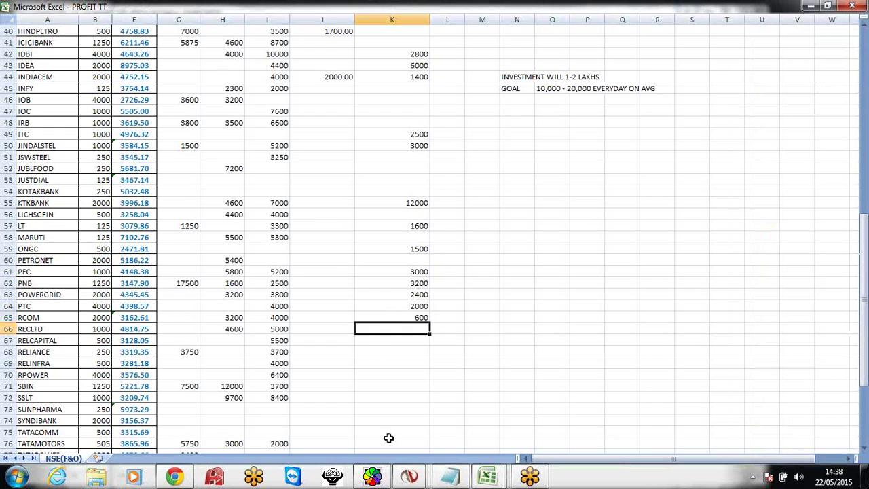
# Open the RECLTD1 10-minute chart, compare it with the RECLTD BA 306.40 level highlighted in the notes, and return to the profit sheet
pyautogui.rightClick(408, 477)
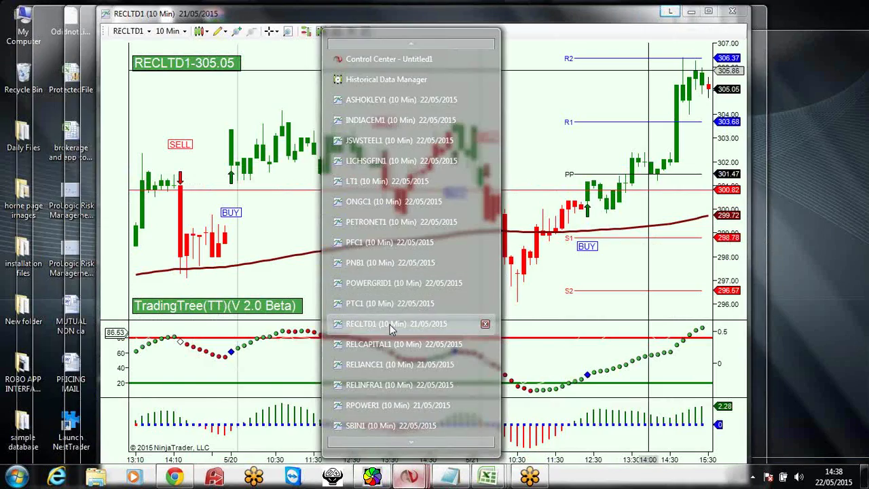
pyautogui.click(392, 324)
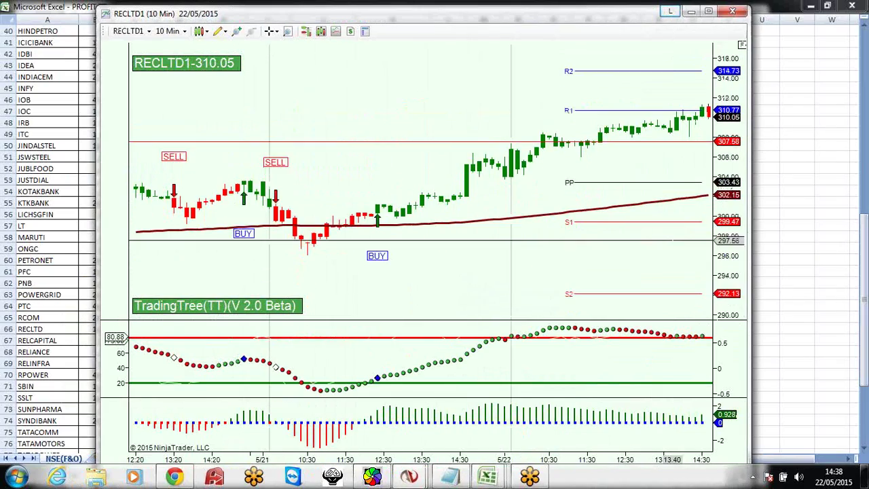
pyautogui.click(451, 477)
pyautogui.click(777, 108)
pyautogui.moveTo(835, 99); pyautogui.dragTo(778, 99)
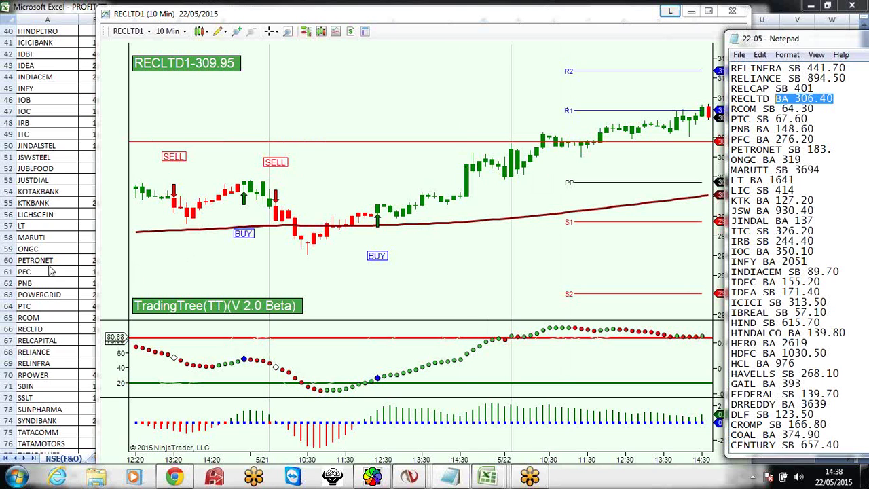
pyautogui.hotkey('alt', 'Tab')
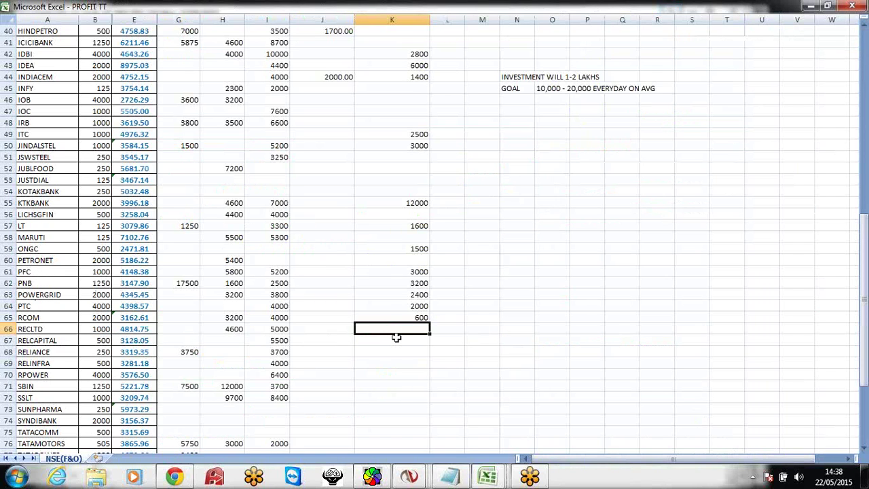
# Record 4000 for RECLTD in cell K66 of the profit sheet
pyautogui.write('4')
pyautogui.press('Return')
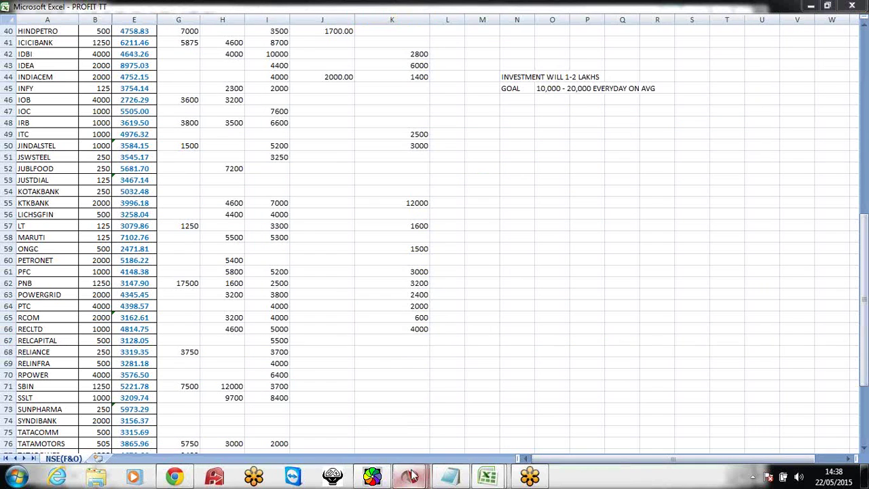
# Open the RELCAPITAL1 10-minute chart and highlight RELCAP's SB 401 level in the 22-05 notes for comparison
pyautogui.click(409, 477)
pyautogui.click(390, 343)
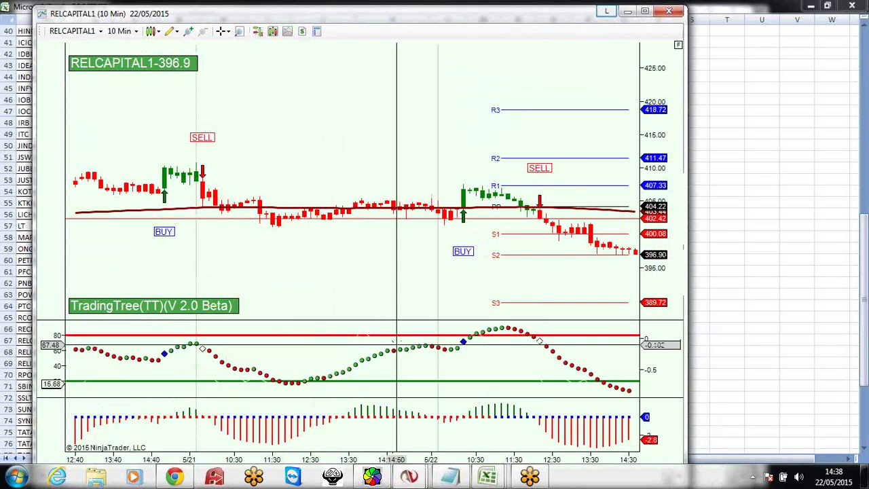
pyautogui.scroll(-3, 378, 285)
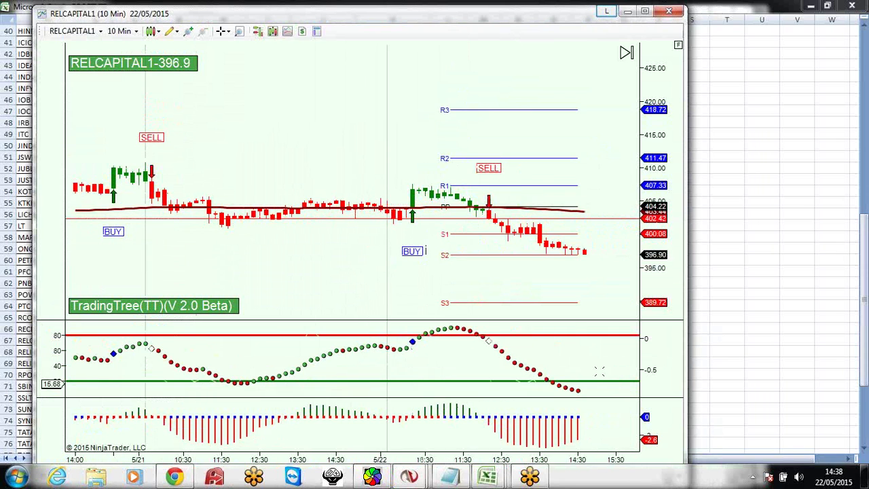
pyautogui.hotkey('alt', 'Tab')
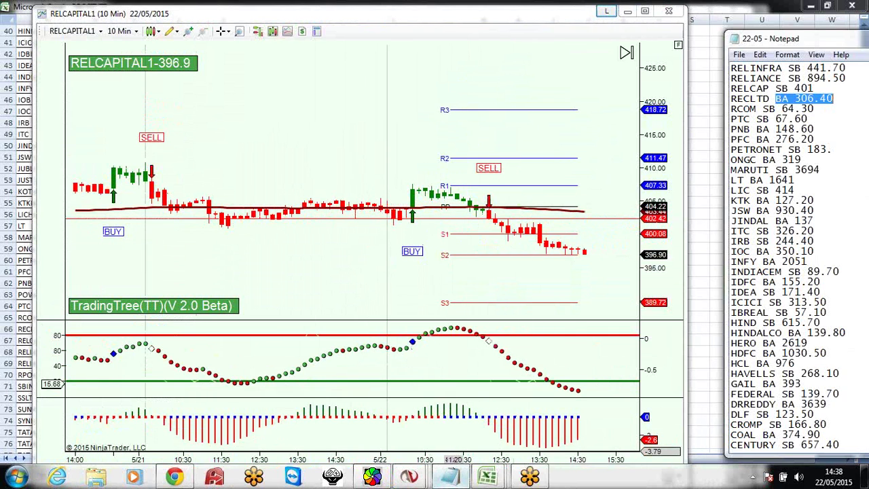
pyautogui.click(800, 97)
pyautogui.moveTo(845, 87); pyautogui.dragTo(772, 86)
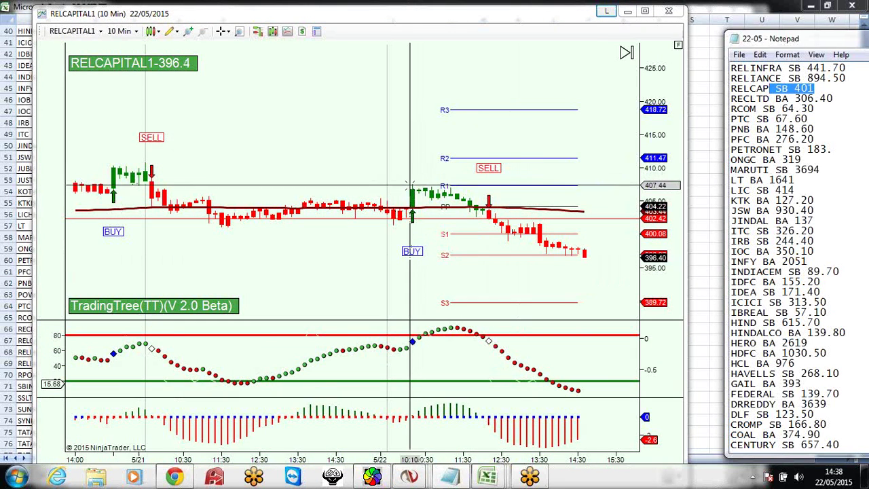
# Measure the RELCAPITAL1 price move with the Ruler from the bar at the 22 May SELL signal to the latest bar
pyautogui.click(172, 34)
pyautogui.click(204, 72)
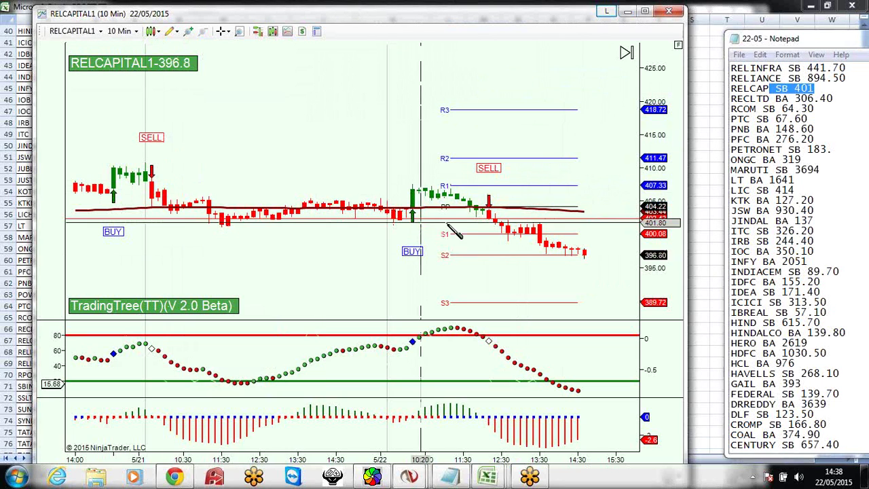
pyautogui.click(490, 223)
pyautogui.click(583, 258)
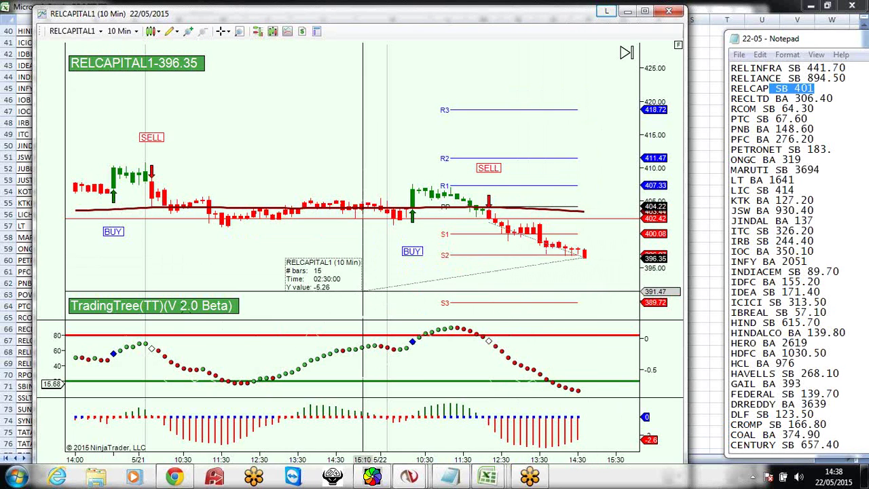
# Return to the profit sheet and record 2500 for RELCAPITAL in cell K67
pyautogui.click(3, 272)
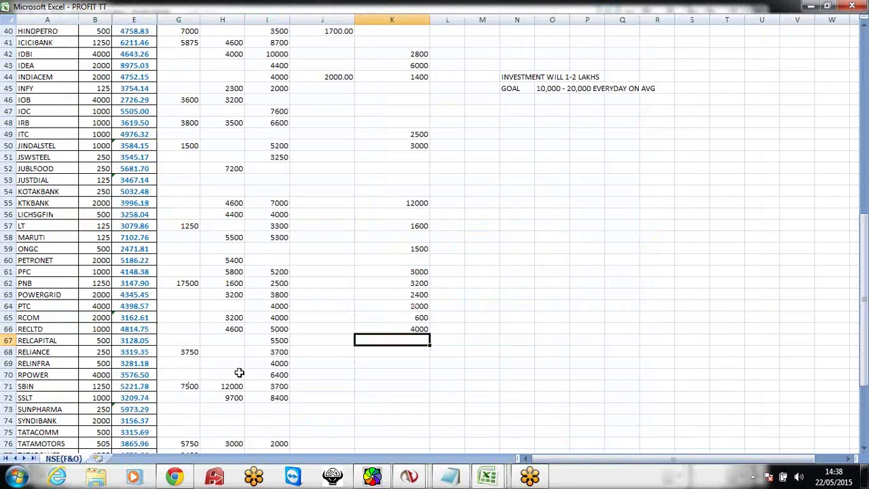
pyautogui.write('2500')
pyautogui.press('Return')
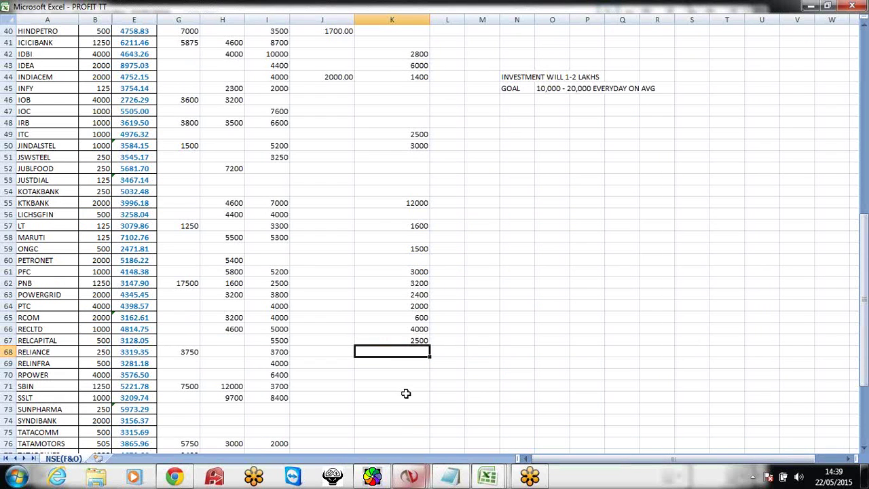
# Open the RELIANCE1 10-minute chart, compare it with RELIANCE's 894.50 level highlighted in the notes, and close the chart
pyautogui.click(410, 477)
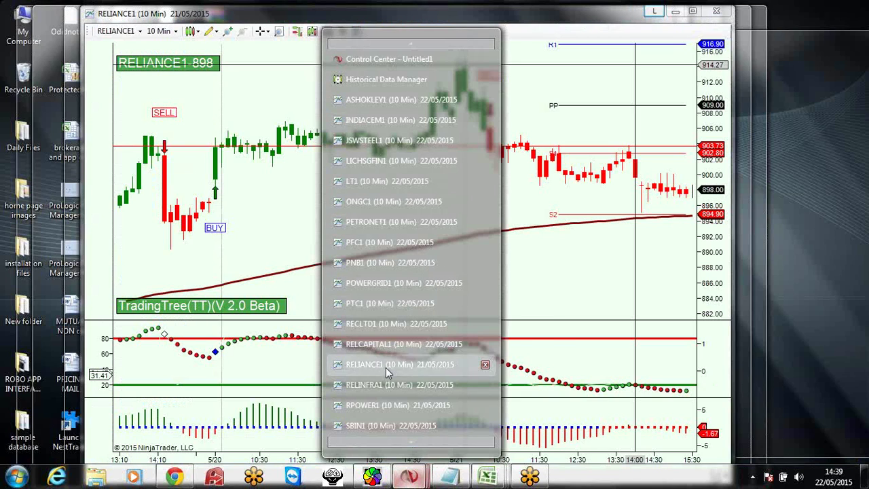
pyautogui.click(386, 368)
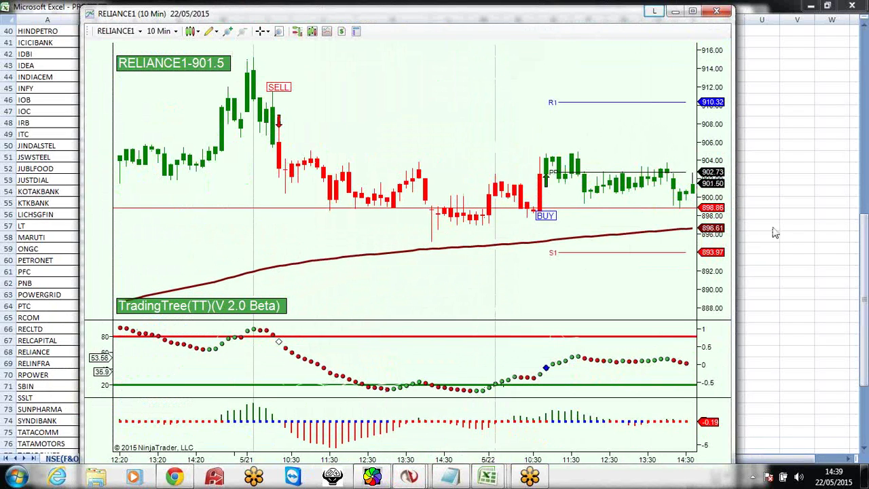
pyautogui.click(450, 478)
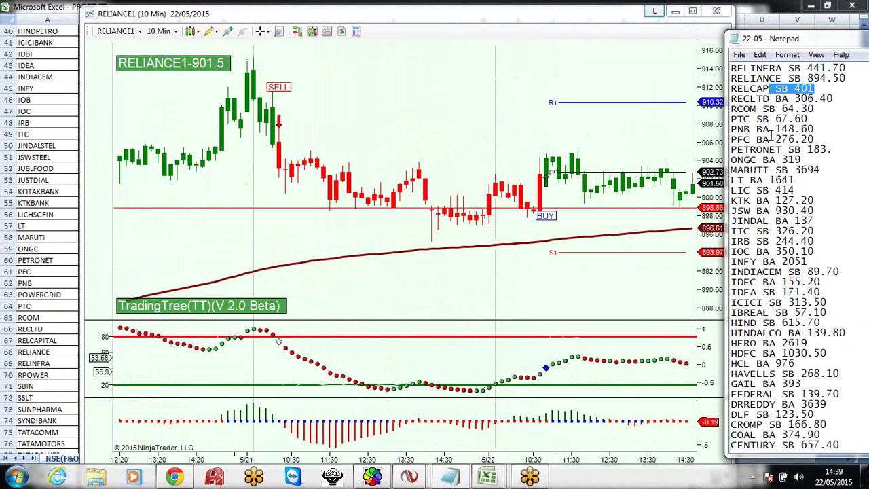
pyautogui.moveTo(845, 80); pyautogui.dragTo(794, 79)
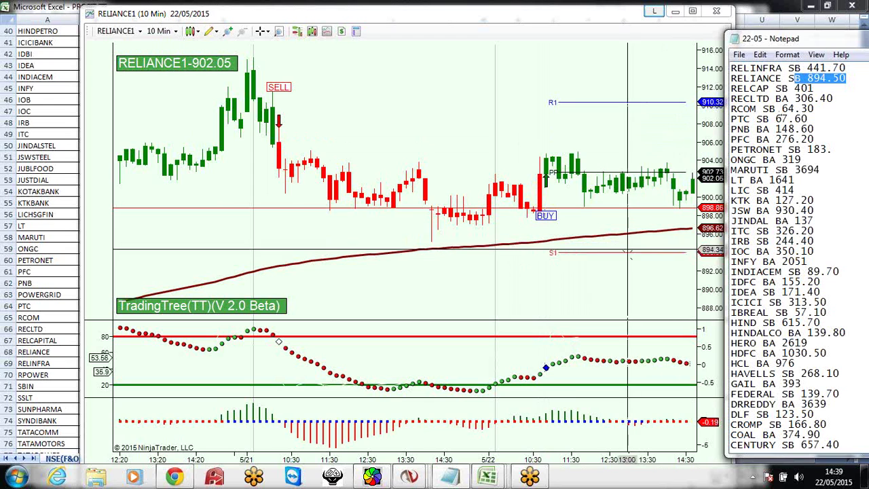
pyautogui.moveTo(610, 302); pyautogui.dragTo(527, 303)
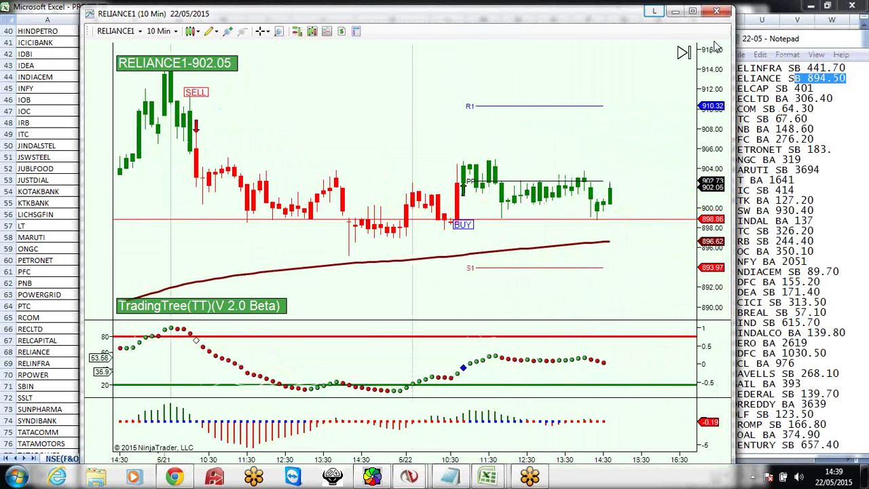
pyautogui.click(675, 11)
# Highlight RELINFRA's SB 441.70 entry in the notes and open the RELINFRA1 10-minute chart to compare it
pyautogui.click(797, 92)
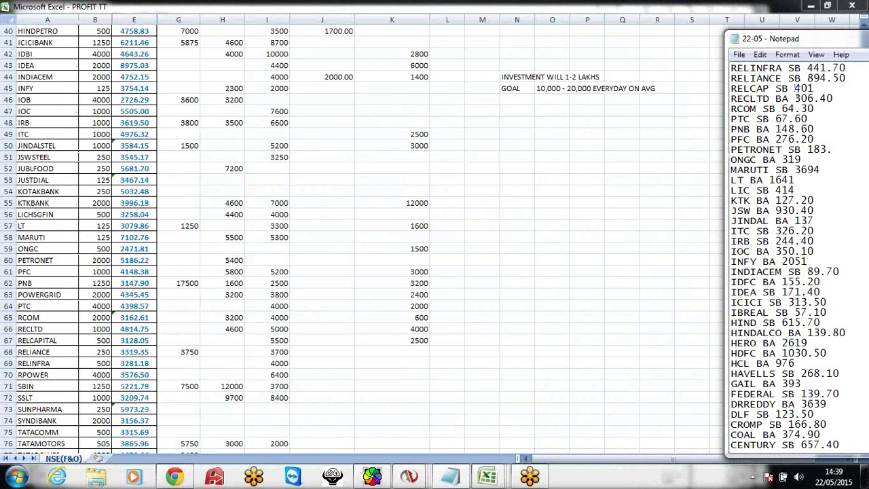
pyautogui.scroll(1, 826, 180)
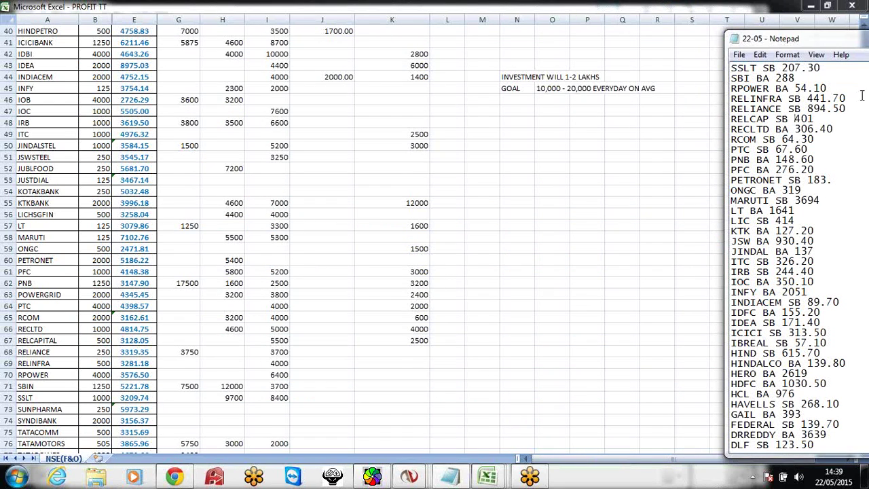
pyautogui.moveTo(823, 99); pyautogui.dragTo(738, 98)
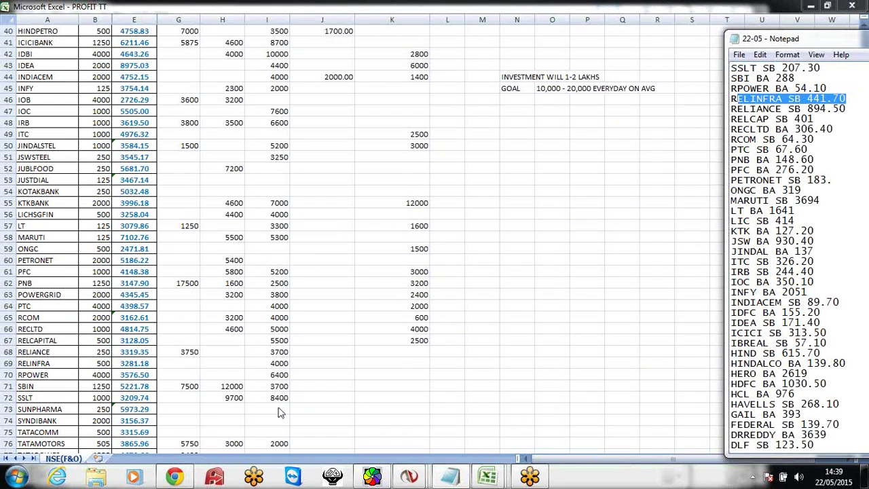
pyautogui.click(408, 477)
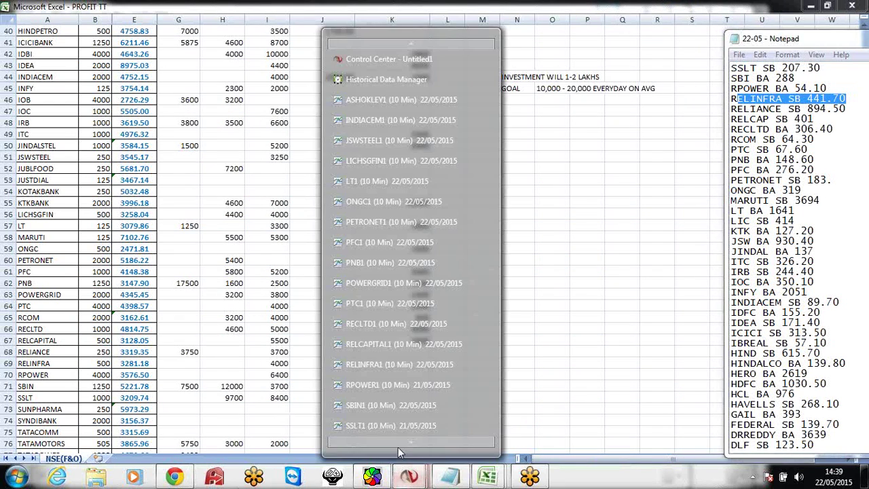
pyautogui.click(385, 366)
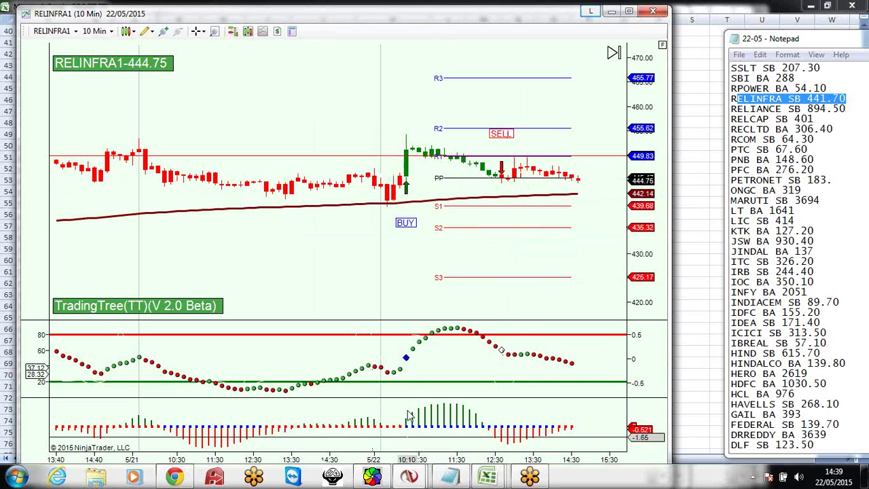
# Open the RPOWER1 10-minute chart and highlight RPOWER's BA 54.10 level in the notes for comparison
pyautogui.moveTo(408, 476)
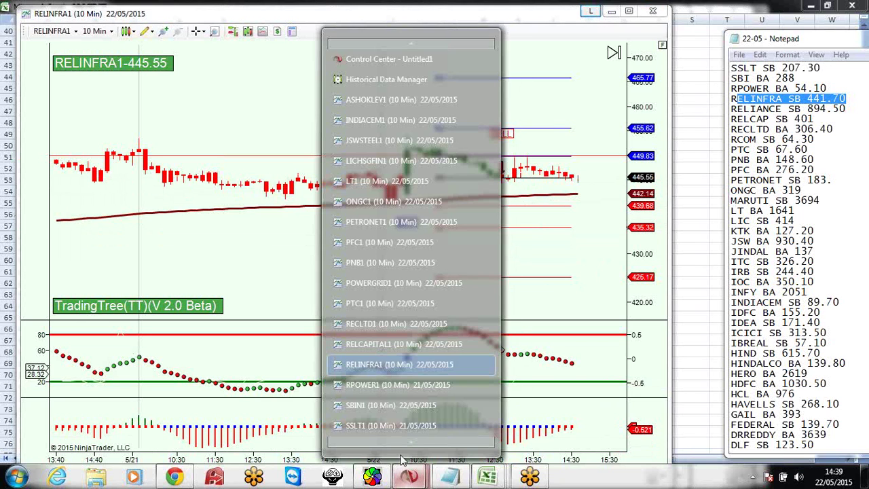
pyautogui.click(383, 385)
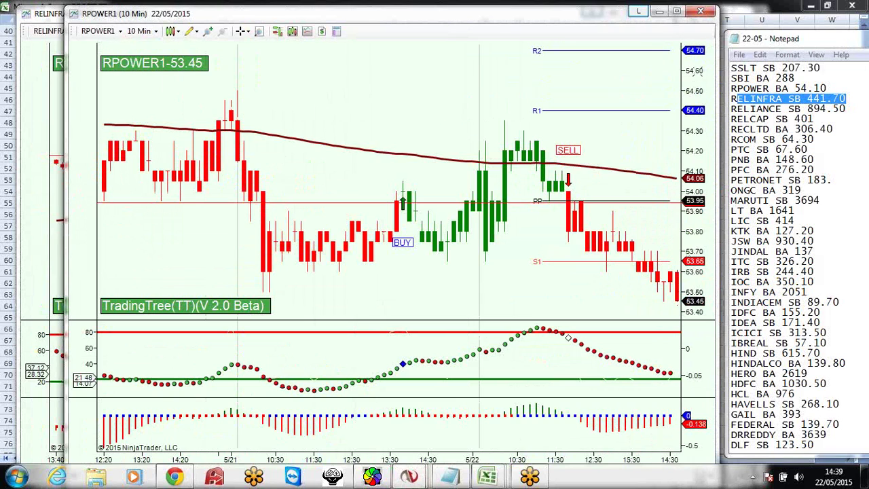
pyautogui.scroll(-2, 404, 180)
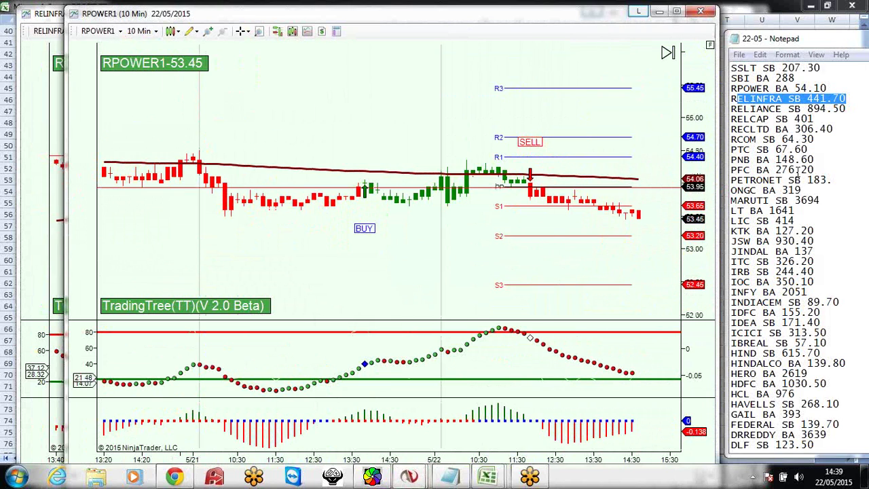
pyautogui.moveTo(829, 89); pyautogui.dragTo(769, 88)
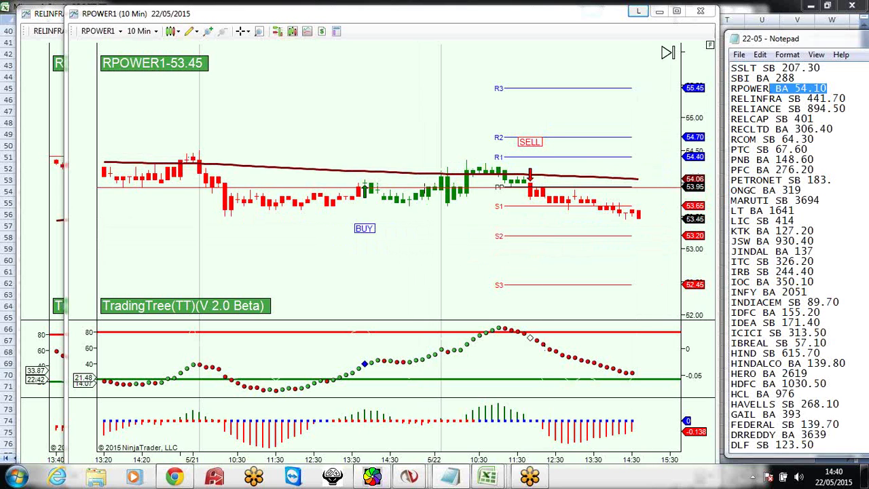
# Measure the RPOWER1 price move with the Ruler from the SELL signal bar to the latest bar
pyautogui.click(189, 31)
pyautogui.click(207, 74)
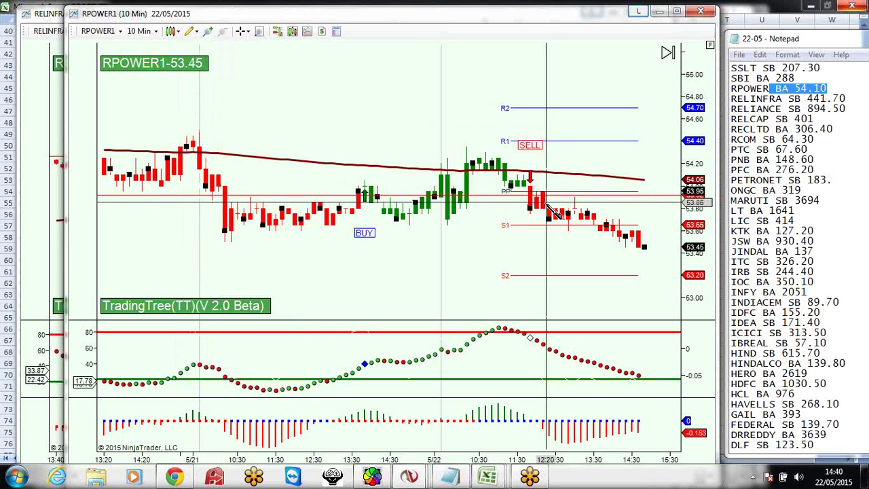
pyautogui.click(534, 213)
pyautogui.click(555, 233)
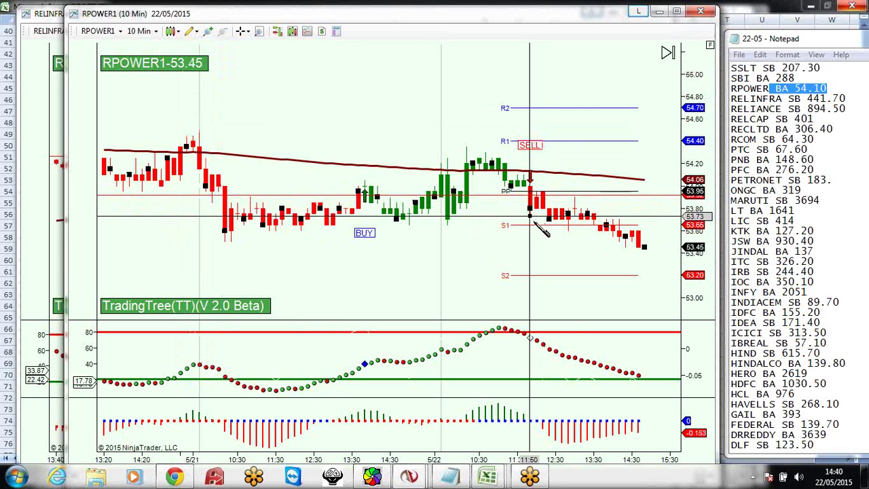
pyautogui.click(644, 248)
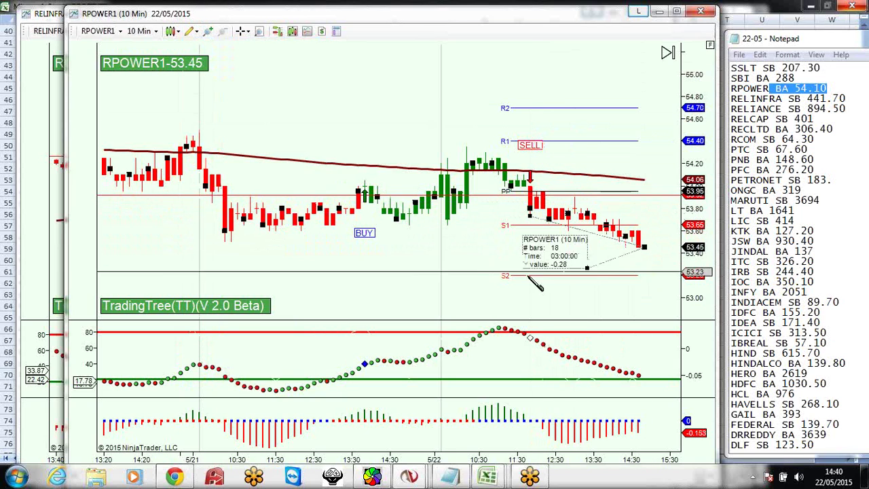
pyautogui.click(434, 290)
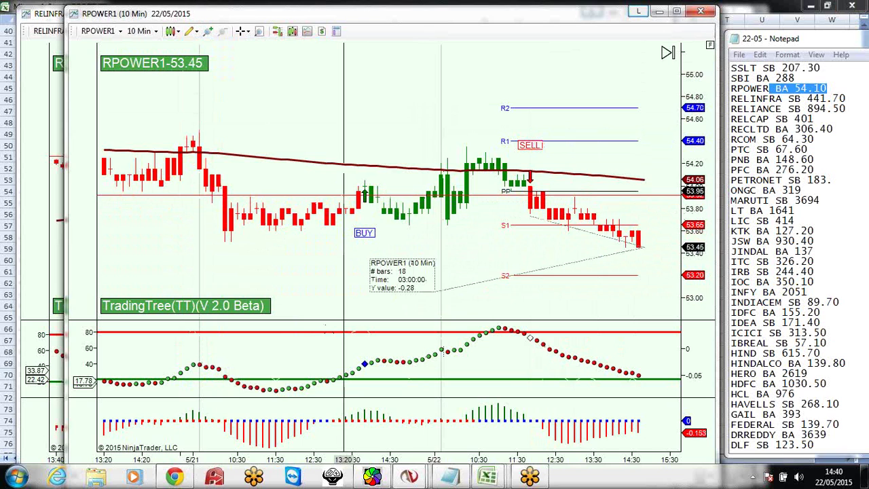
# Return to the profit sheet, select RPOWER's cell K70, and view the profit and margin totals below the stock list
pyautogui.click(4, 225)
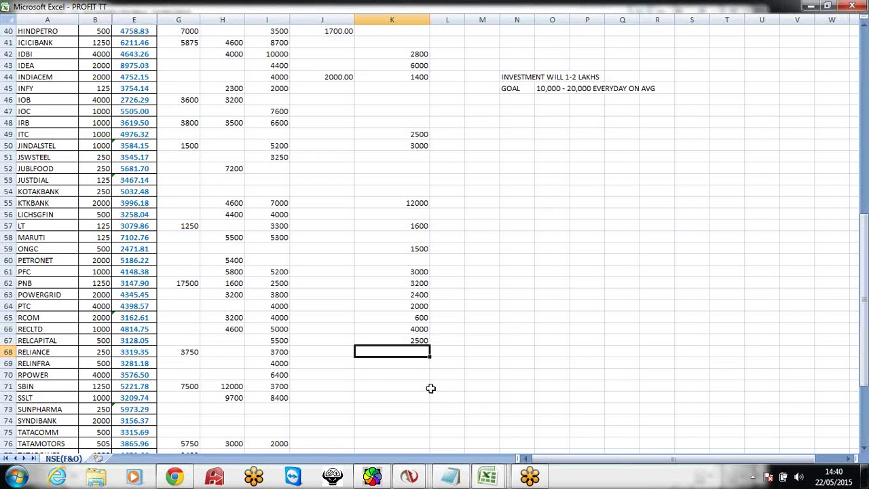
pyautogui.click(410, 378)
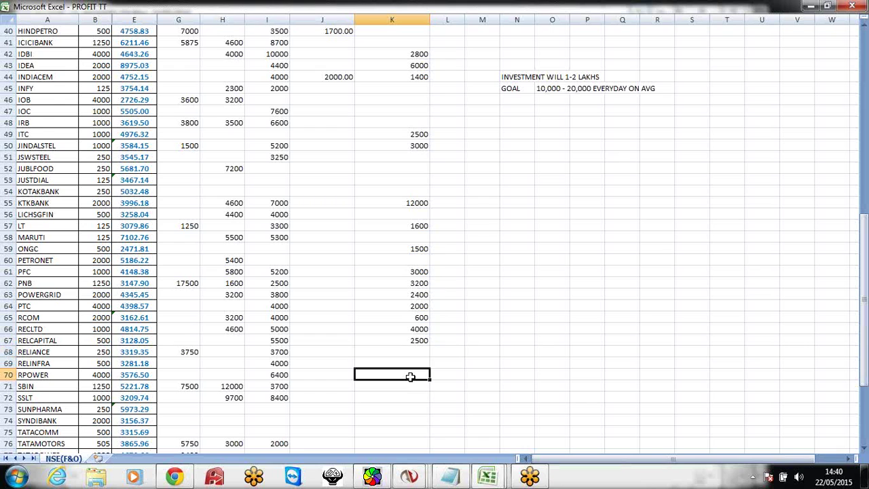
pyautogui.scroll(-2, 477, 332)
pyautogui.scroll(-3, 466, 330)
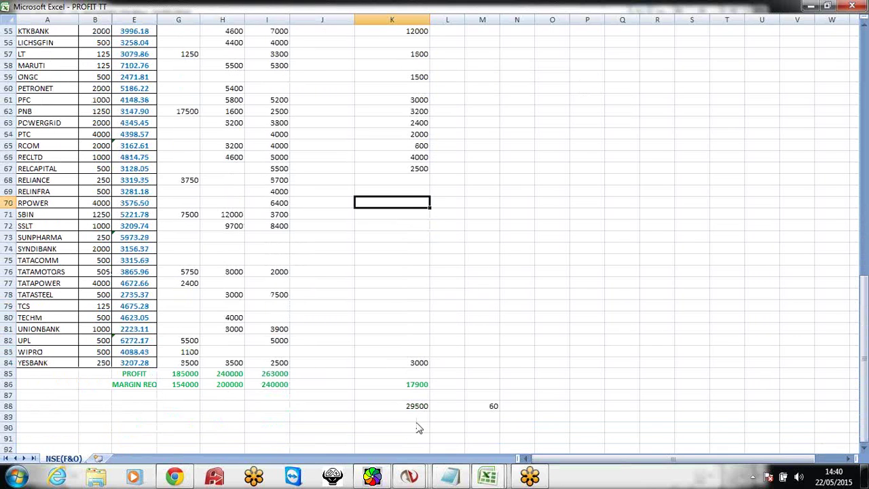
# Open the SBIN1 10-minute chart and compare it with SBI's 288 level highlighted in the notes
pyautogui.rightClick(409, 477)
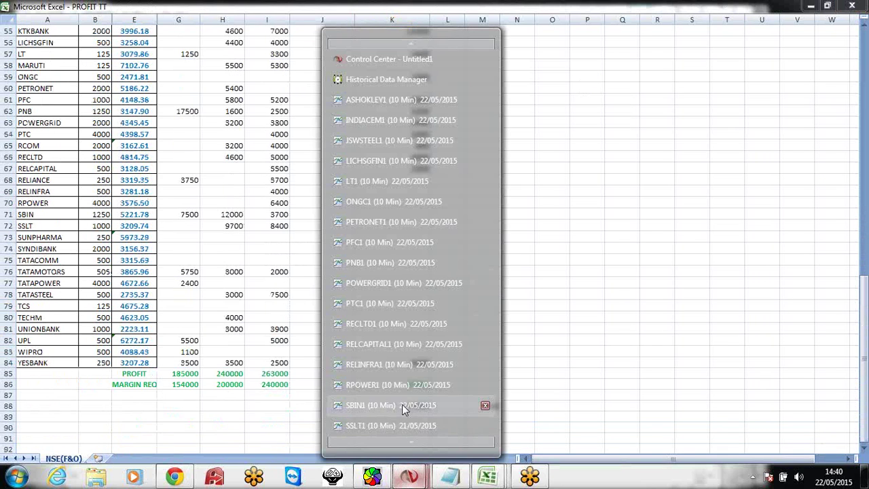
pyautogui.click(402, 405)
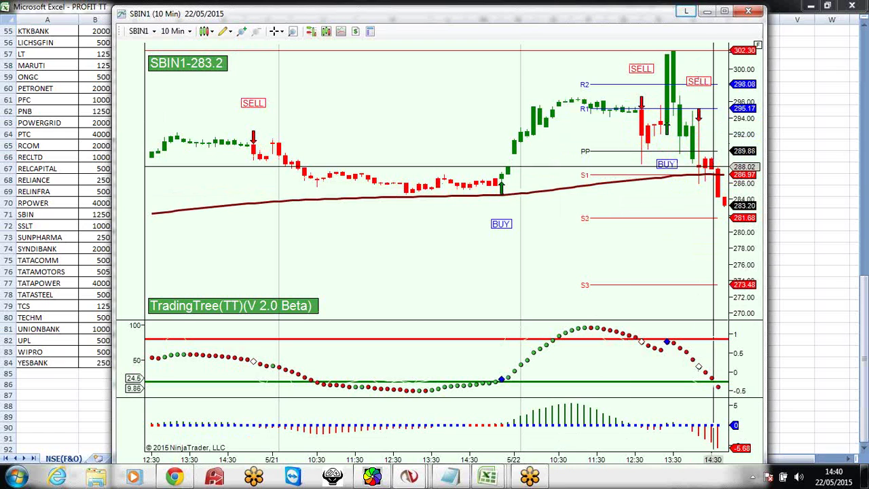
pyautogui.click(450, 477)
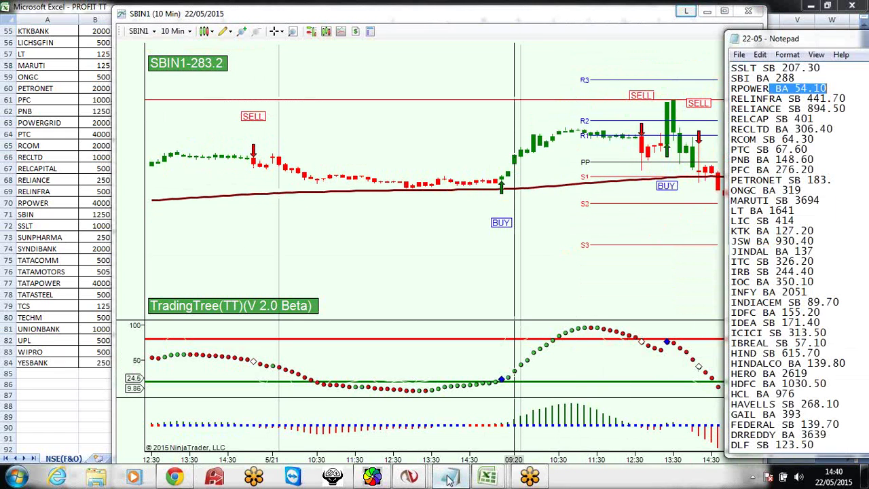
pyautogui.doubleClick(782, 78)
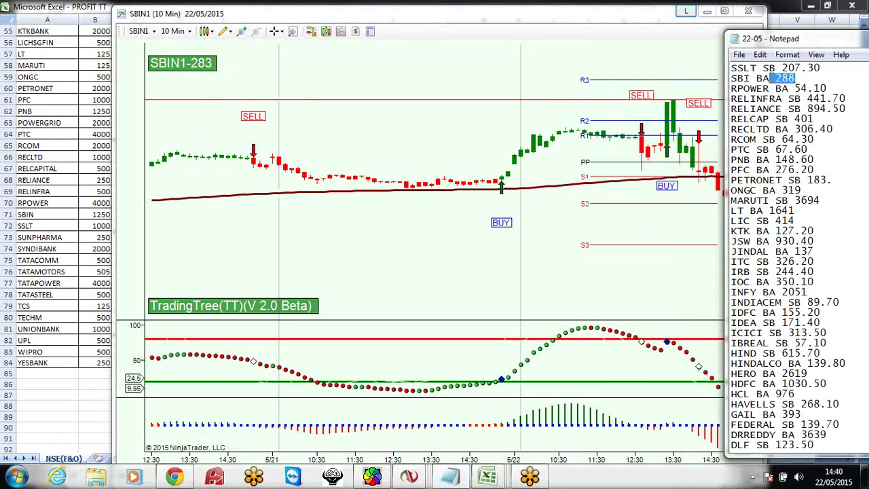
pyautogui.middleClick(536, 165)
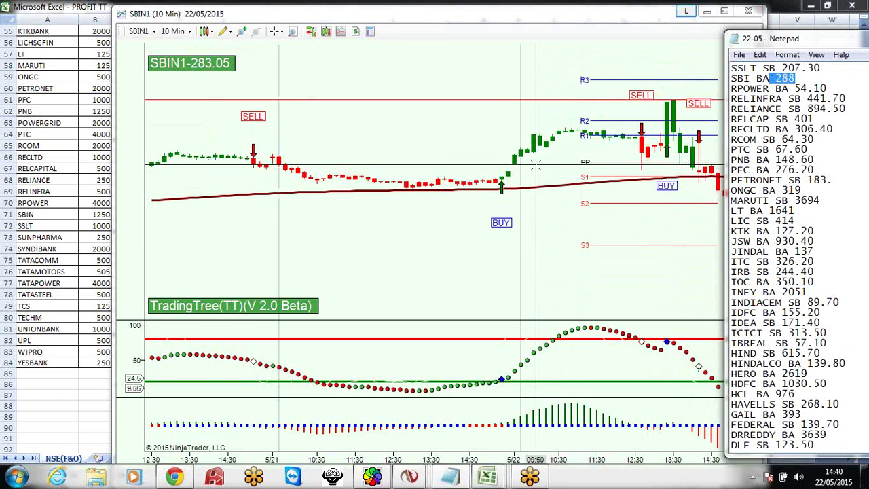
# Measure the SBIN1 price rise with the Ruler from the 09:20 bar on 22 May to the late-morning highs
pyautogui.moveTo(408, 14); pyautogui.dragTo(333, 15)
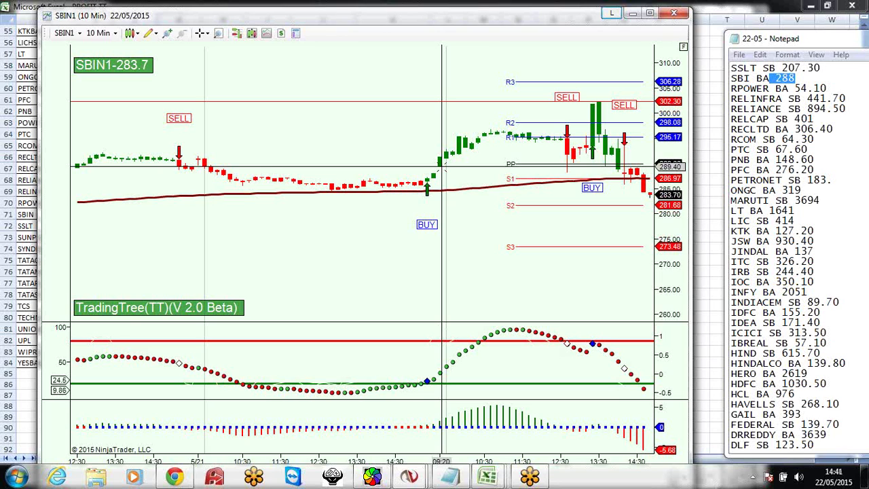
pyautogui.click(149, 33)
pyautogui.click(158, 78)
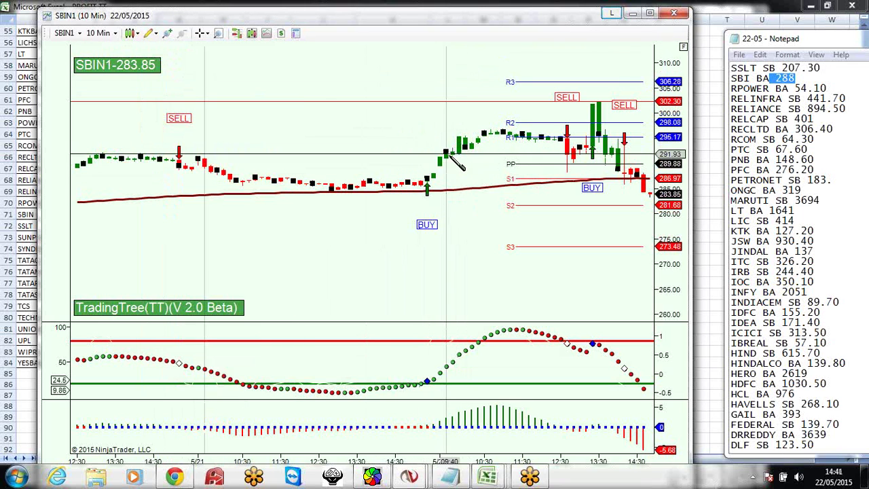
pyautogui.click(441, 165)
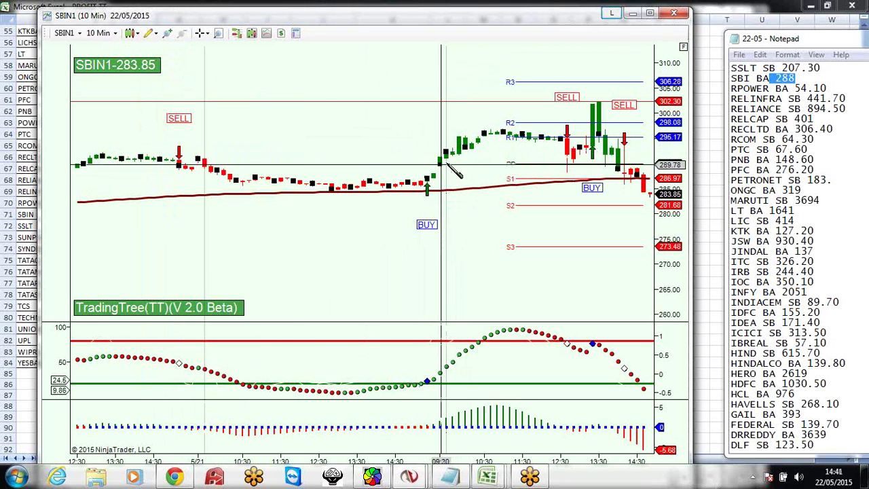
pyautogui.click(528, 137)
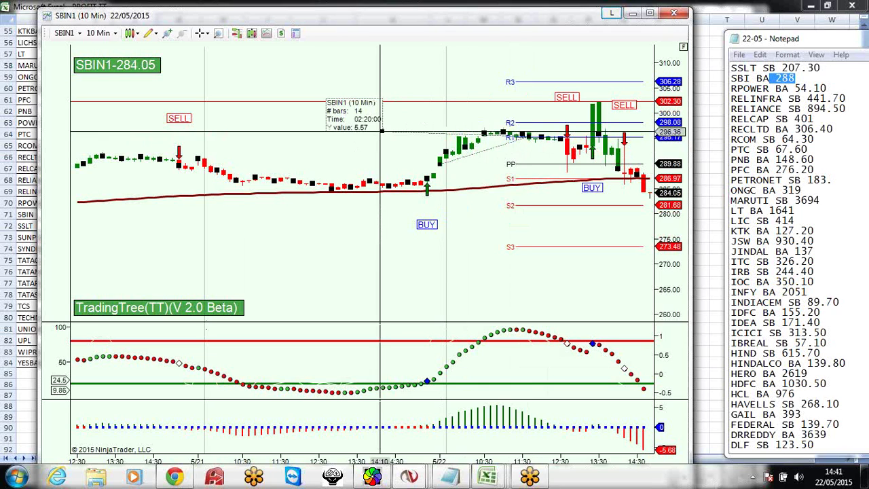
pyautogui.click(381, 131)
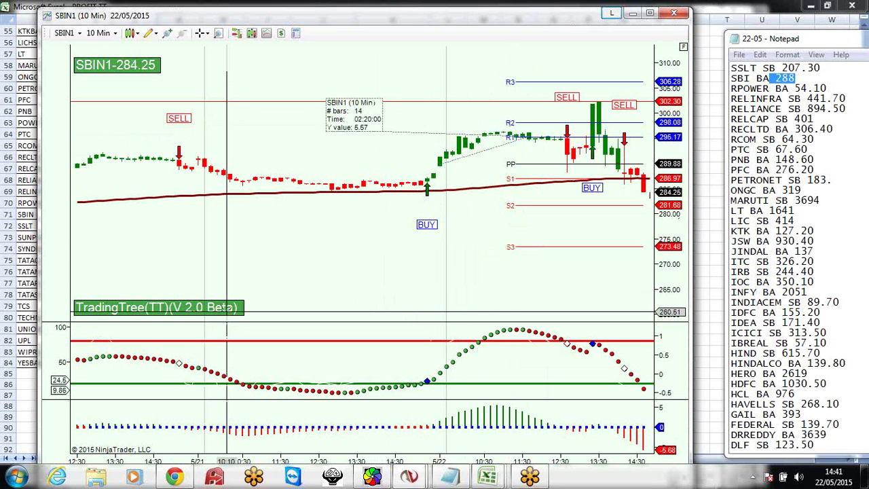
# Enter 6250 as SBIN's profit in cell K71 of the profit sheet
pyautogui.click(706, 281)
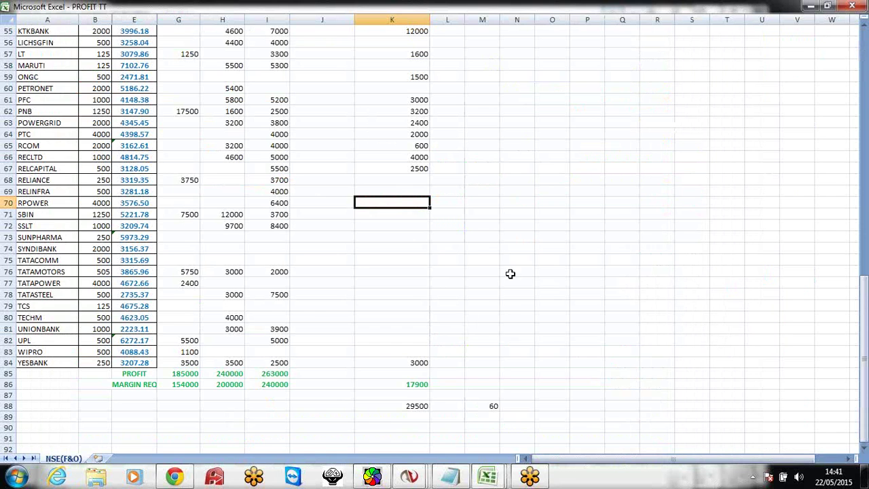
pyautogui.click(416, 216)
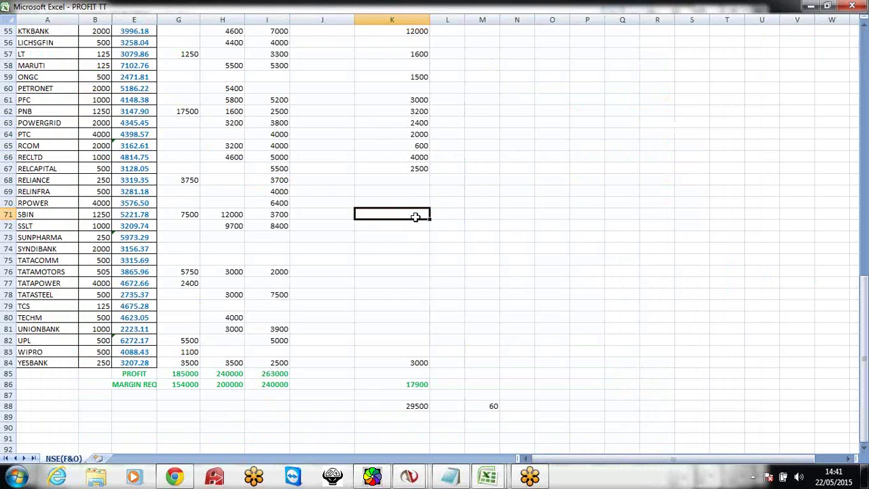
pyautogui.write('6250')
pyautogui.press('Return')
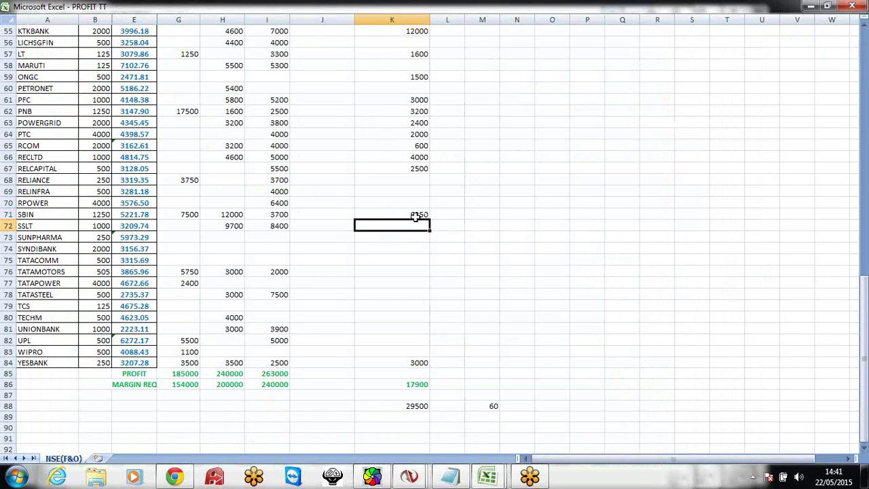
# Open the SSLT1 10-minute chart and compare it with the SSLT SB 207.30 level highlighted in the notes
pyautogui.click(411, 478)
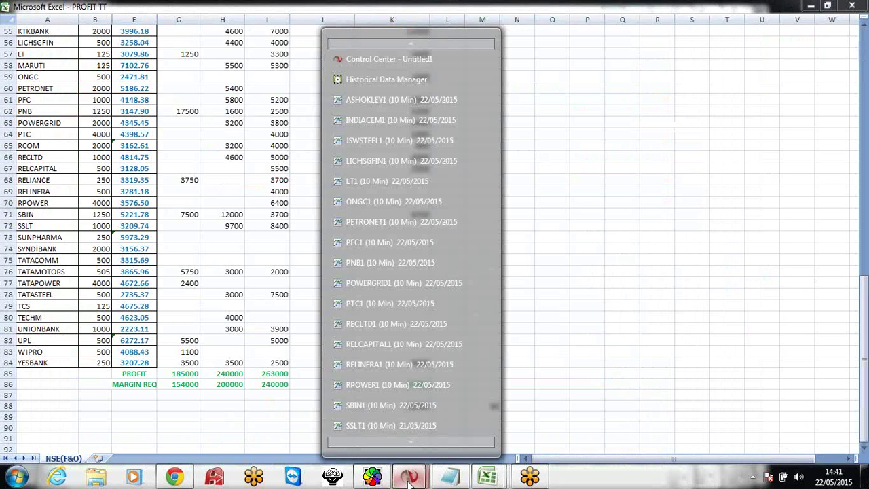
pyautogui.click(402, 426)
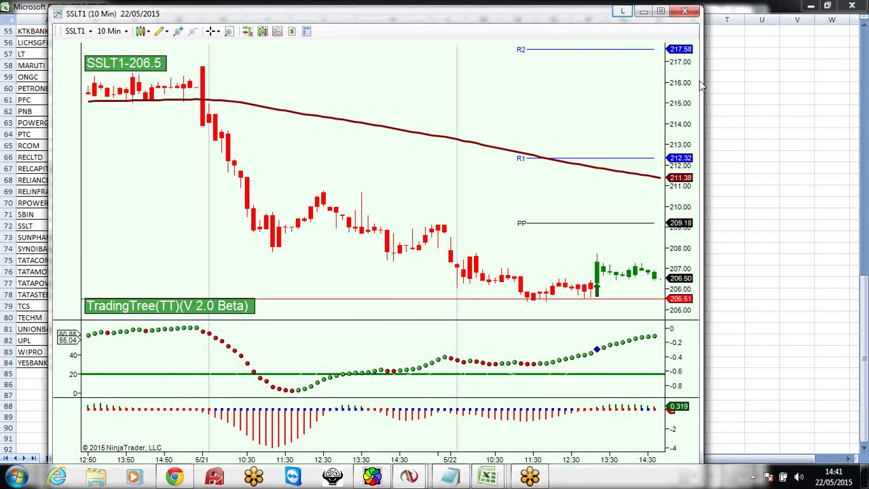
pyautogui.click(449, 477)
pyautogui.scroll(4, 821, 190)
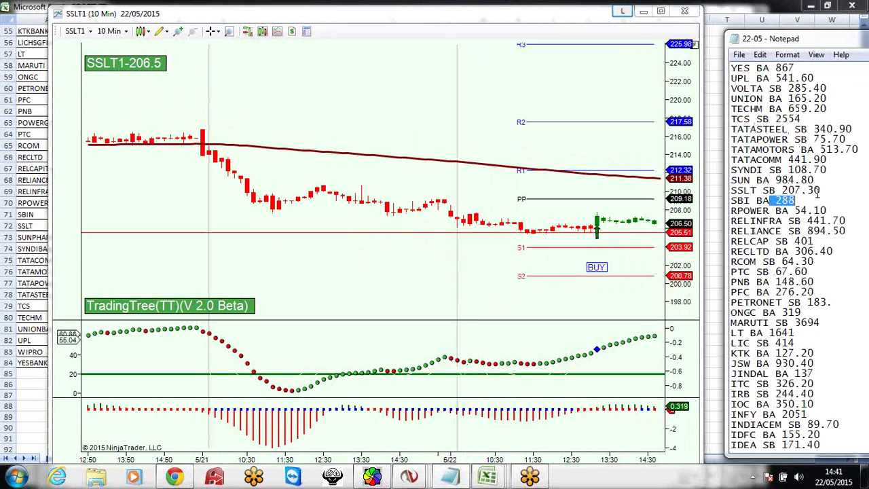
pyautogui.moveTo(842, 189); pyautogui.dragTo(739, 190)
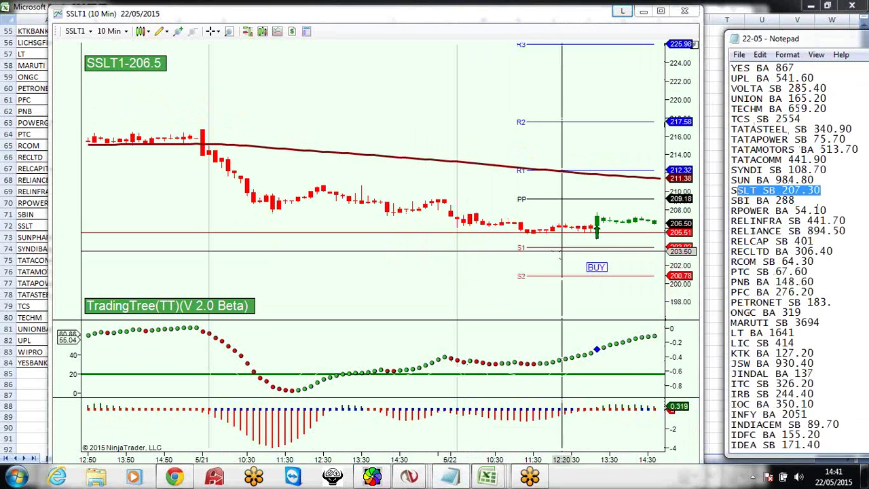
pyautogui.middleClick(500, 231)
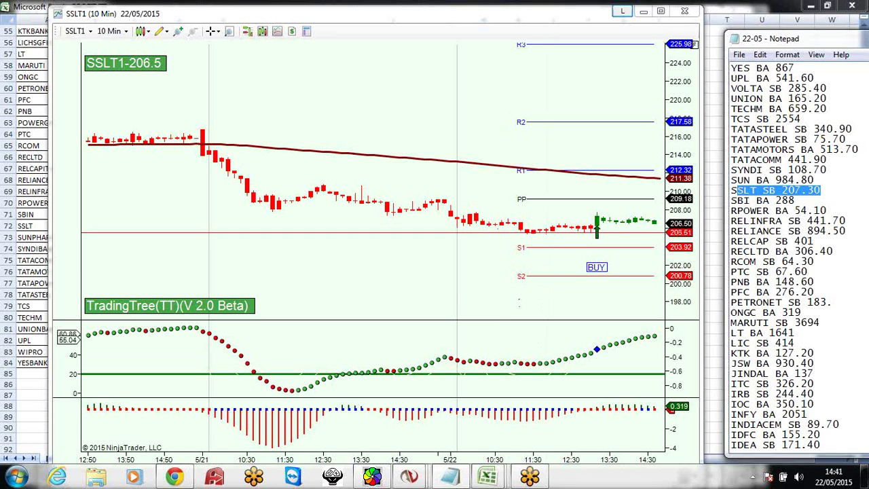
pyautogui.middleClick(540, 266)
# Highlight SUN's BA 984.80 level in the notes and open the SUNPHARMA1 10-minute chart for comparison
pyautogui.moveTo(815, 181); pyautogui.dragTo(751, 181)
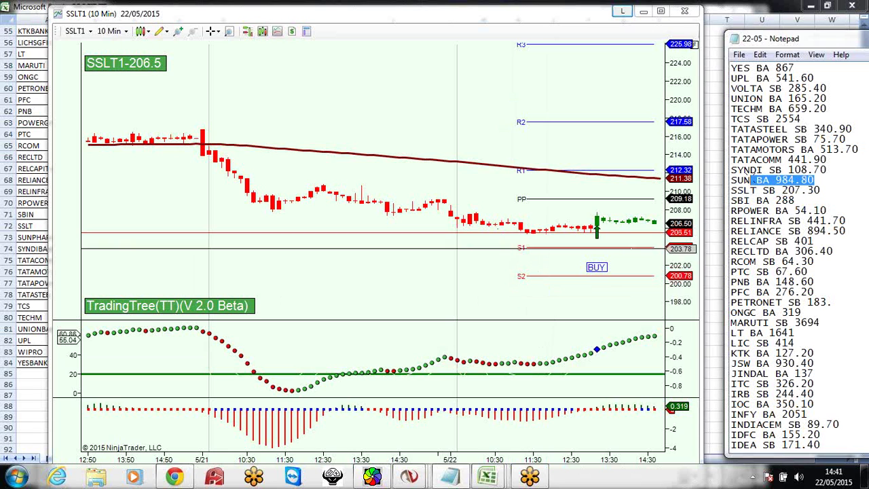
pyautogui.click(405, 479)
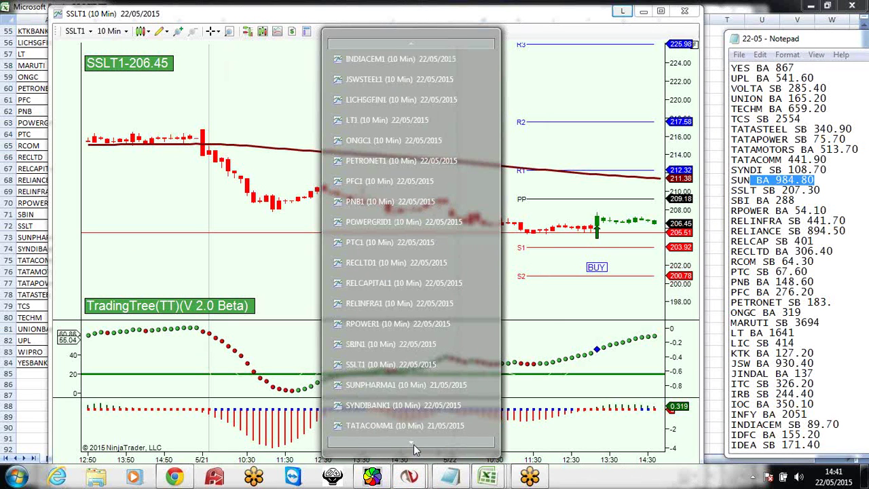
pyautogui.click(392, 366)
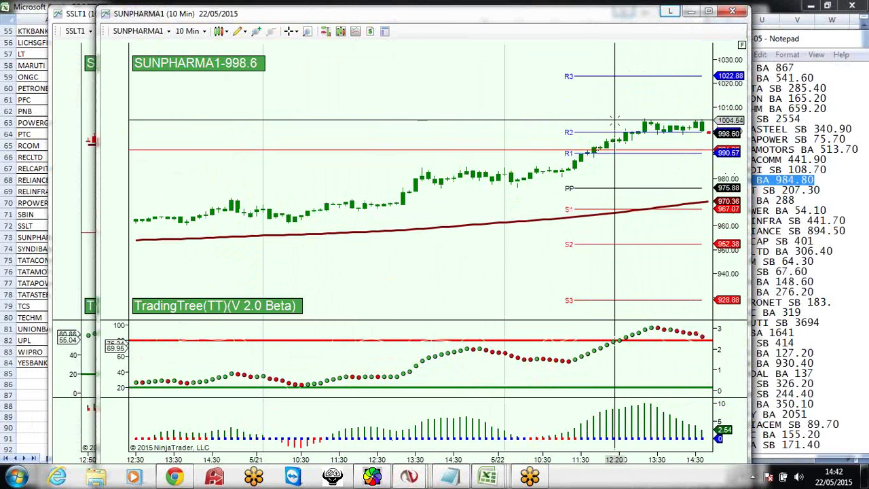
# Return to the profit sheet and enter 5000 as SUNPHARMA's profit in cell K73
pyautogui.click(42, 219)
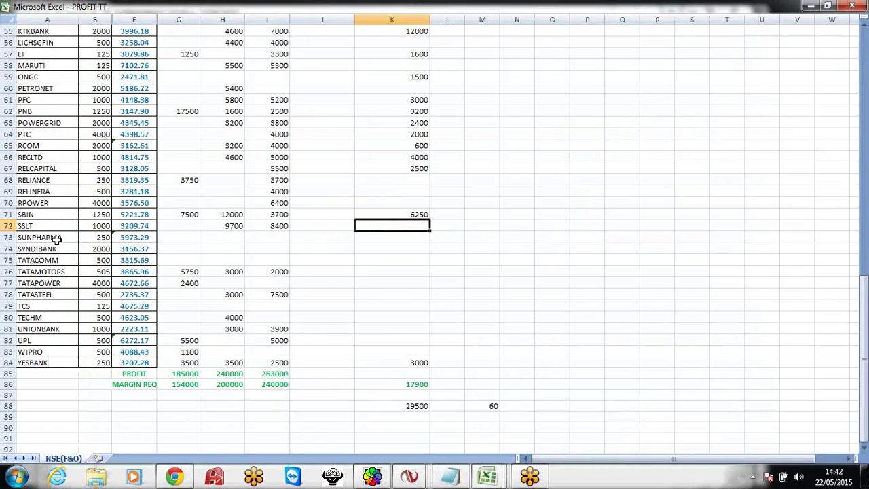
pyautogui.click(392, 242)
pyautogui.write('50')
pyautogui.press('Return')
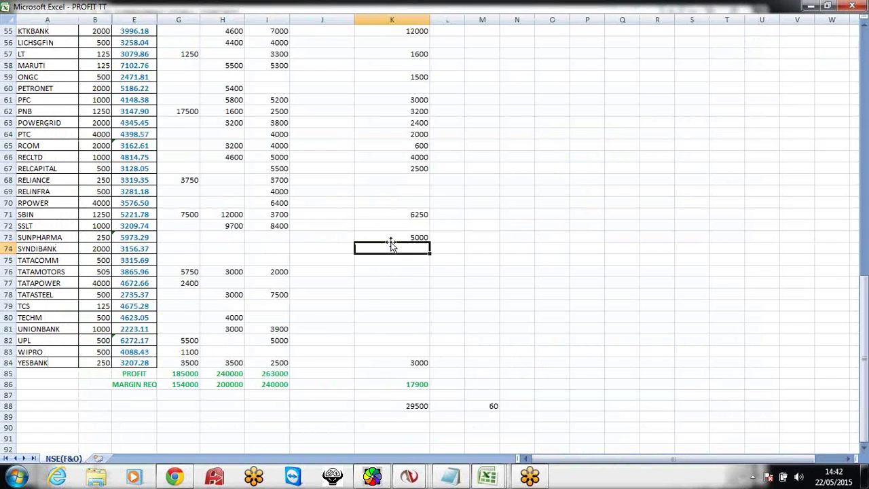
# Open the SYNDIBANK1 10-minute chart and compare it with SYNDI's SB 108.70 level highlighted in the notes
pyautogui.moveTo(416, 479)
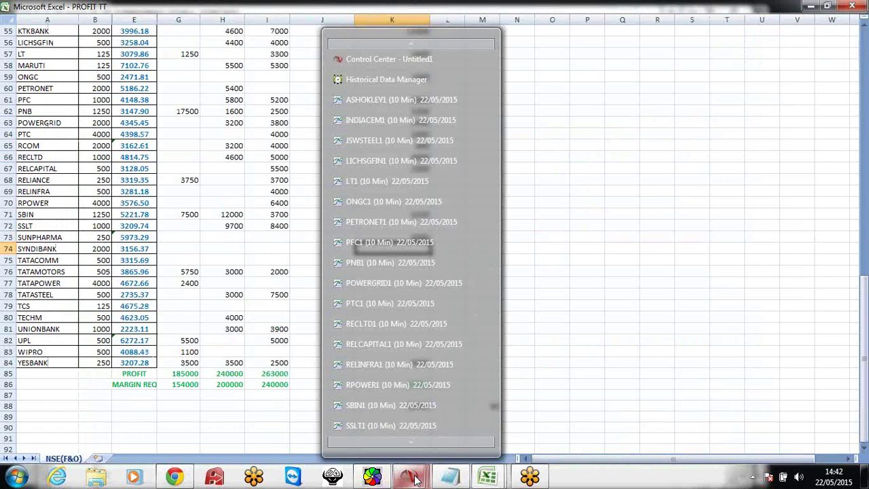
pyautogui.click(405, 443)
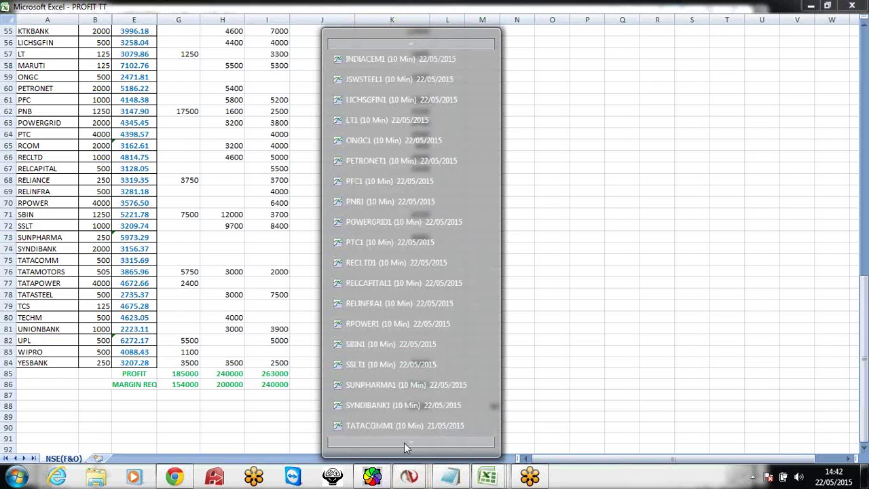
pyautogui.click(391, 366)
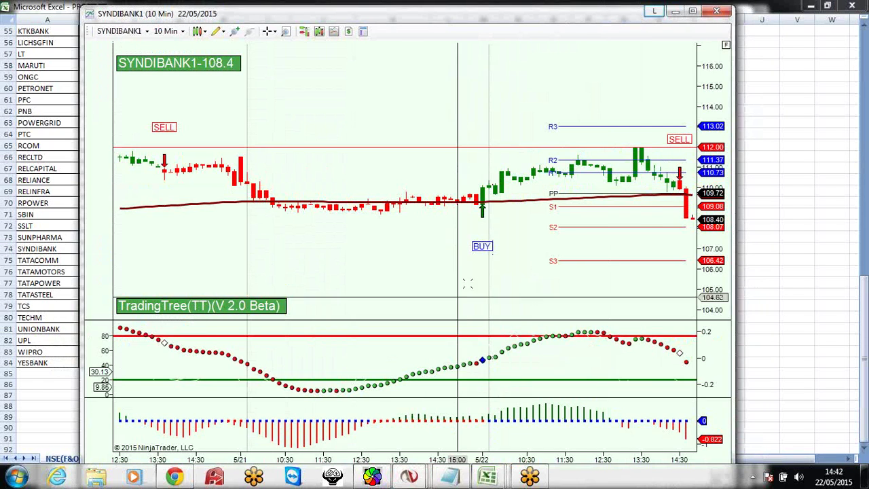
pyautogui.click(450, 477)
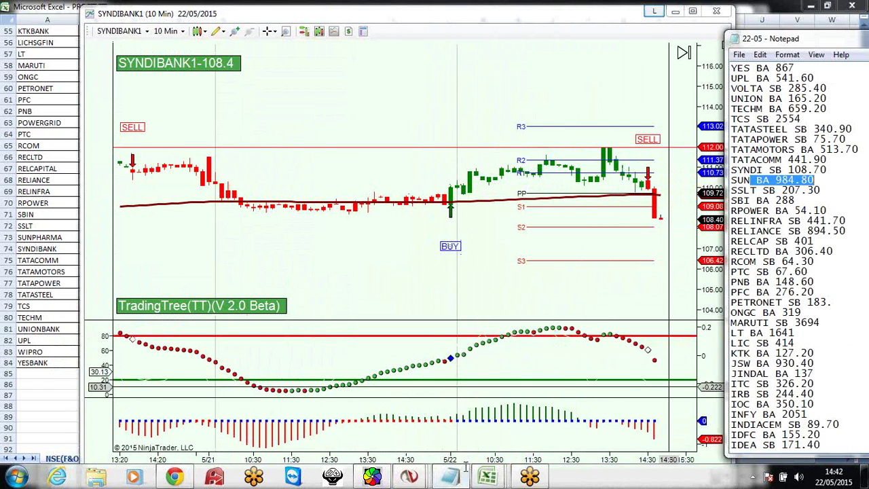
pyautogui.moveTo(852, 170); pyautogui.dragTo(770, 170)
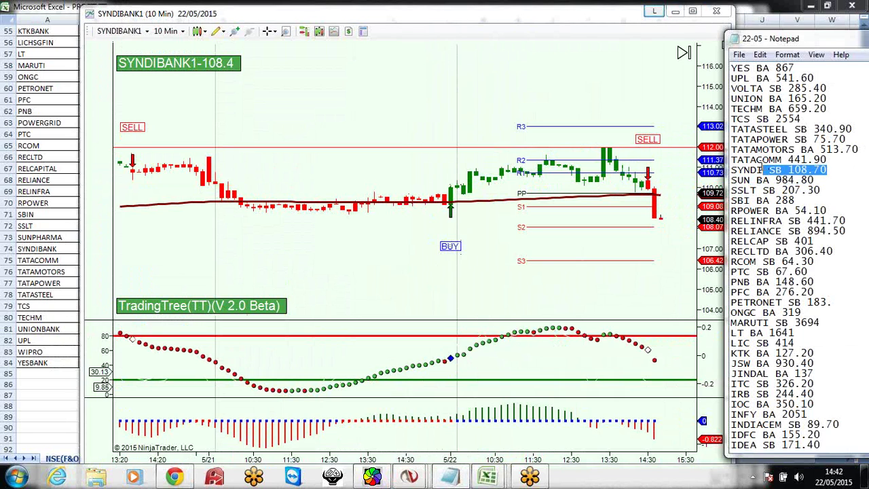
pyautogui.click(509, 199)
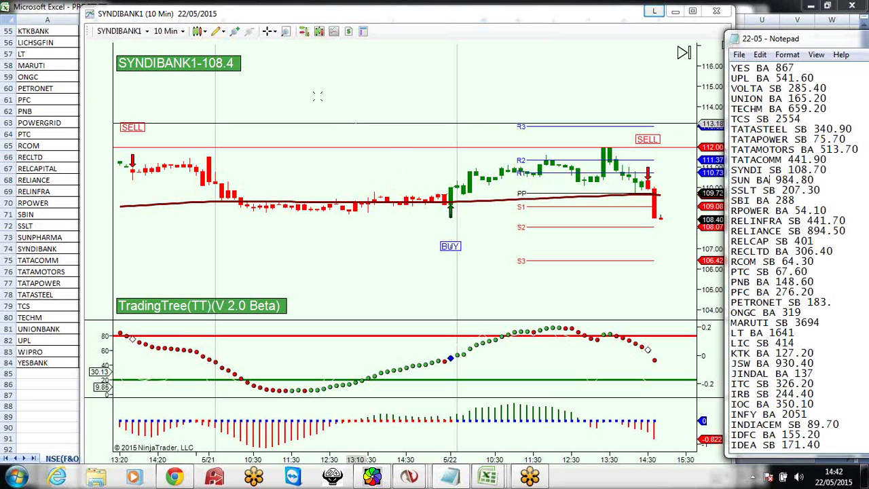
# Measure the SYNDIBANK1 price rise with the Ruler from the BUY signal bar to just before the afternoon peak
pyautogui.click(233, 53)
pyautogui.click(216, 31)
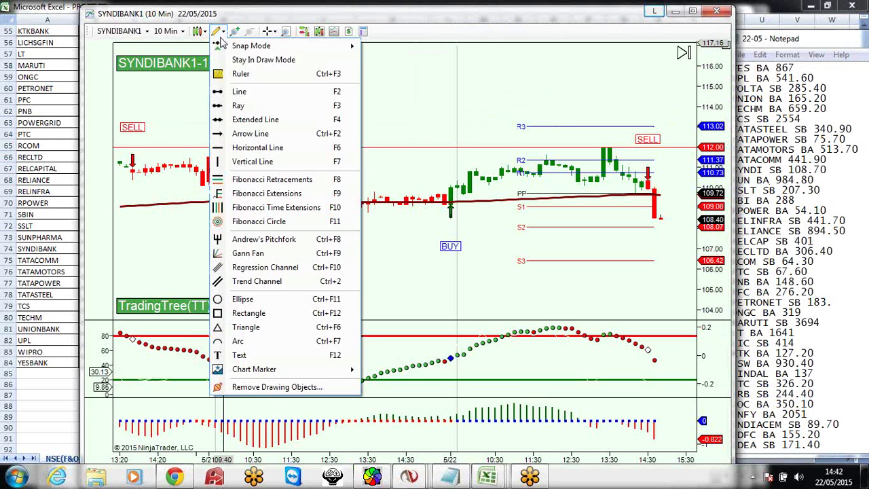
pyautogui.click(272, 72)
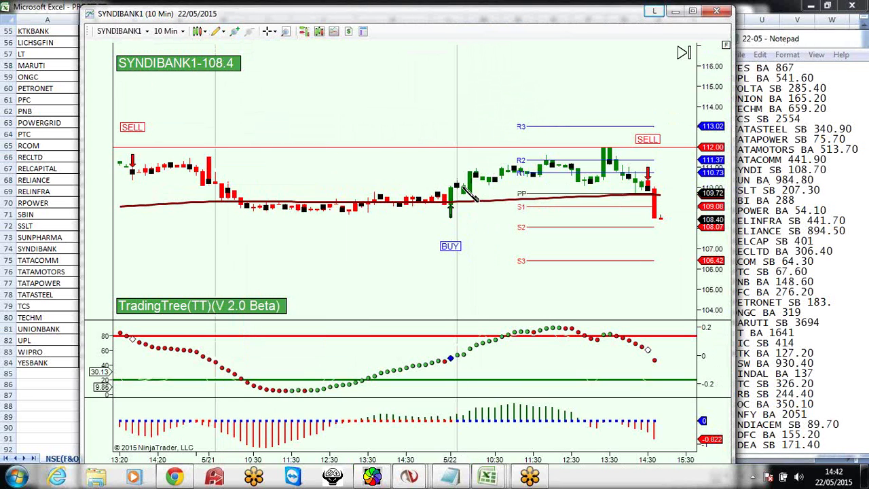
pyautogui.click(450, 184)
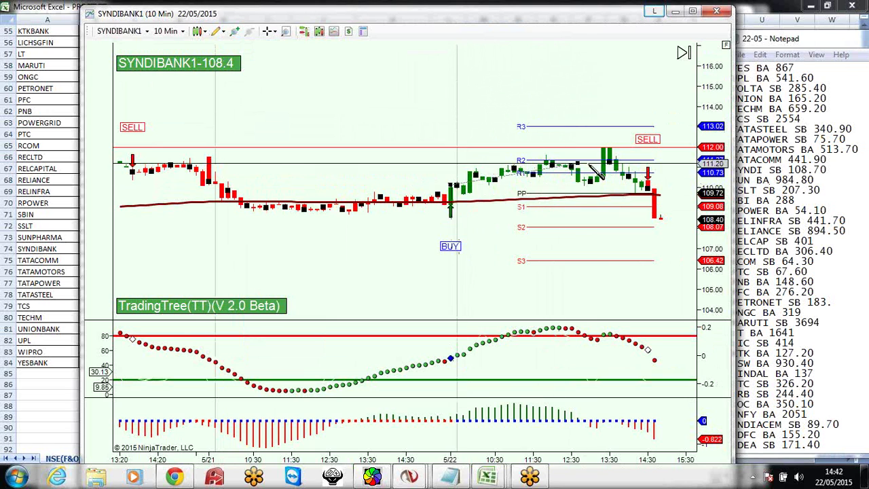
pyautogui.click(595, 165)
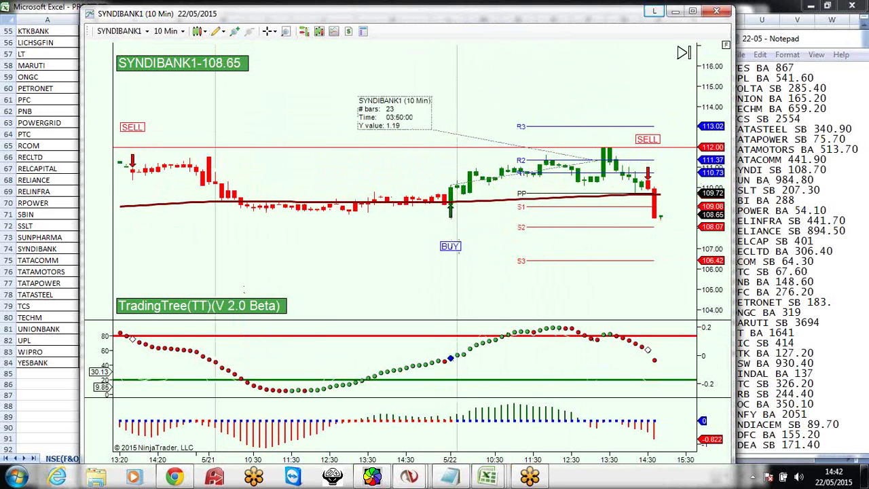
# Enter 2000 as SYNDIBANK's profit in cell K74 of the profit sheet
pyautogui.click(45, 391)
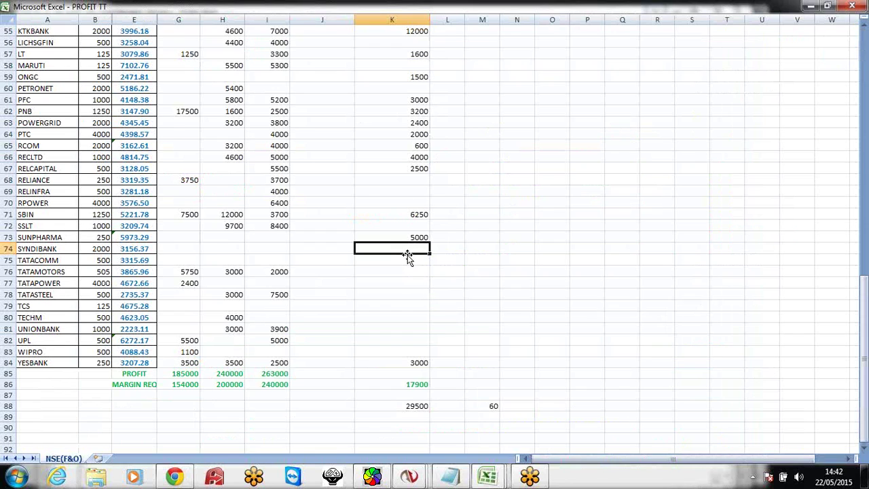
pyautogui.write('2000')
pyautogui.press('Return')
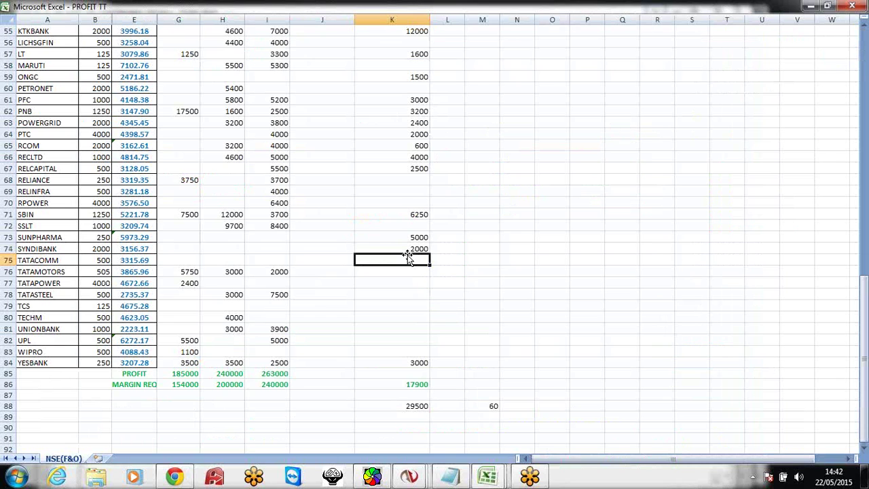
# Compare the TATACOMM1 10-minute chart with TATACOMM's 441.90 level highlighted in the notes, and return to the profit sheet
pyautogui.rightClick(408, 477)
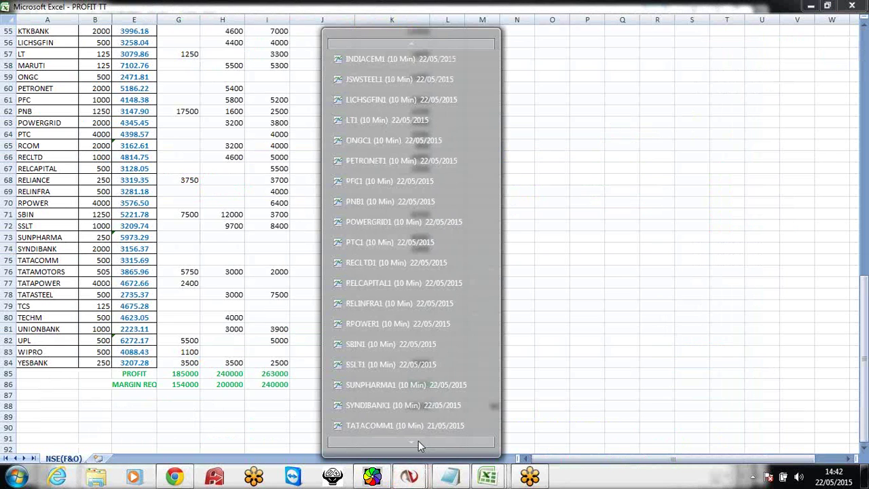
pyautogui.click(404, 391)
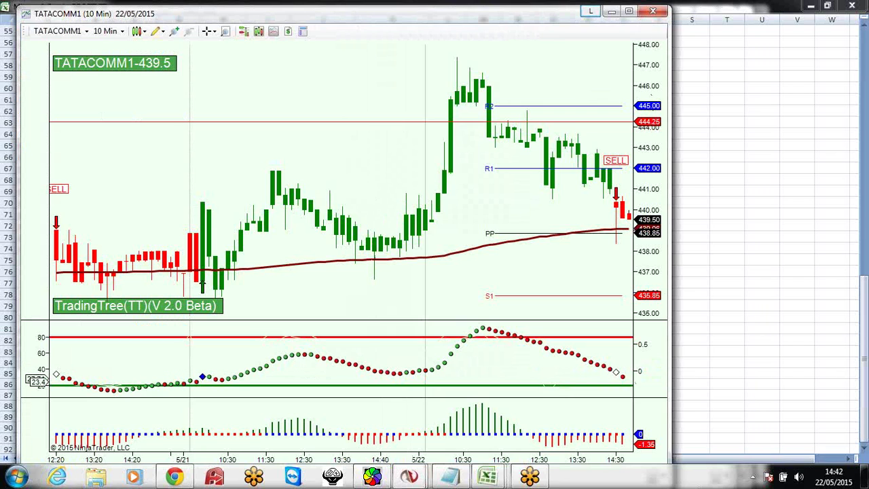
pyautogui.click(448, 479)
pyautogui.moveTo(838, 159); pyautogui.dragTo(788, 160)
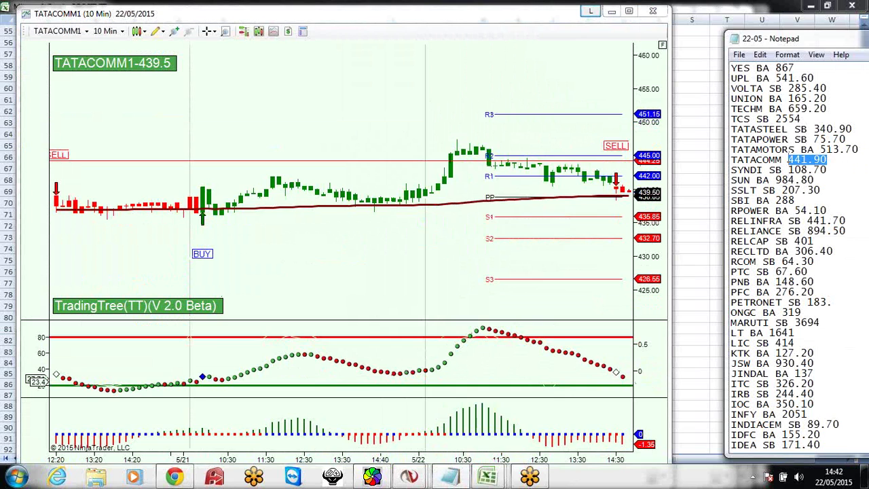
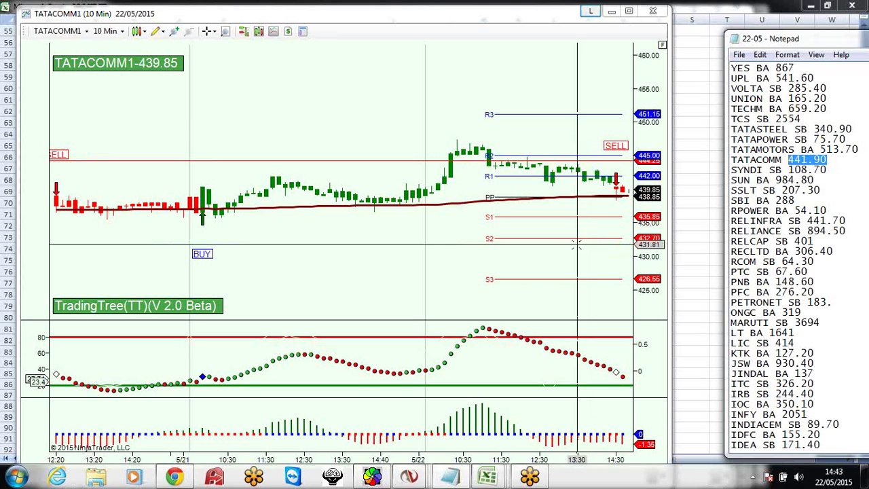
pyautogui.hotkey('alt', 'Tab')
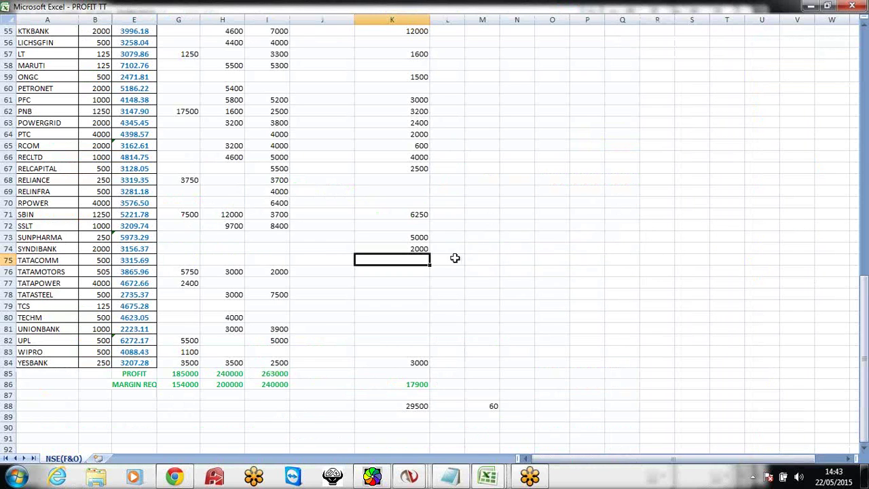
# Enter 1500 as TATACOMM's profit in cell K75 of the profit sheet
pyautogui.write('1500')
pyautogui.press('Return')
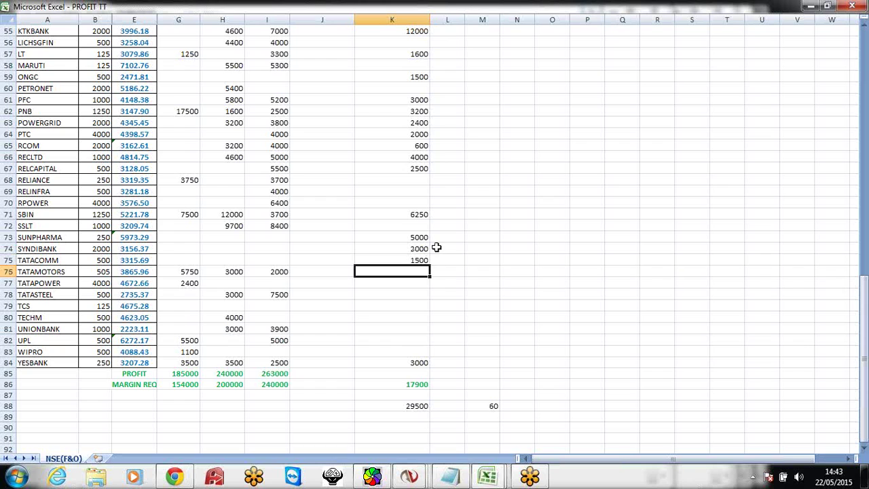
# Open the TATAMOTORS1 10-minute chart and compare it with TATAMOTORS' BA 513.70 level highlighted in the notes
pyautogui.click(403, 480)
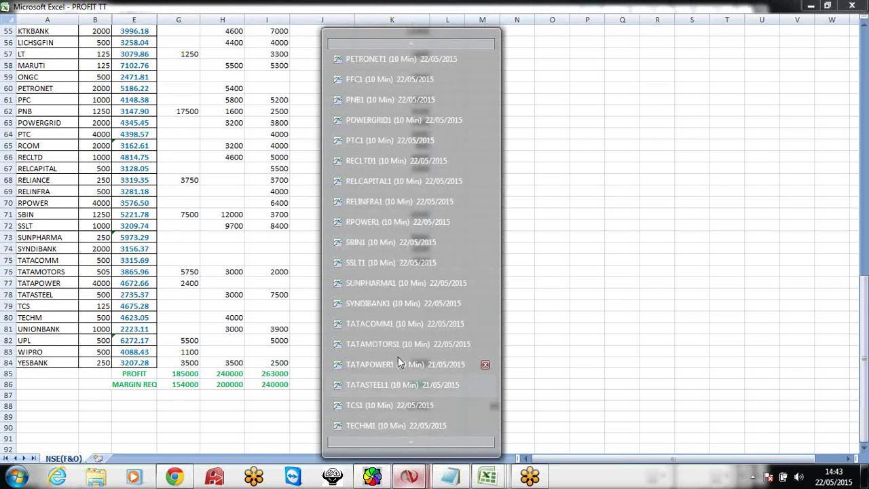
pyautogui.click(399, 360)
pyautogui.moveTo(462, 270); pyautogui.dragTo(423, 324)
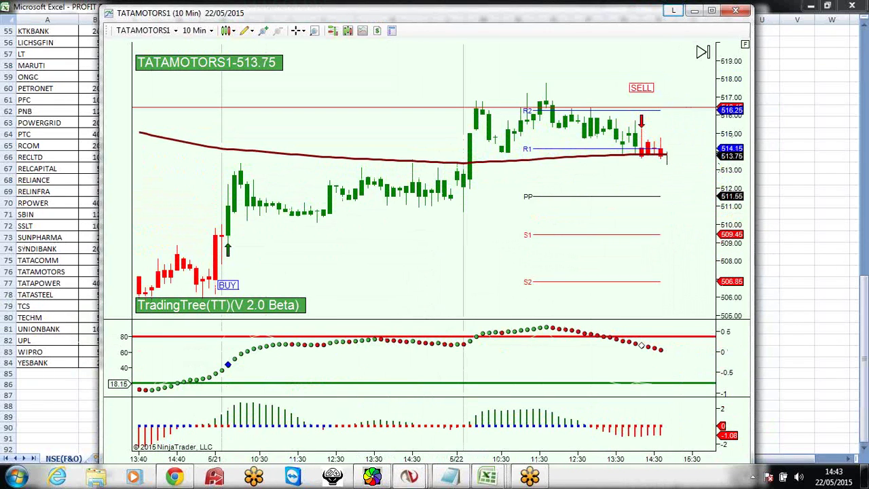
pyautogui.click(454, 476)
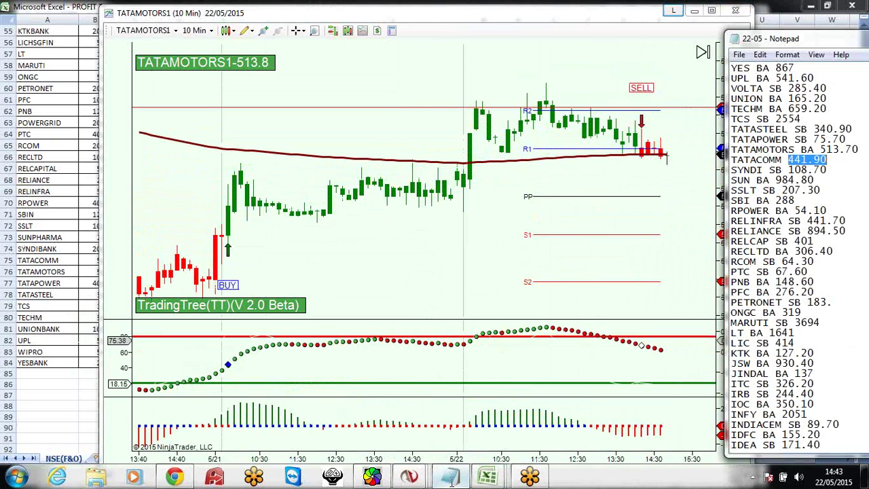
pyautogui.moveTo(867, 149); pyautogui.dragTo(802, 149)
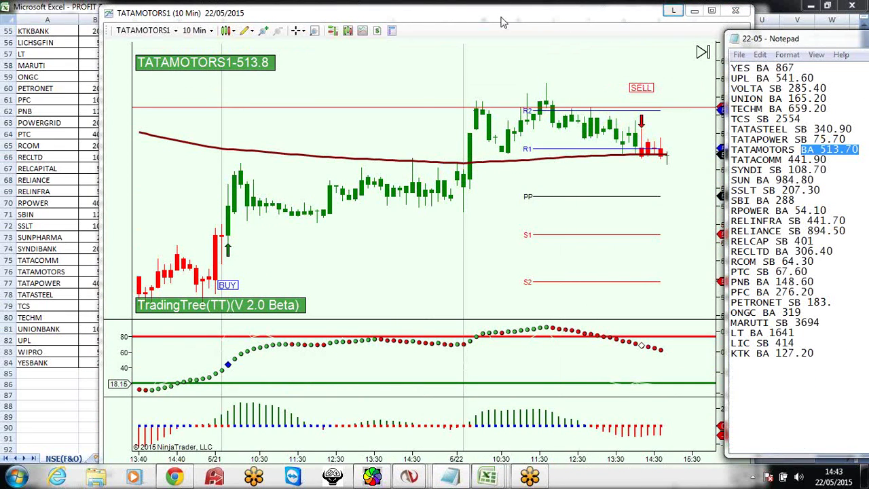
pyautogui.moveTo(502, 22); pyautogui.dragTo(408, 22)
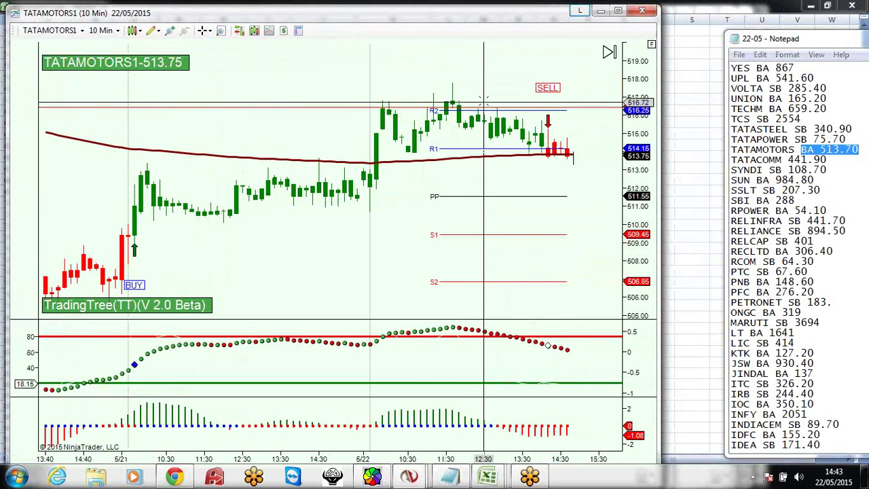
# Return to the profit sheet and enter 1500 as TATAMOTORS' profit in cell K76
pyautogui.click(703, 261)
pyautogui.write('1500')
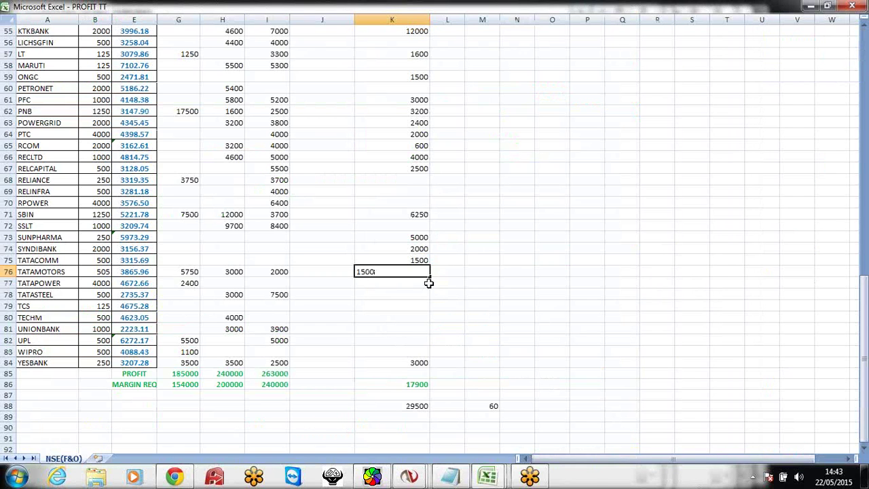
pyautogui.press('Return')
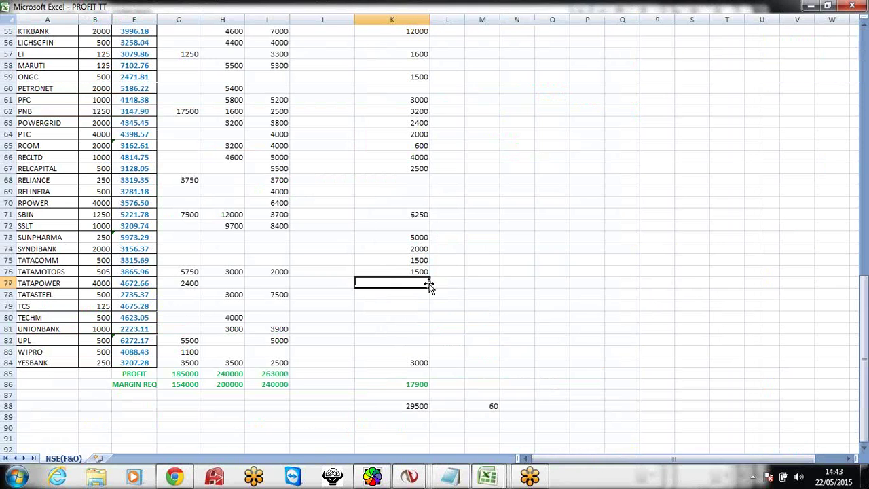
# Open the TATAPOWER1 10-minute chart and compare it with TATAPOWER's SB 75.70 level highlighted in the notes
pyautogui.rightClick(410, 477)
pyautogui.moveTo(412, 443)
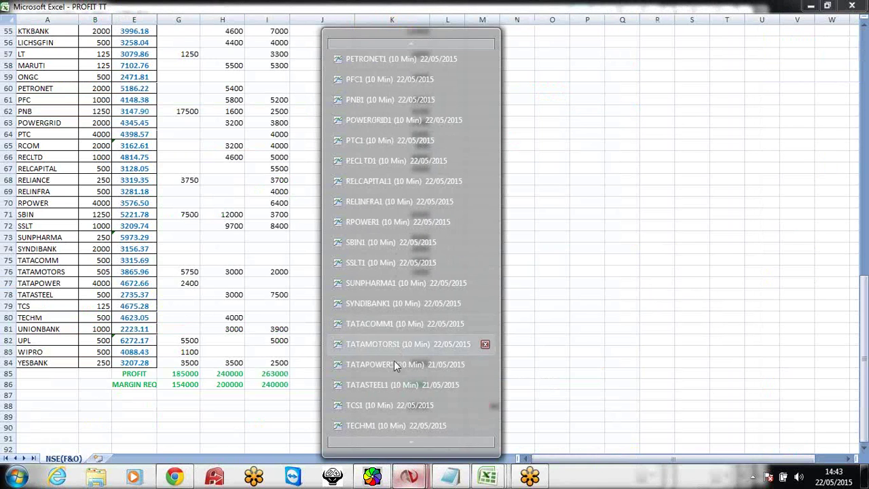
pyautogui.click(393, 365)
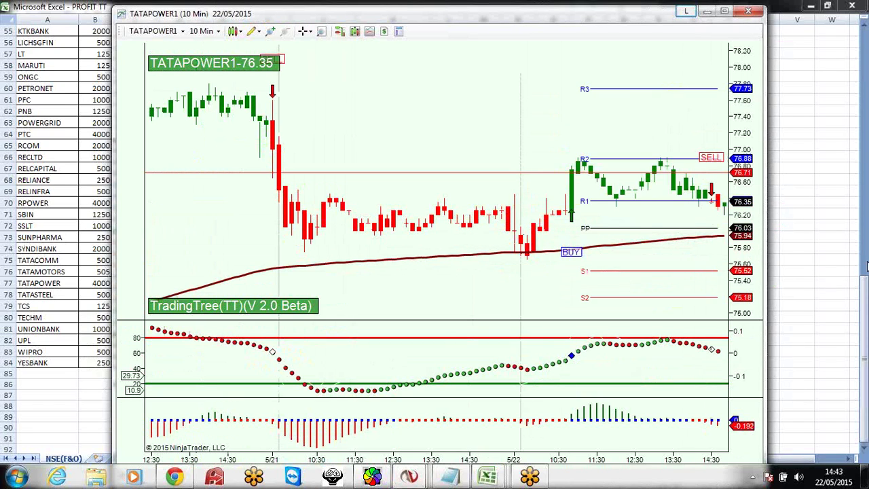
pyautogui.click(449, 477)
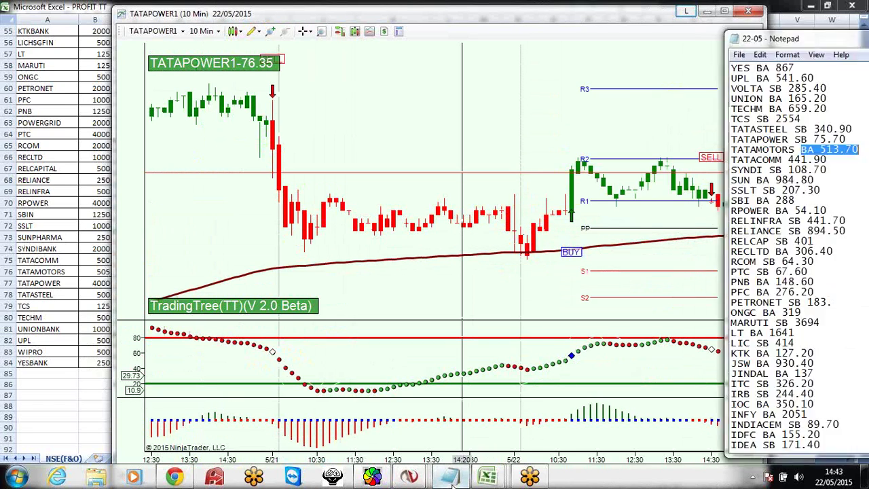
pyautogui.moveTo(861, 140); pyautogui.dragTo(809, 140)
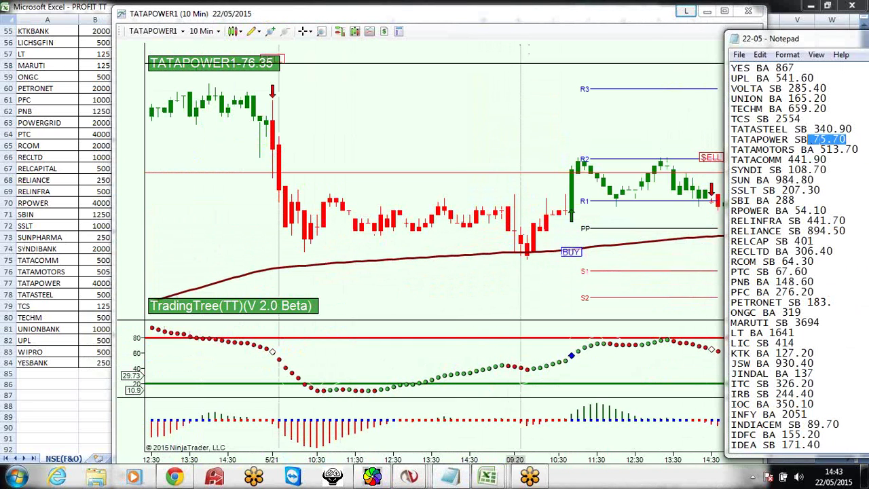
pyautogui.moveTo(565, 24); pyautogui.dragTo(460, 24)
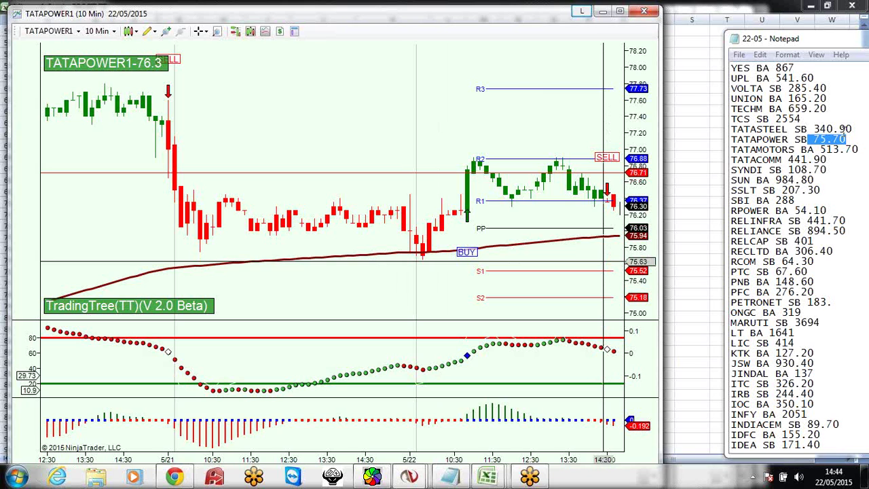
# Check TATASTEEL's SB 340.90 level in the notes against the TATASTEEL1 10-minute chart
pyautogui.click(845, 129)
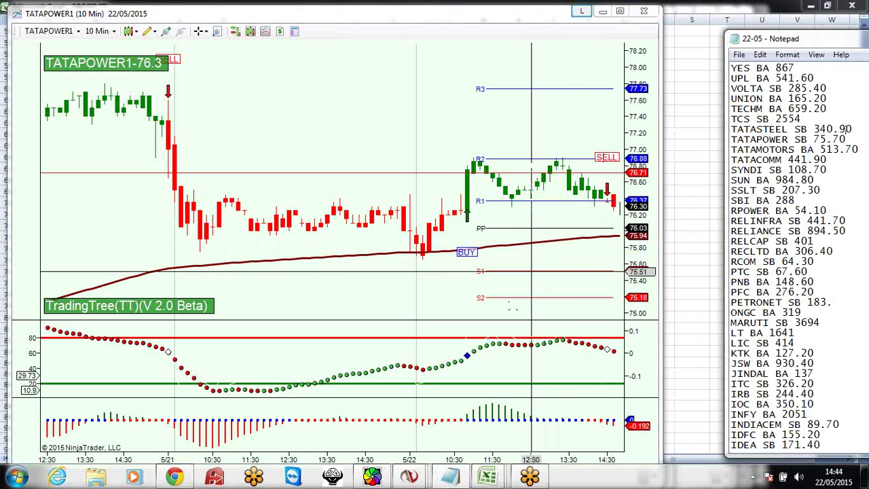
pyautogui.click(410, 477)
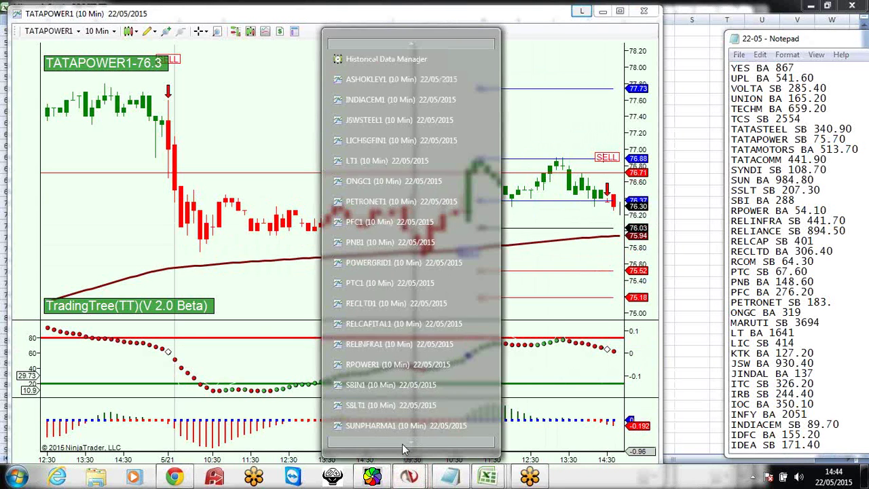
pyautogui.moveTo(402, 444)
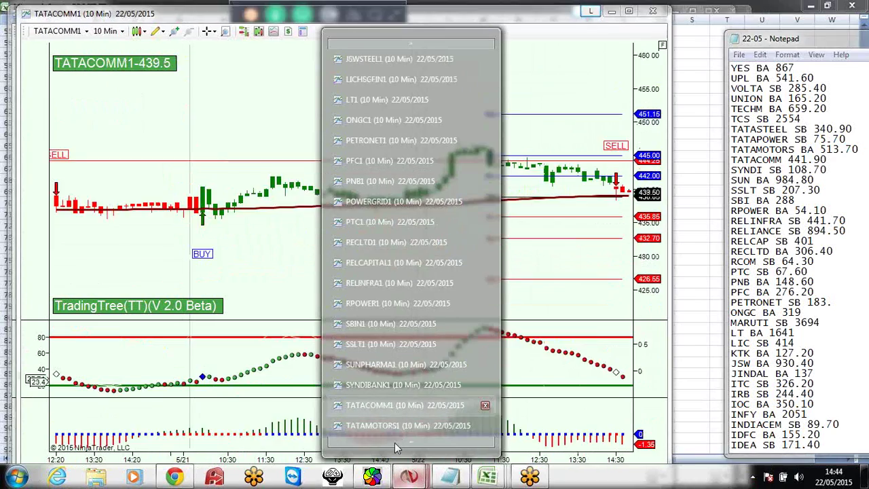
pyautogui.click(396, 406)
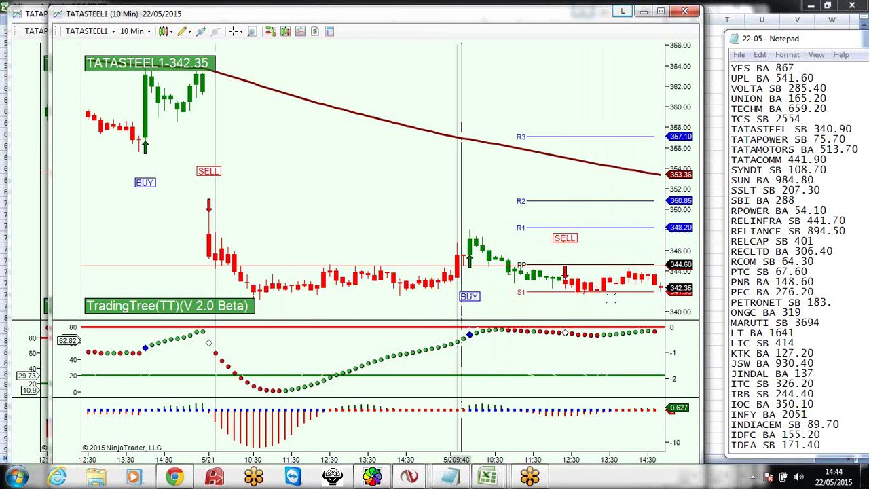
# Close the already reviewed stock chart windows, including TATAPOWER1, SUNPHARMA1, PFC1, RELINFRA1 and JSWSTEEL1, until the desktop is clear
pyautogui.click(409, 478)
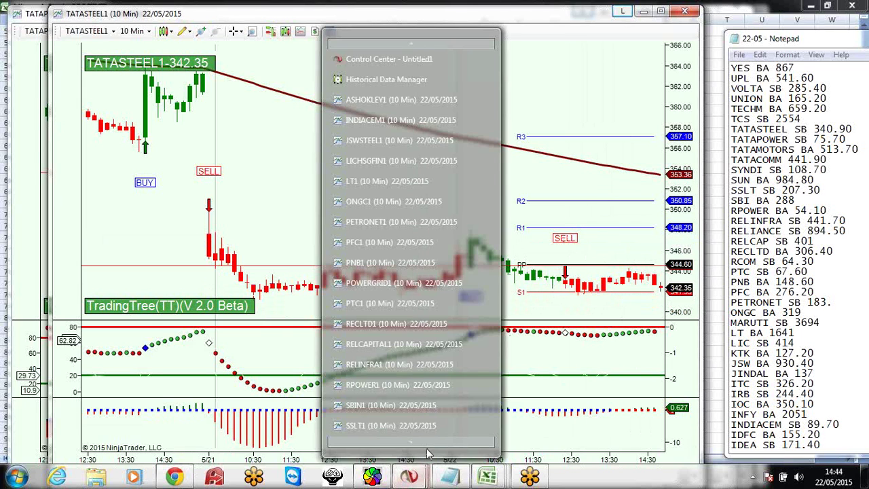
pyautogui.click(407, 426)
pyautogui.click(645, 10)
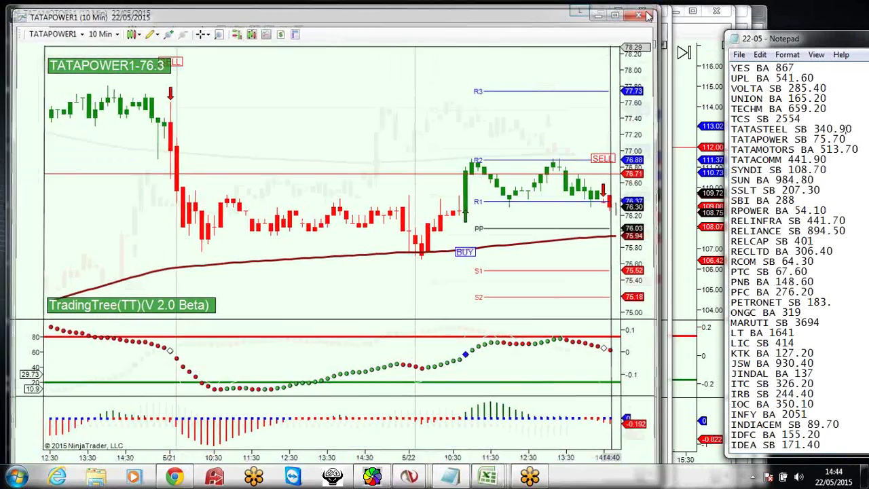
pyautogui.click(659, 11)
pyautogui.click(659, 11)
pyautogui.click(656, 11)
pyautogui.click(725, 11)
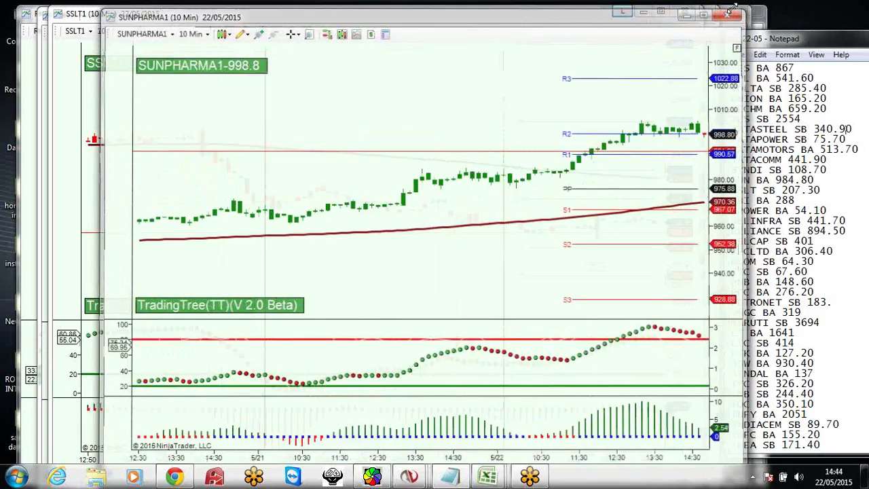
pyautogui.click(726, 12)
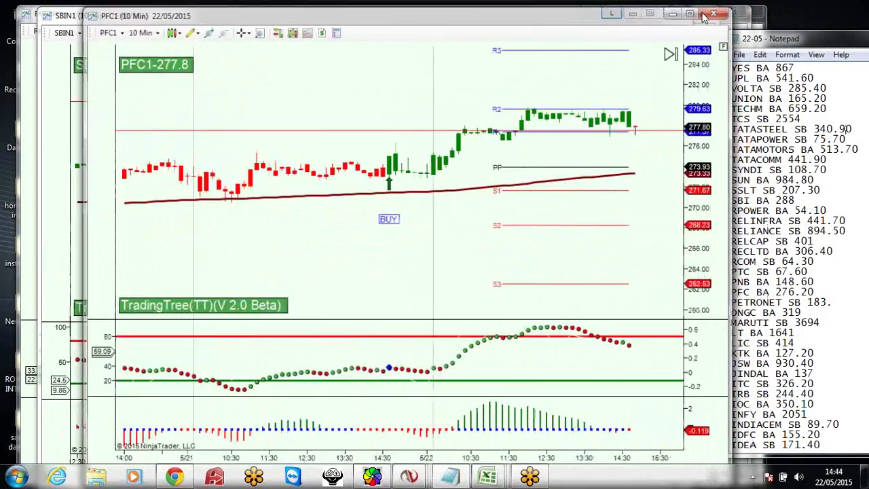
pyautogui.click(705, 15)
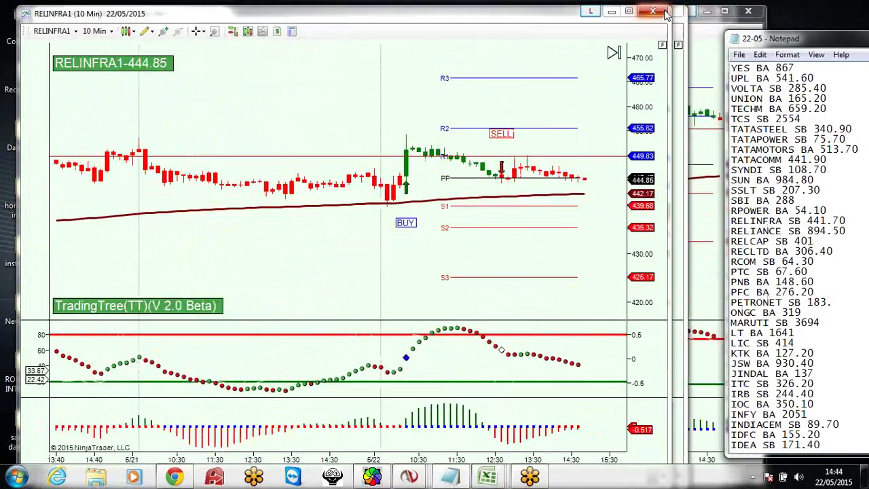
pyautogui.click(656, 12)
pyautogui.click(656, 12)
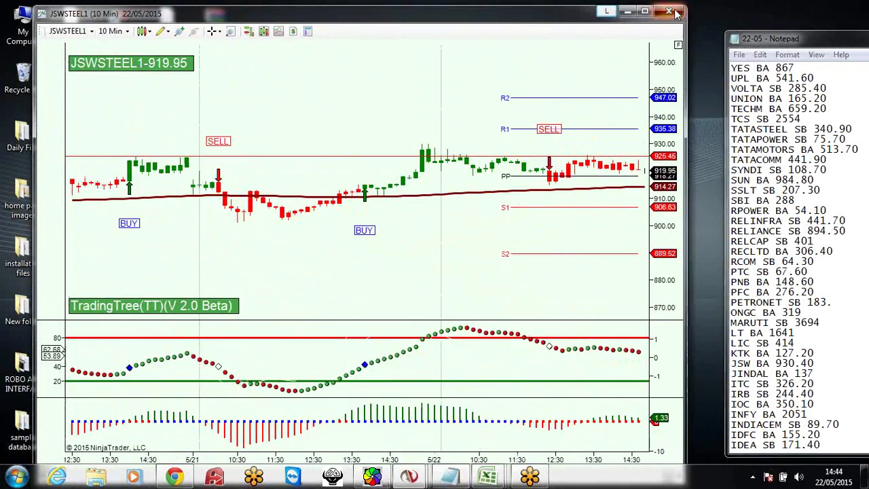
pyautogui.click(675, 14)
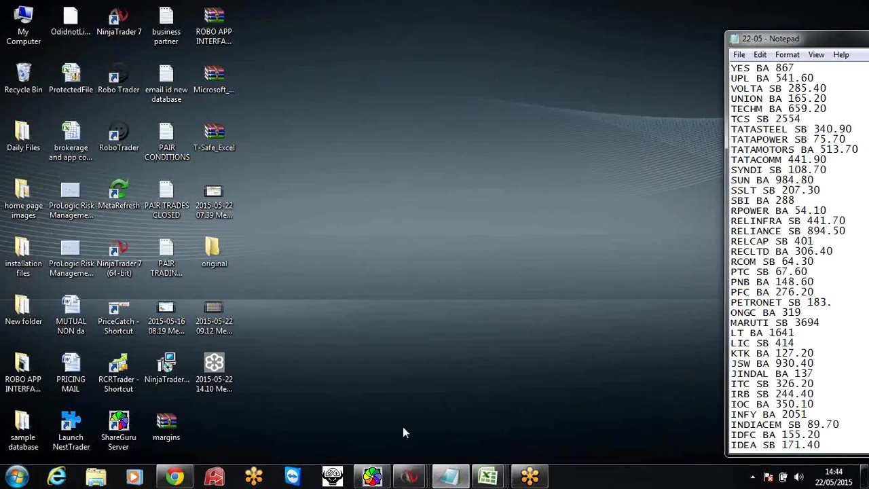
# Open the TCS1 10-minute chart and compare it with TCS's SB 2554 level highlighted in the notes
pyautogui.click(448, 478)
pyautogui.moveTo(416, 480)
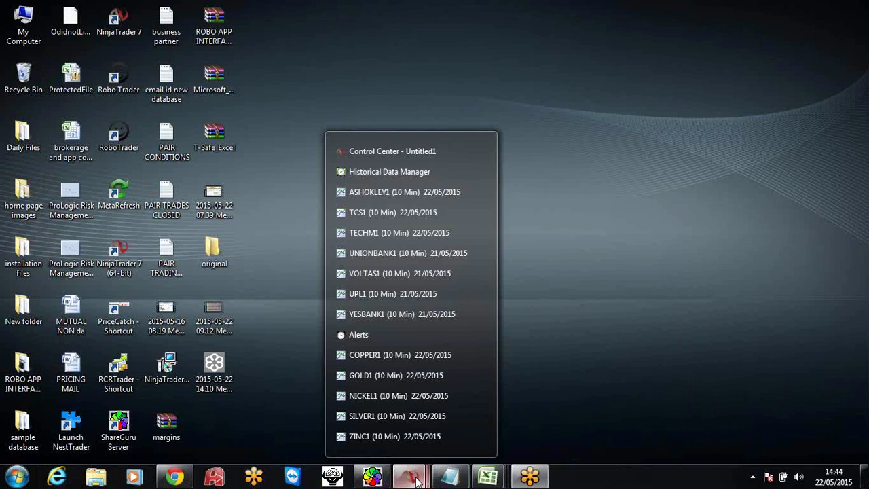
pyautogui.click(379, 192)
pyautogui.moveTo(412, 481)
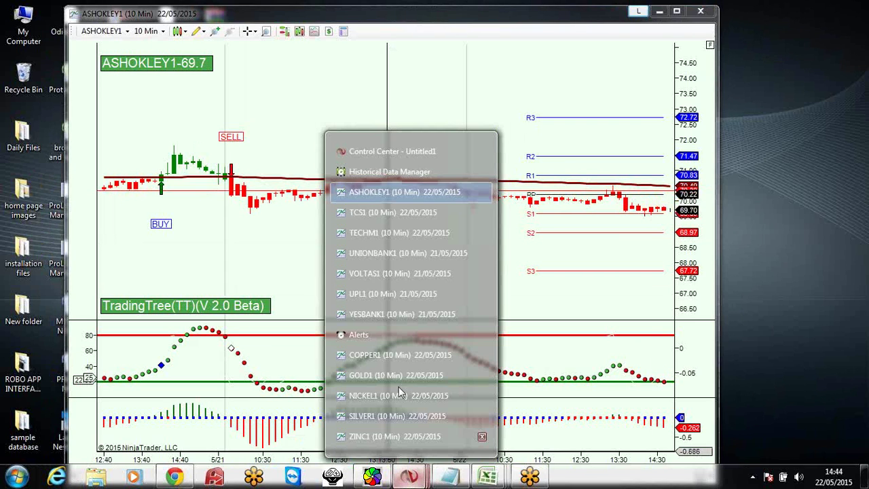
pyautogui.click(375, 213)
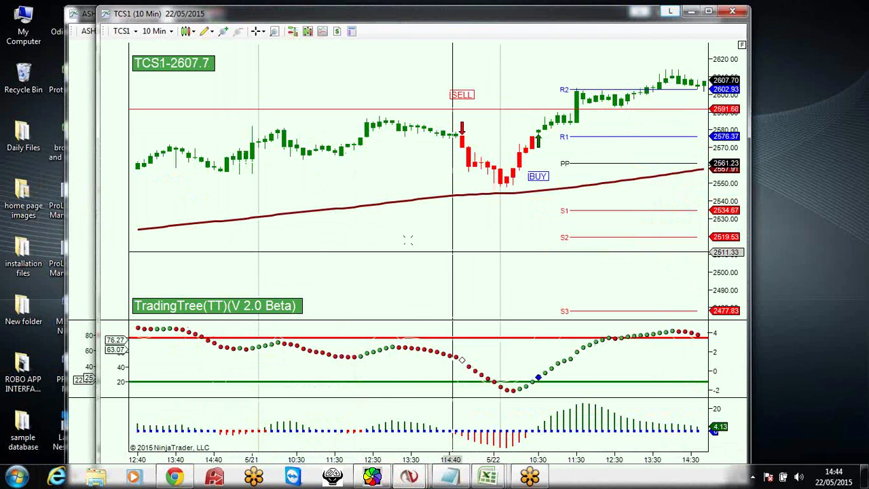
pyautogui.scroll(-2, 500, 413)
pyautogui.click(449, 477)
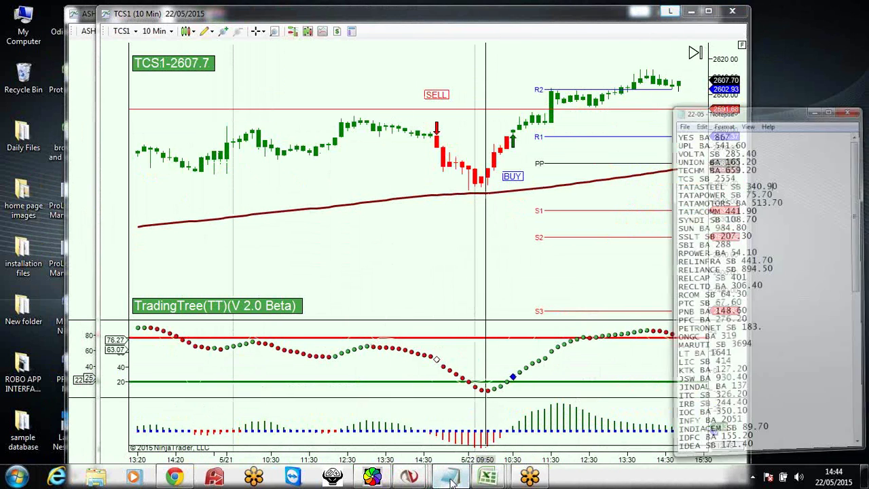
pyautogui.moveTo(805, 119); pyautogui.dragTo(770, 119)
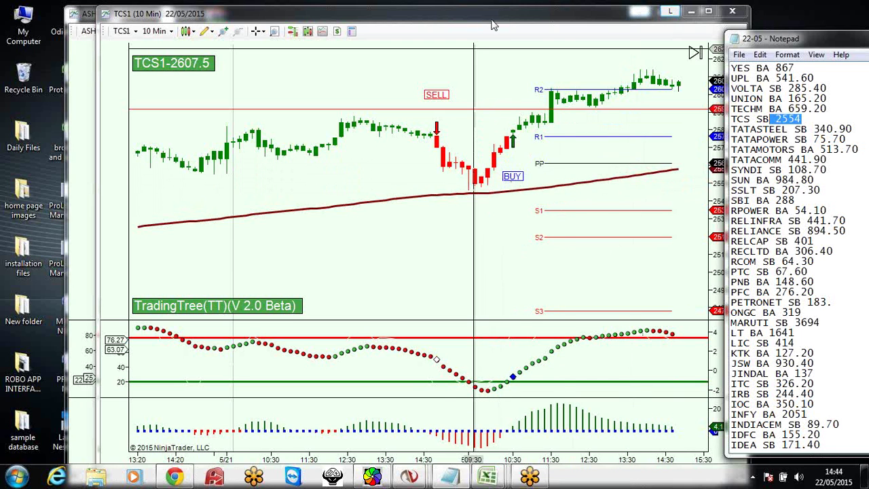
pyautogui.moveTo(494, 25); pyautogui.dragTo(448, 26)
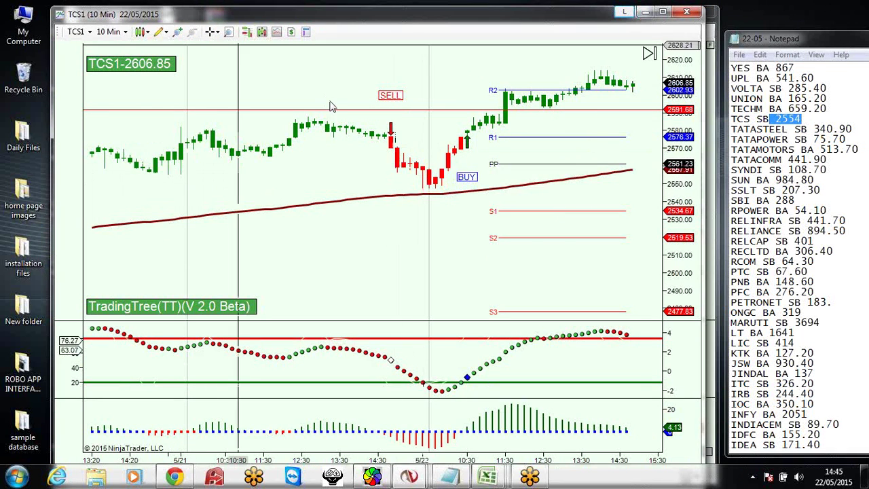
# Measure the TCS1 price rise with the Ruler from the BUY signal bar to the latest bar, and return to the profit sheet
pyautogui.click(166, 33)
pyautogui.click(180, 72)
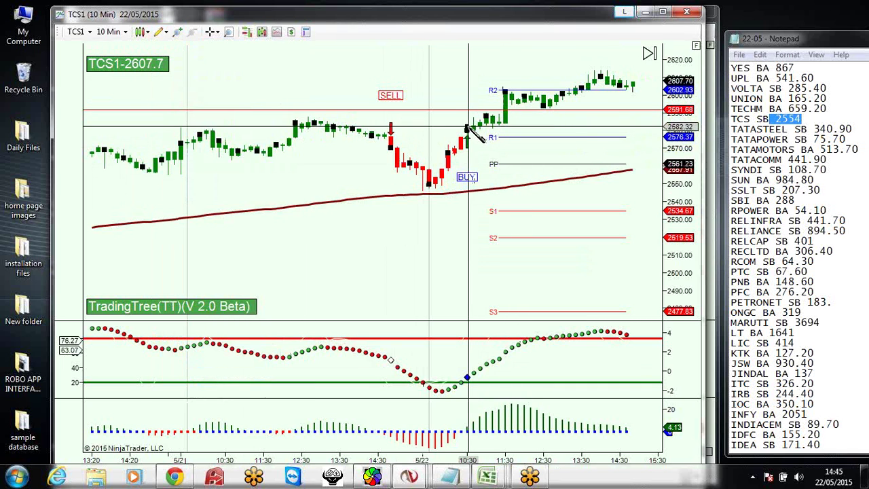
pyautogui.click(629, 85)
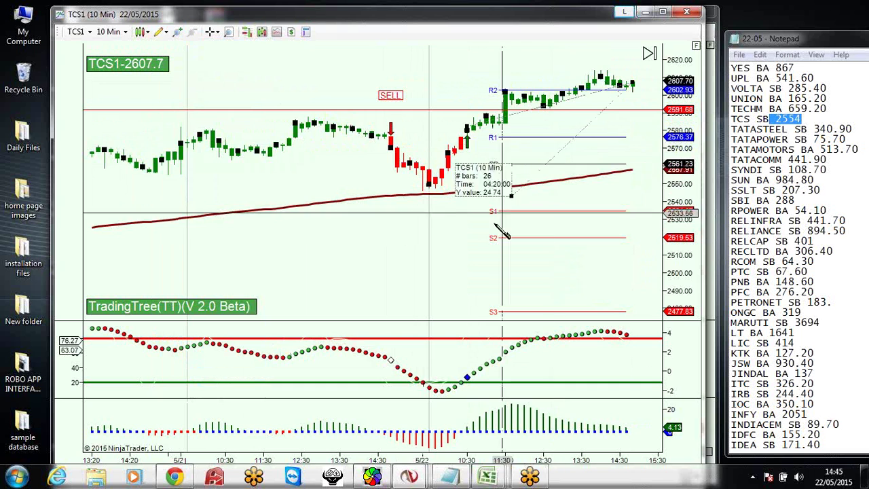
pyautogui.click(469, 255)
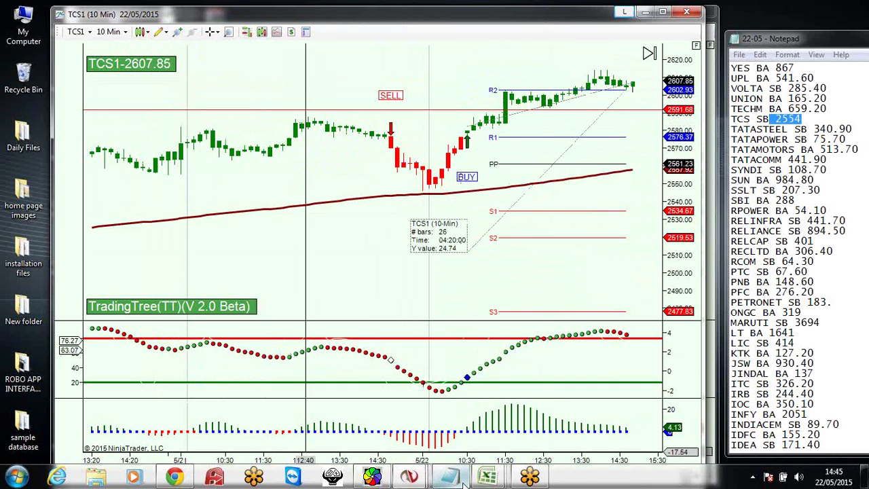
pyautogui.moveTo(492, 480)
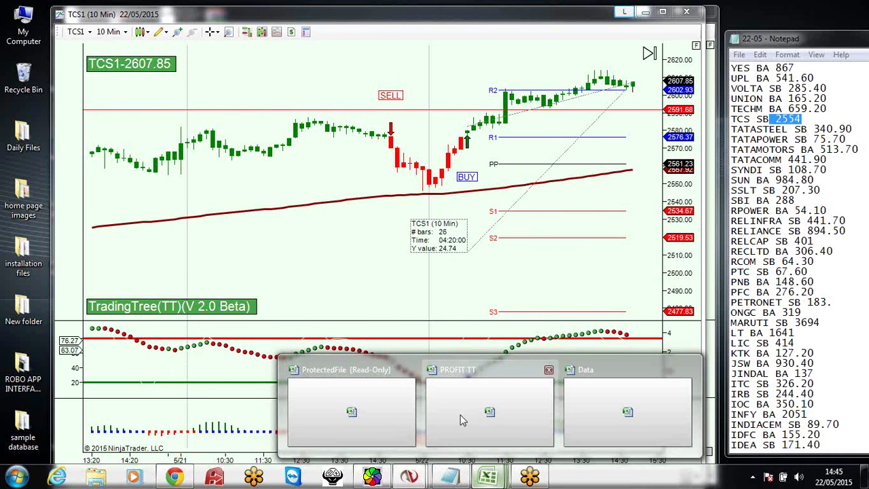
pyautogui.click(462, 416)
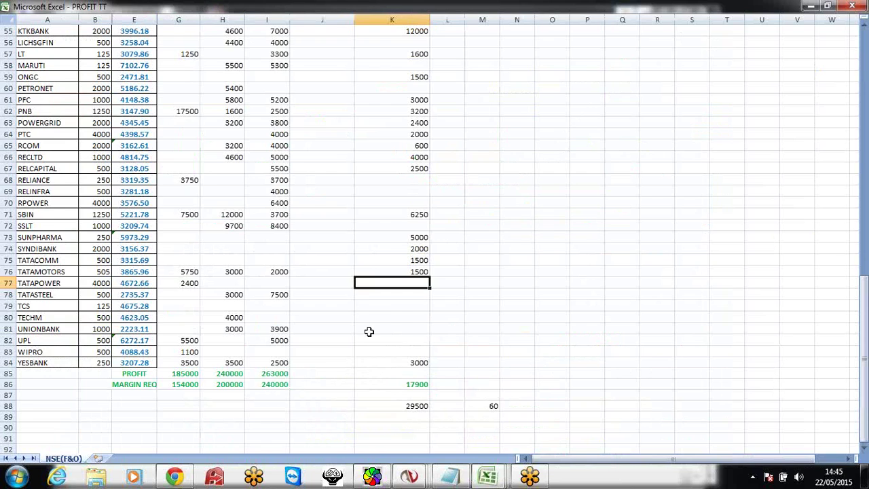
# Record a profit of 3000 for TCS in column K of the profit sheet
pyautogui.click(407, 309)
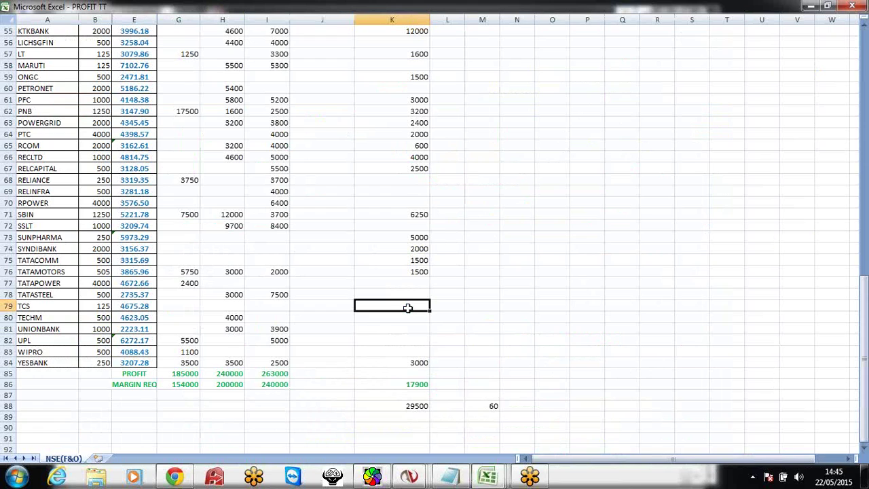
pyautogui.write('3000')
pyautogui.press('Return')
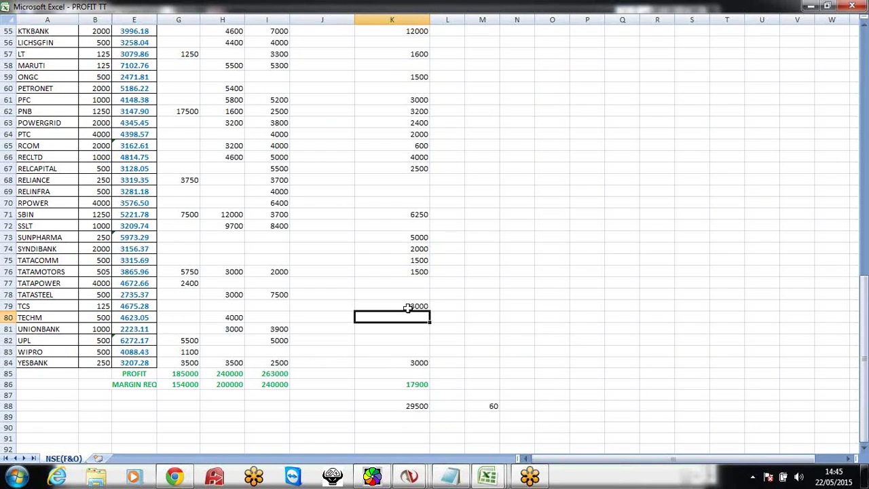
# Open the TECHM1 10-minute chart and compare it with TECHM's BA 659.20 level highlighted in the notes
pyautogui.click(409, 476)
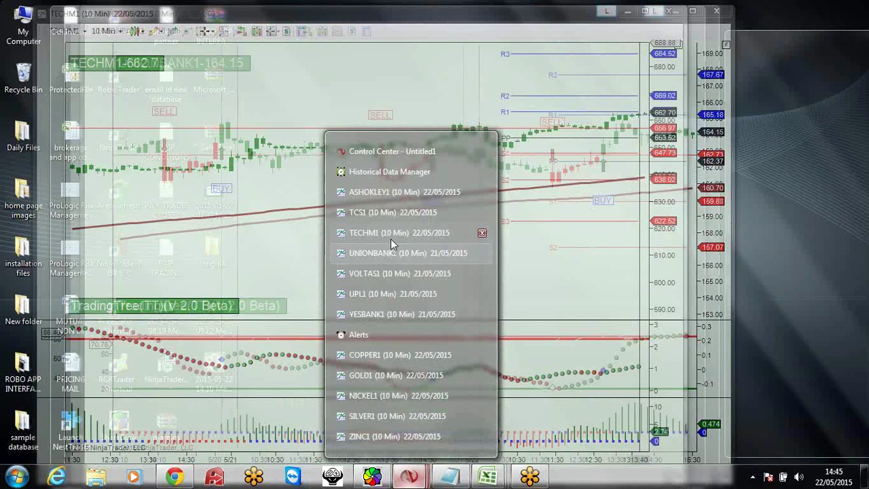
pyautogui.click(390, 234)
pyautogui.scroll(-3, 382, 251)
pyautogui.click(450, 476)
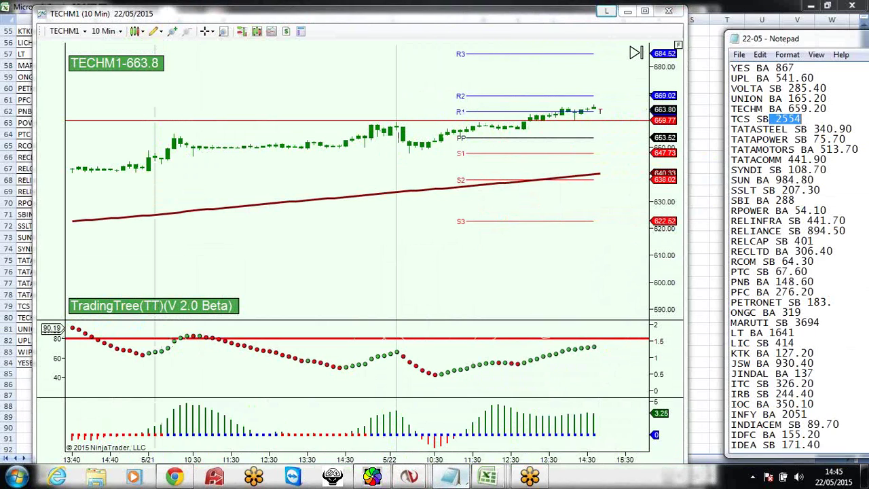
pyautogui.moveTo(834, 110); pyautogui.dragTo(779, 109)
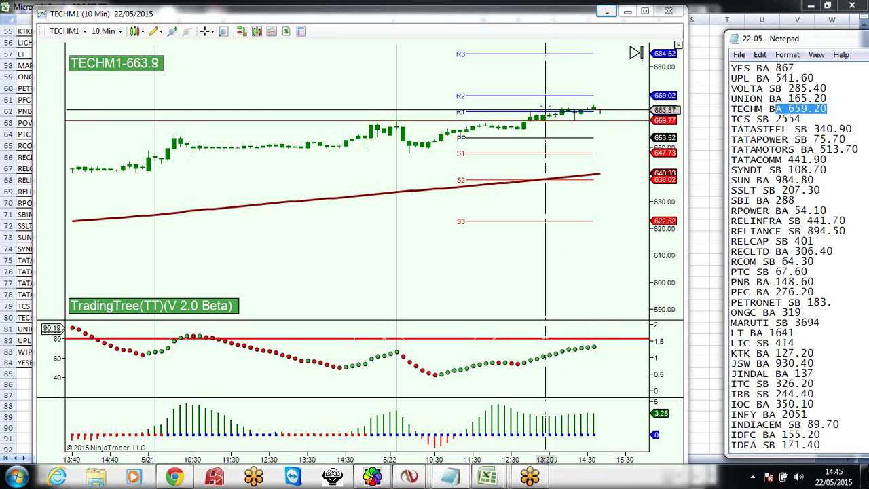
# Return to the profit sheet and record 2000 for TECHM in column K
pyautogui.hotkey('alt', 'Tab')
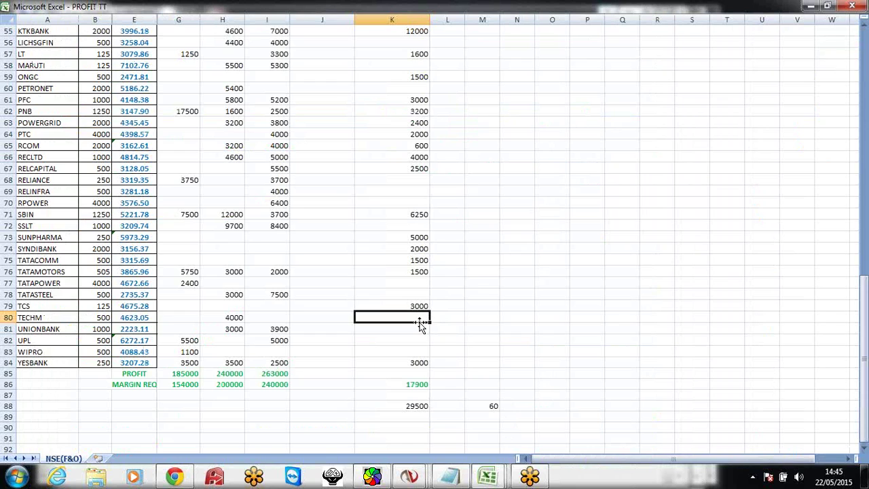
pyautogui.write('2000')
pyautogui.press('Return')
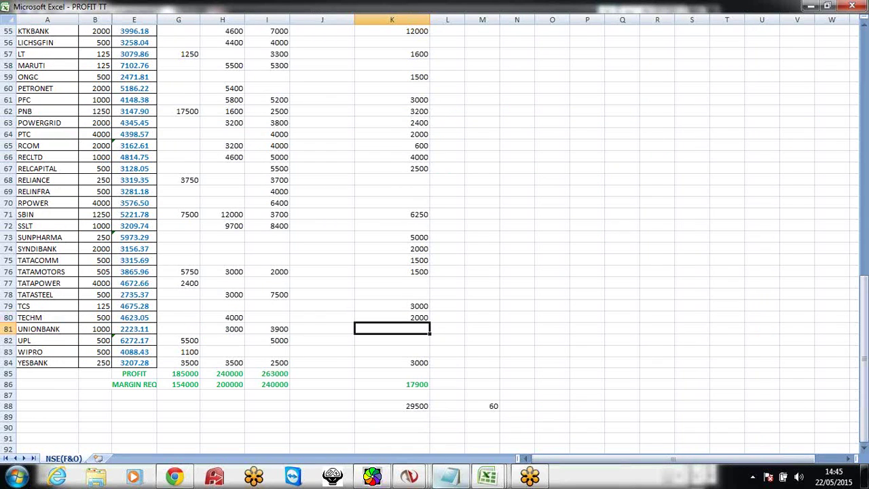
# Open the UNIONBANK1 10-minute chart and compare it with UNION's BA 165.20 level highlighted in the notes
pyautogui.rightClick(410, 476)
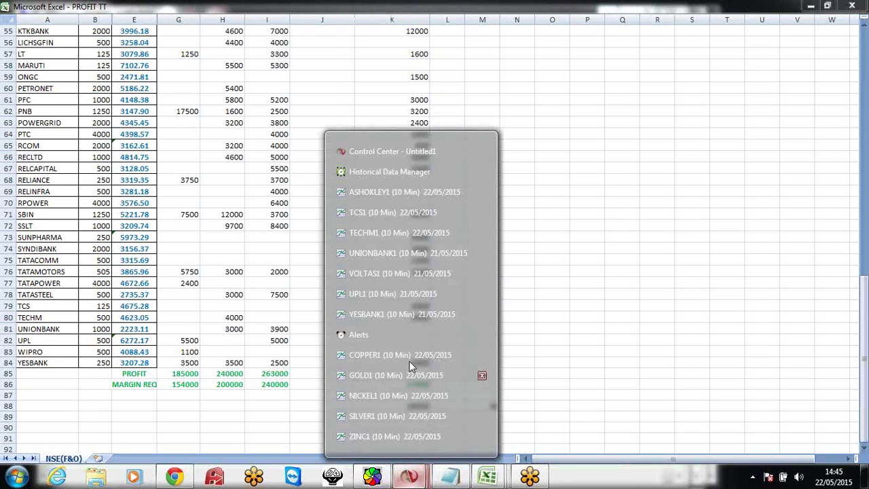
pyautogui.click(406, 257)
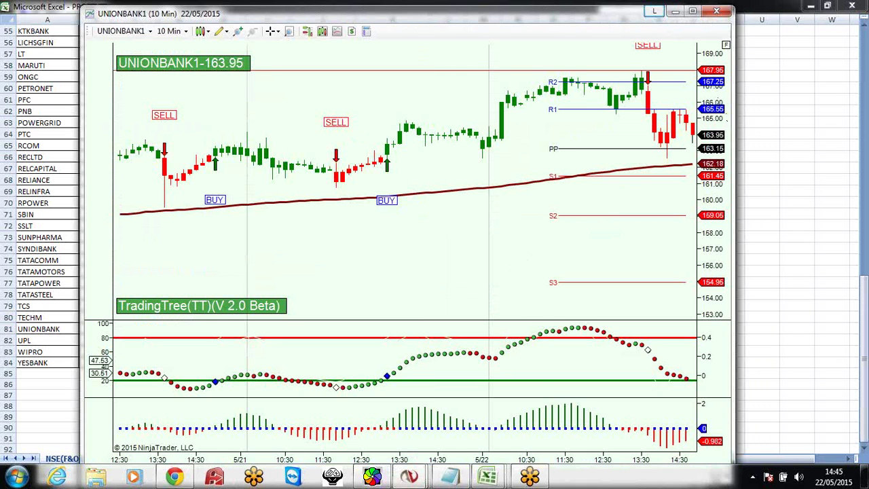
pyautogui.click(450, 477)
pyautogui.moveTo(836, 100); pyautogui.dragTo(779, 102)
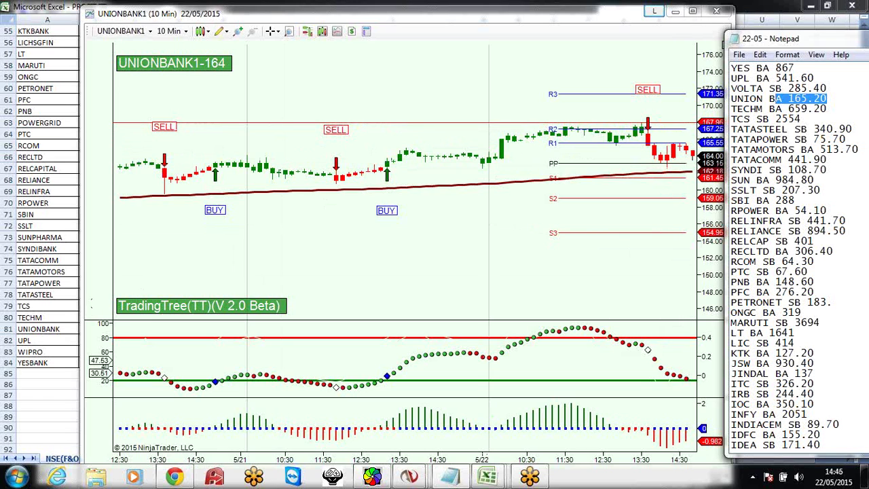
# Switch back to the profit sheet and enter 2000 as UNIONBANK's profit in column K
pyautogui.click(30, 340)
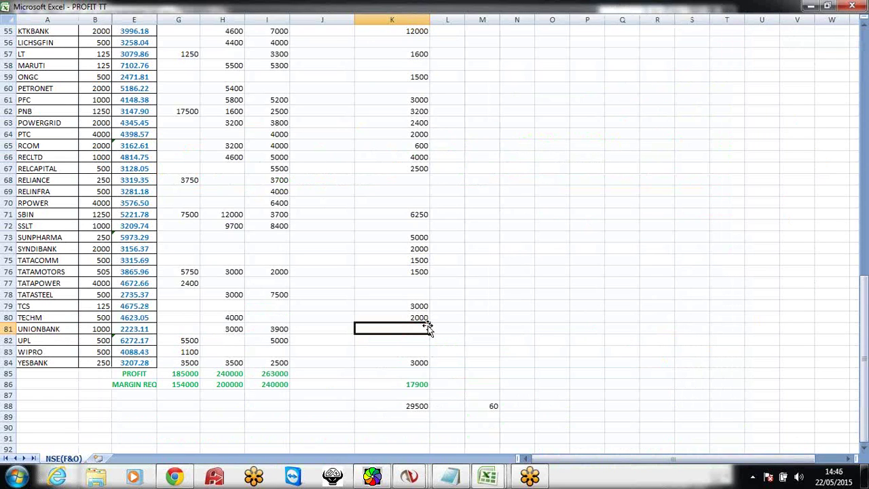
pyautogui.write('2000')
pyautogui.press('Return')
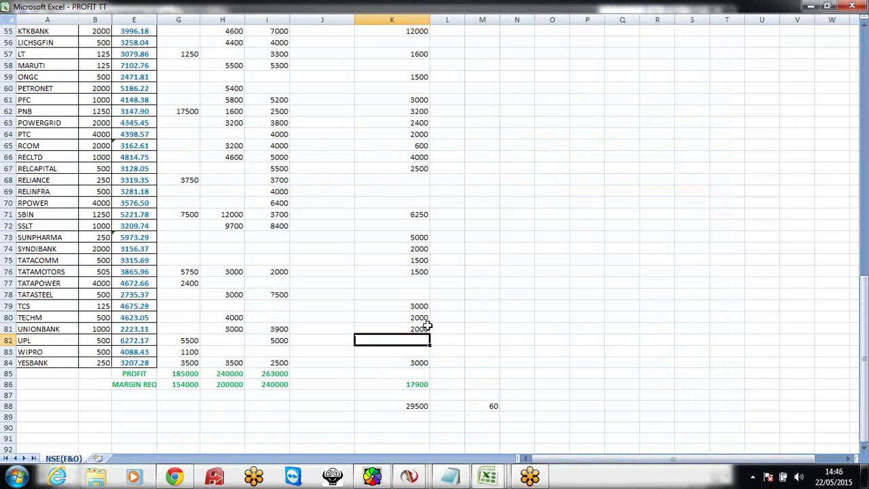
# Open the UPL1 10-minute chart and check it against UPL's BA 541.60 level in the notes
pyautogui.rightClick(408, 475)
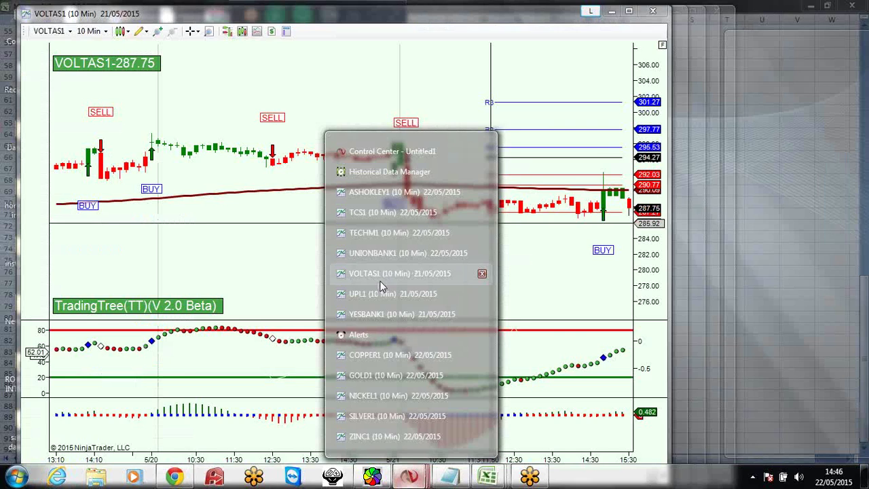
pyautogui.click(373, 294)
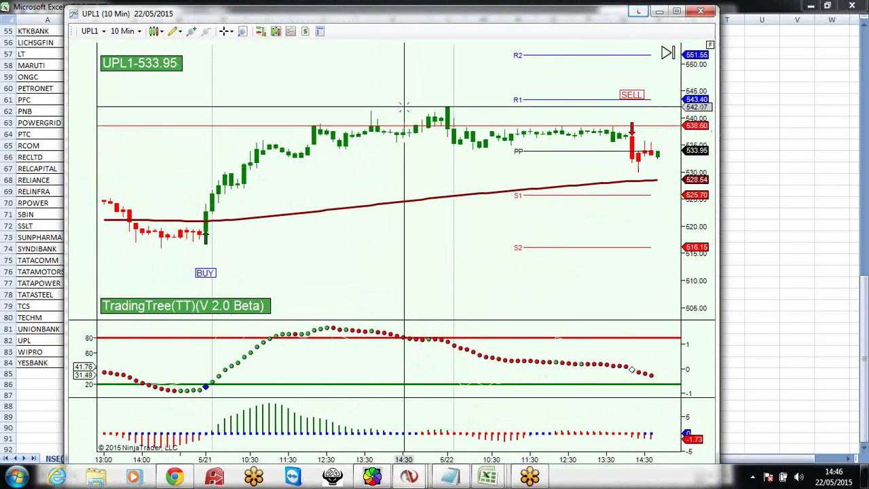
pyautogui.click(451, 477)
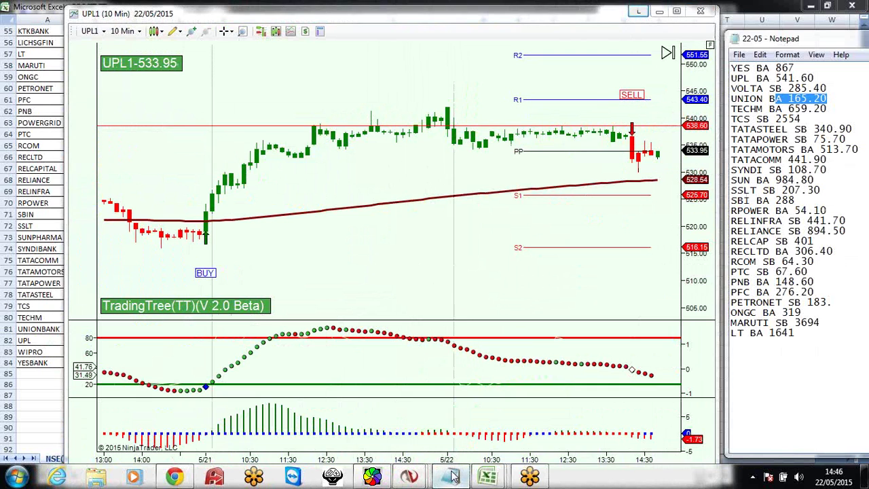
# Highlight VOLTA's SB 285.40 level in the notes and compare it with the VOLTAS1 10-minute chart
pyautogui.click(829, 91)
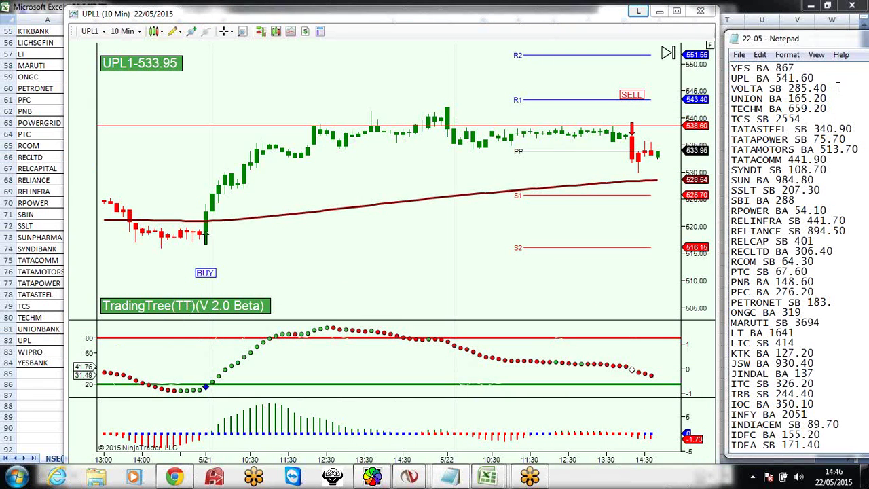
pyautogui.moveTo(838, 86); pyautogui.dragTo(770, 86)
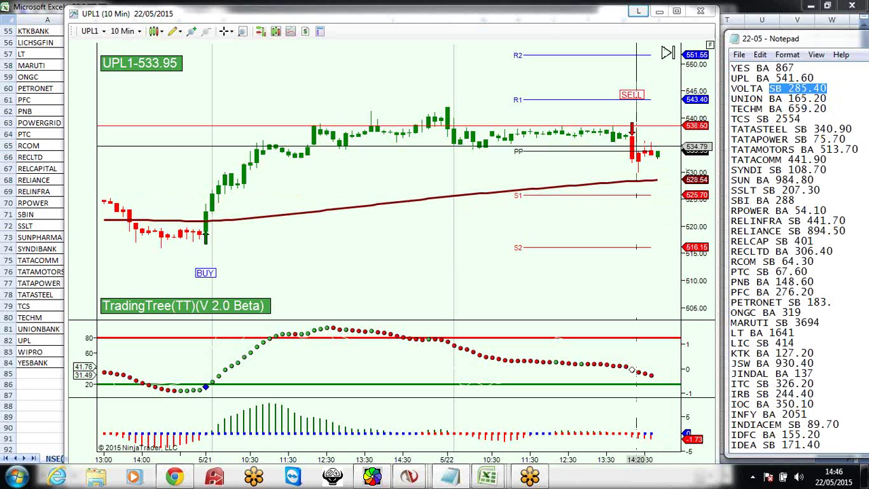
pyautogui.click(411, 479)
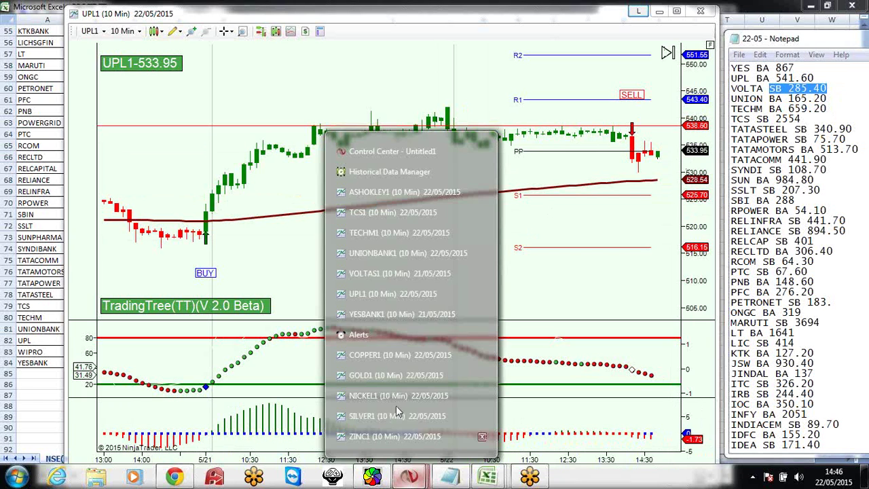
pyautogui.click(382, 274)
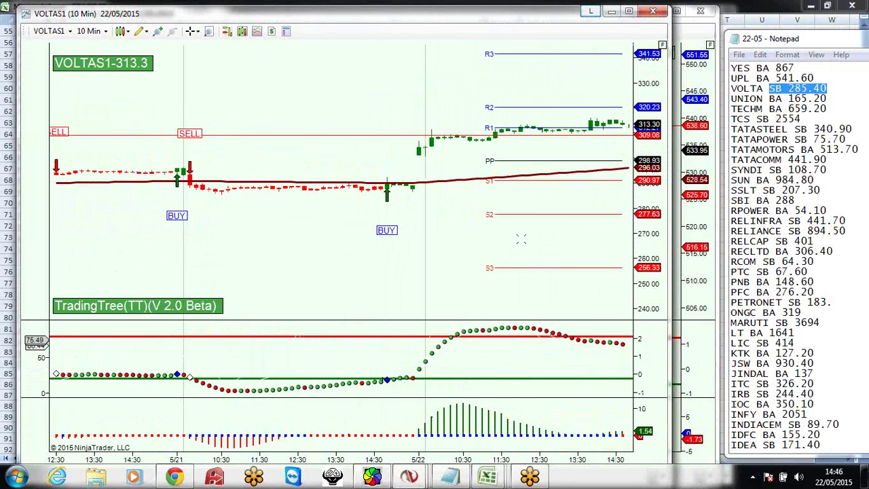
pyautogui.scroll(-3, 547, 235)
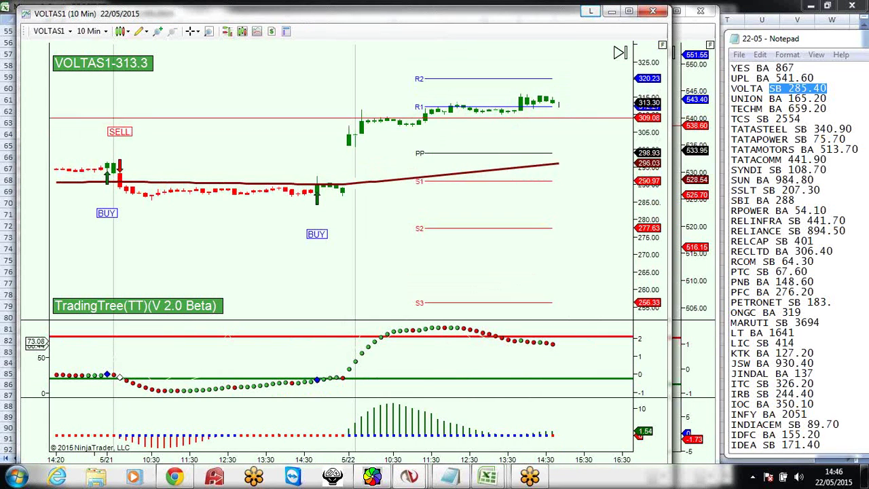
# Measure the VOLTAS1 price rise with the Ruler from the first bars of 22 May to the latest bar
pyautogui.click(139, 31)
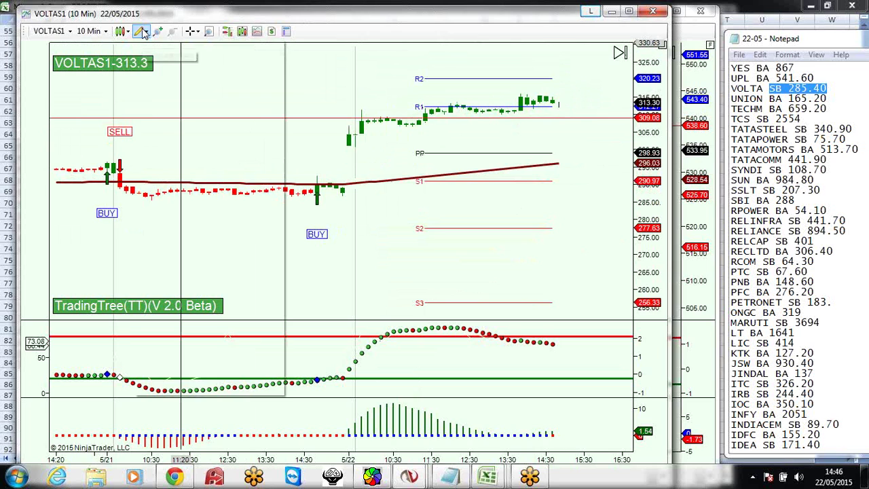
pyautogui.click(174, 75)
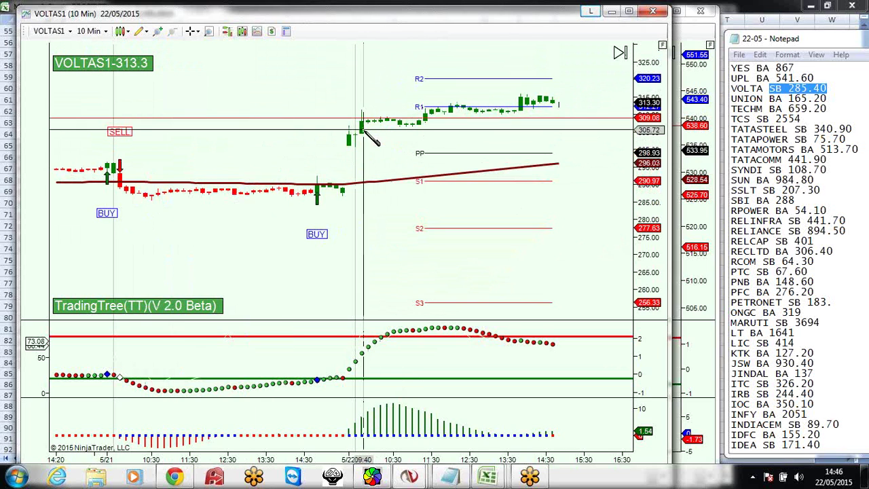
pyautogui.click(354, 129)
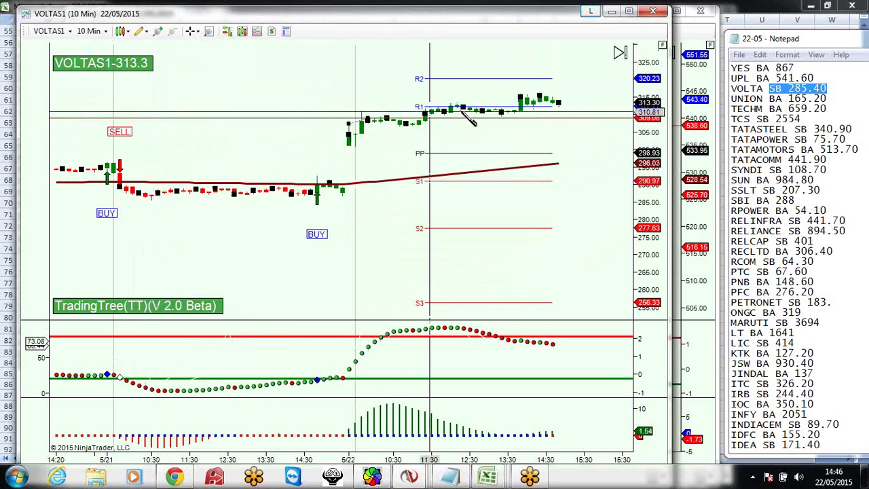
pyautogui.click(552, 102)
pyautogui.click(440, 242)
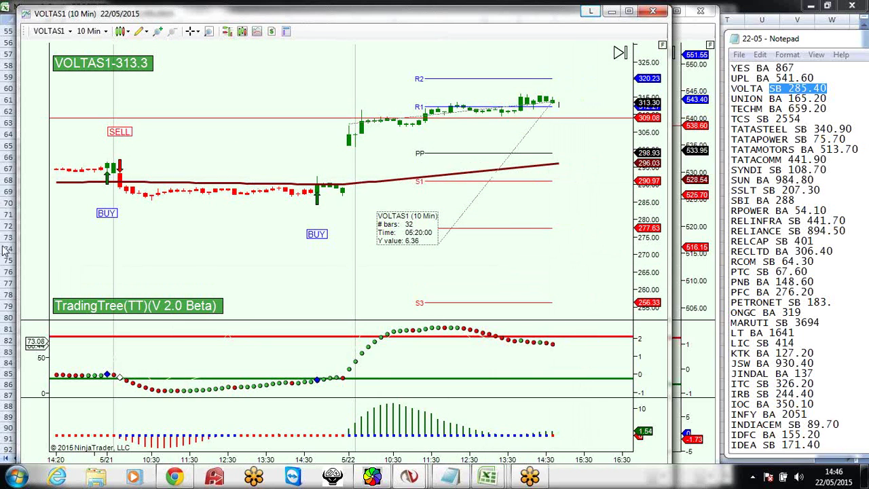
# Return to the profit sheet and clear the old column K profit figure in the YESBANK row
pyautogui.hotkey('alt', 'Tab')
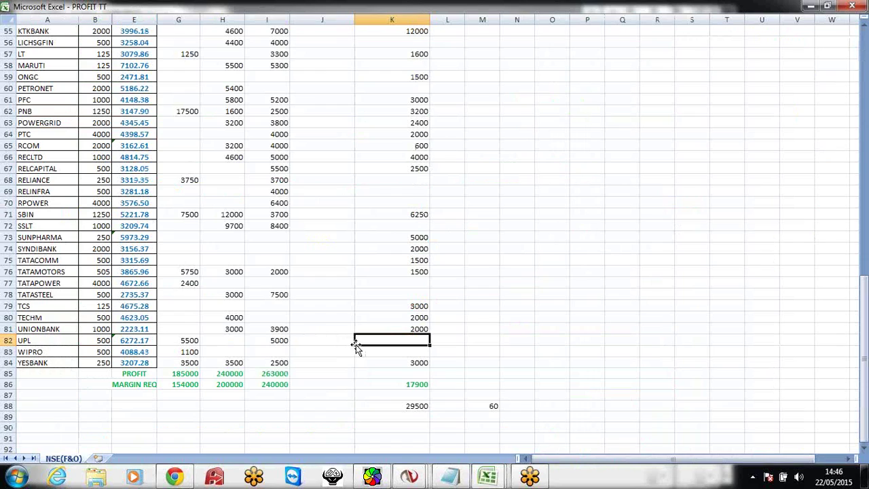
pyautogui.click(406, 354)
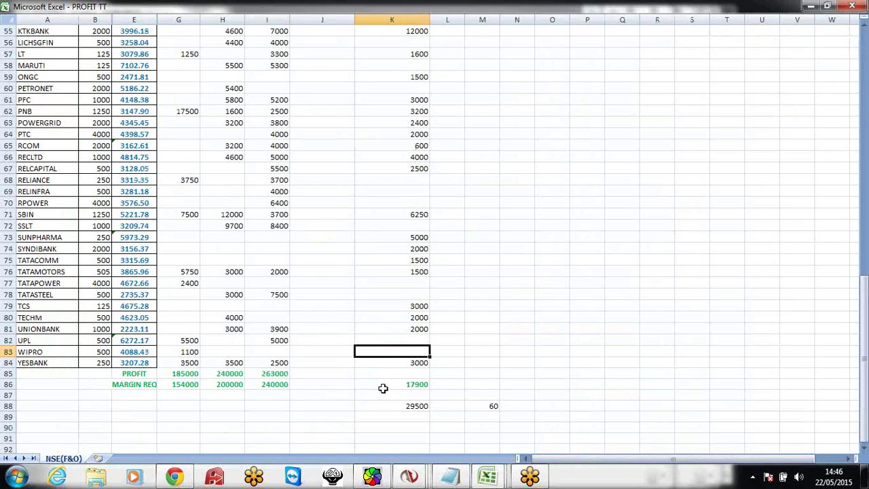
pyautogui.click(401, 366)
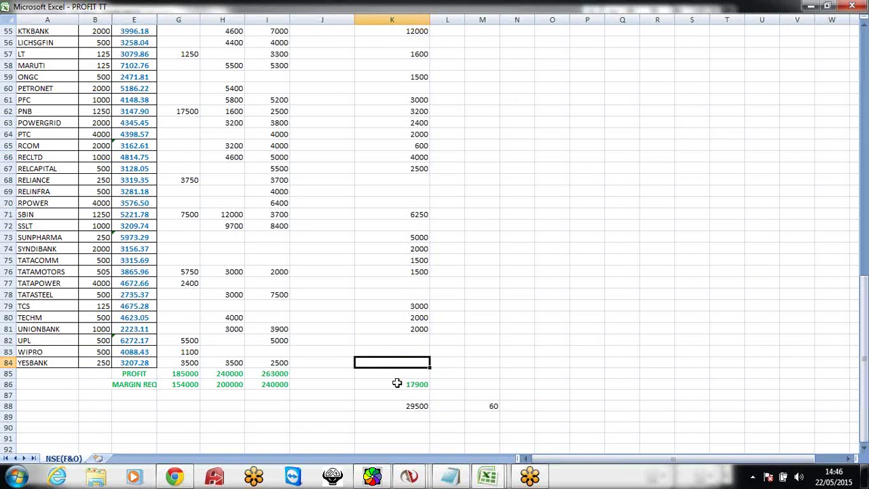
# Clear the leftover figures below the stock list in cells K88, M88 and K86
pyautogui.scroll(10, 400, 384)
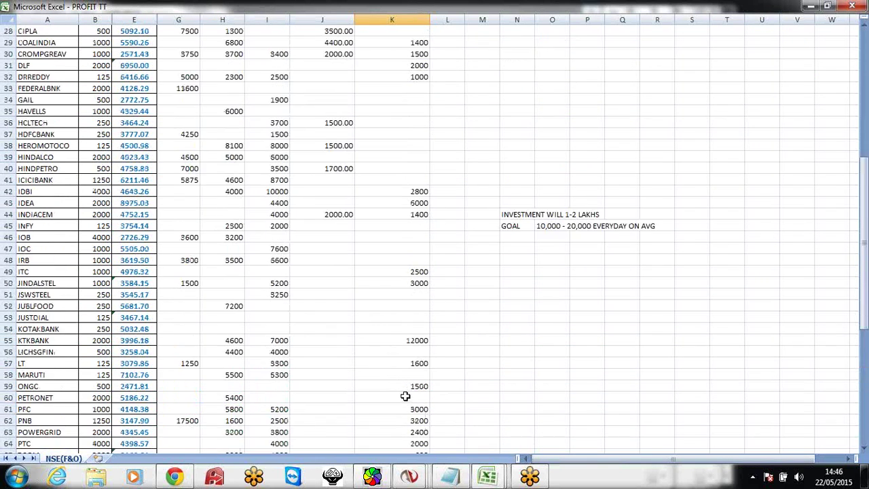
pyautogui.scroll(-11, 403, 393)
pyautogui.scroll(-1, 406, 407)
pyautogui.moveTo(516, 371); pyautogui.dragTo(352, 339)
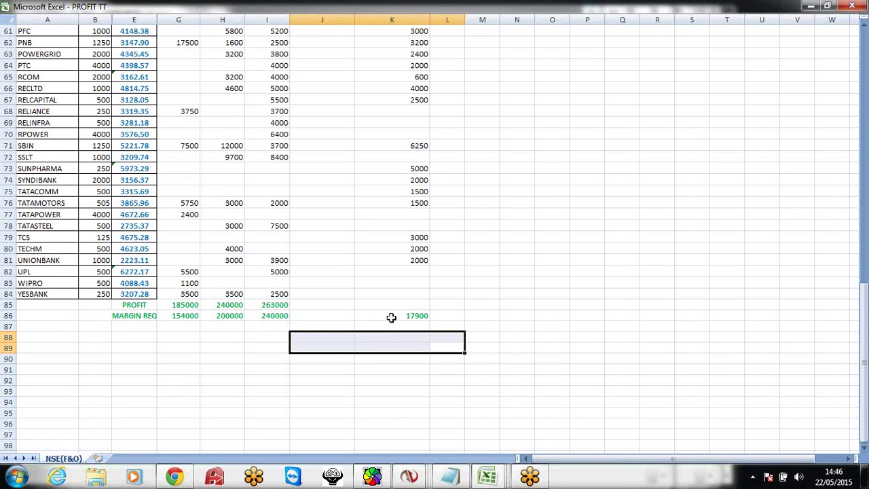
pyautogui.scroll(1, 449, 311)
pyautogui.click(464, 343)
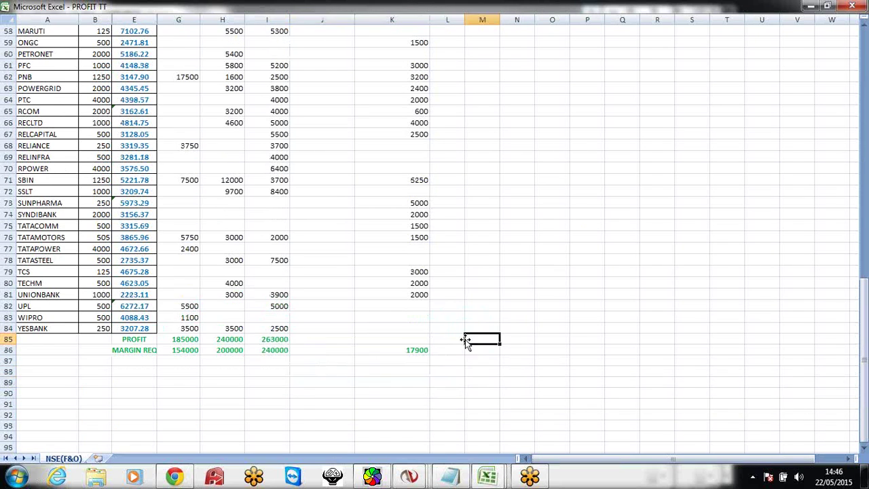
pyautogui.moveTo(442, 361); pyautogui.dragTo(391, 347)
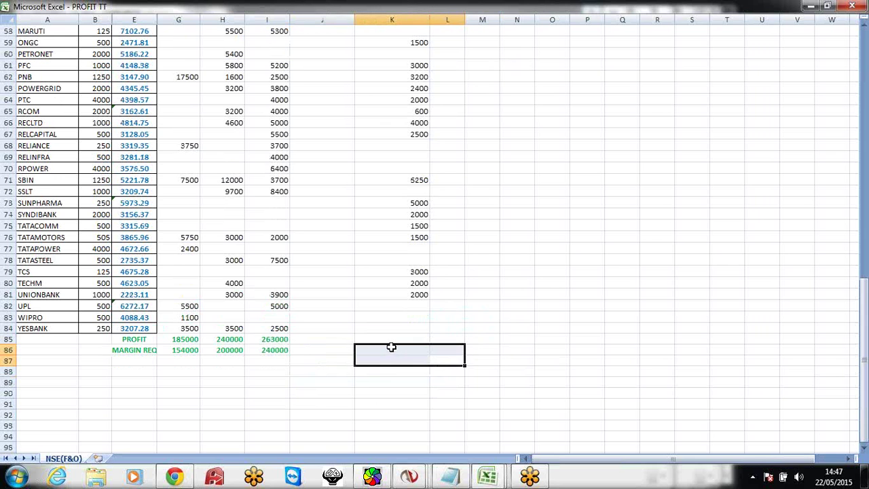
# Open the YESBANK1 10-minute chart and compare it with YES's BA 867 level highlighted in the notes
pyautogui.rightClick(409, 476)
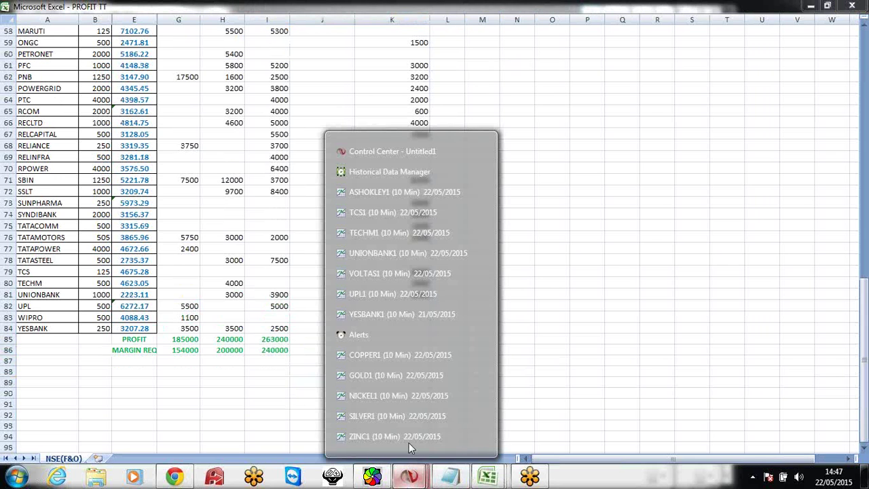
pyautogui.click(394, 313)
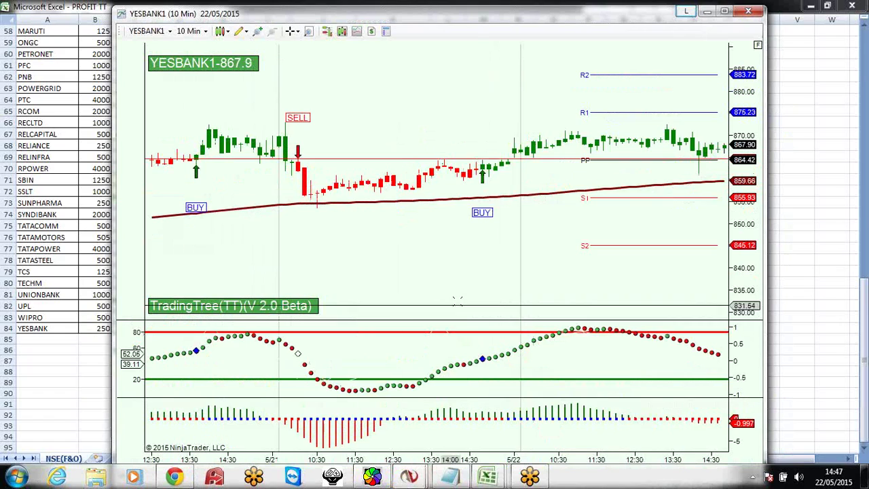
pyautogui.click(450, 476)
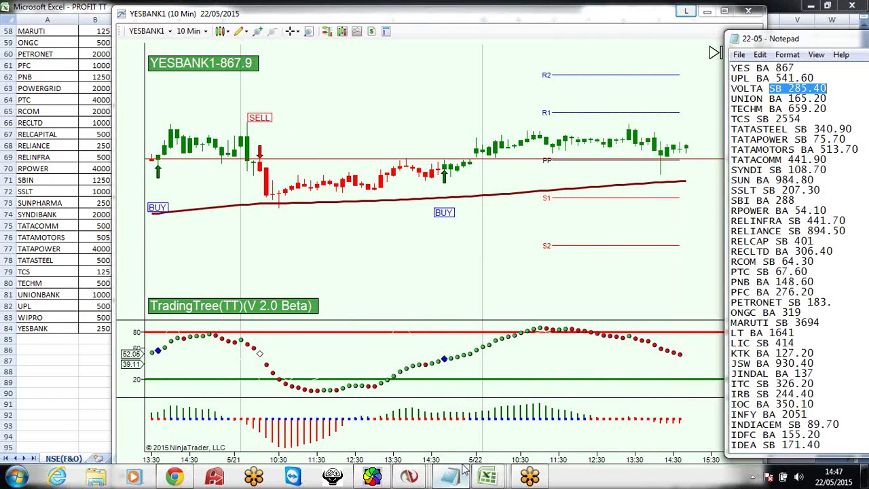
pyautogui.moveTo(795, 68); pyautogui.dragTo(764, 68)
pyautogui.click(598, 129)
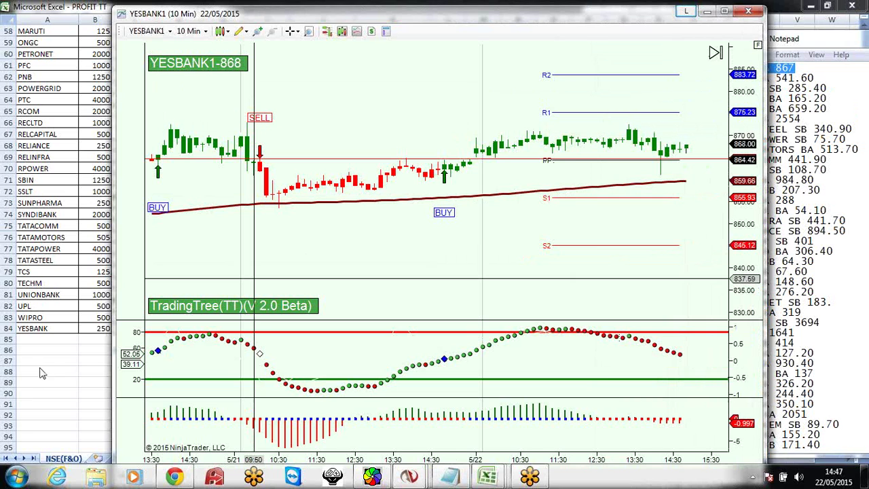
# Return to the profit sheet and enter 750 as the YESBANK profit for 22/05/2015 in column K
pyautogui.hotkey('alt', 'Tab')
pyautogui.click(407, 327)
pyautogui.write('75')
pyautogui.click(425, 382)
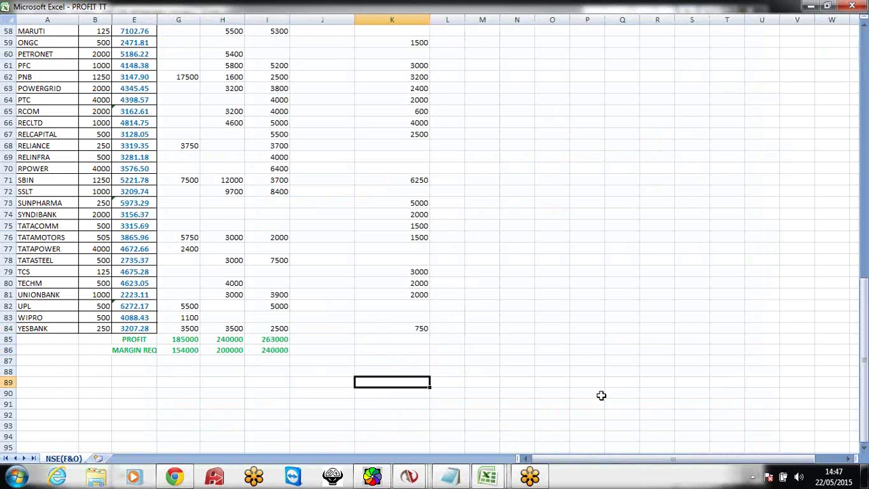
# Exit full-screen view of the PROFIT TT workbook and maximize its window
pyautogui.rightClick(531, 213)
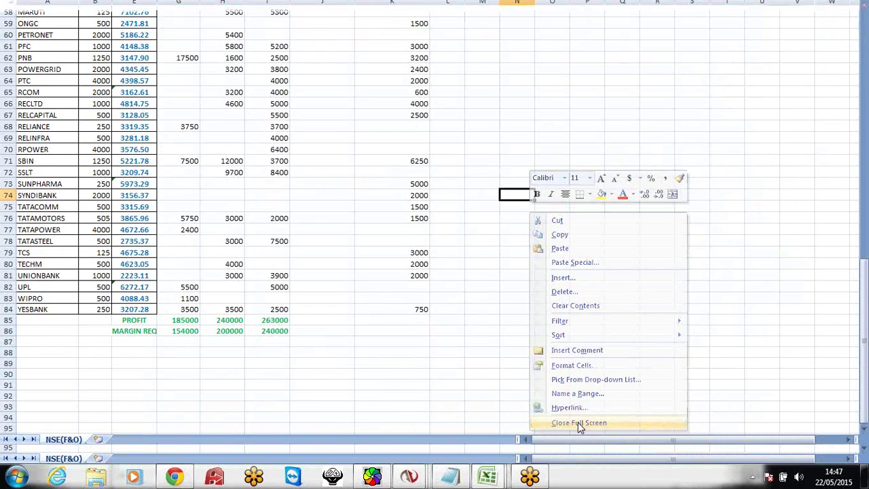
pyautogui.click(579, 423)
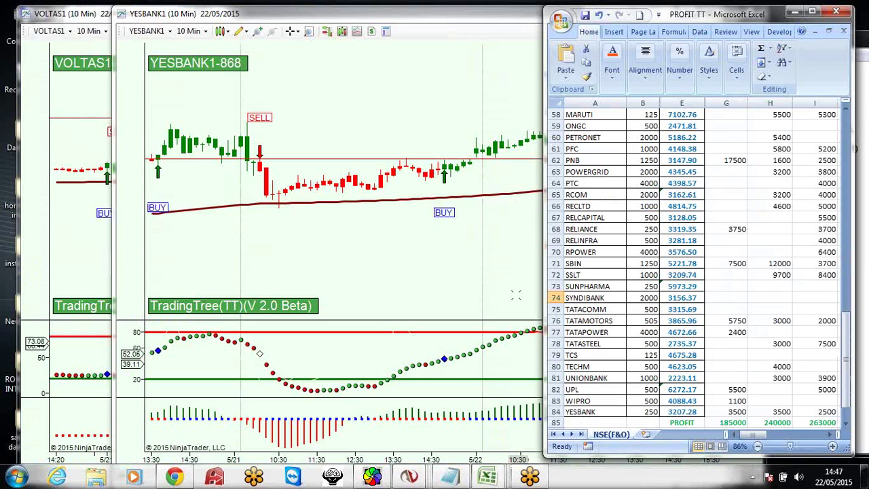
pyautogui.click(814, 13)
# Select the 22/05/2015 profit figures from the ACC row to the YESBANK row (K3:K84) to read their sum
pyautogui.scroll(6, 506, 248)
pyautogui.scroll(8, 507, 249)
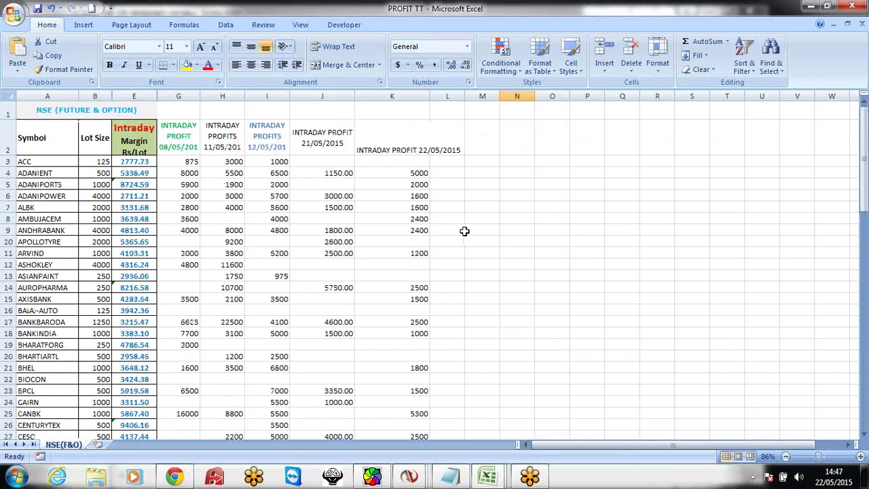
pyautogui.click(416, 173)
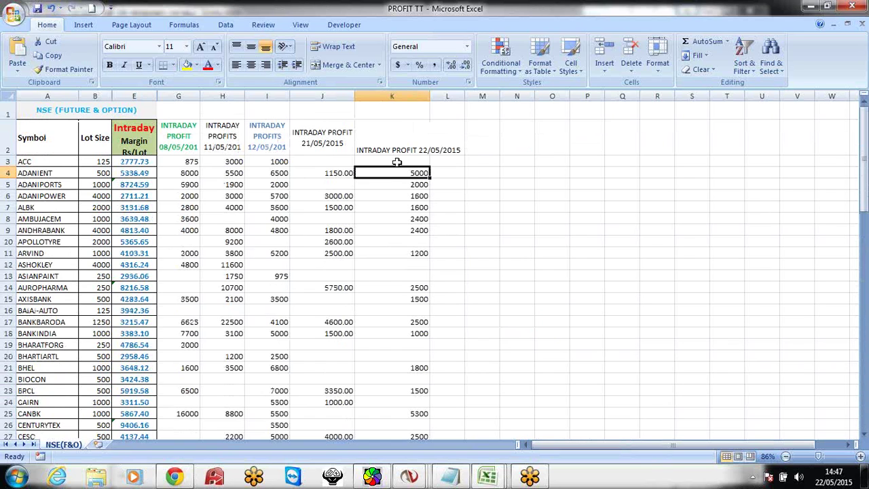
pyautogui.click(397, 162)
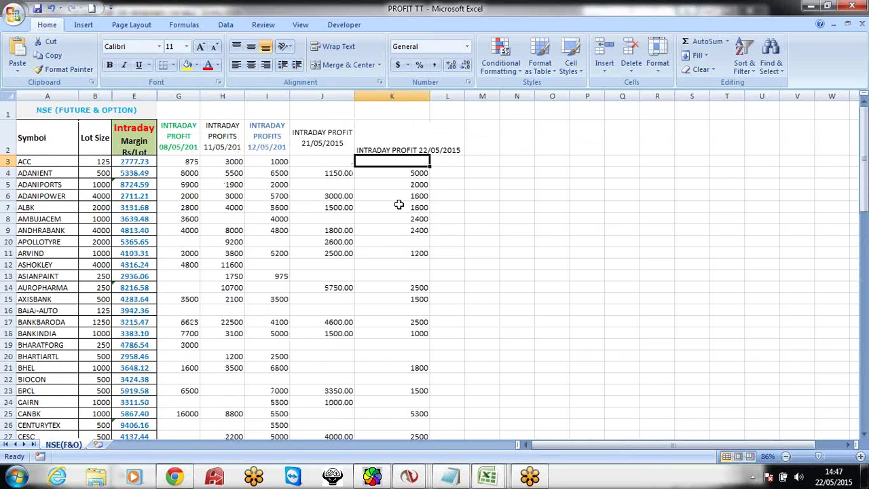
pyautogui.hotkey('shift', 'Down')
pyautogui.hotkey('shift', 'Down')
pyautogui.hotkey('shift', 'Down')
pyautogui.hotkey('shift', 'Down')
pyautogui.hotkey('shift', 'Down')
pyautogui.hotkey('shift', 'Down')
pyautogui.hotkey('shift', 'Down')
pyautogui.hotkey('shift', 'Down')
pyautogui.hotkey('shift', 'Down')
pyautogui.hotkey('shift', 'Down')
pyautogui.hotkey('shift', 'Down')
pyautogui.hotkey('shift', 'Down')
pyautogui.hotkey('shift', 'Down')
pyautogui.hotkey('shift', 'Down')
pyautogui.hotkey('shift', 'Down')
pyautogui.hotkey('shift', 'Down')
pyautogui.hotkey('shift', 'Down')
pyautogui.hotkey('shift', 'Down')
pyautogui.hotkey('shift', 'Down')
pyautogui.hotkey('shift', 'Down')
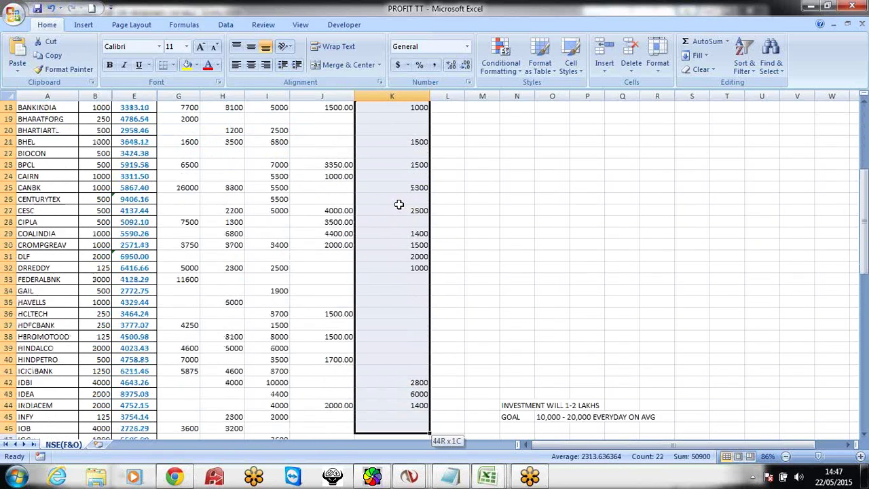
pyautogui.hotkey('shift', 'Down')
pyautogui.hotkey('shift', 'Down')
pyautogui.hotkey('shift', 'Down')
pyautogui.hotkey('shift', 'Down')
pyautogui.hotkey('shift', 'Down')
pyautogui.hotkey('shift', 'Down')
pyautogui.hotkey('shift', 'Down')
pyautogui.hotkey('shift', 'Down')
pyautogui.hotkey('shift', 'Down')
pyautogui.hotkey('shift', 'Down')
pyautogui.hotkey('shift', 'Down')
pyautogui.hotkey('shift', 'Down')
pyautogui.hotkey('shift', 'Down')
pyautogui.hotkey('shift', 'Down')
pyautogui.hotkey('shift', 'Down')
pyautogui.hotkey('shift', 'Down')
pyautogui.hotkey('shift', 'Down')
pyautogui.hotkey('shift', 'Down')
pyautogui.hotkey('shift', 'Down')
pyautogui.hotkey('shift', 'Down')
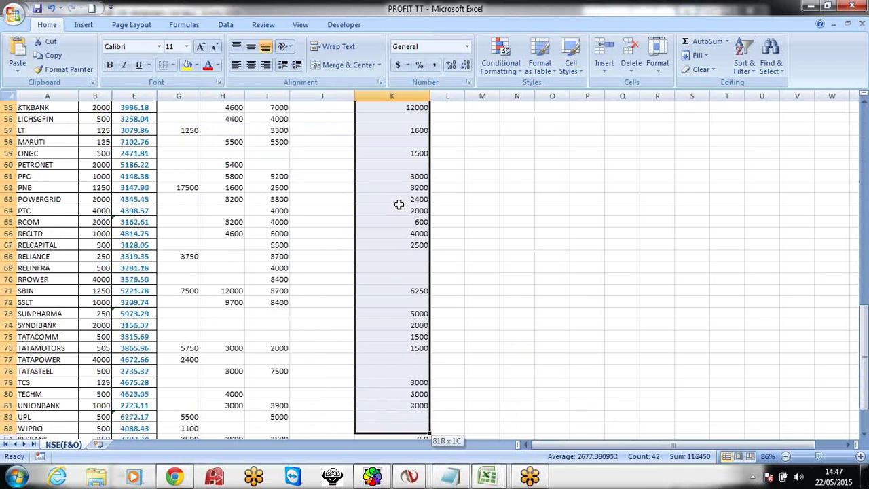
pyautogui.hotkey('shift', 'Down')
pyautogui.hotkey('shift', 'Down')
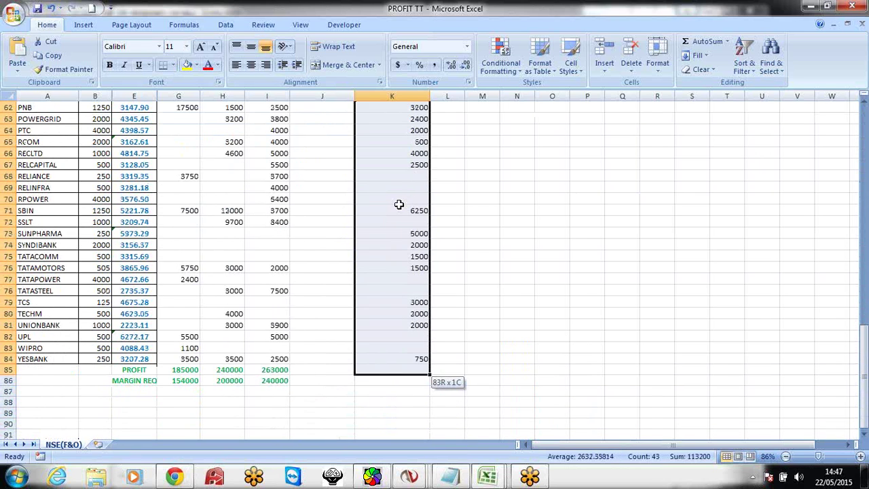
pyautogui.hotkey('shift', 'Up')
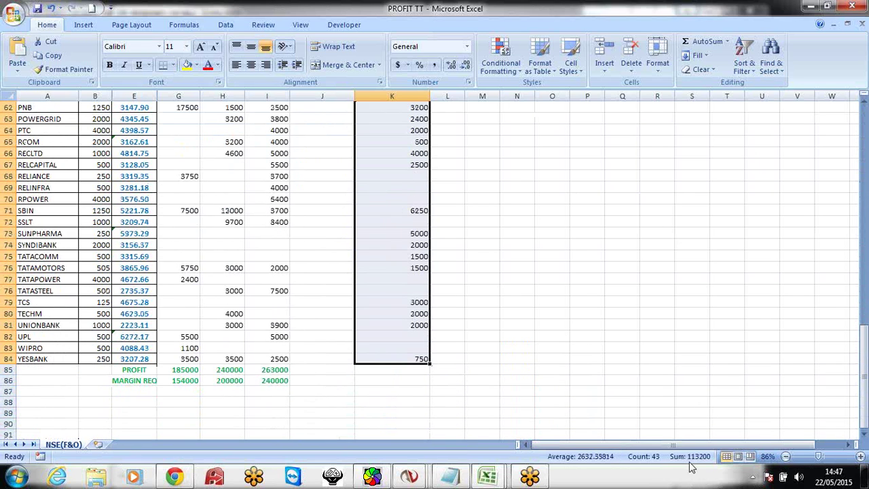
# Enter 113000 as the 22/05/2015 total in cell K85 of the PROFIT row
pyautogui.click(398, 370)
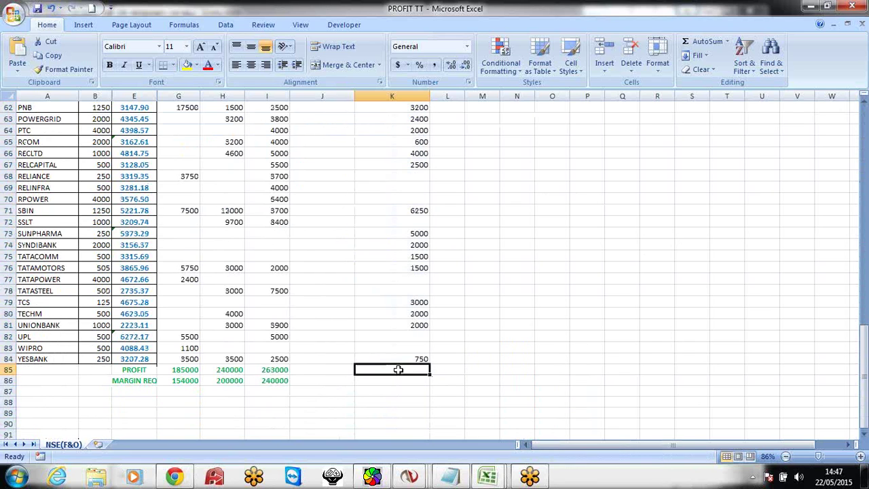
pyautogui.write('1')
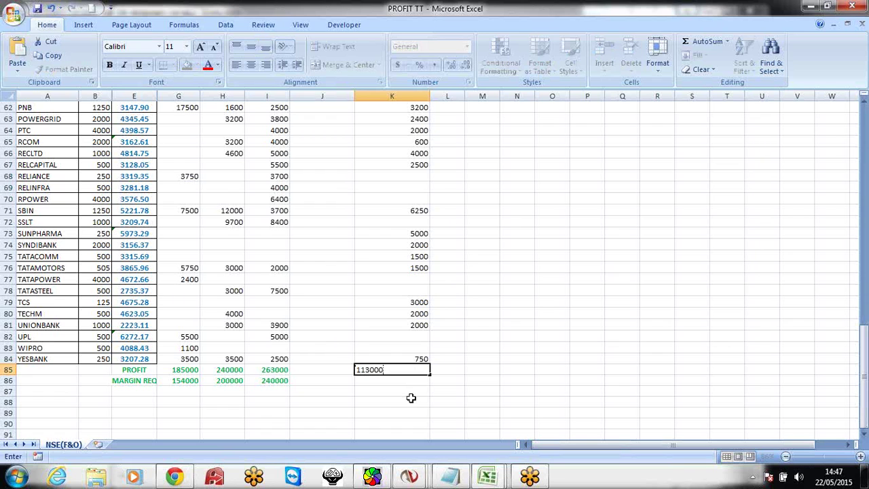
pyautogui.write('13000')
pyautogui.click(411, 398)
# Recheck the average and sum of K3:K84, and compare the ADANIENT, ADANIPORTS and ADANIPOWER margins with their 22/05/2015 profits
pyautogui.moveTo(408, 359); pyautogui.dragTo(394, 165)
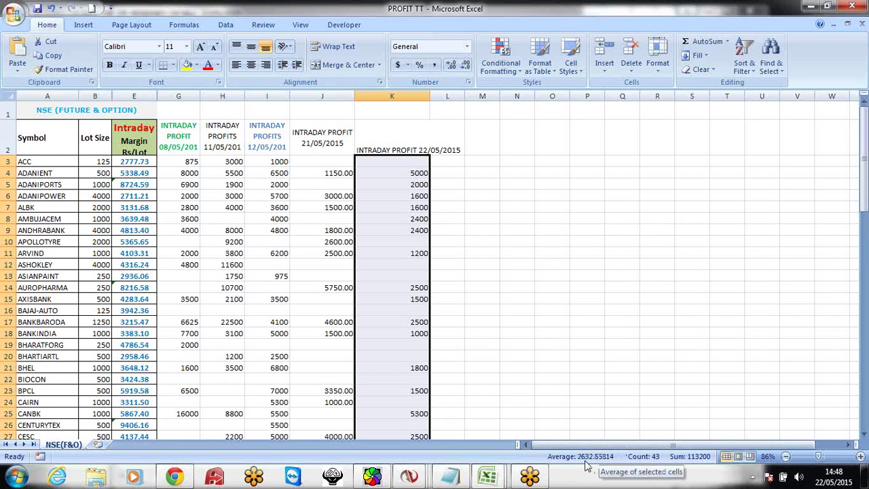
pyautogui.click(456, 220)
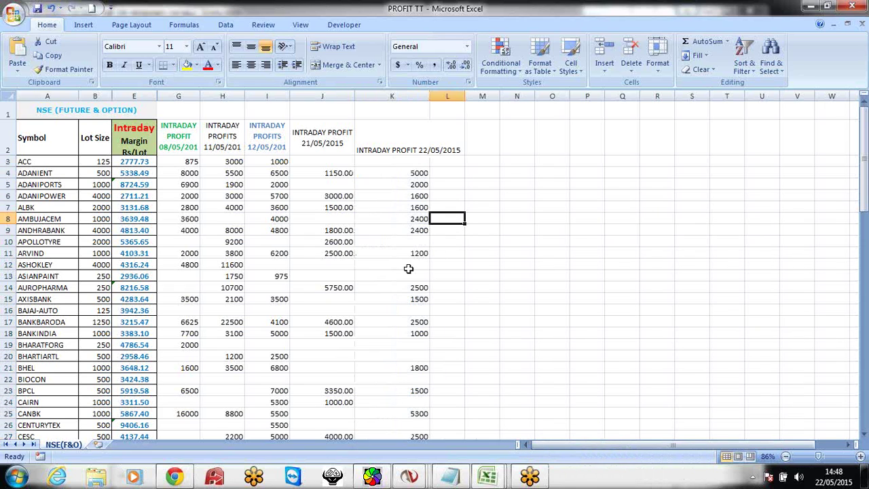
pyautogui.click(138, 172)
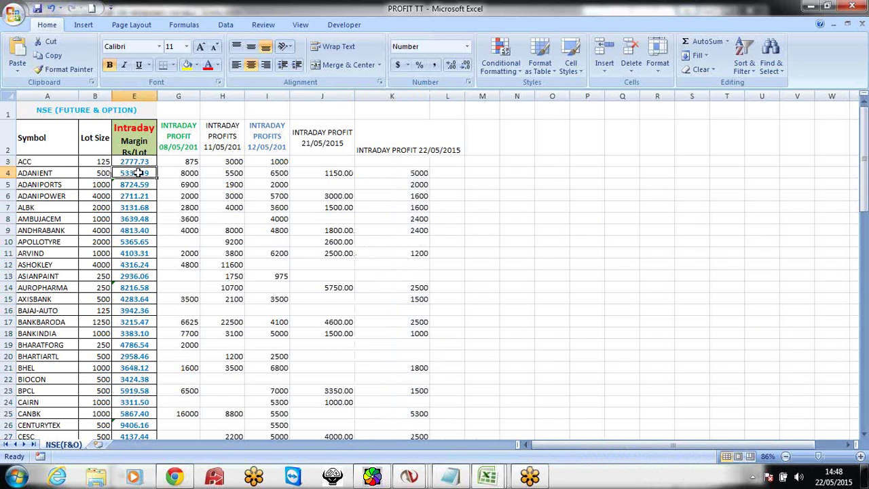
pyautogui.click(384, 175)
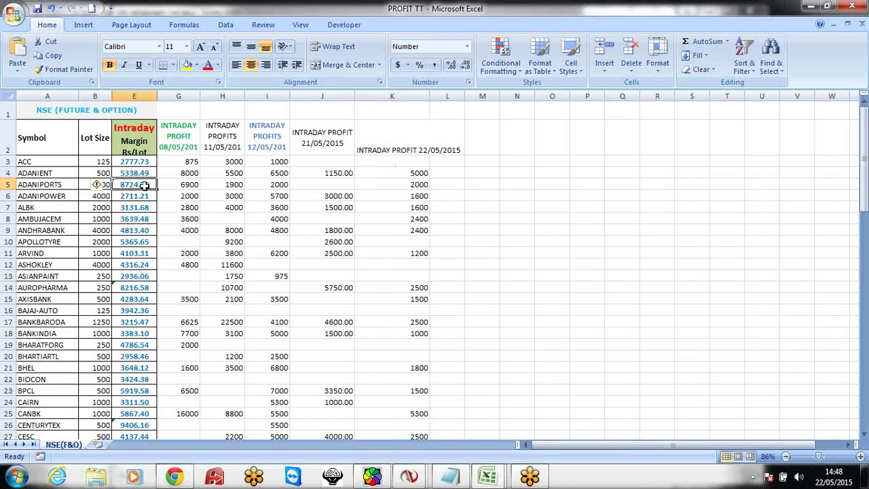
pyautogui.click(407, 185)
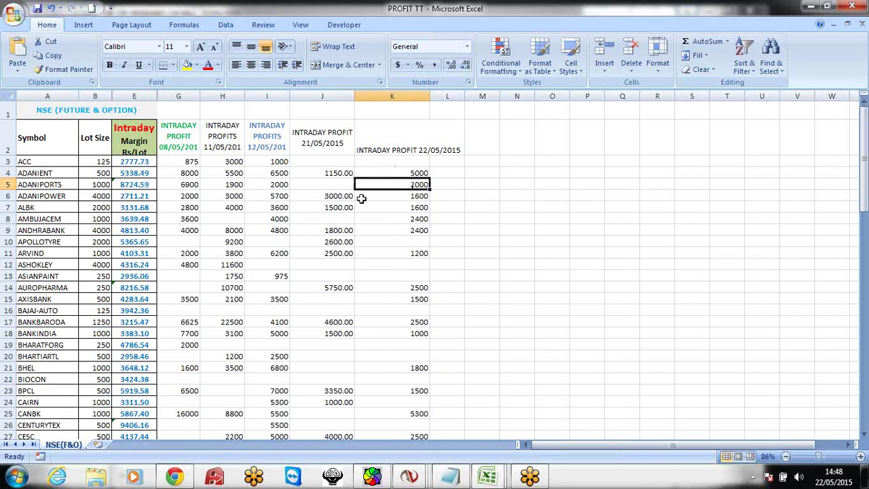
pyautogui.click(147, 199)
pyautogui.click(516, 262)
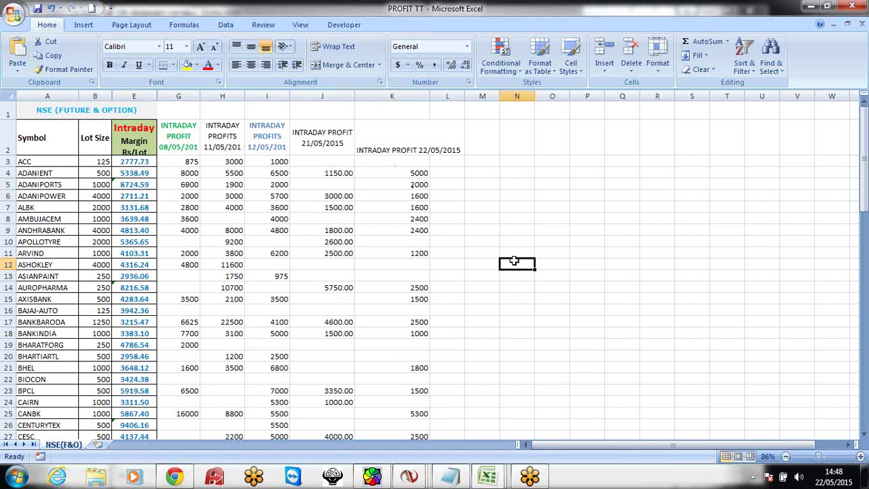
# Review the full 22/05/2015 profit column against the earlier dates, including the PROFIT and MARGIN REQ rows below the stock list
pyautogui.scroll(-7, 491, 294)
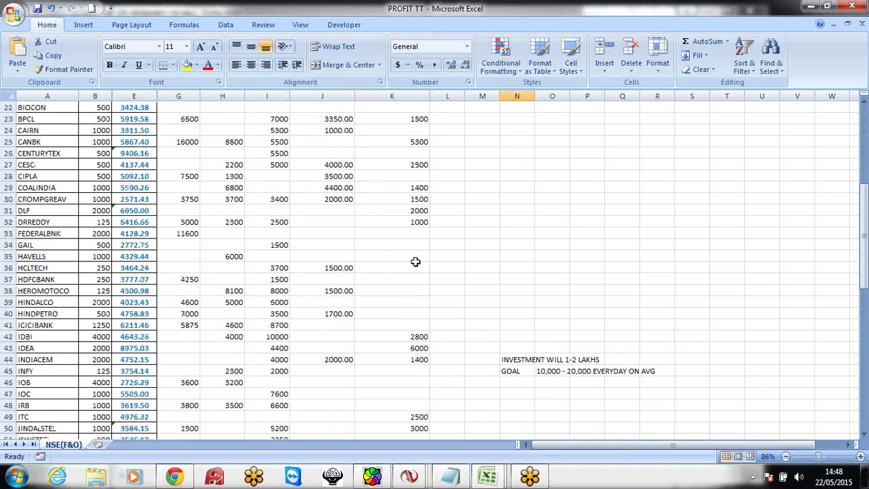
pyautogui.scroll(-12, 451, 306)
pyautogui.scroll(-3, 432, 315)
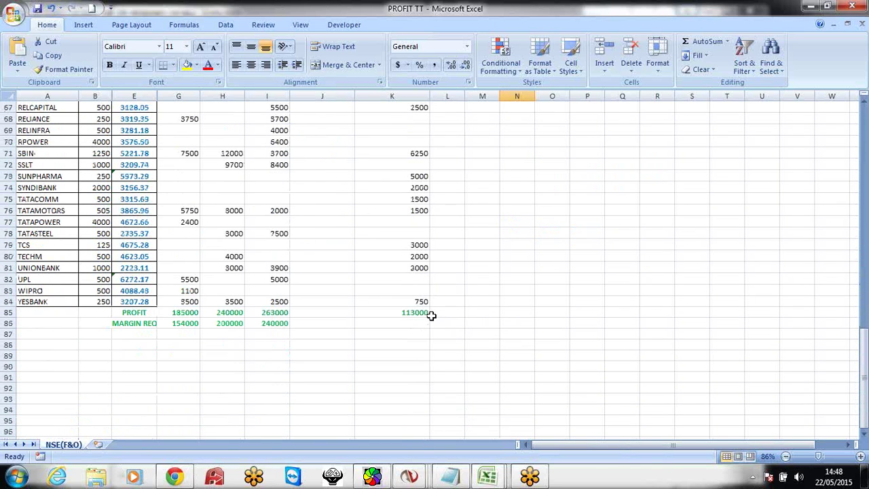
pyautogui.click(403, 323)
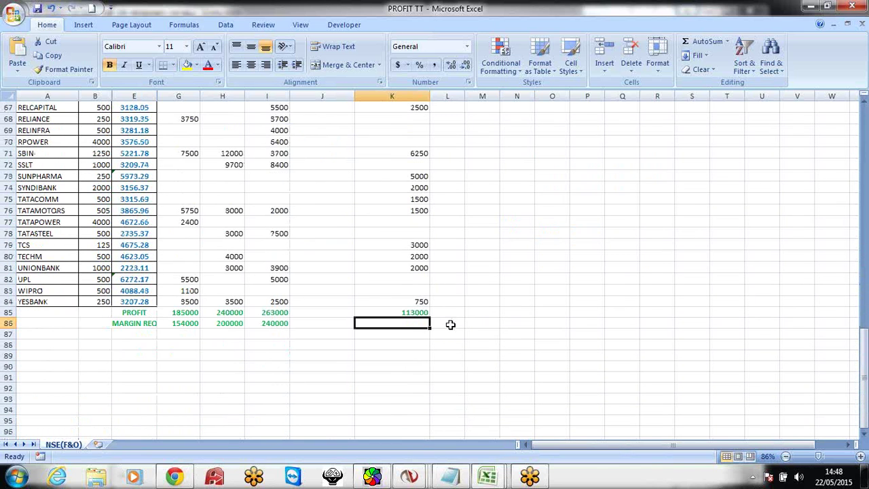
pyautogui.scroll(18, 451, 320)
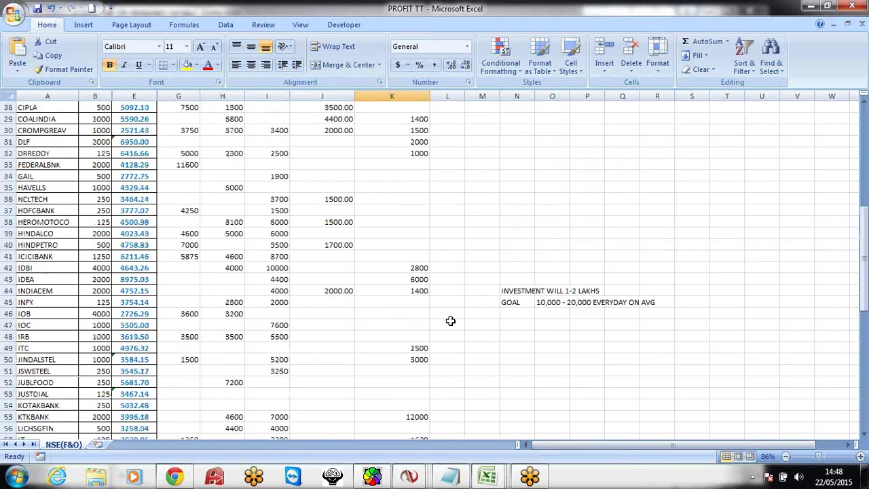
pyautogui.scroll(4, 450, 321)
pyautogui.click(484, 301)
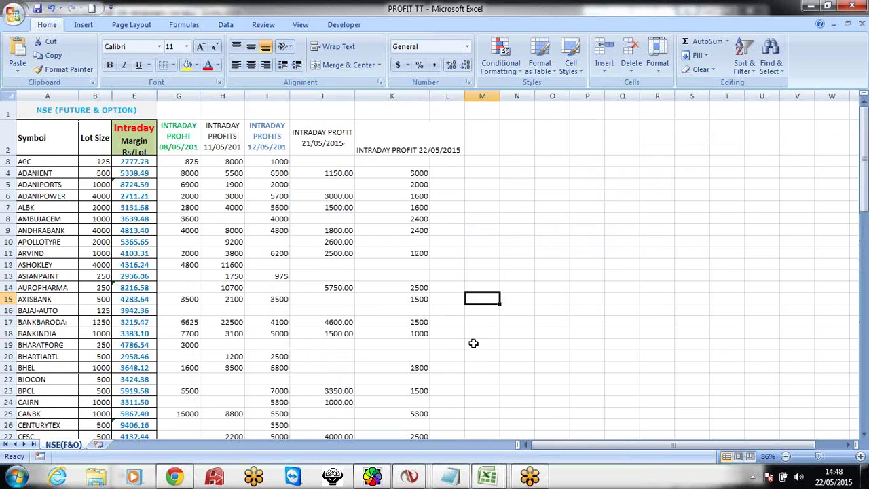
pyautogui.scroll(-13, 473, 343)
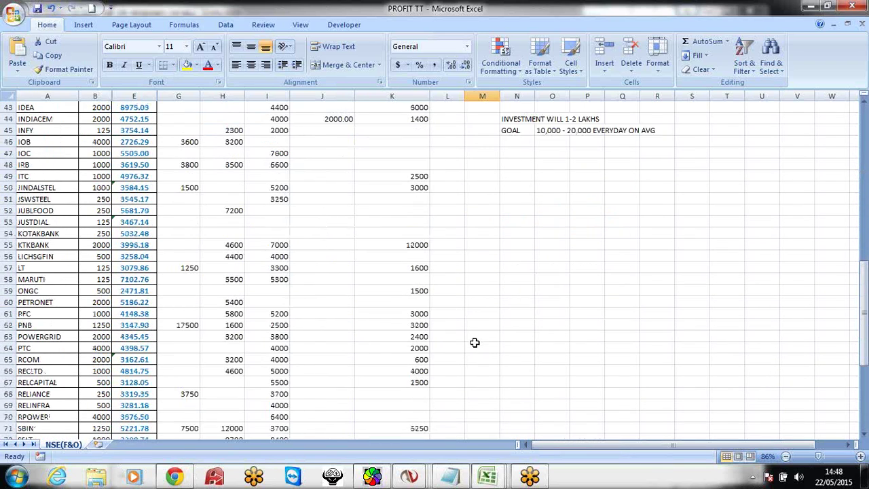
pyautogui.scroll(-10, 474, 343)
# Switch to the ProtectedFile workbook, turn Auto Refresh on and show the Stocks watch list in full screen
pyautogui.moveTo(492, 479)
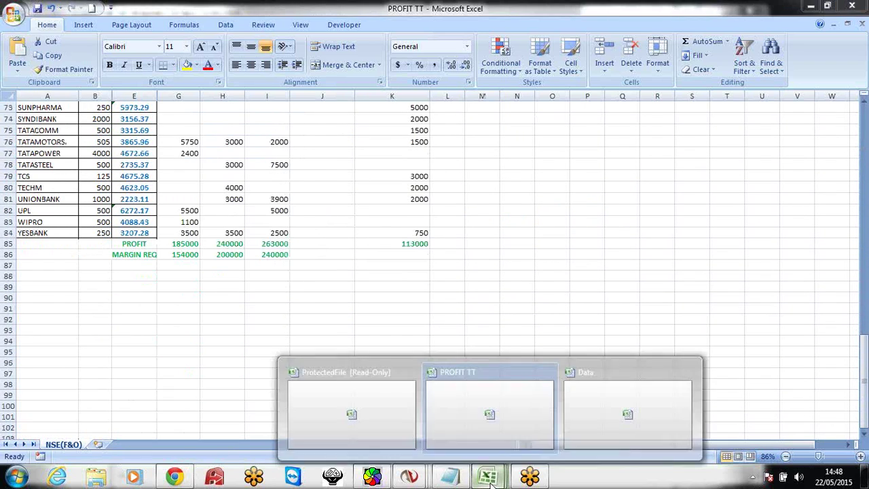
pyautogui.click(375, 418)
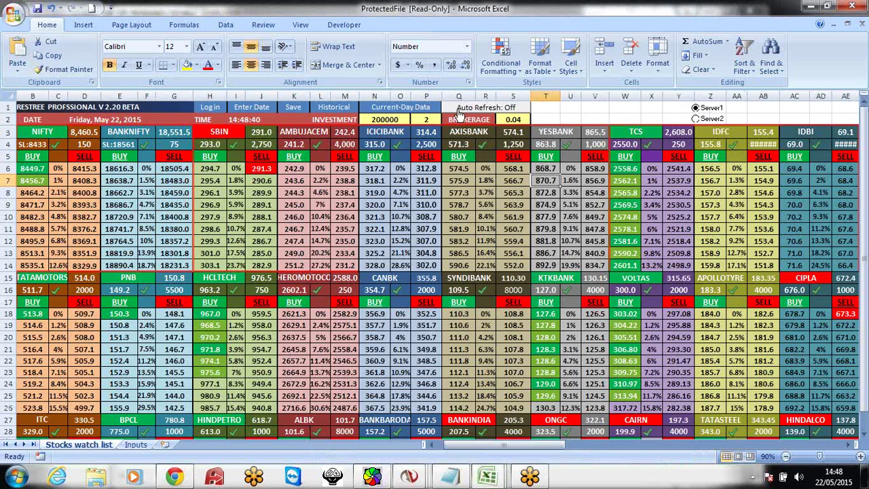
pyautogui.click(478, 108)
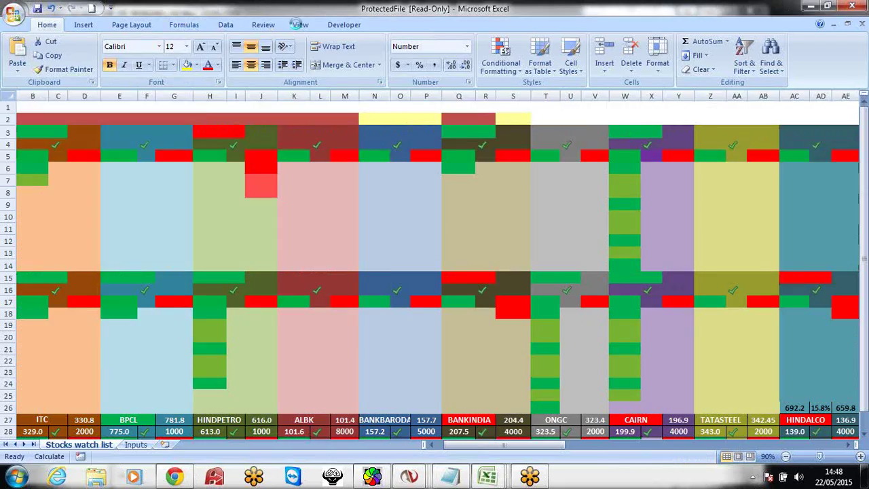
pyautogui.click(299, 26)
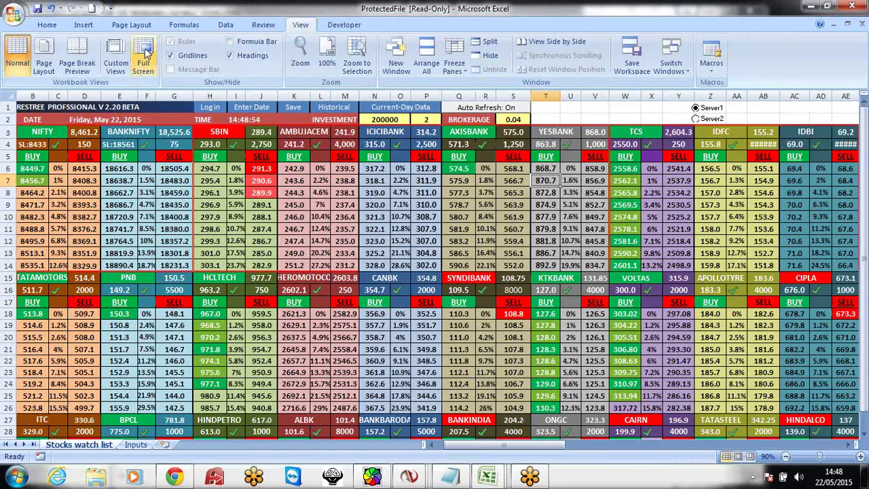
pyautogui.click(143, 56)
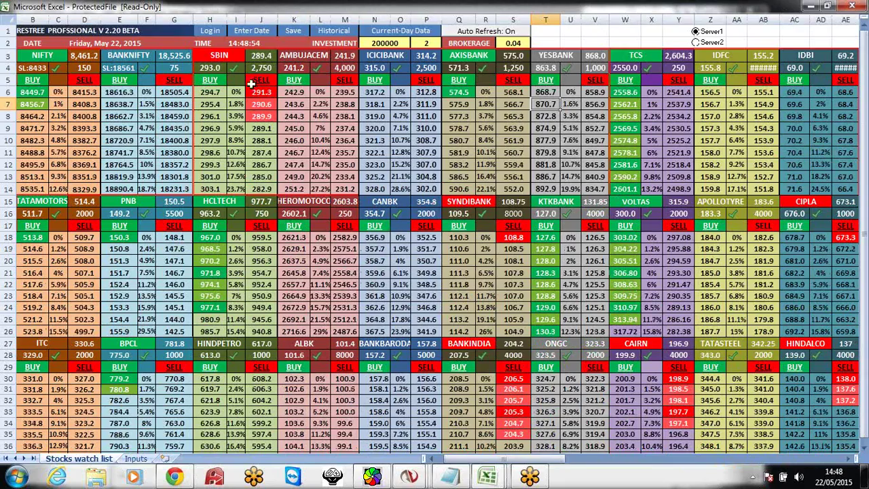
# Examine SBIN's buy levels and BANKINDIA's sell levels in the watch list
pyautogui.click(216, 94)
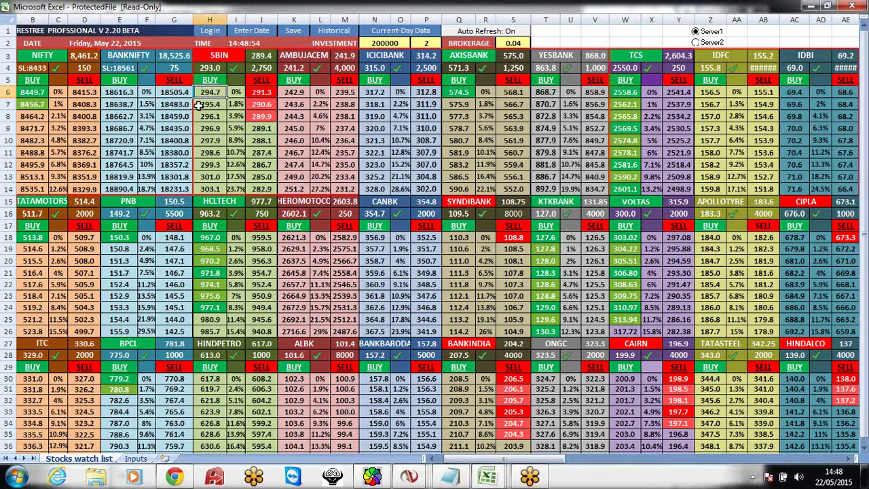
pyautogui.click(208, 165)
pyautogui.click(519, 378)
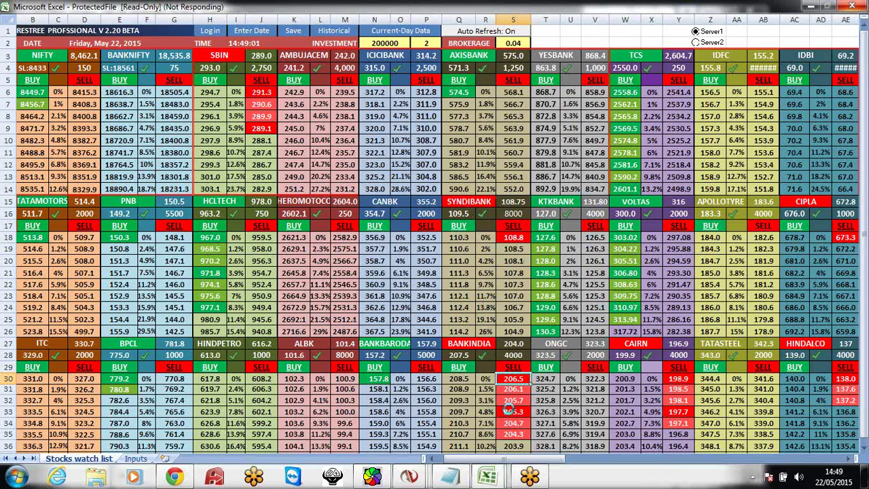
pyautogui.click(406, 223)
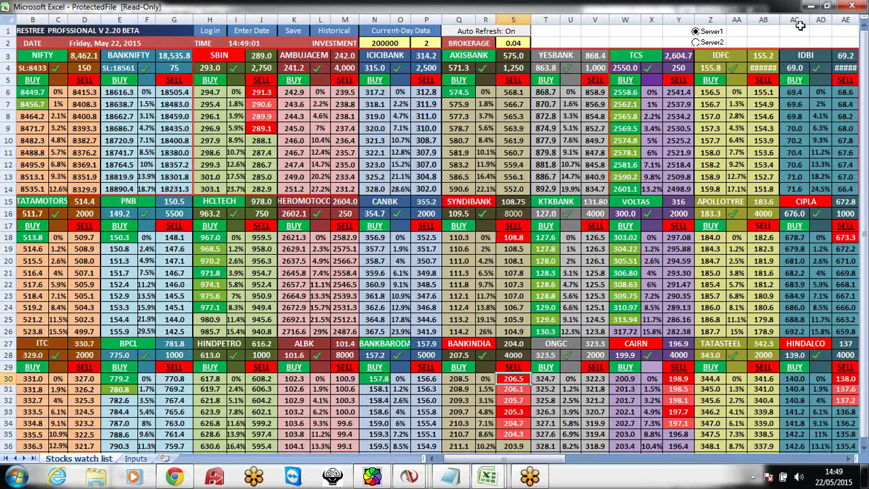
# Minimize the watch list workbook and read through the trigger levels in the 22-05 notes
pyautogui.click(811, 7)
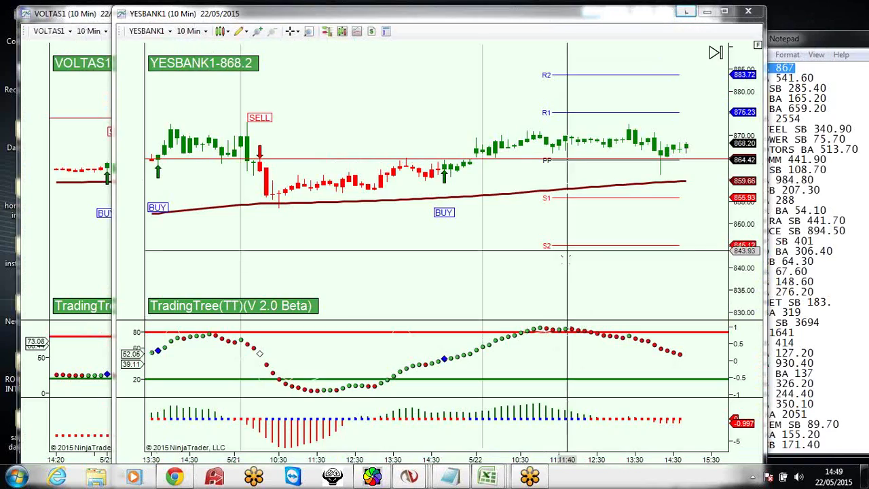
pyautogui.click(857, 224)
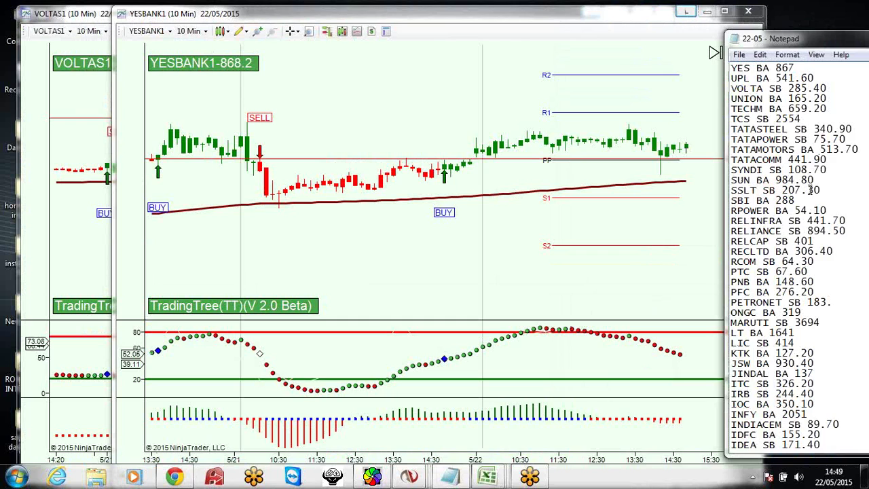
pyautogui.scroll(-12, 805, 227)
pyautogui.scroll(12, 818, 275)
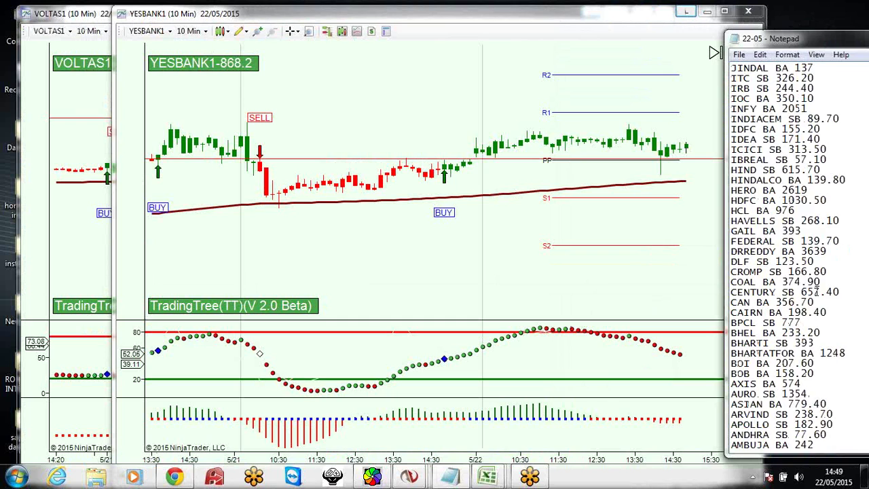
pyautogui.click(175, 477)
pyautogui.click(272, 27)
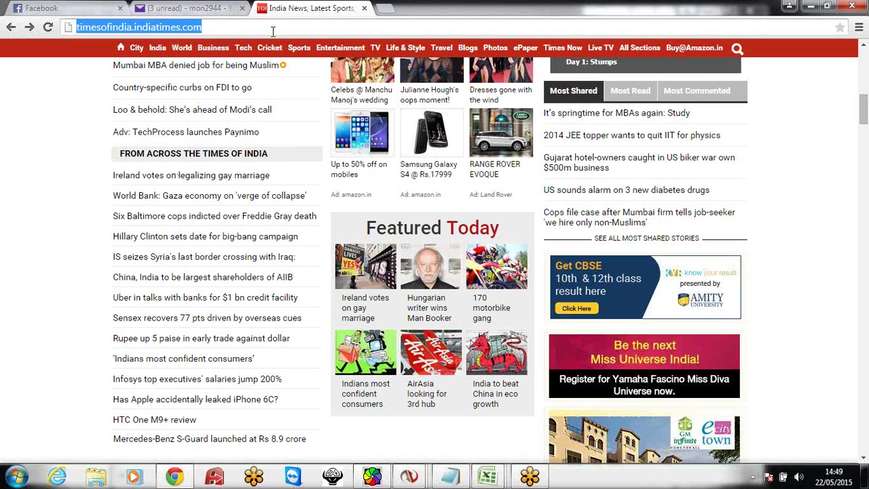
pyautogui.write('NSEindia')
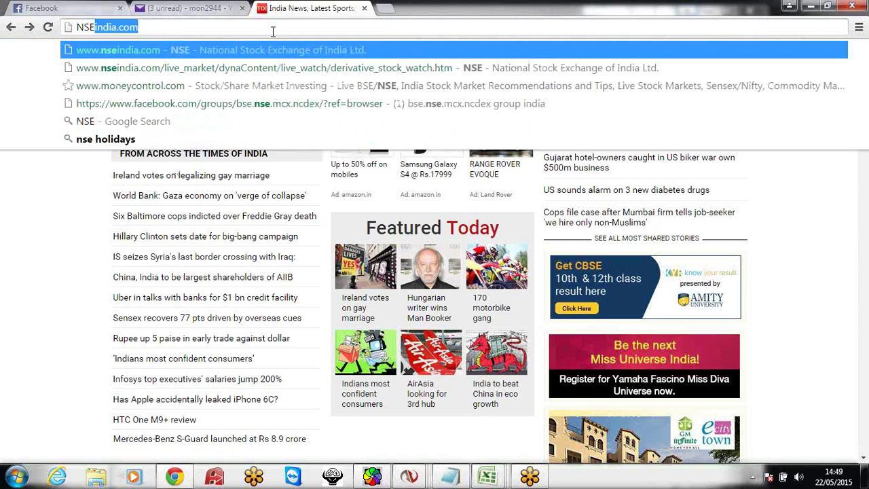
pyautogui.press('Return')
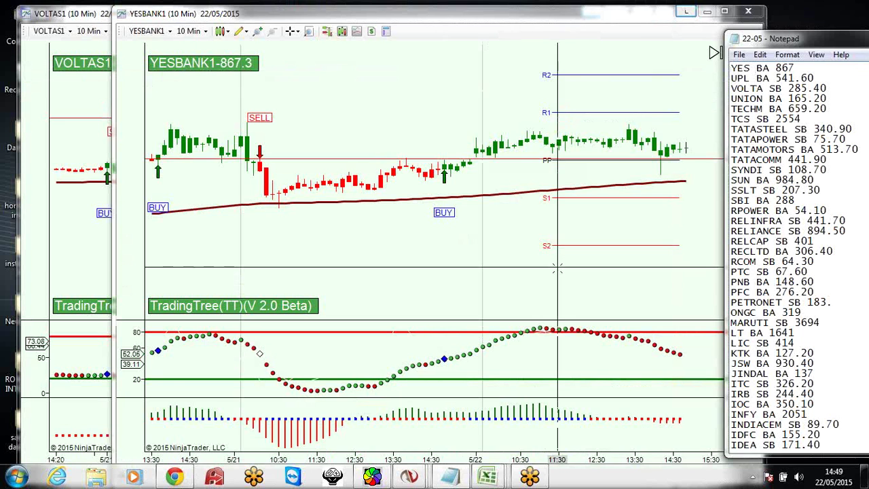
# Switch to the PROFIT TT workbook and examine the lot sizes at the start of the stock list, including BANKINDIA's
pyautogui.click(557, 270)
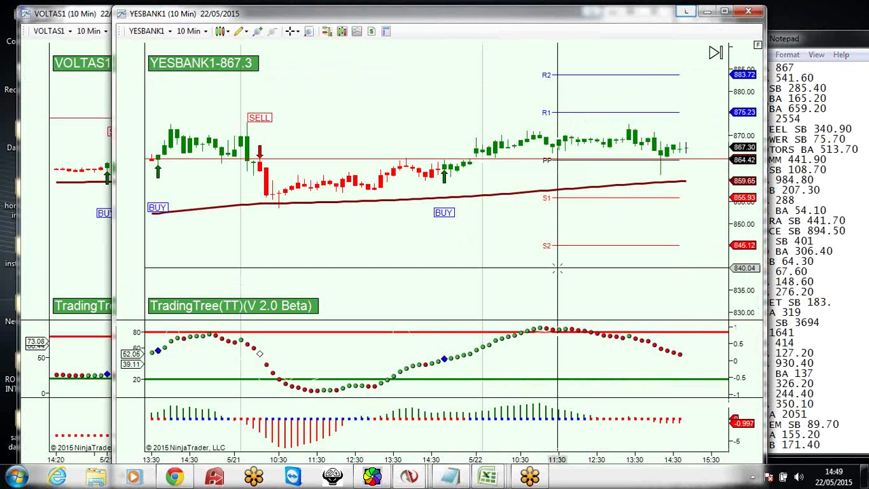
pyautogui.moveTo(488, 475)
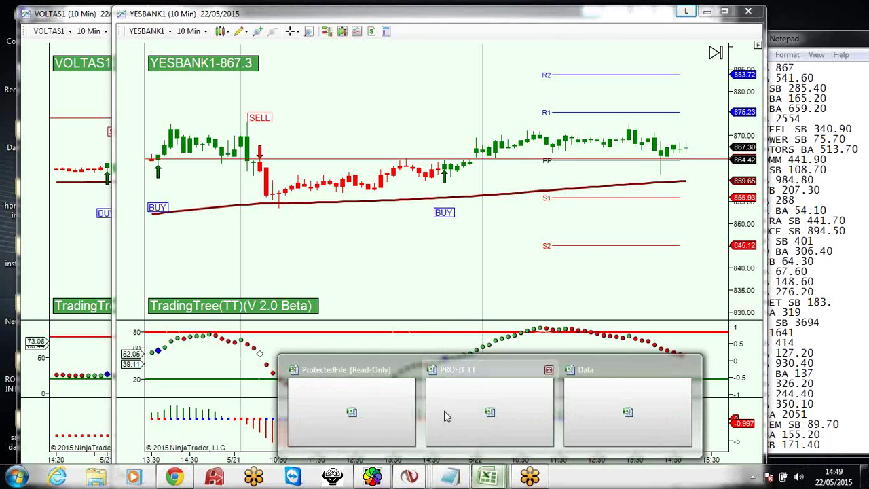
pyautogui.click(444, 413)
pyautogui.click(381, 249)
pyautogui.scroll(1, 381, 249)
pyautogui.scroll(20, 452, 264)
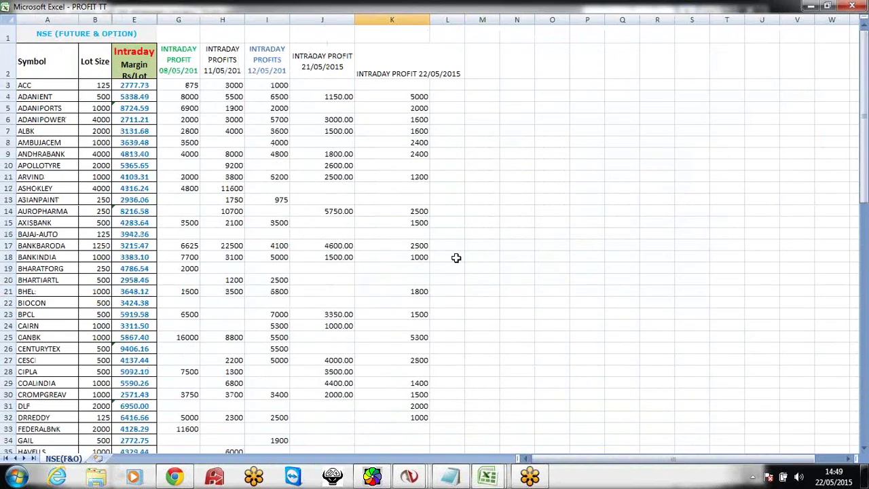
pyautogui.click(456, 283)
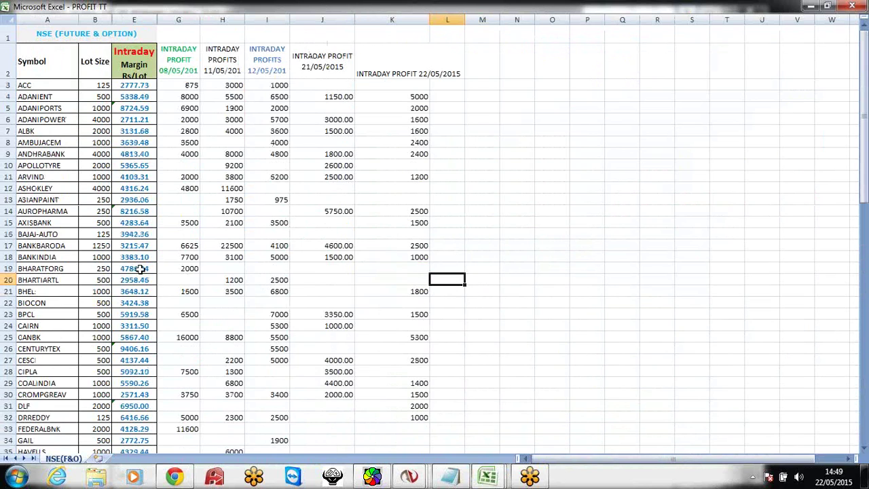
pyautogui.click(102, 257)
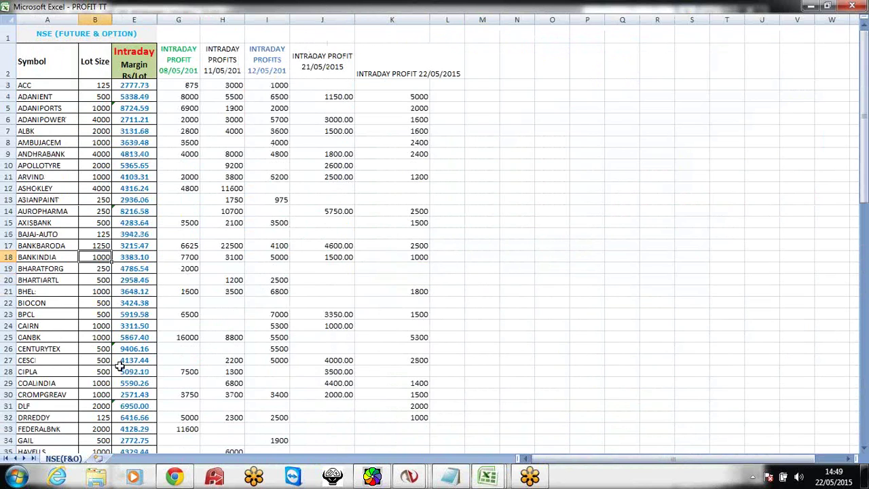
# Compare ADANIENT's 22/05/2015 intraday profit with its intraday margin per lot
pyautogui.click(417, 98)
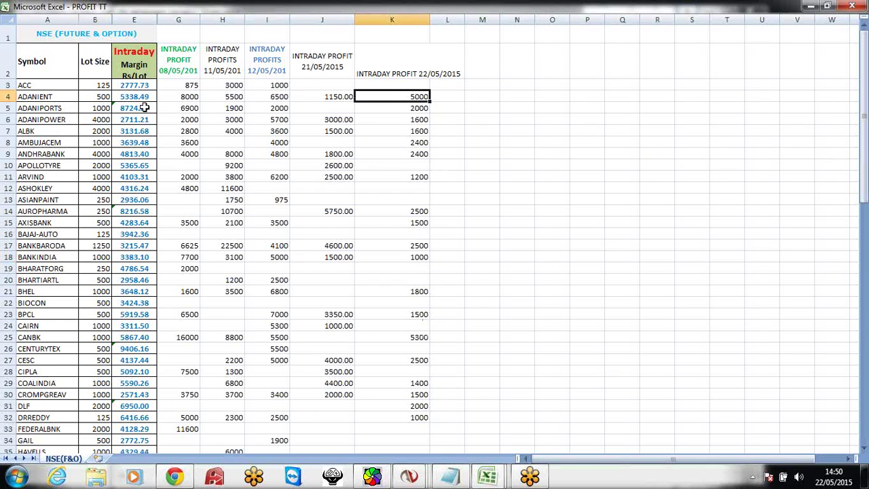
pyautogui.click(135, 98)
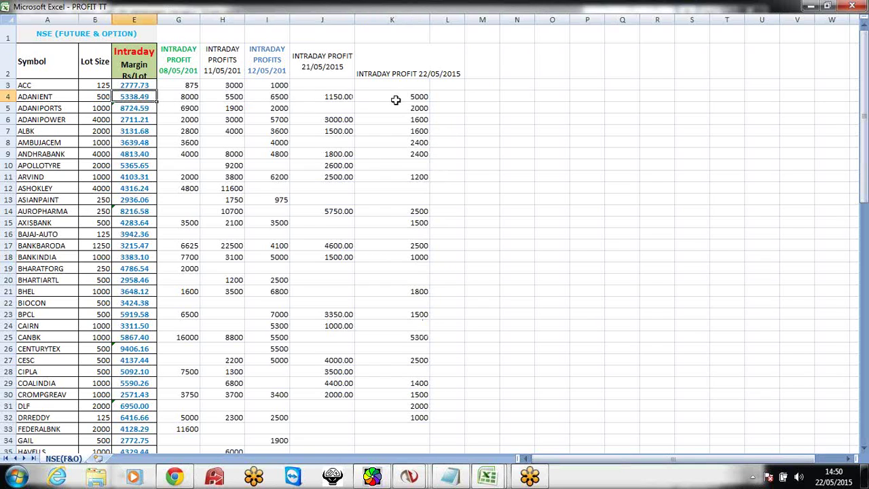
pyautogui.click(399, 99)
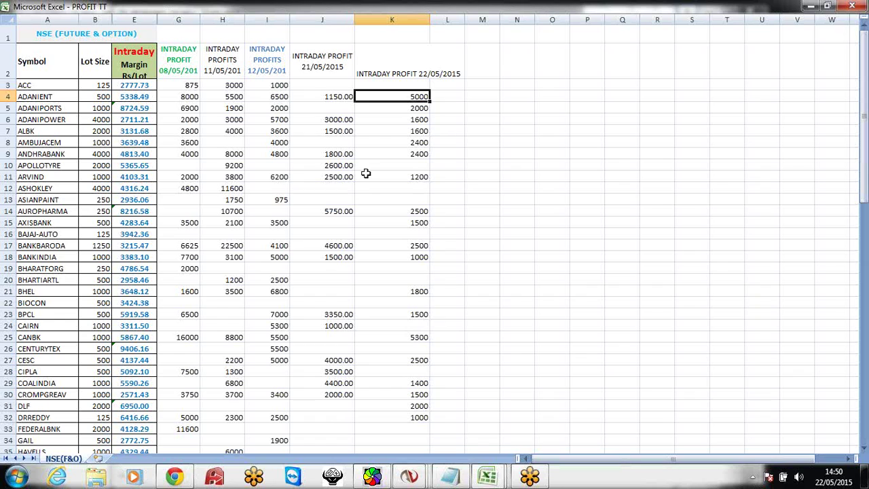
# Examine the 22/05/2015 profits further down the stock list, checking KTKBANK, PFC and SBIN
pyautogui.scroll(-4, 457, 269)
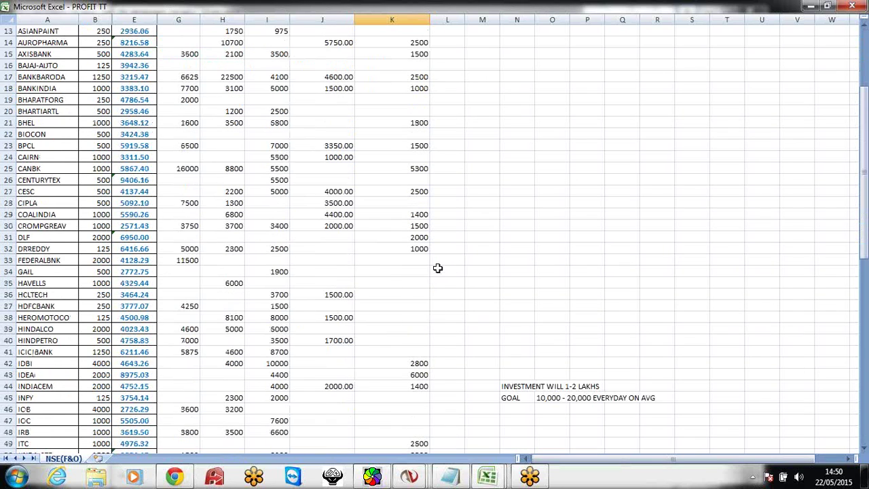
pyautogui.scroll(-3, 438, 268)
pyautogui.scroll(-3, 437, 269)
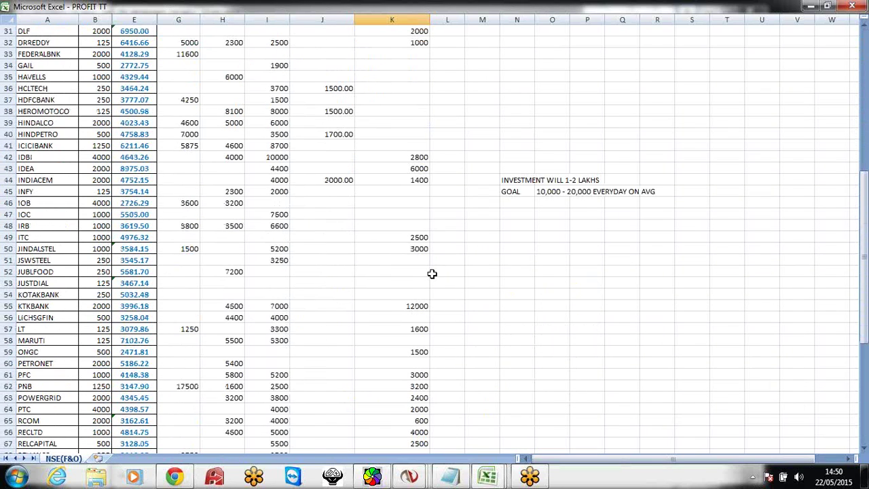
pyautogui.click(408, 306)
pyautogui.scroll(-2, 397, 349)
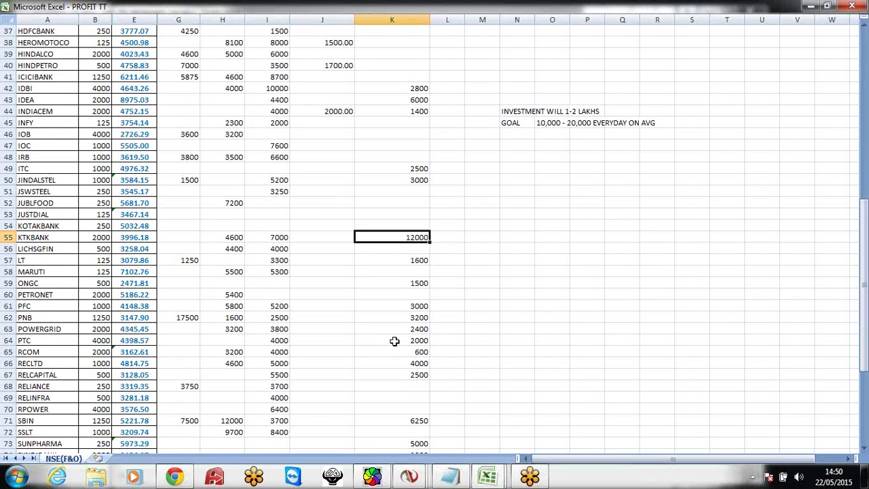
pyautogui.click(398, 309)
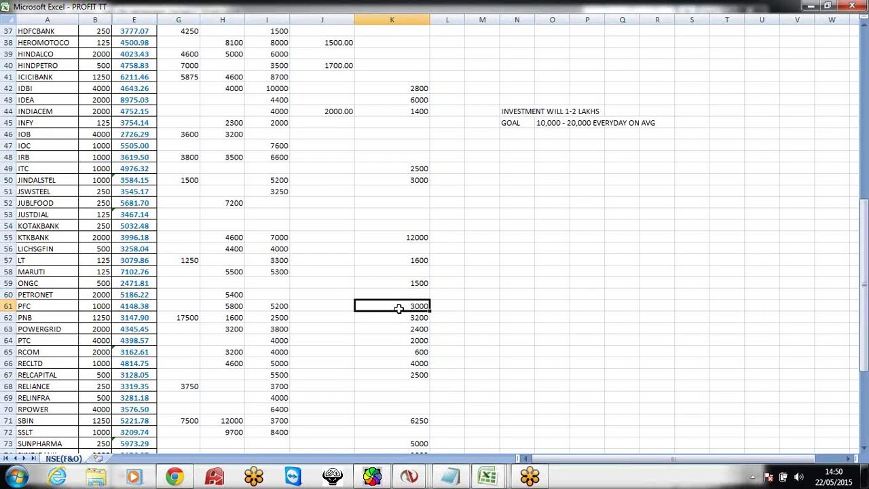
pyautogui.scroll(-2, 394, 377)
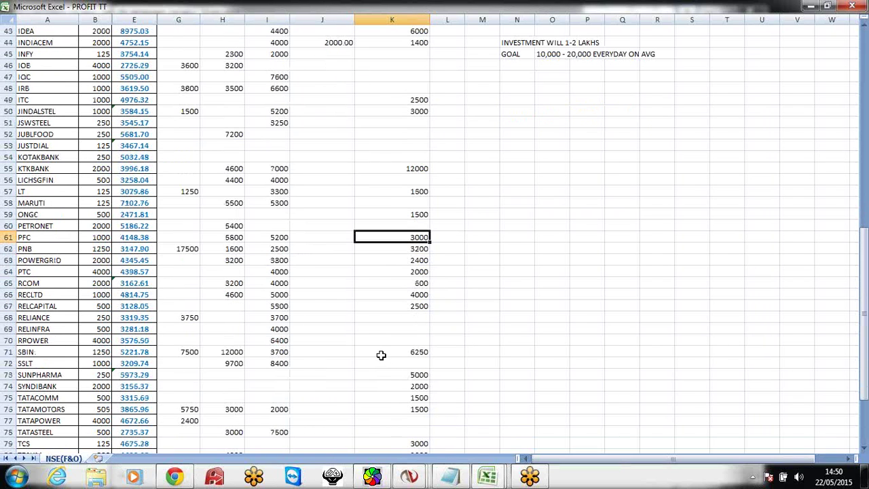
pyautogui.click(381, 354)
pyautogui.scroll(-2, 396, 390)
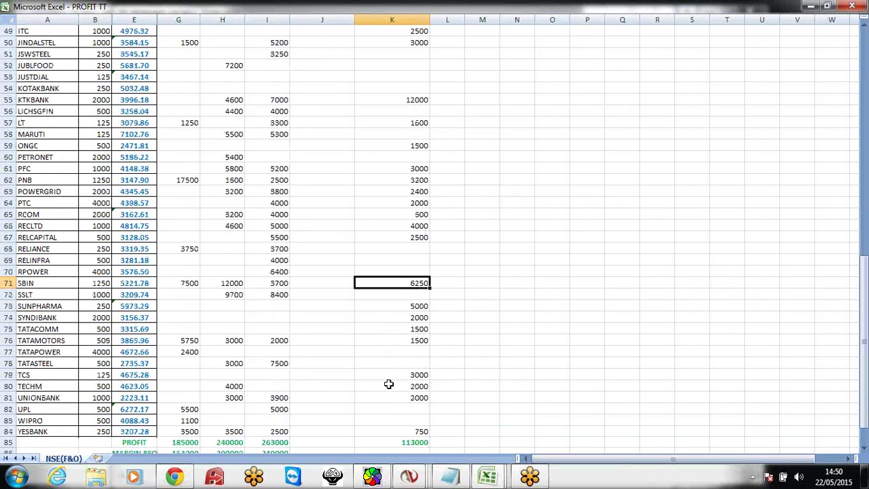
# Compare UNIONBANK's 22/05/2015 profit with its intraday margin, and check TCS's margin per lot
pyautogui.click(386, 401)
pyautogui.click(149, 398)
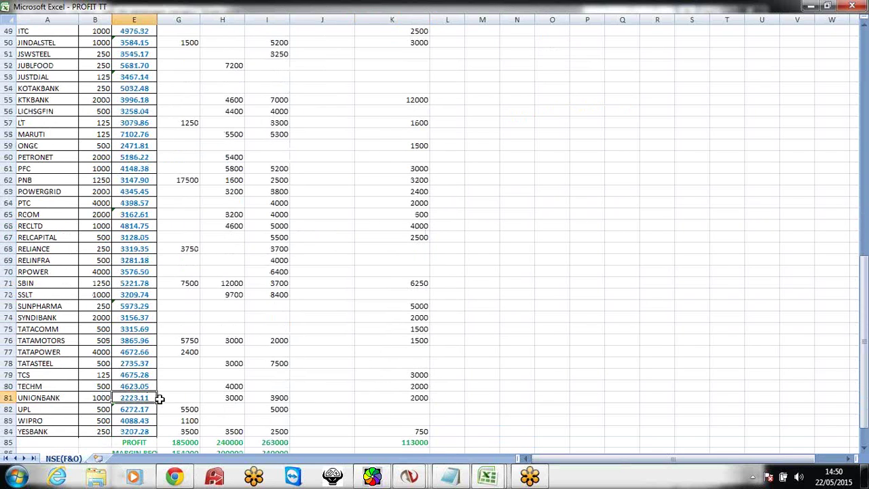
pyautogui.click(378, 400)
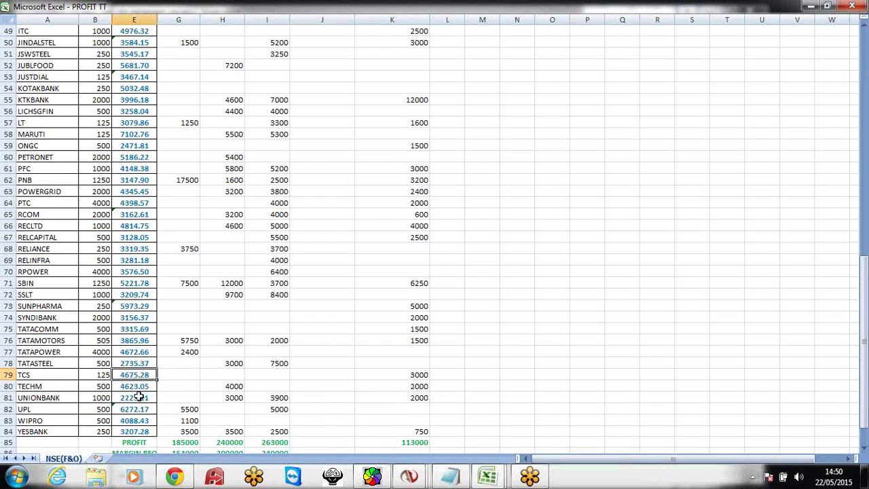
# Return to the start of the PROFIT TT stock list and switch to the GoToMeeting window
pyautogui.scroll(4, 394, 364)
pyautogui.scroll(12, 393, 365)
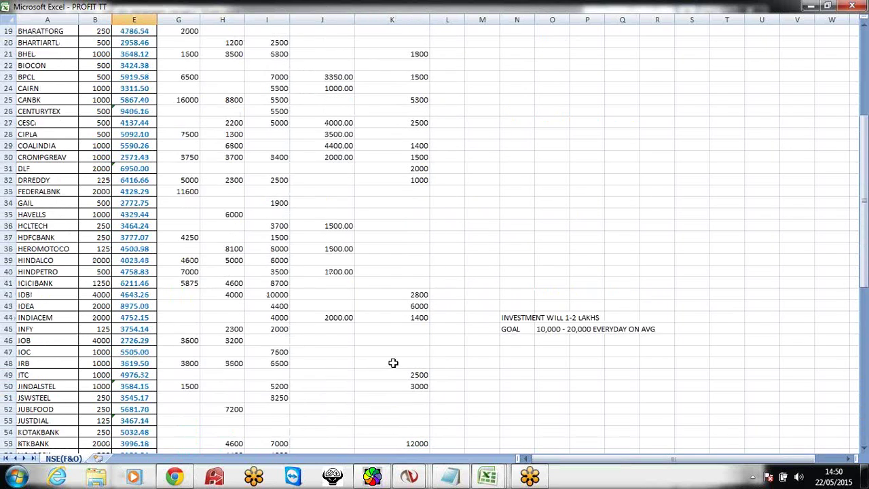
pyautogui.click(461, 190)
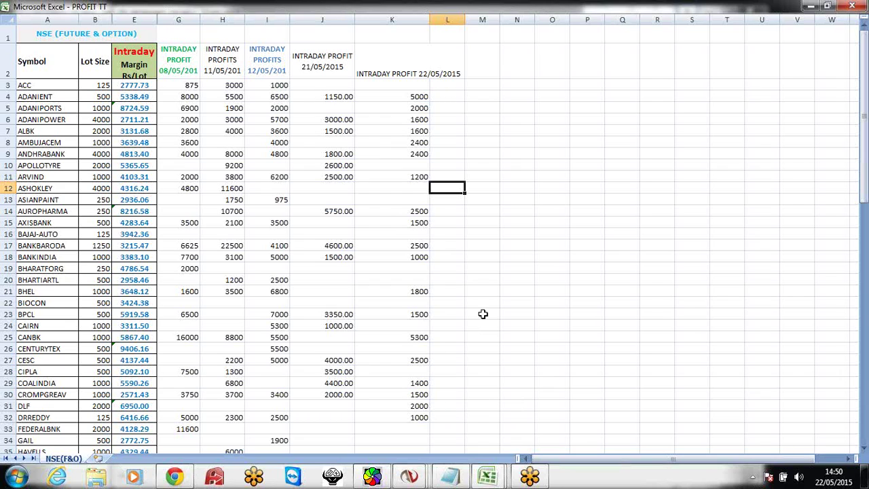
pyautogui.click(482, 313)
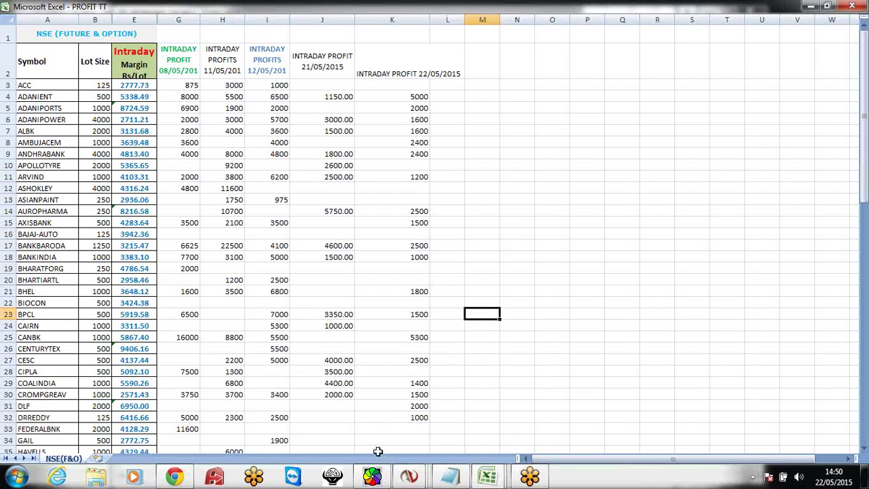
pyautogui.moveTo(534, 479)
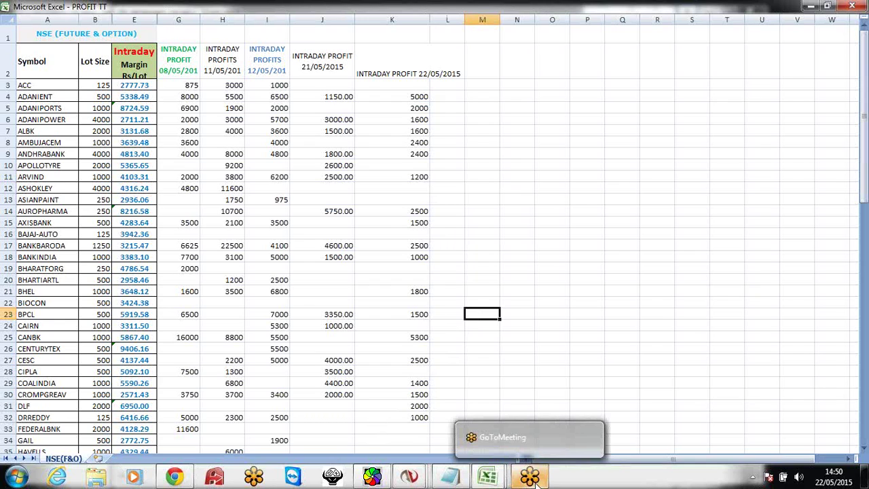
pyautogui.click(533, 480)
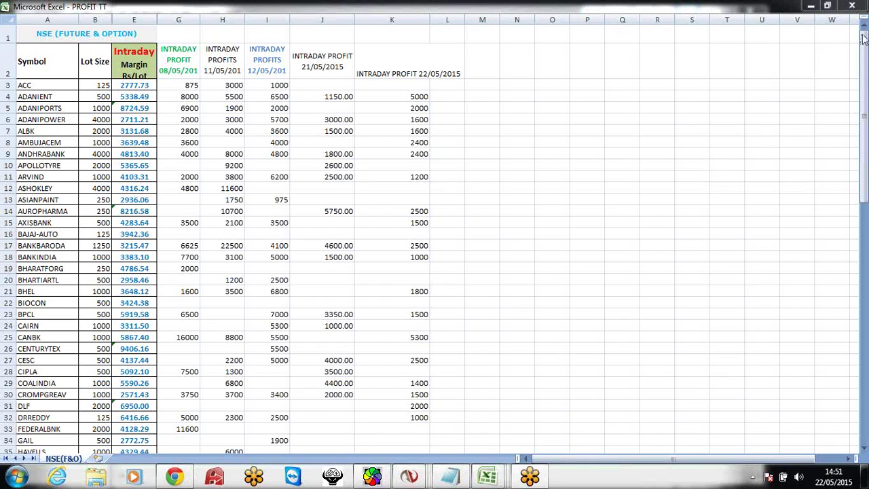
pyautogui.click(466, 254)
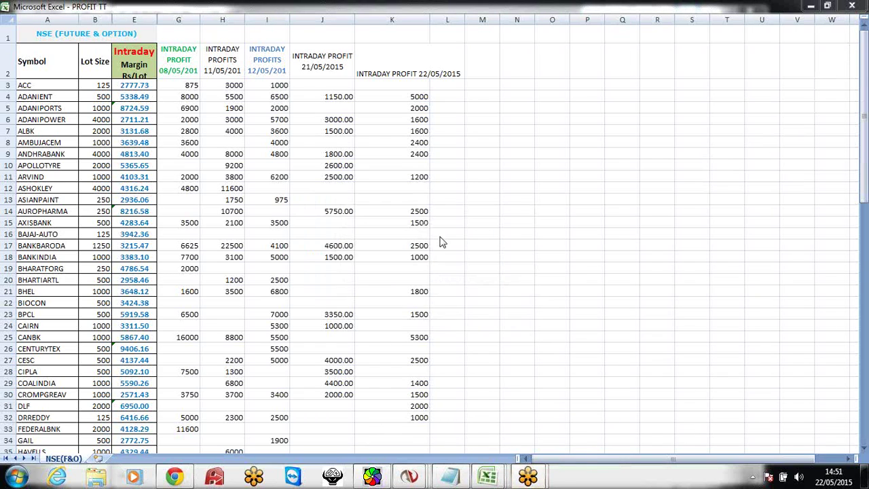